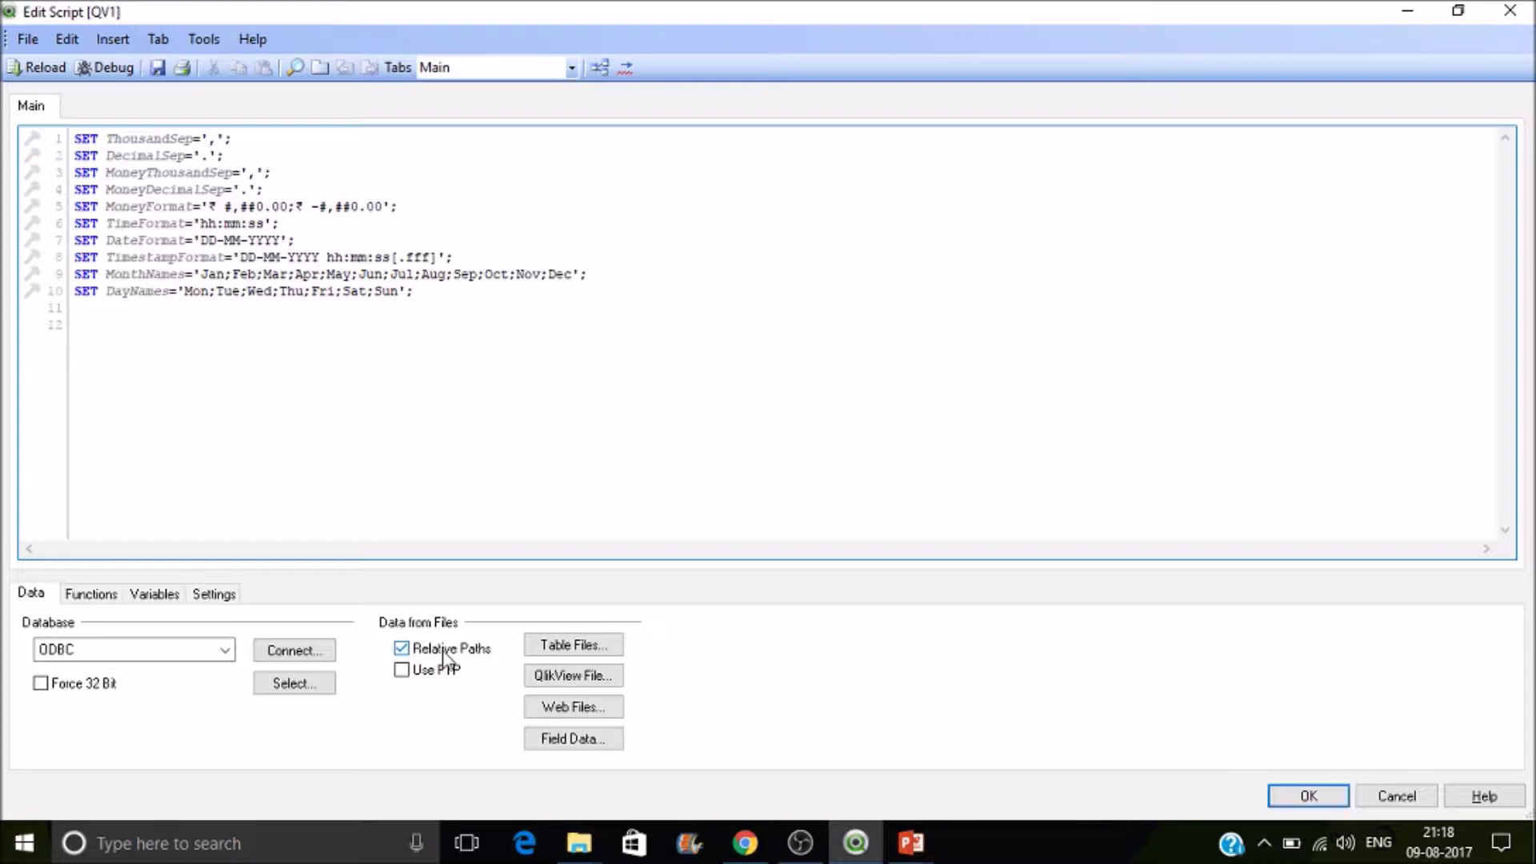
# - Add a load statement for Sheet1 of the Sales data Excel file with embedded labels, without using relative paths
pyautogui.click(552, 644)
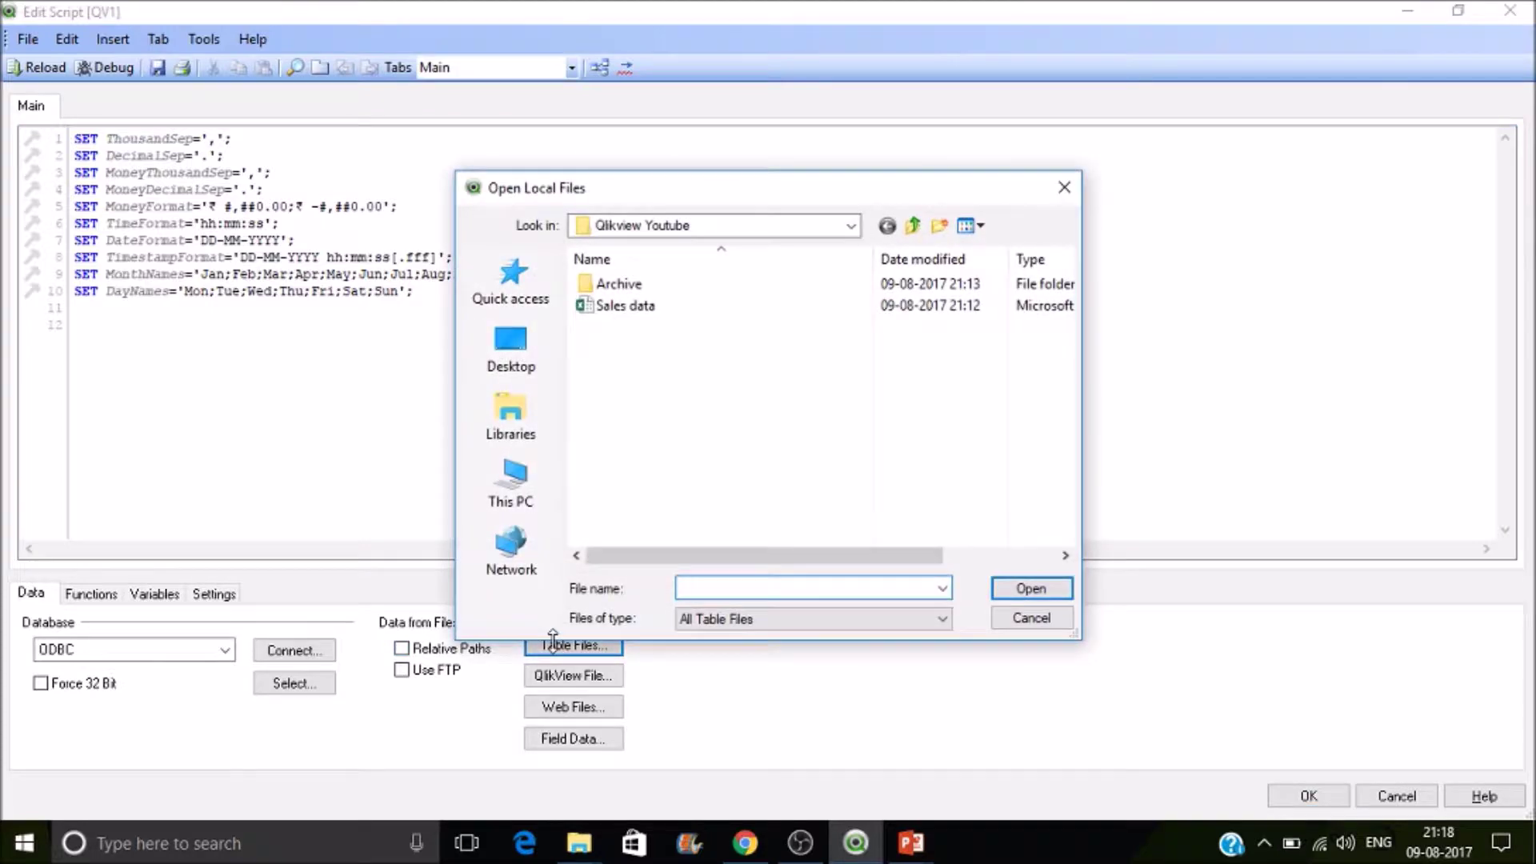
pyautogui.doubleClick(629, 305)
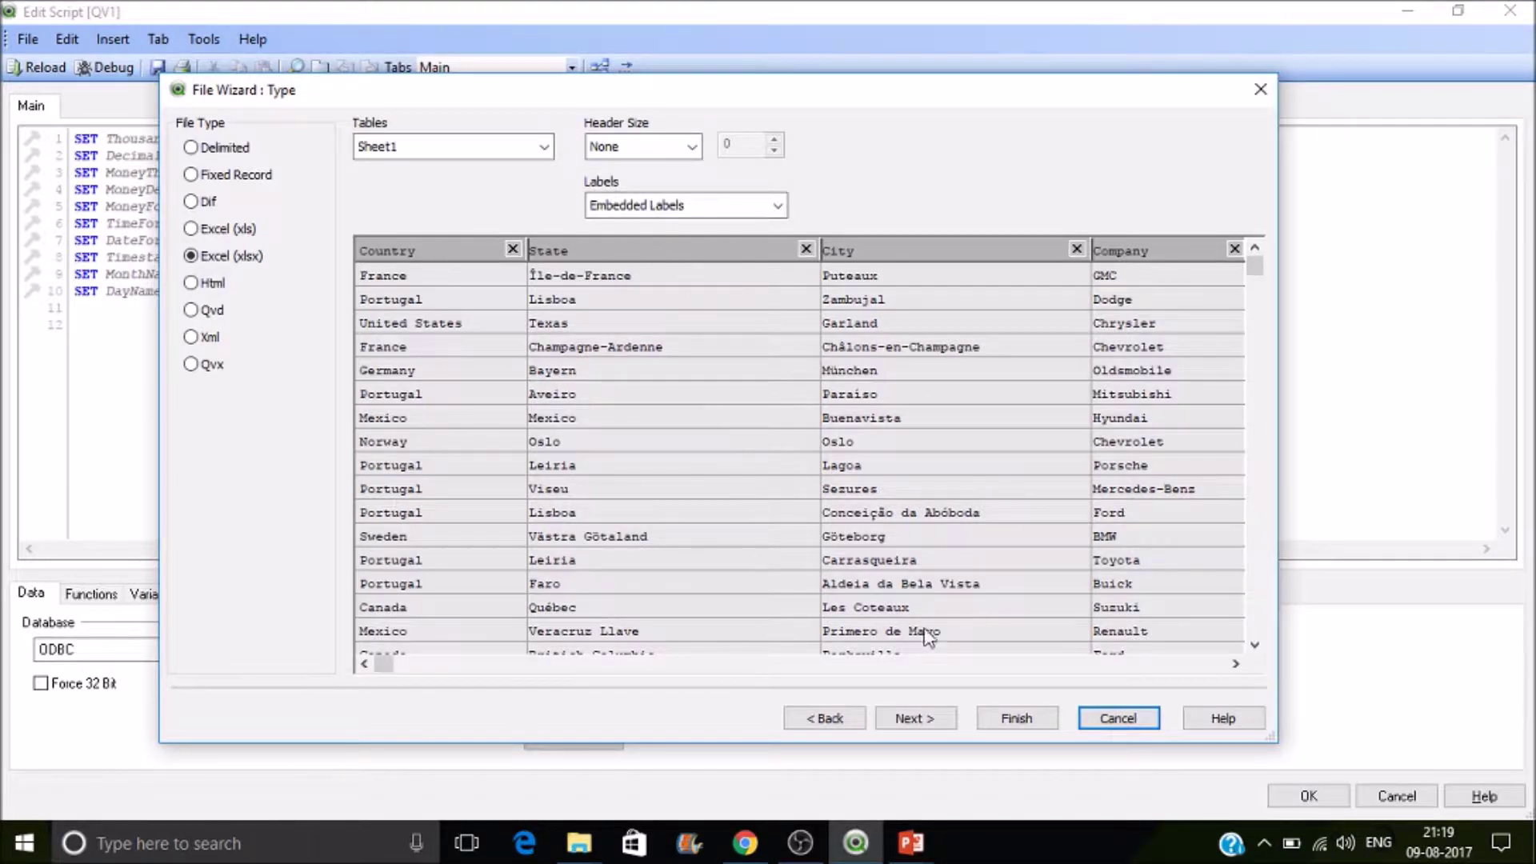
pyautogui.click(1021, 720)
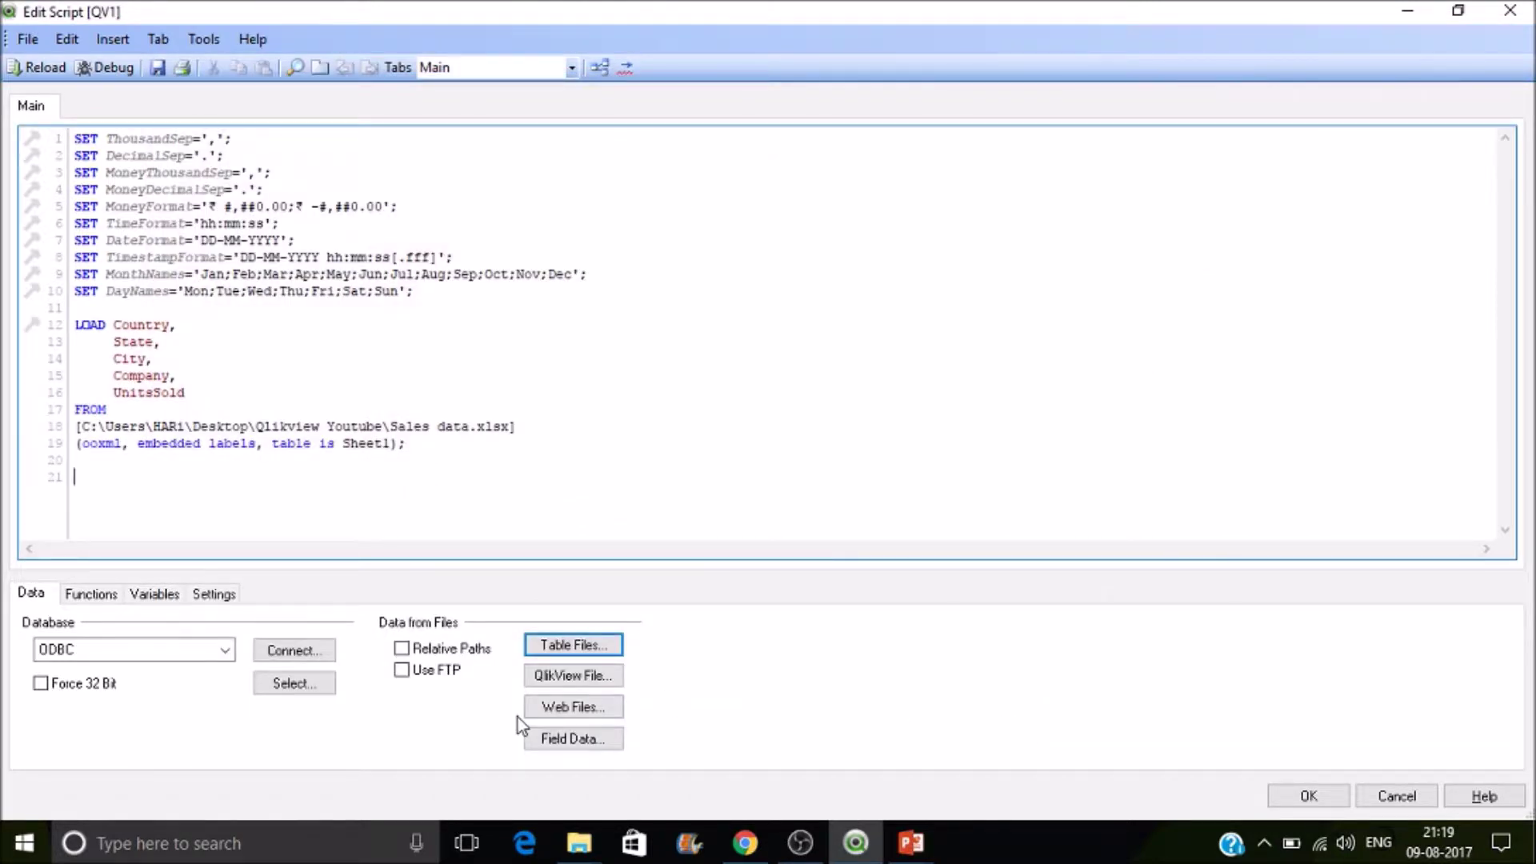
# - Save the document as Barchart in the Qlikview Youtube folder
pyautogui.click(157, 69)
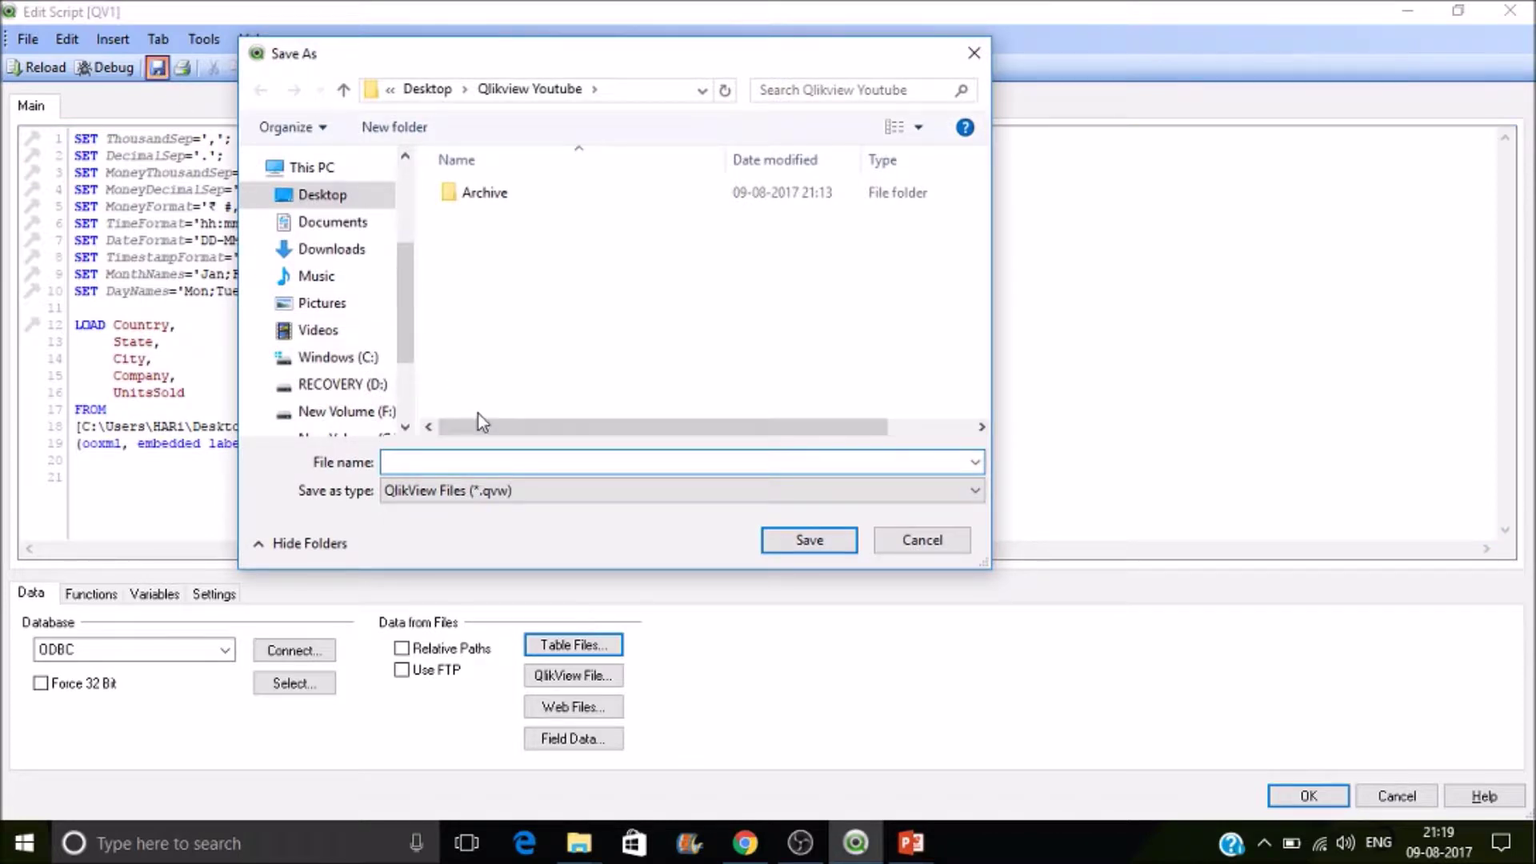
pyautogui.write('Barchart')
pyautogui.press('Return')
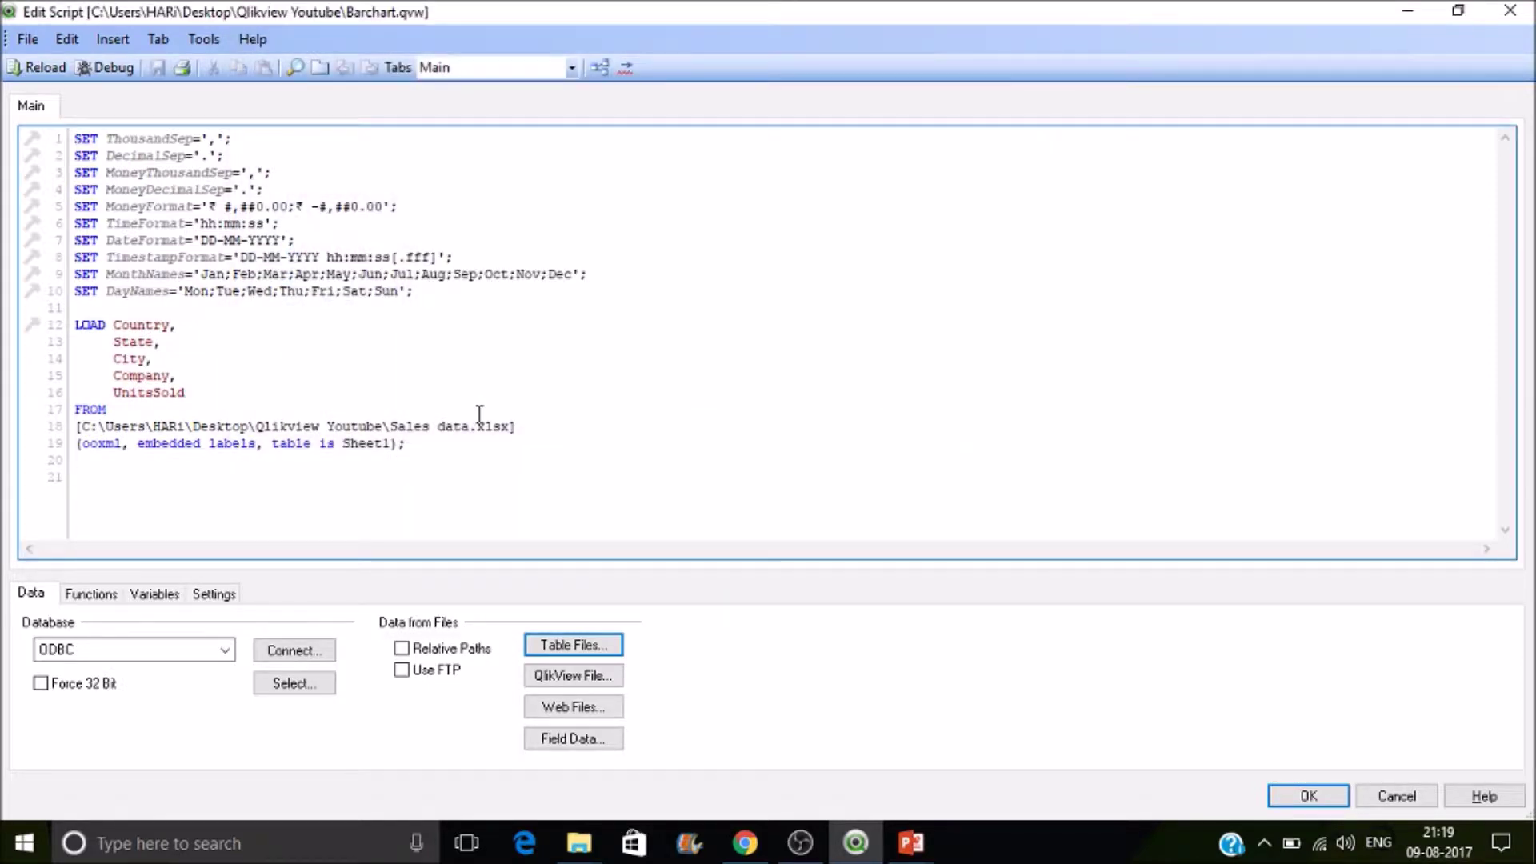
# - Reload the script to load the sales data, close the sheet properties and save the document
pyautogui.click(40, 67)
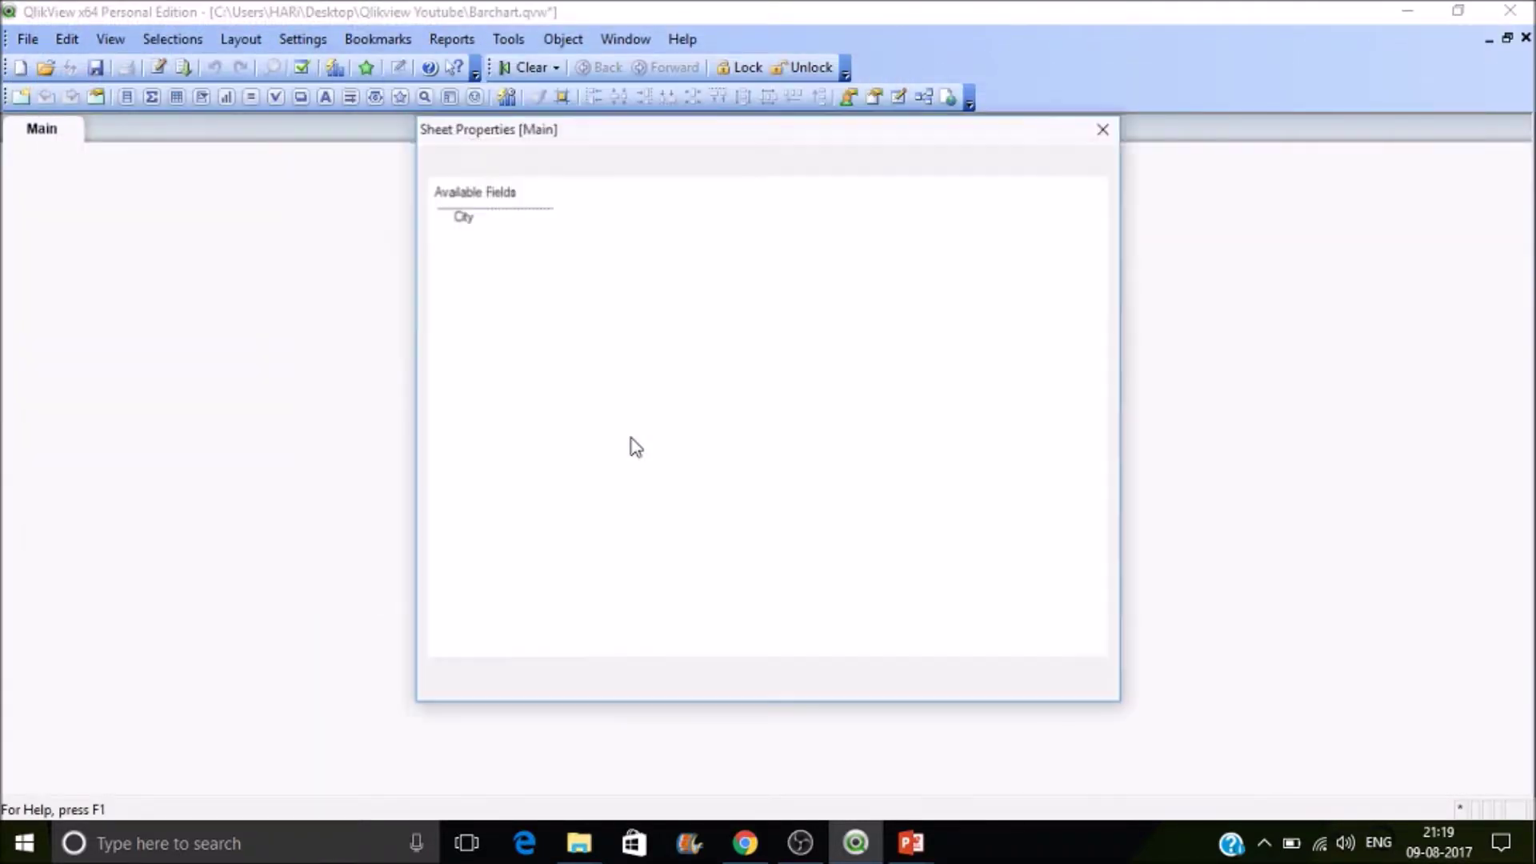
pyautogui.click(793, 686)
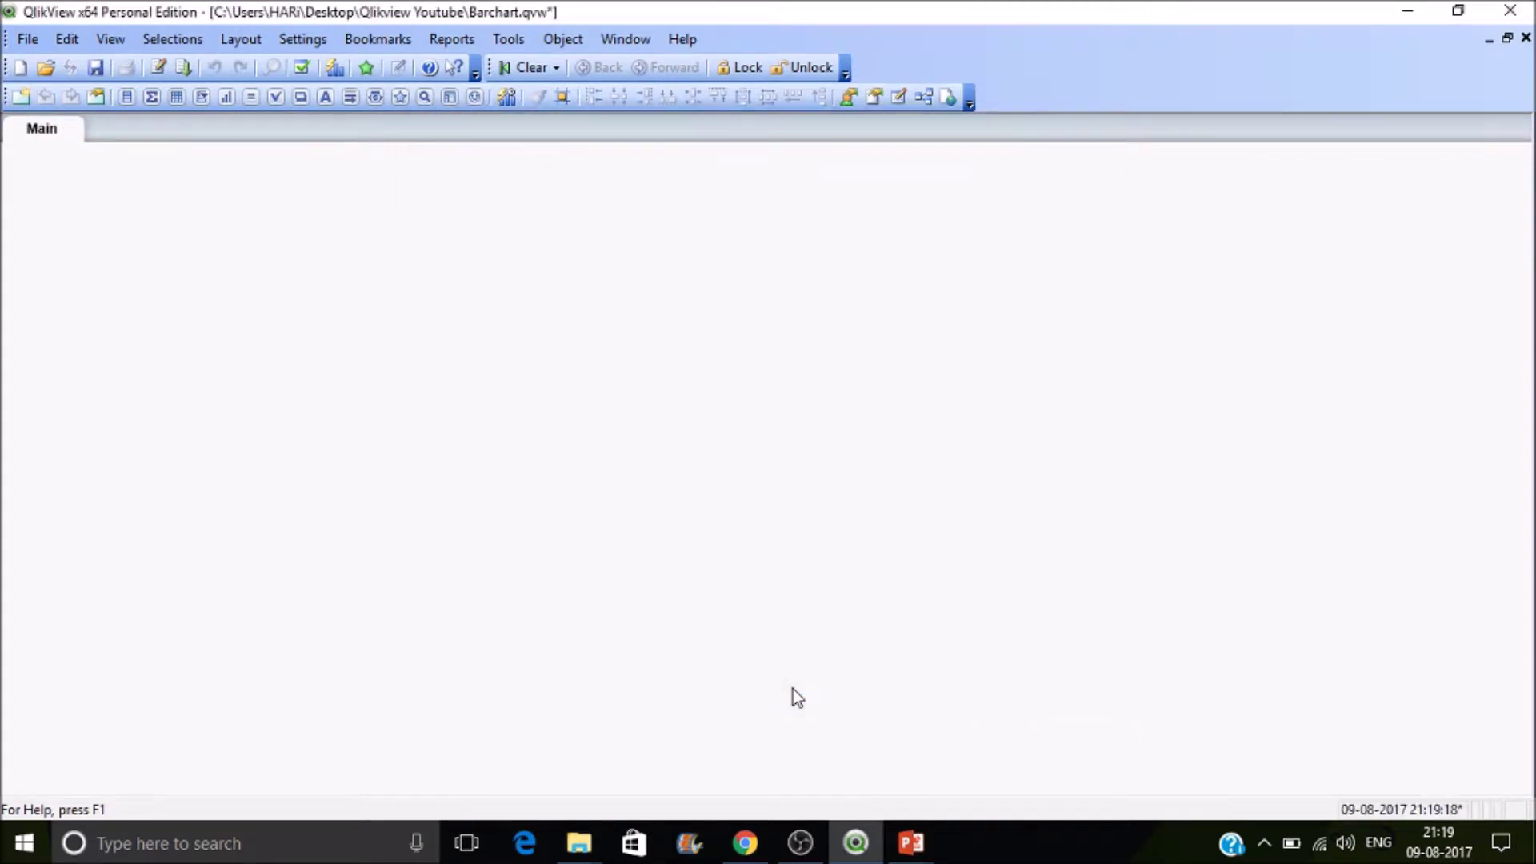
pyautogui.hotkey('ctrl', 's')
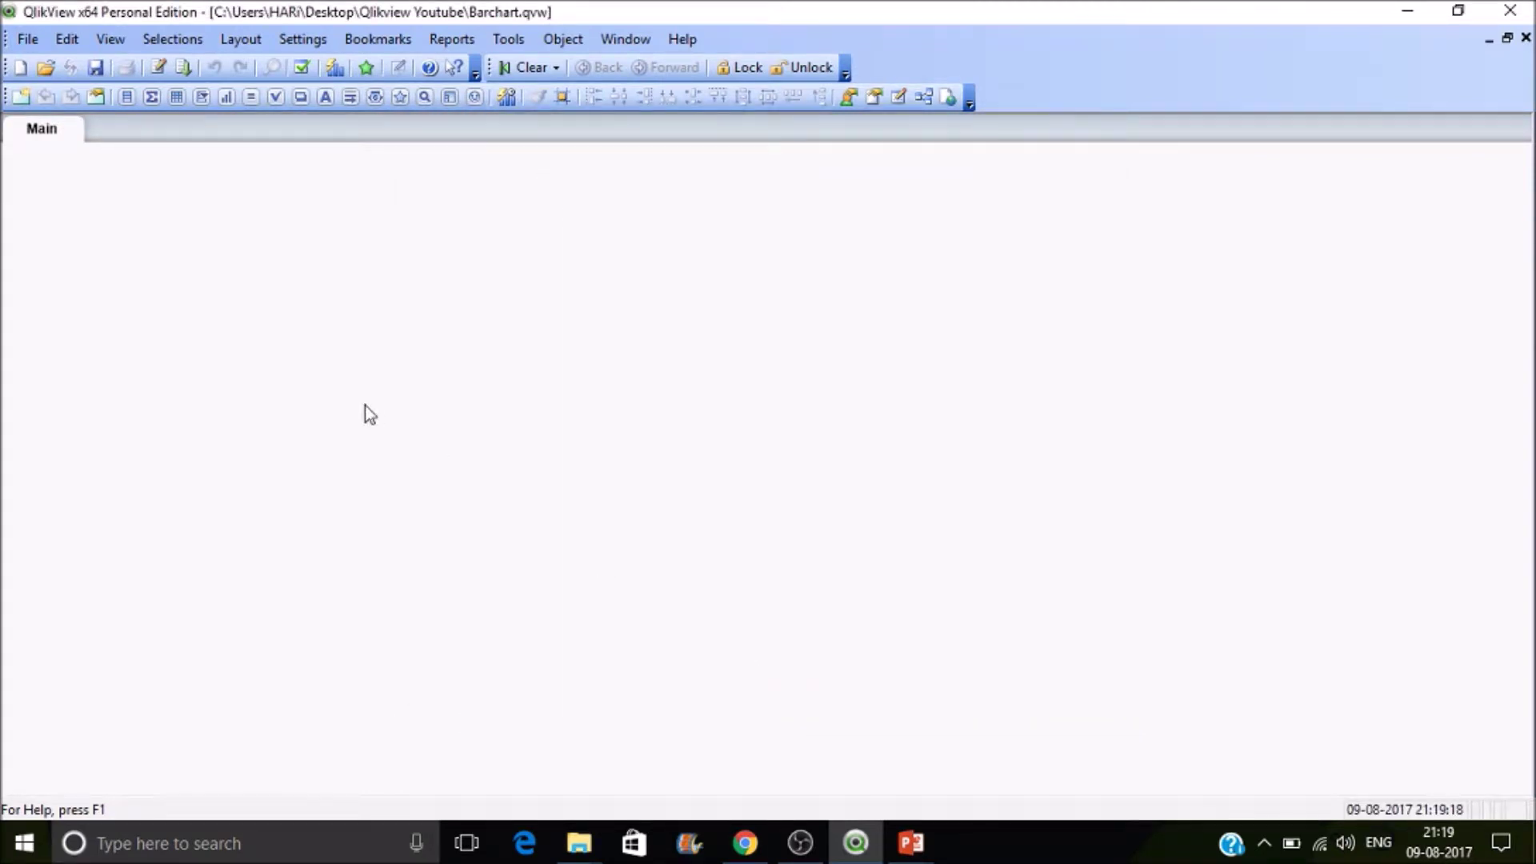
# - Add list boxes for the City, Company and Country fields to the Main sheet
pyautogui.rightClick(160, 232)
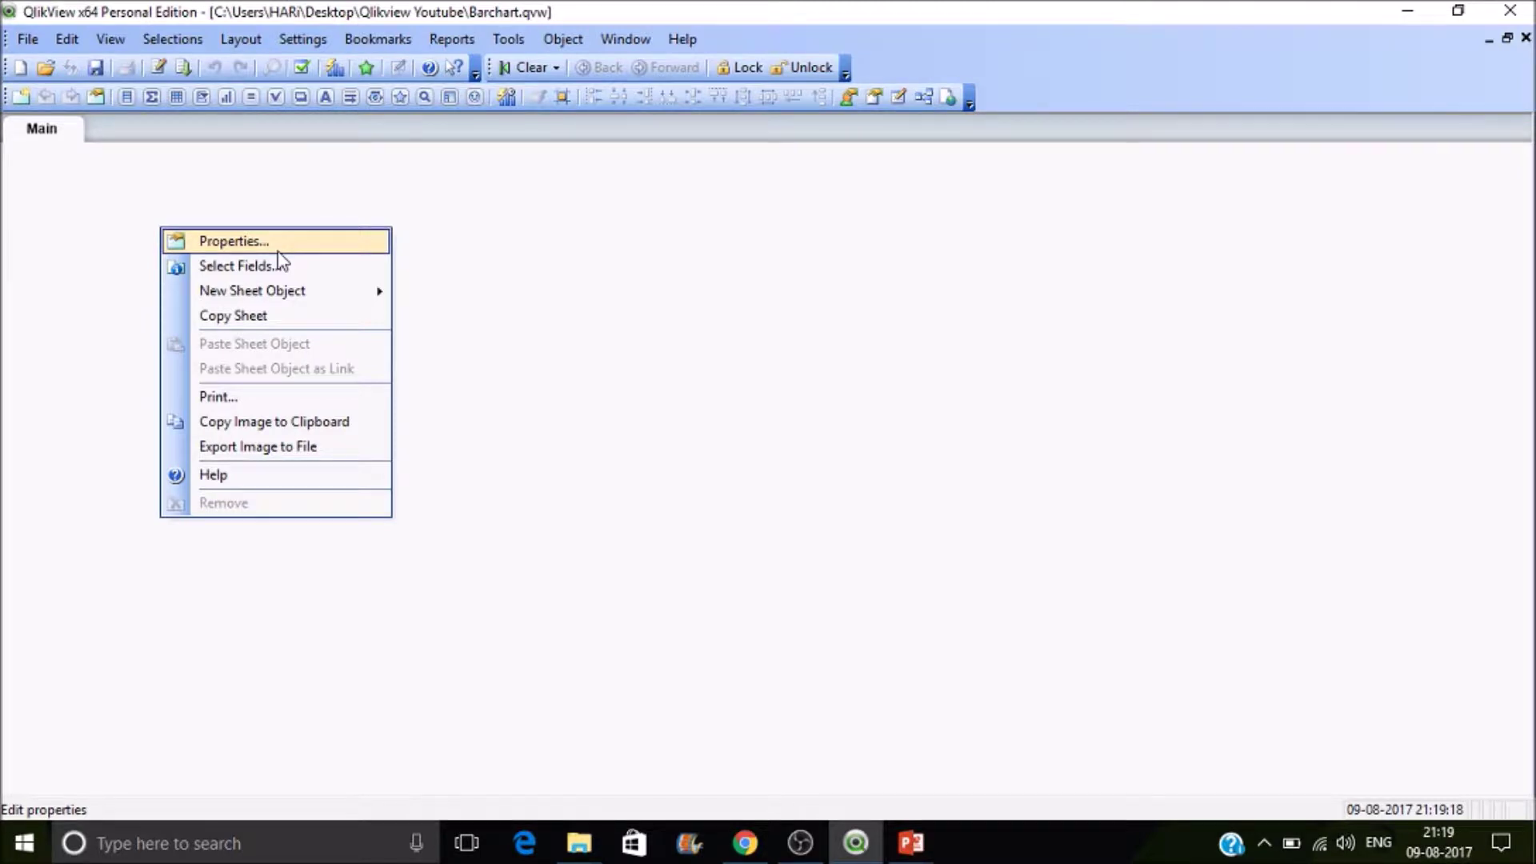
pyautogui.moveTo(291, 291)
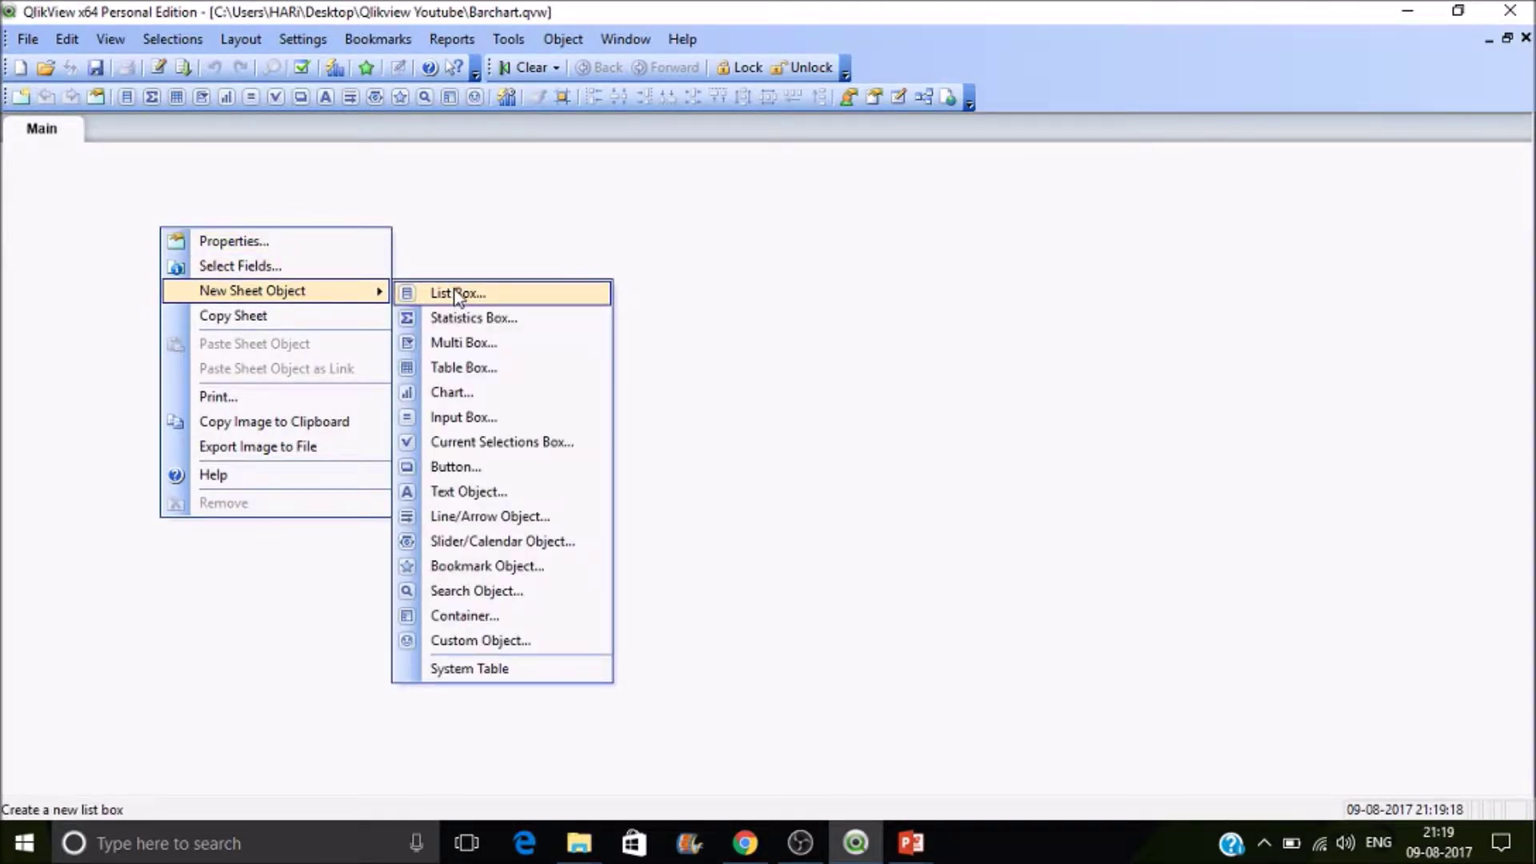
pyautogui.click(300, 248)
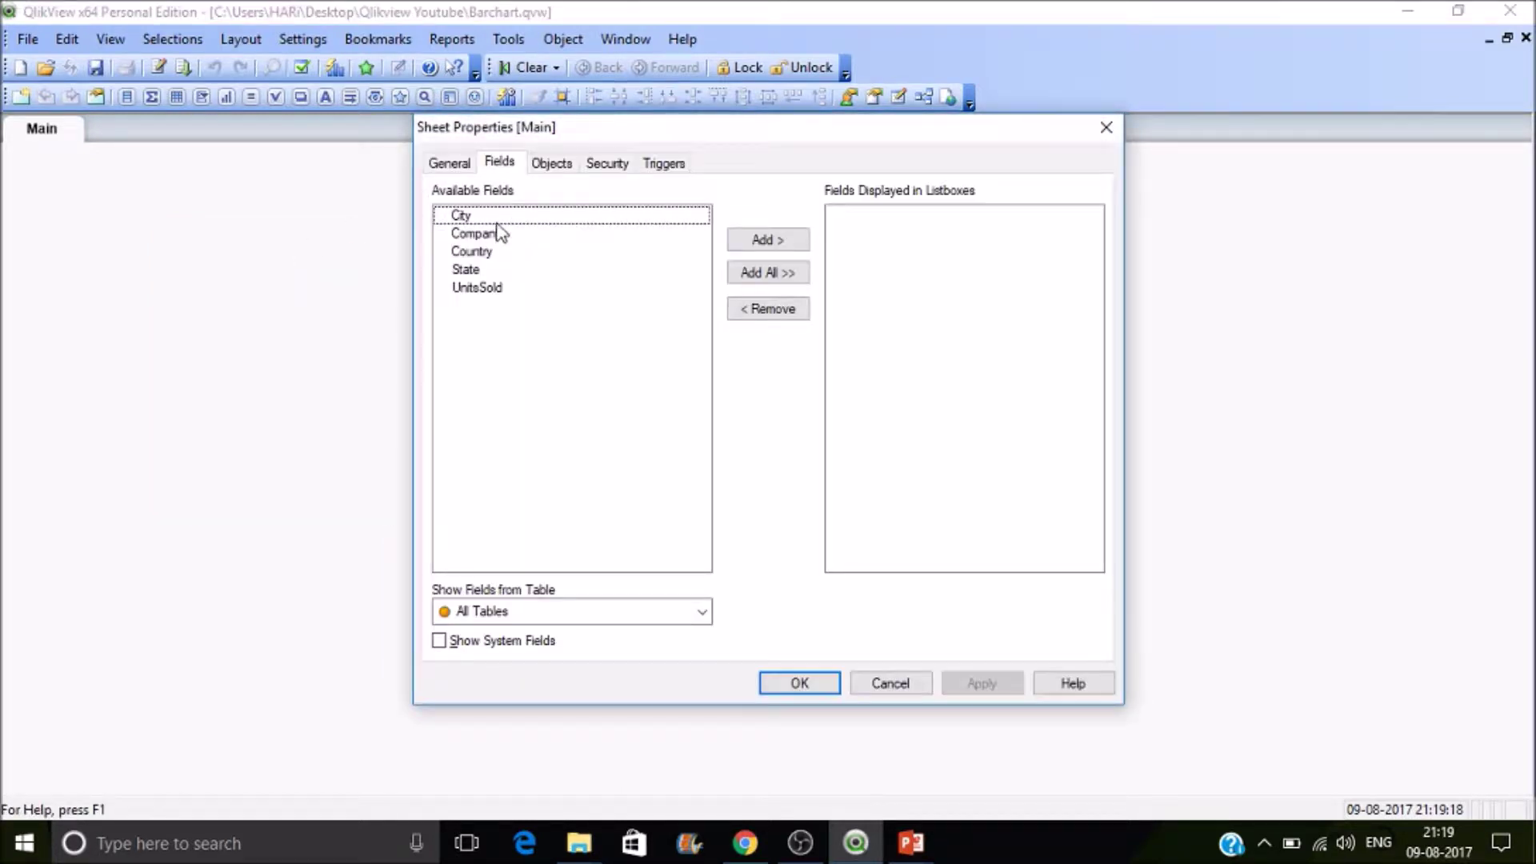
pyautogui.click(498, 223)
pyautogui.doubleClick(497, 222)
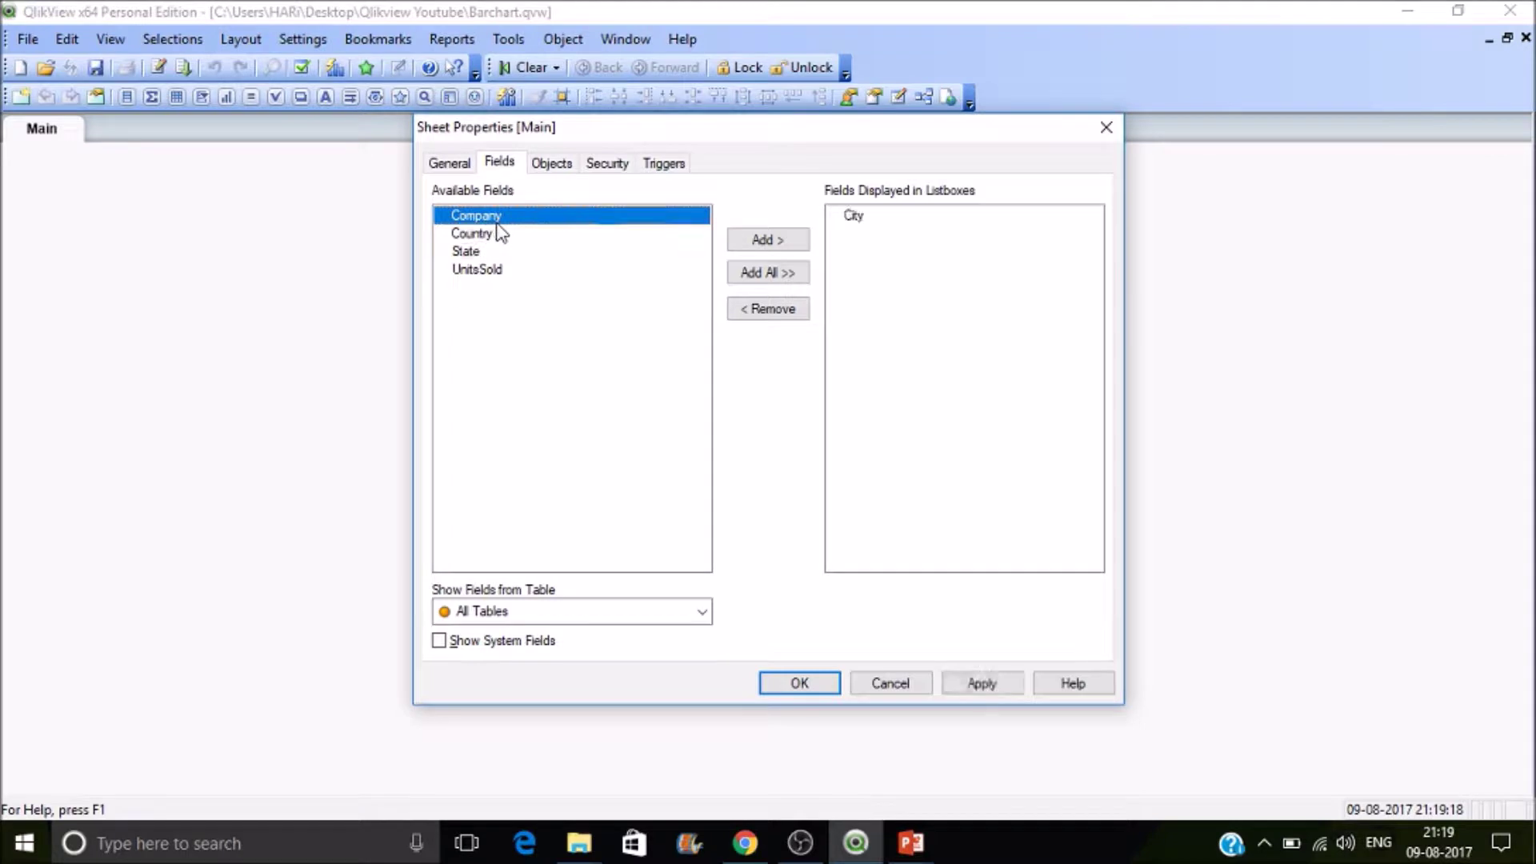
pyautogui.doubleClick(497, 223)
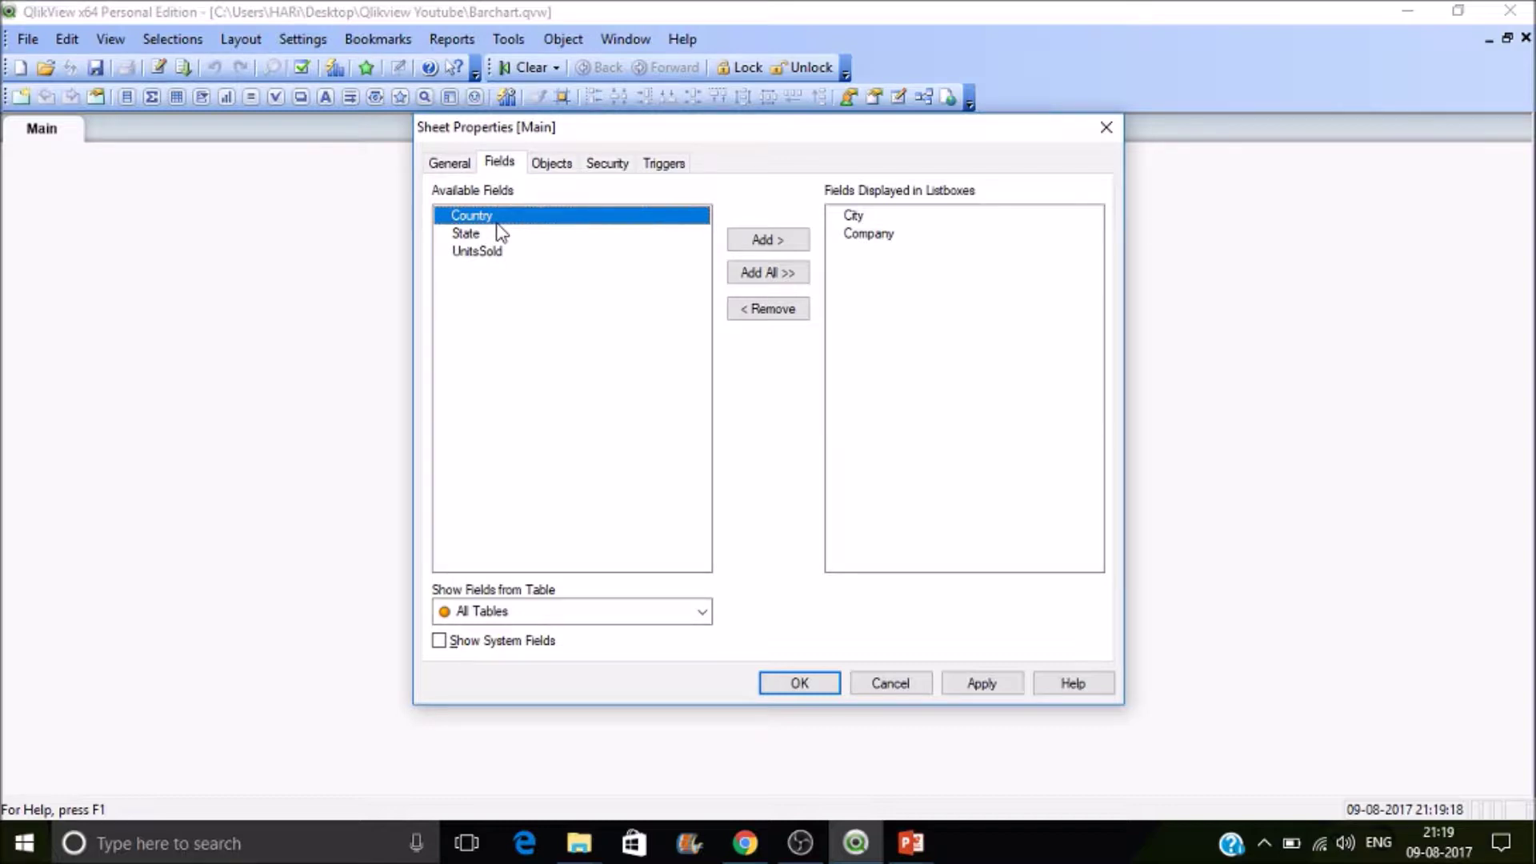
pyautogui.doubleClick(492, 216)
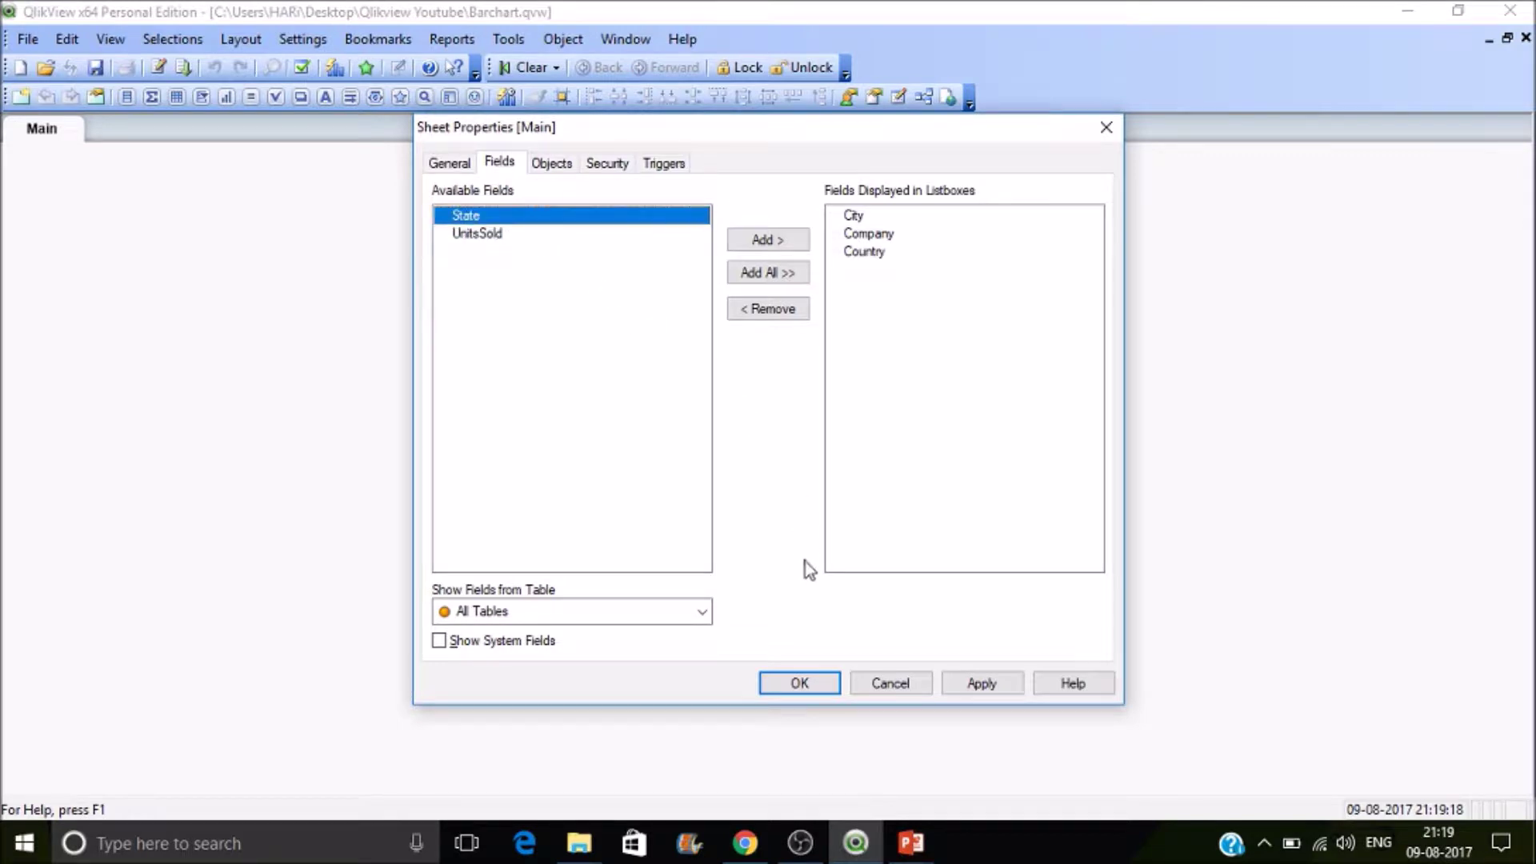
pyautogui.click(800, 682)
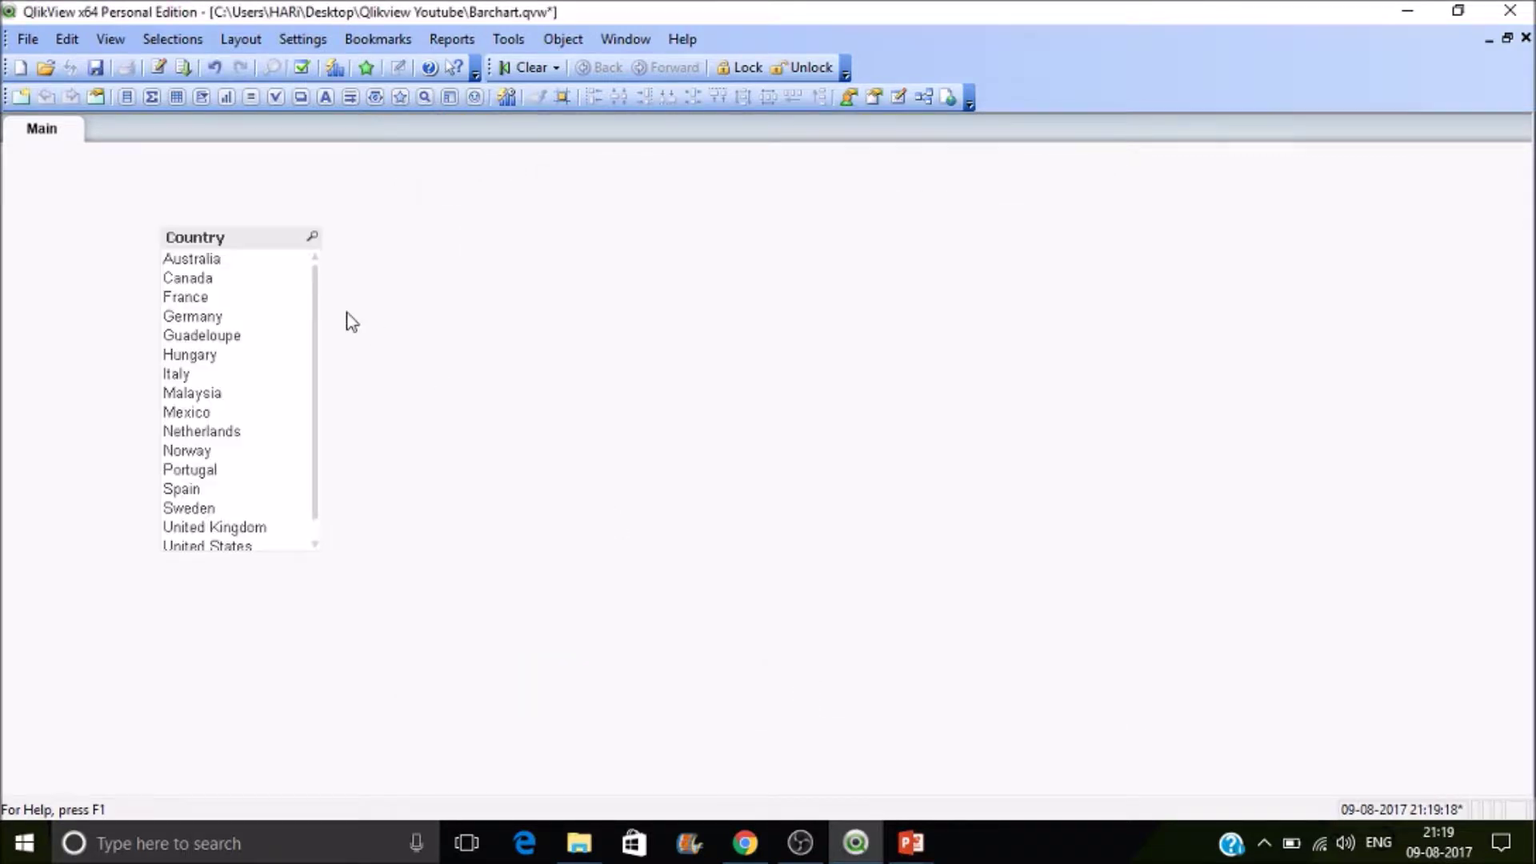
# - Arrange the Country, City and Company list boxes side by side in that order along the sheet's upper edge and save the document
pyautogui.moveTo(270, 248); pyautogui.dragTo(128, 174)
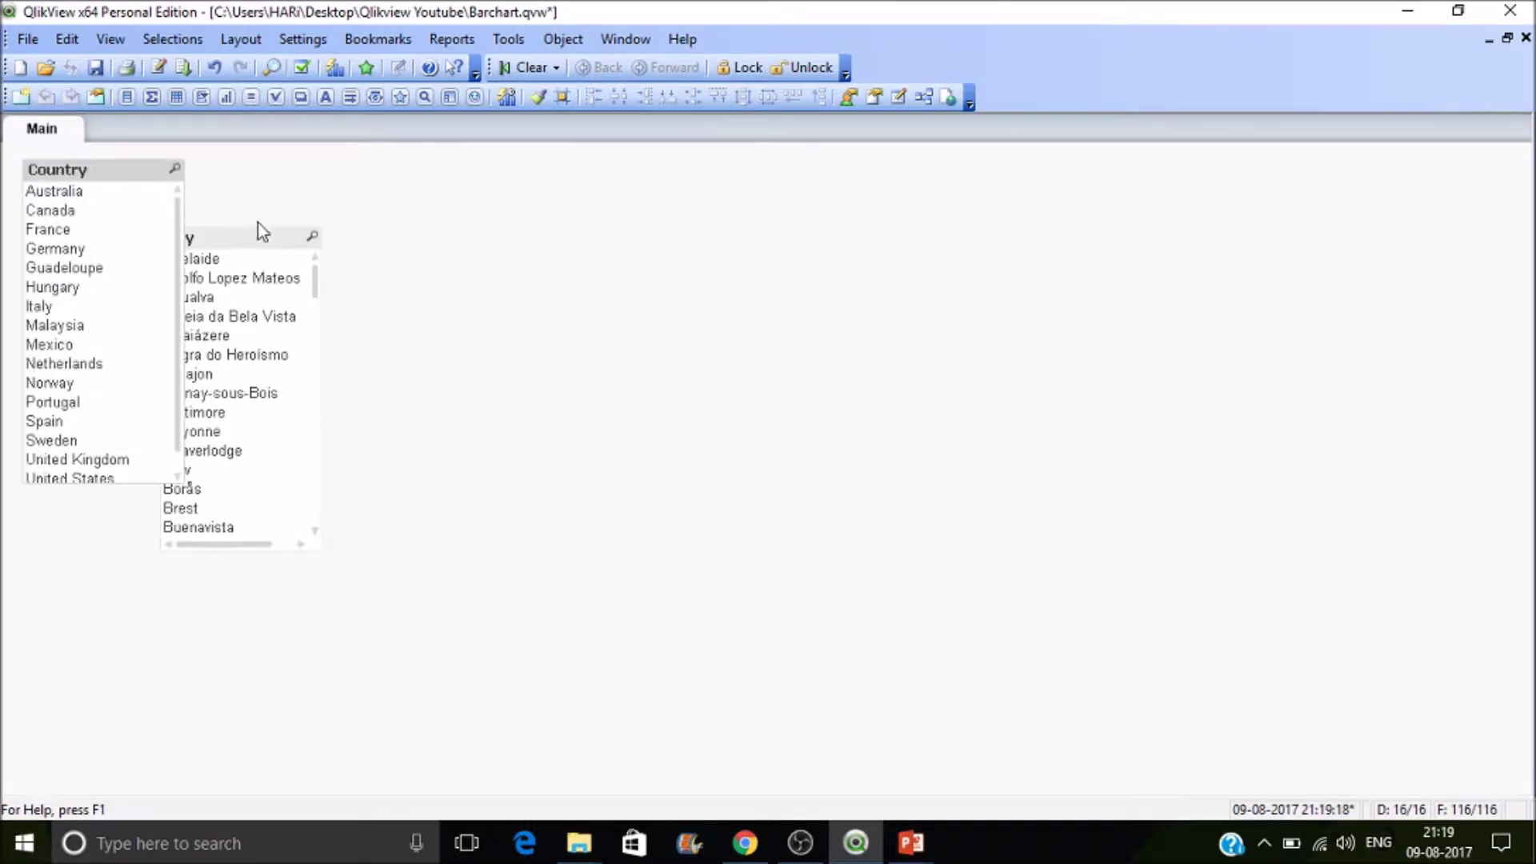
pyautogui.moveTo(256, 225); pyautogui.dragTo(662, 176)
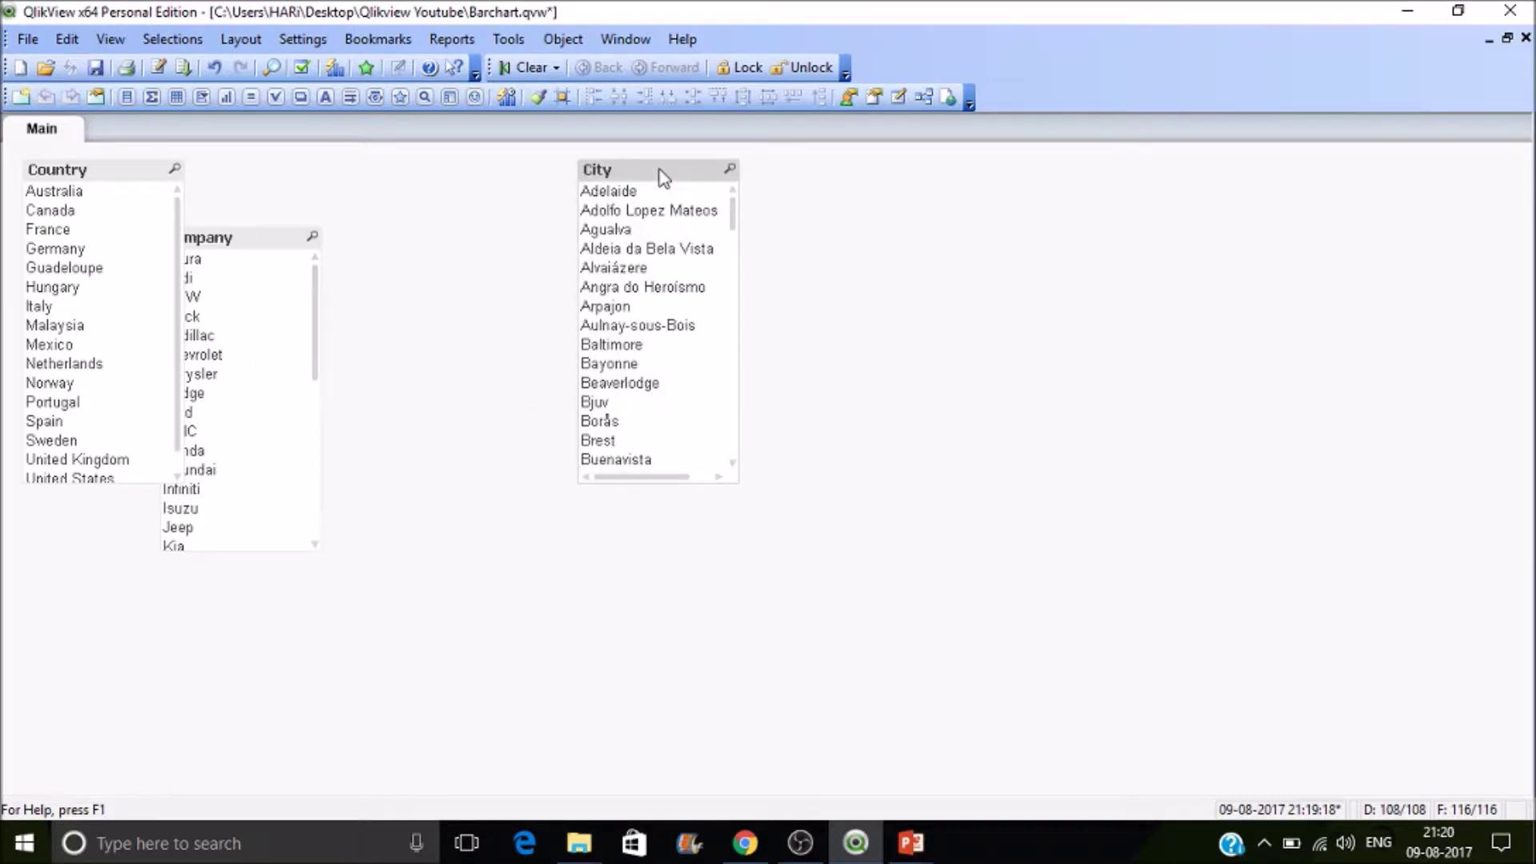
pyautogui.moveTo(221, 241); pyautogui.dragTo(409, 178)
pyautogui.moveTo(659, 172); pyautogui.dragTo(268, 175)
pyautogui.moveTo(376, 188); pyautogui.dragTo(435, 181)
pyautogui.moveTo(260, 184); pyautogui.dragTo(277, 183)
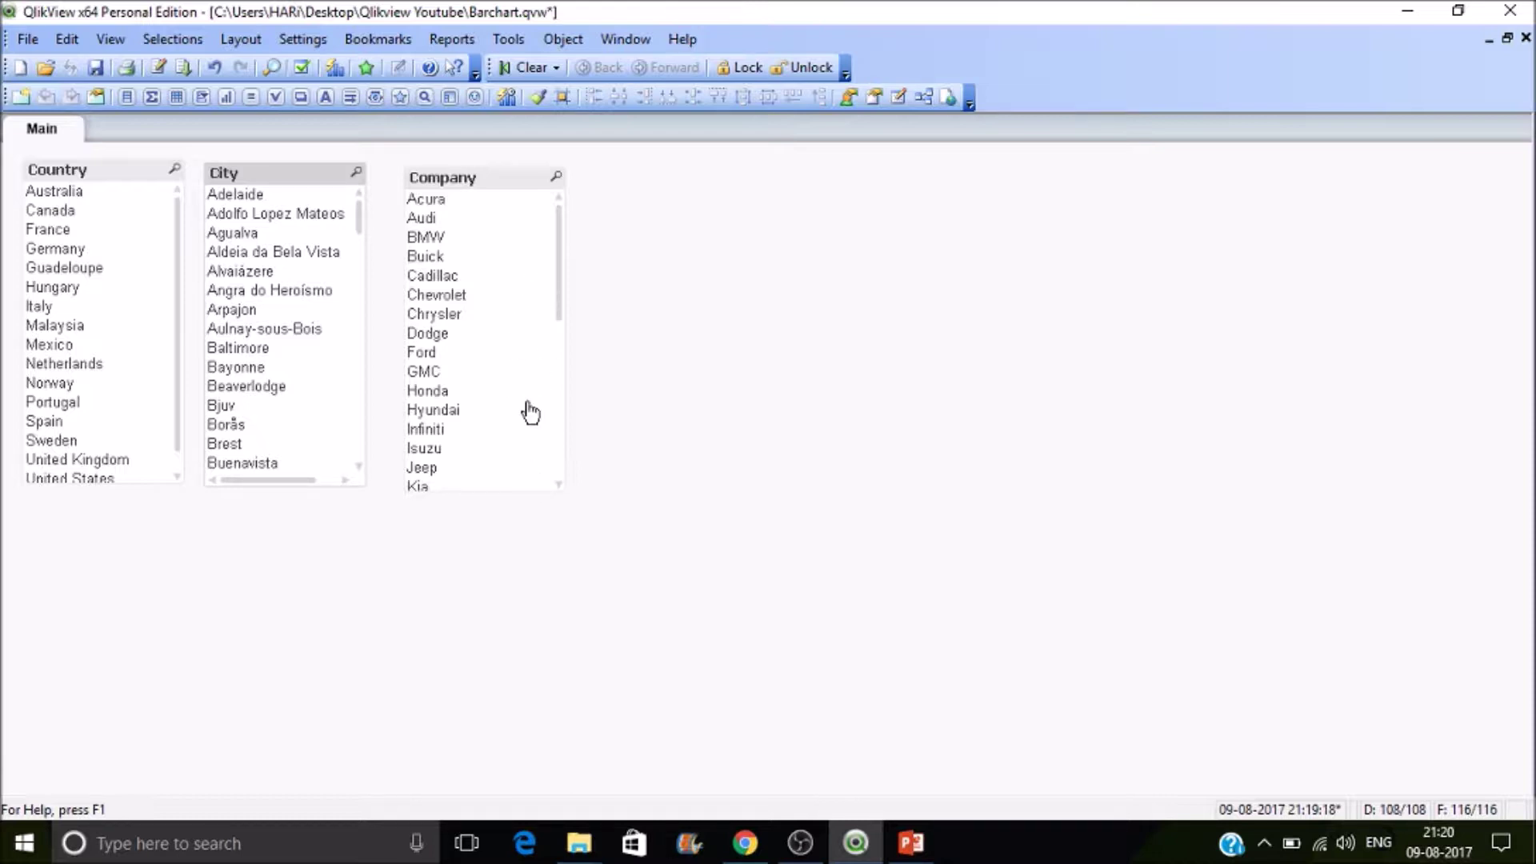
pyautogui.hotkey('ctrl', 's')
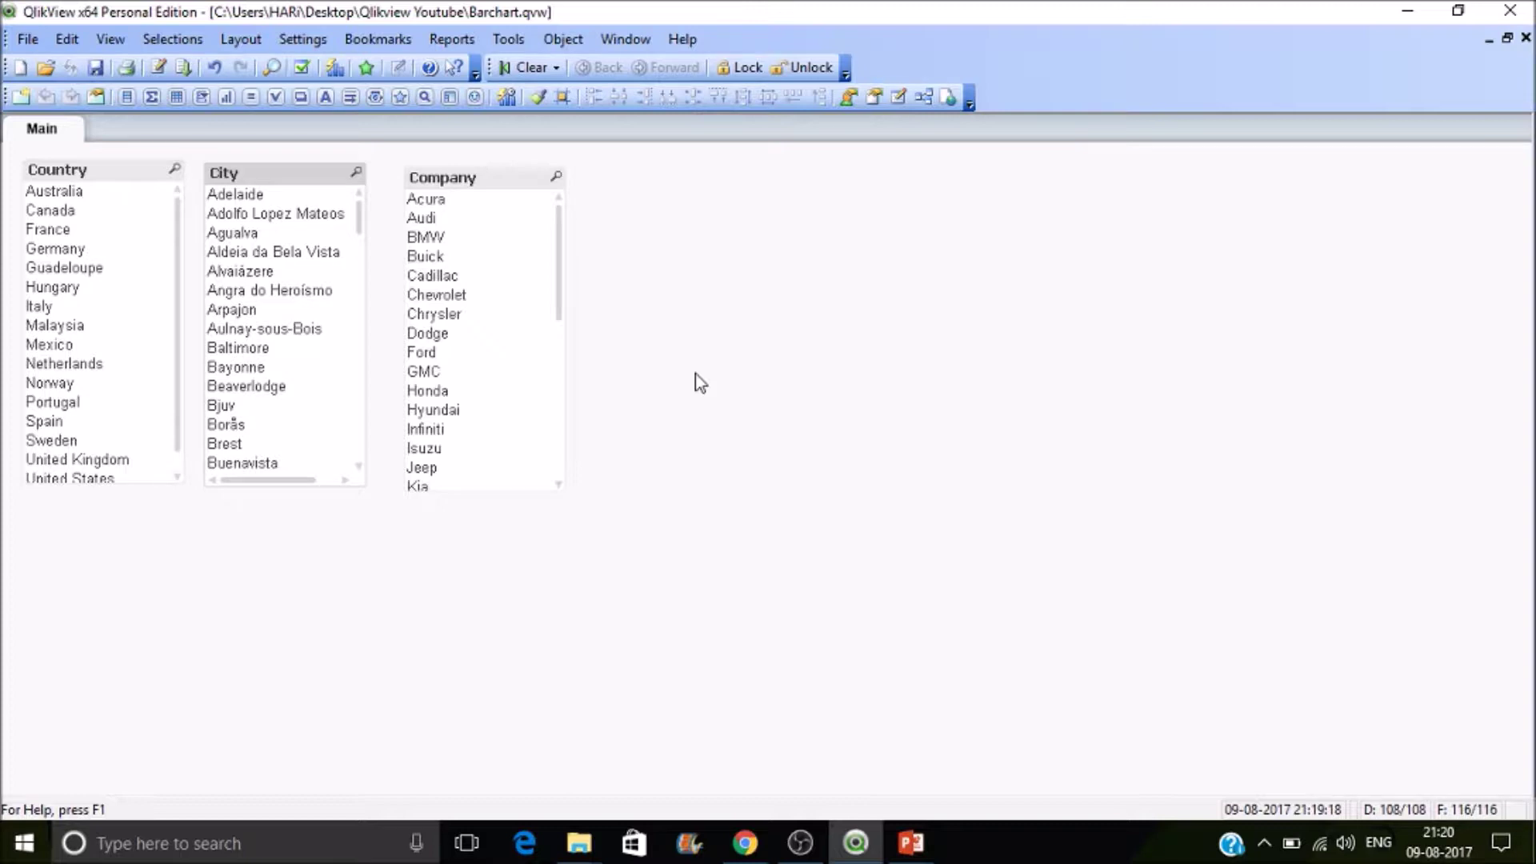
# - Start a new bar chart on the sheet with Country as its dimension
pyautogui.rightClick(714, 320)
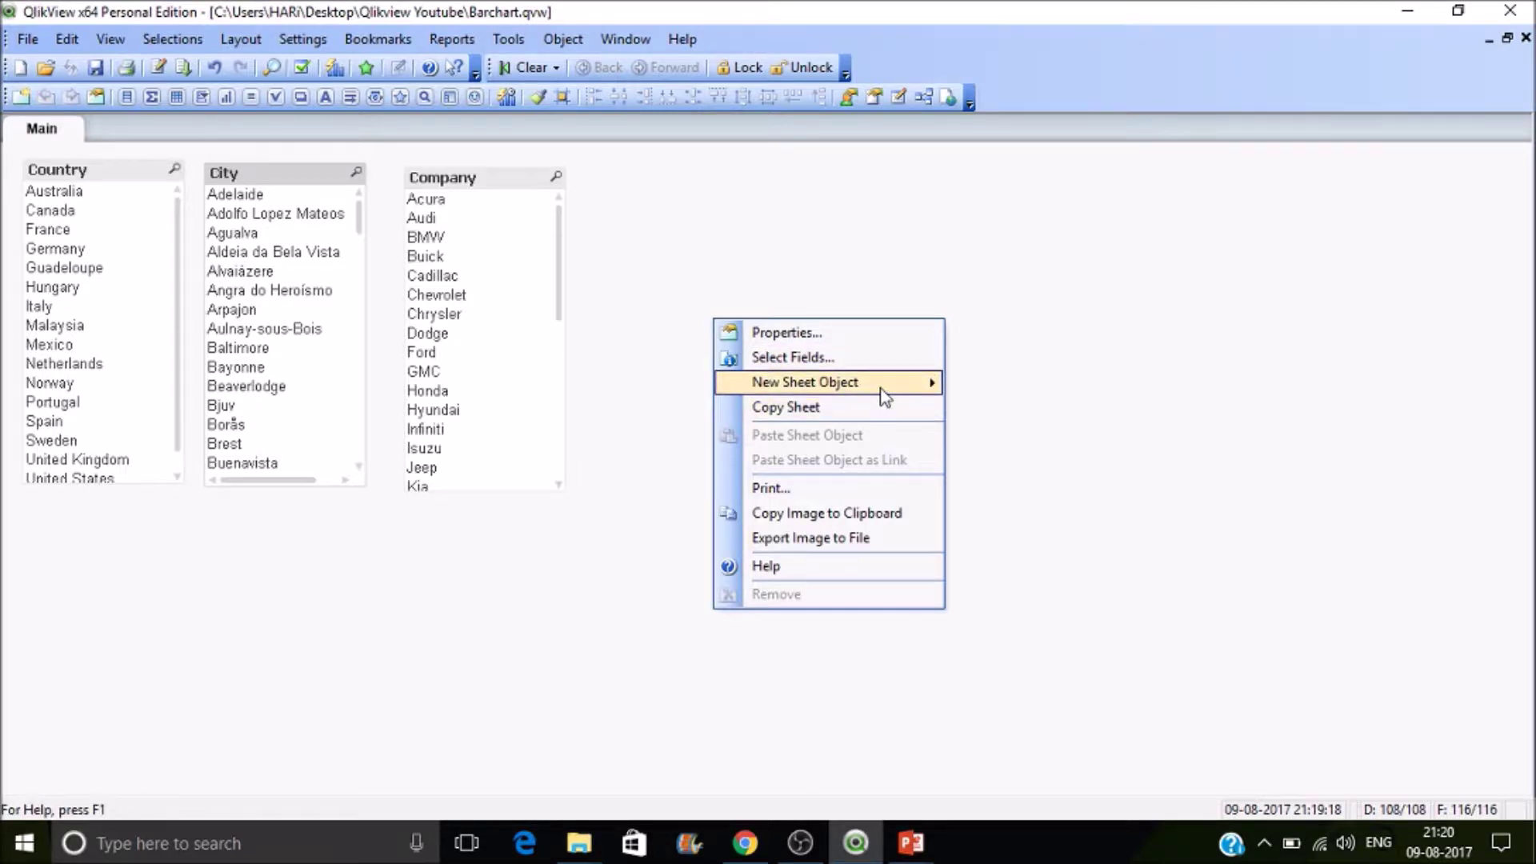
pyautogui.moveTo(884, 396)
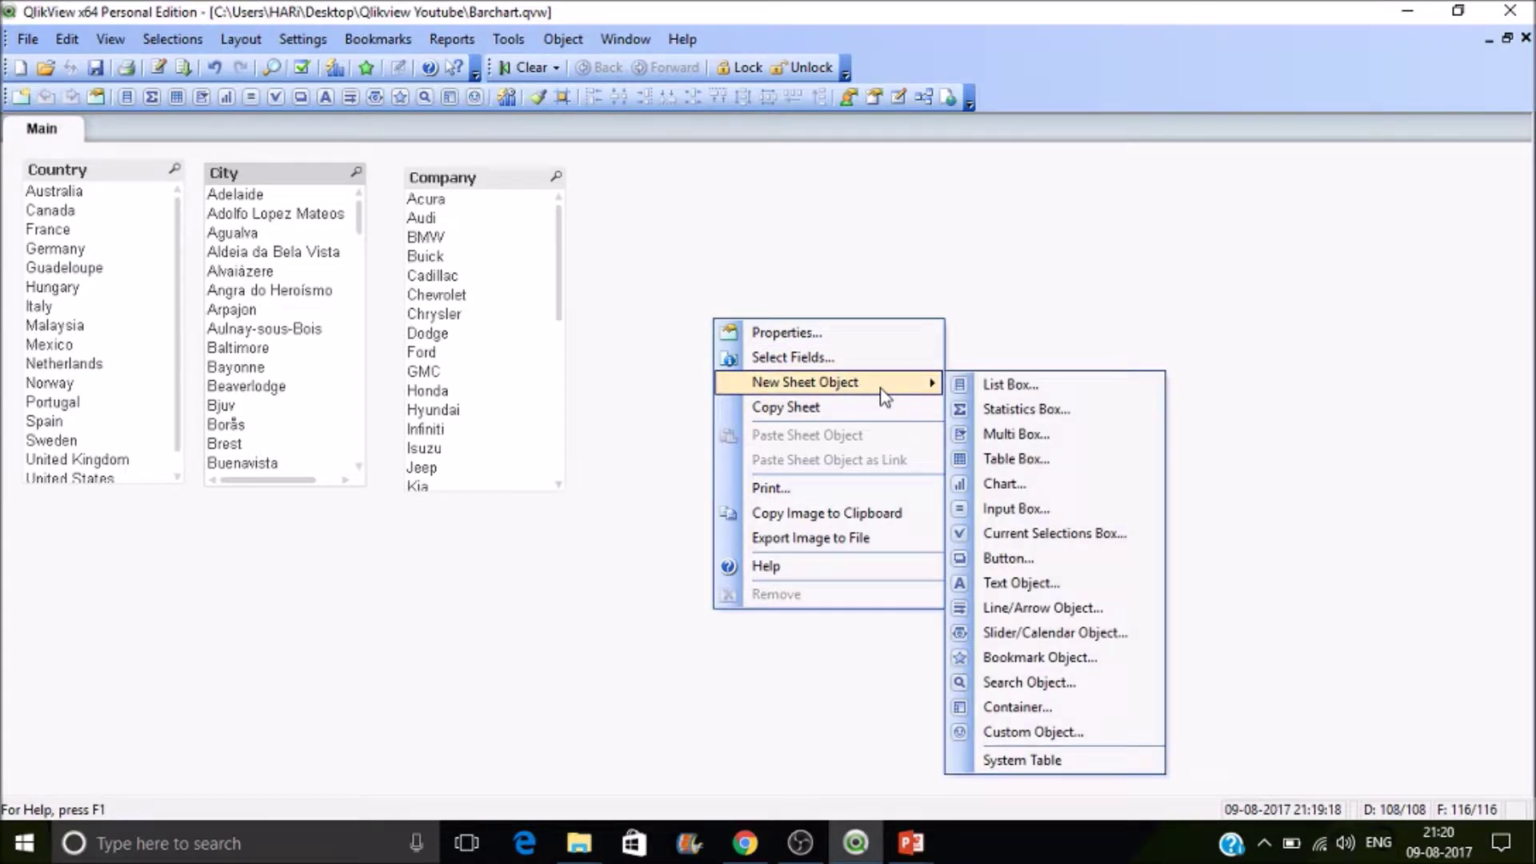
pyautogui.click(1068, 483)
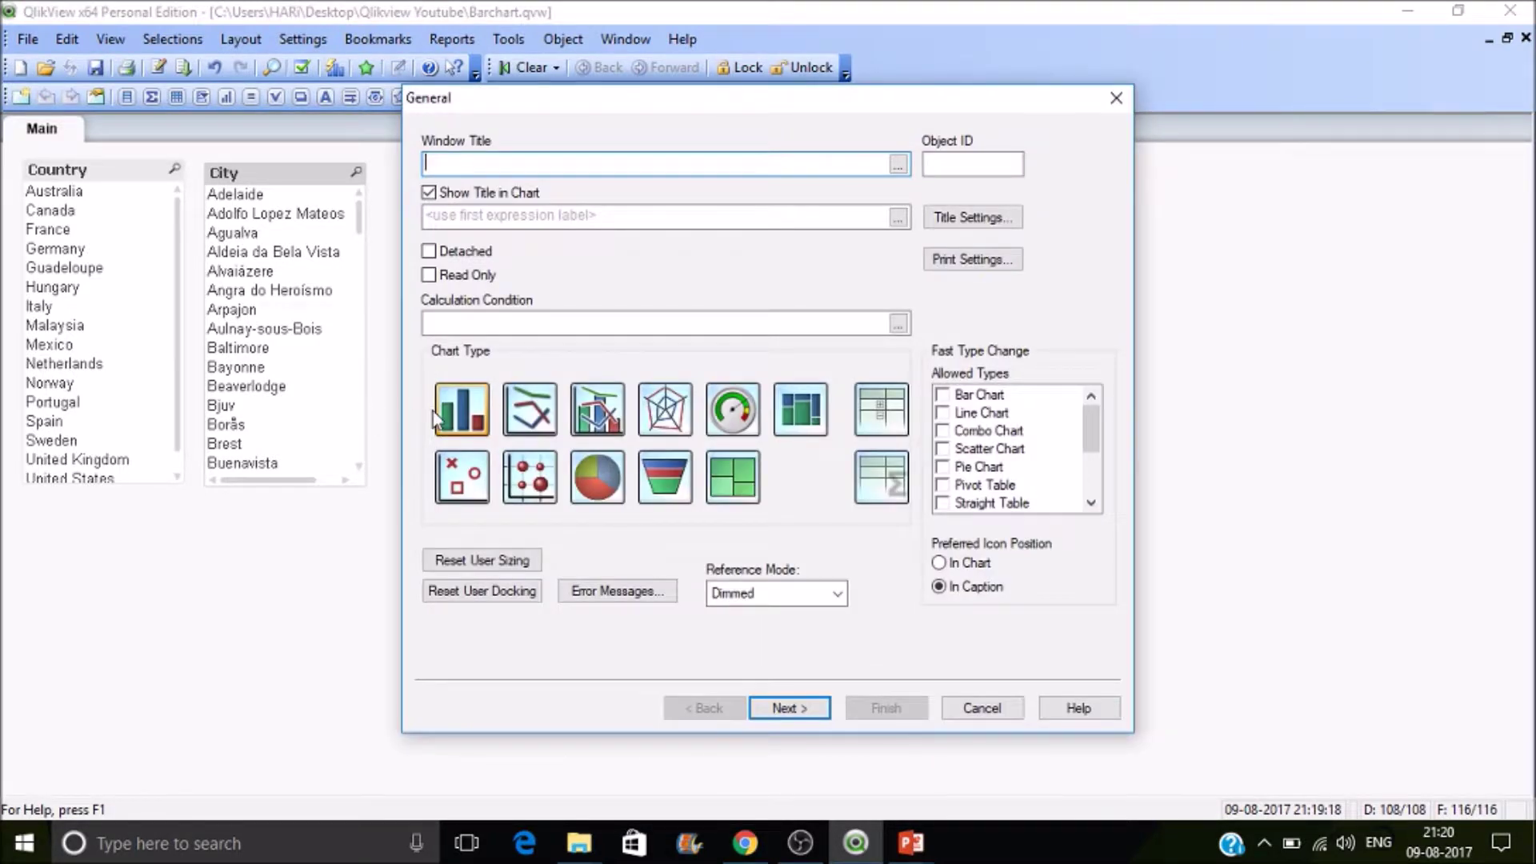
pyautogui.click(818, 712)
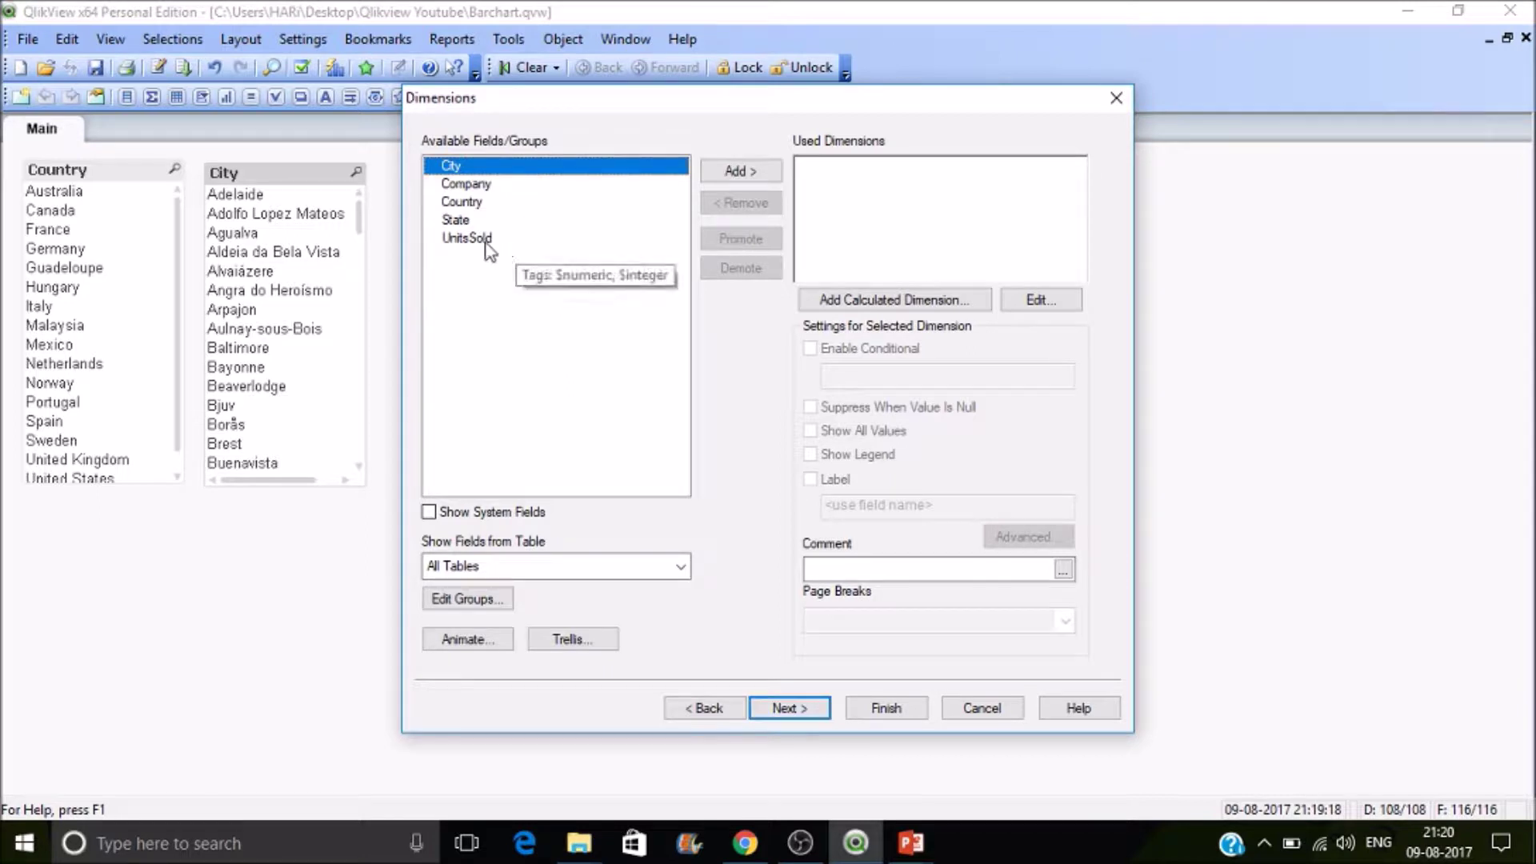
pyautogui.doubleClick(476, 204)
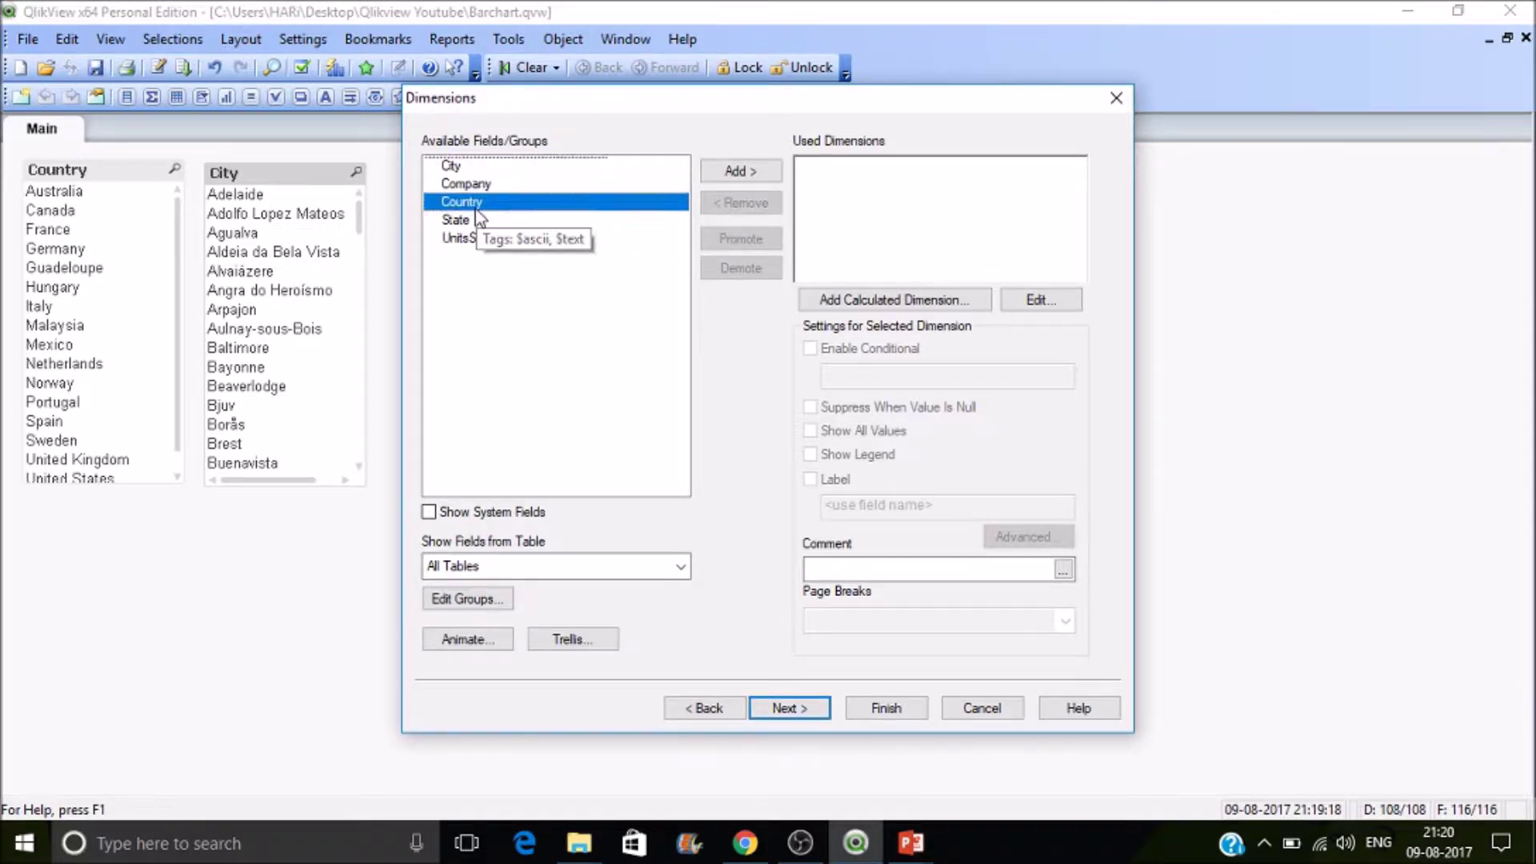
# - Define the bar chart's expression as sum(UnitsSold)
pyautogui.click(808, 709)
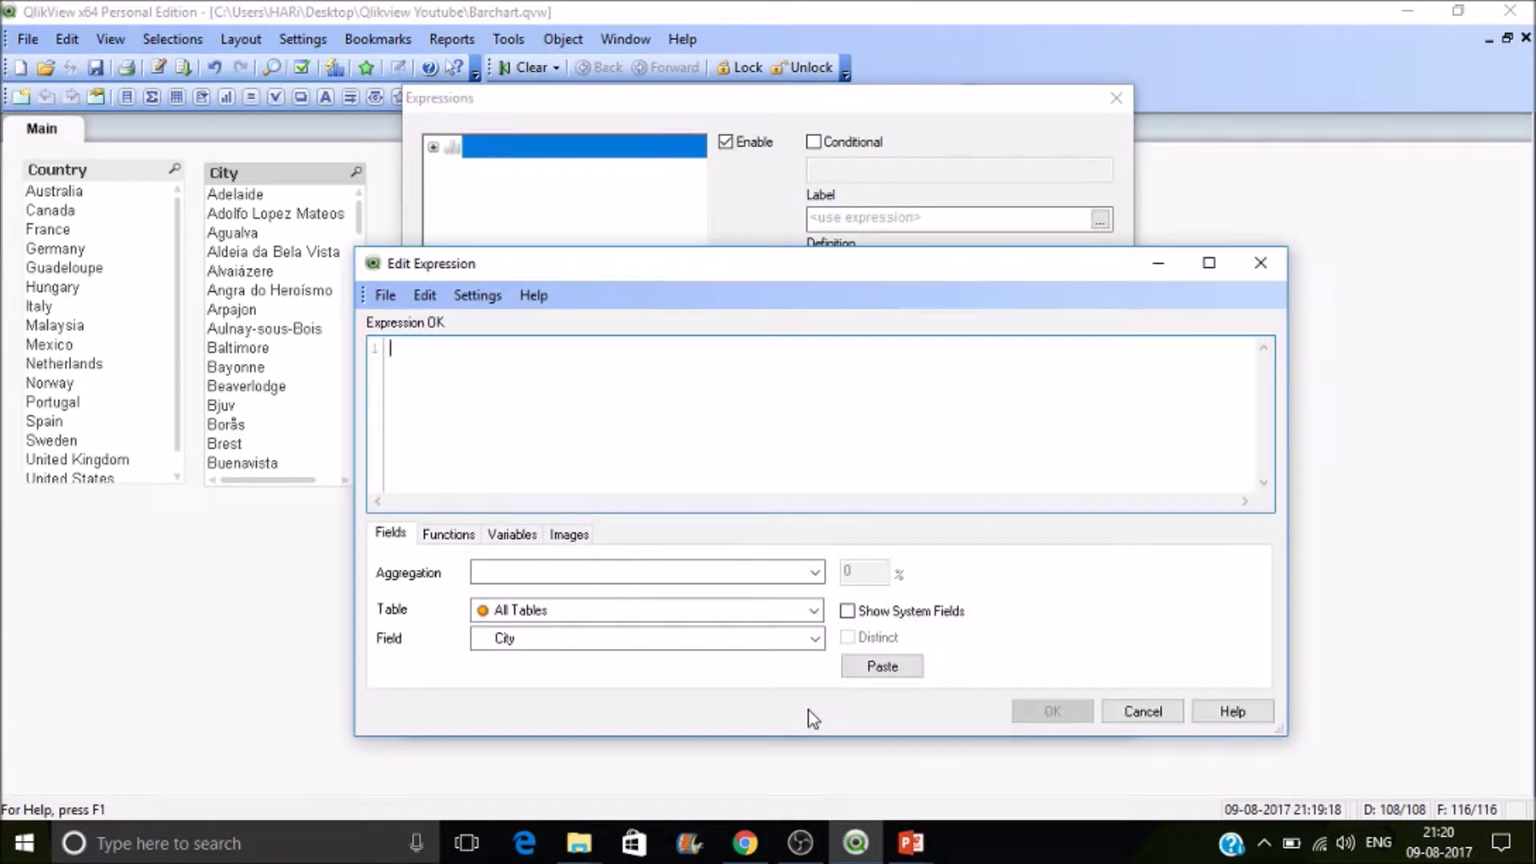
pyautogui.write('sum(')
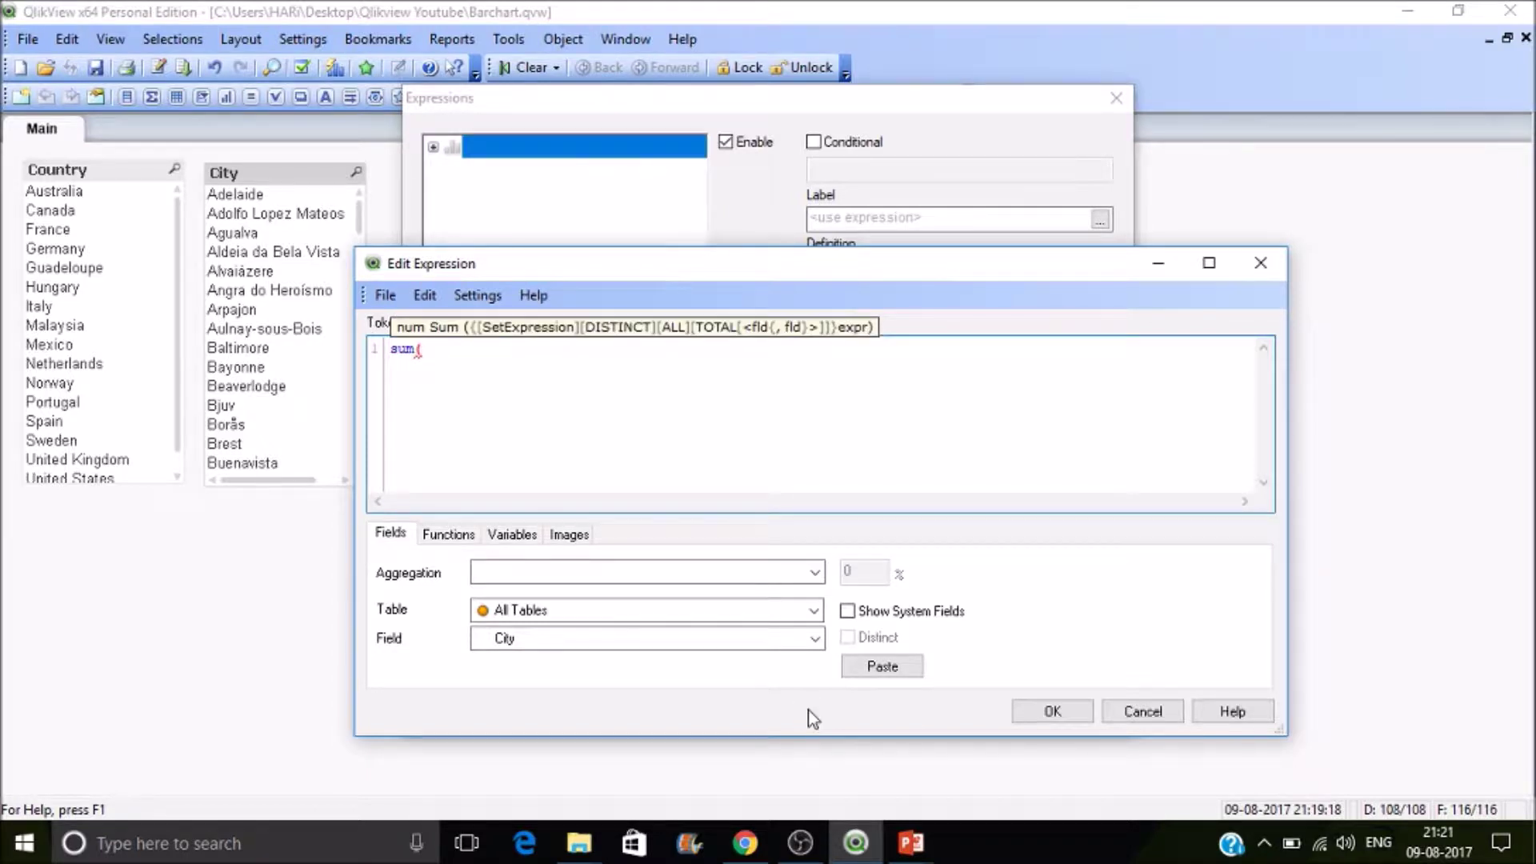
pyautogui.write('Un')
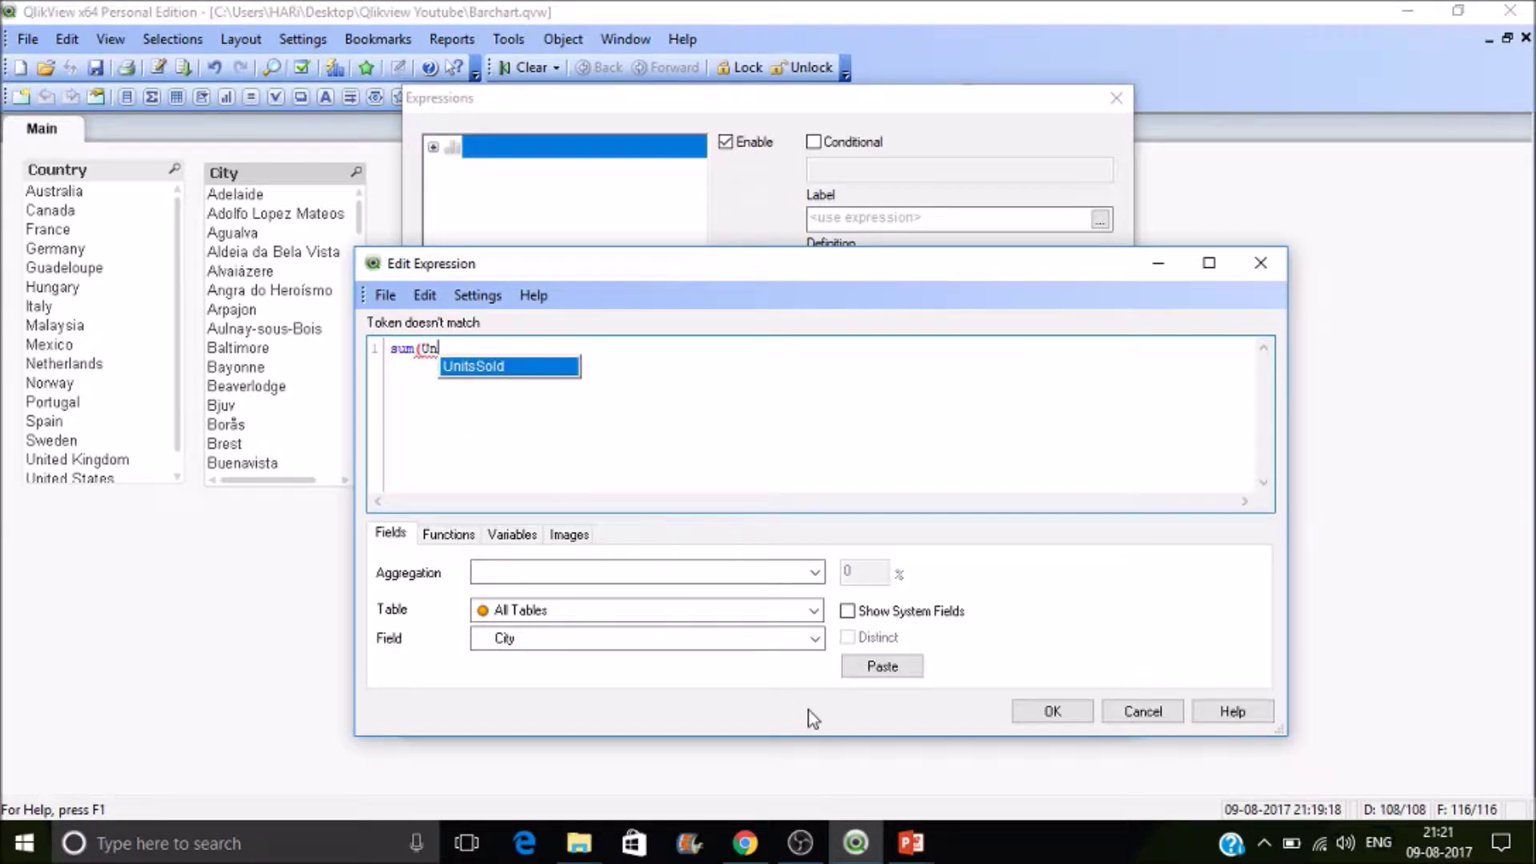
pyautogui.press('Return')
pyautogui.write(')')
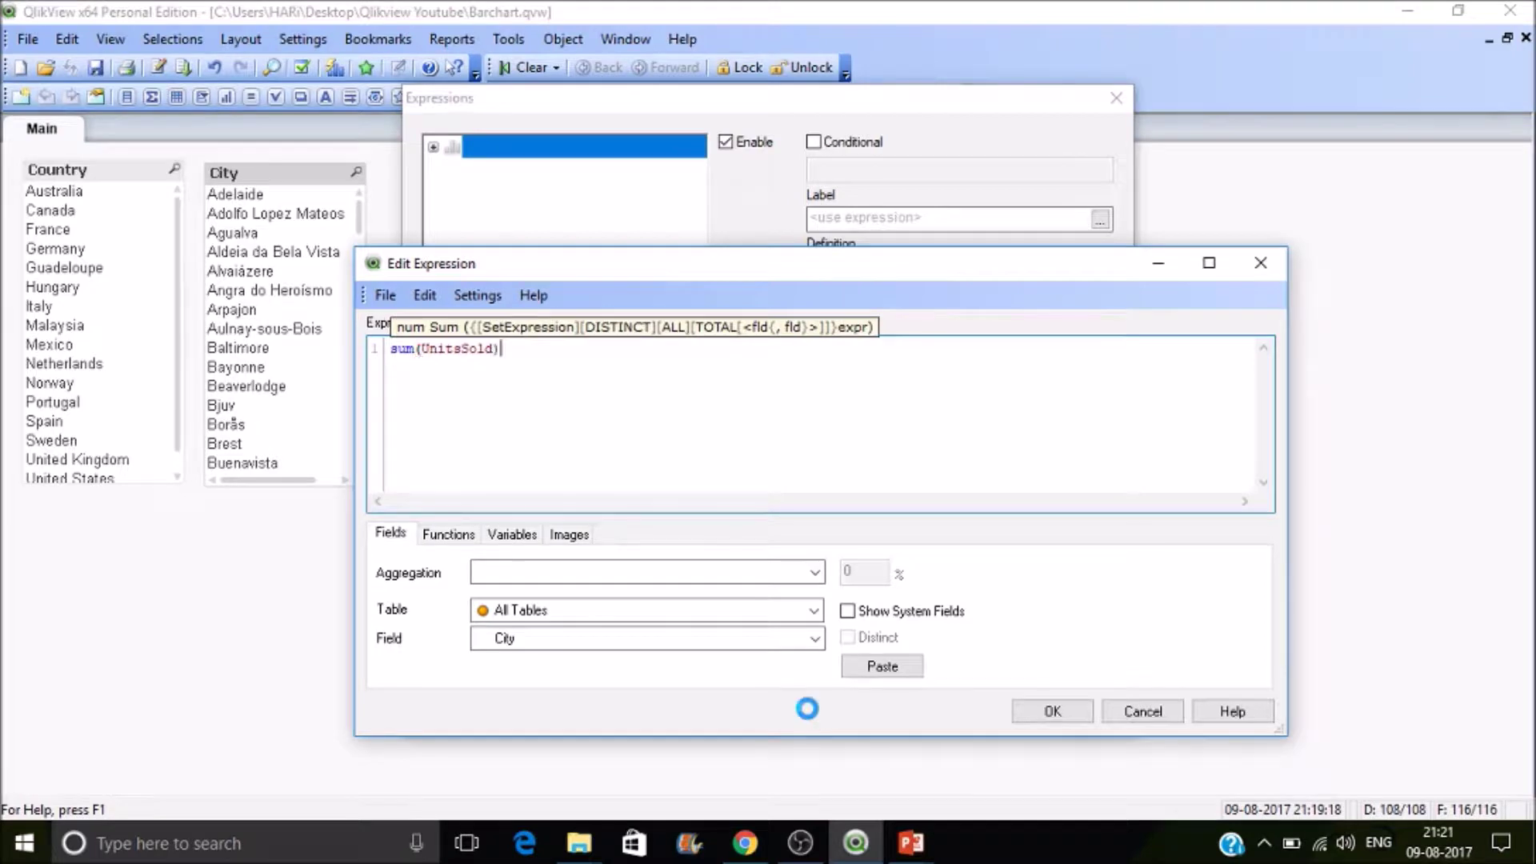
pyautogui.click(1051, 709)
# - Label the expression #UnitsSold and finish creating the bar chart
pyautogui.click(880, 226)
pyautogui.write('#')
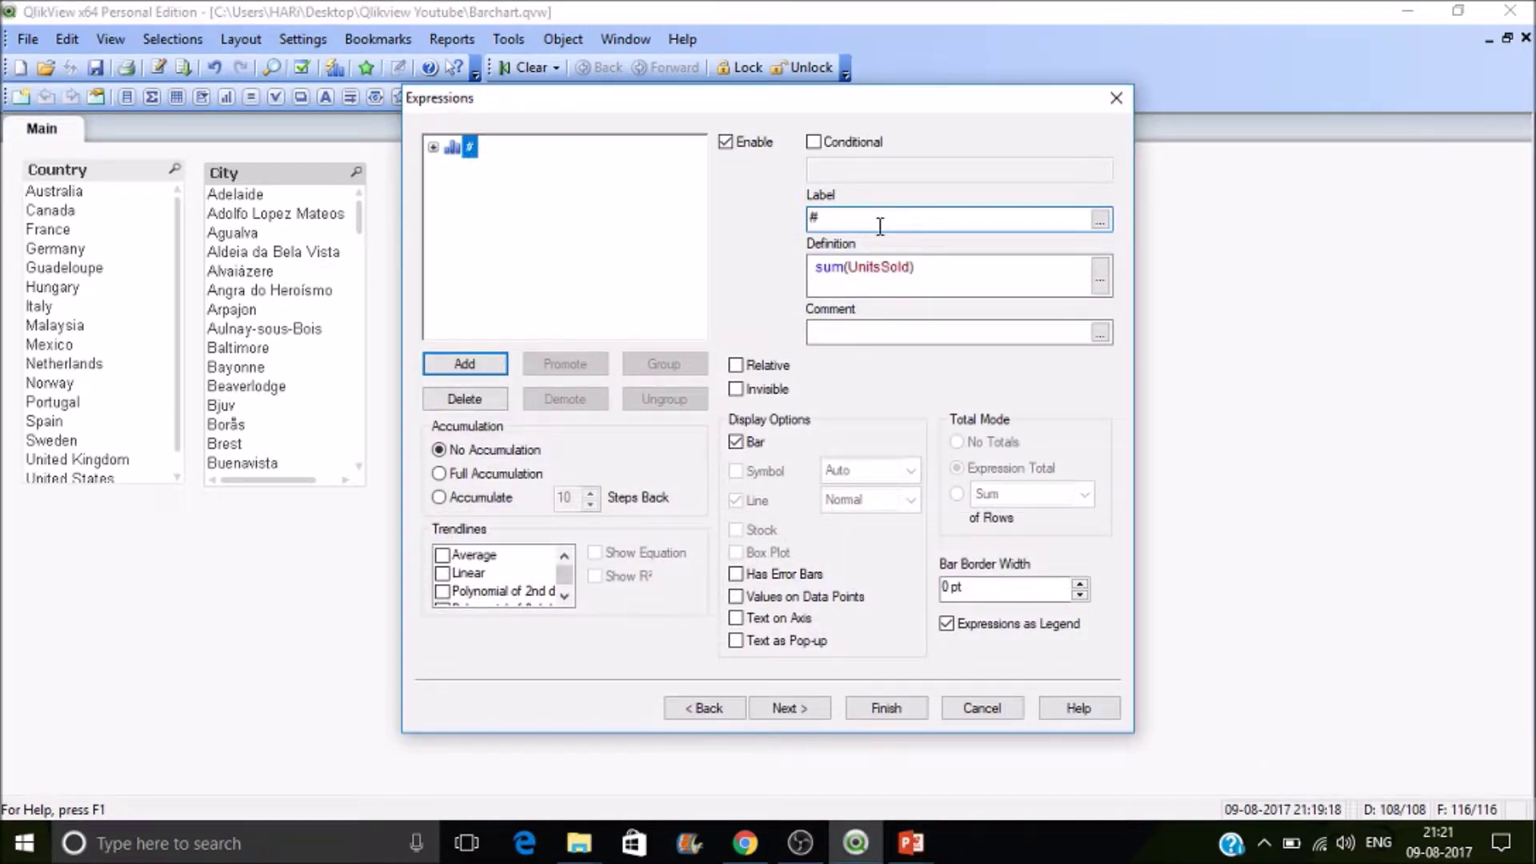
pyautogui.write('UnitsSold')
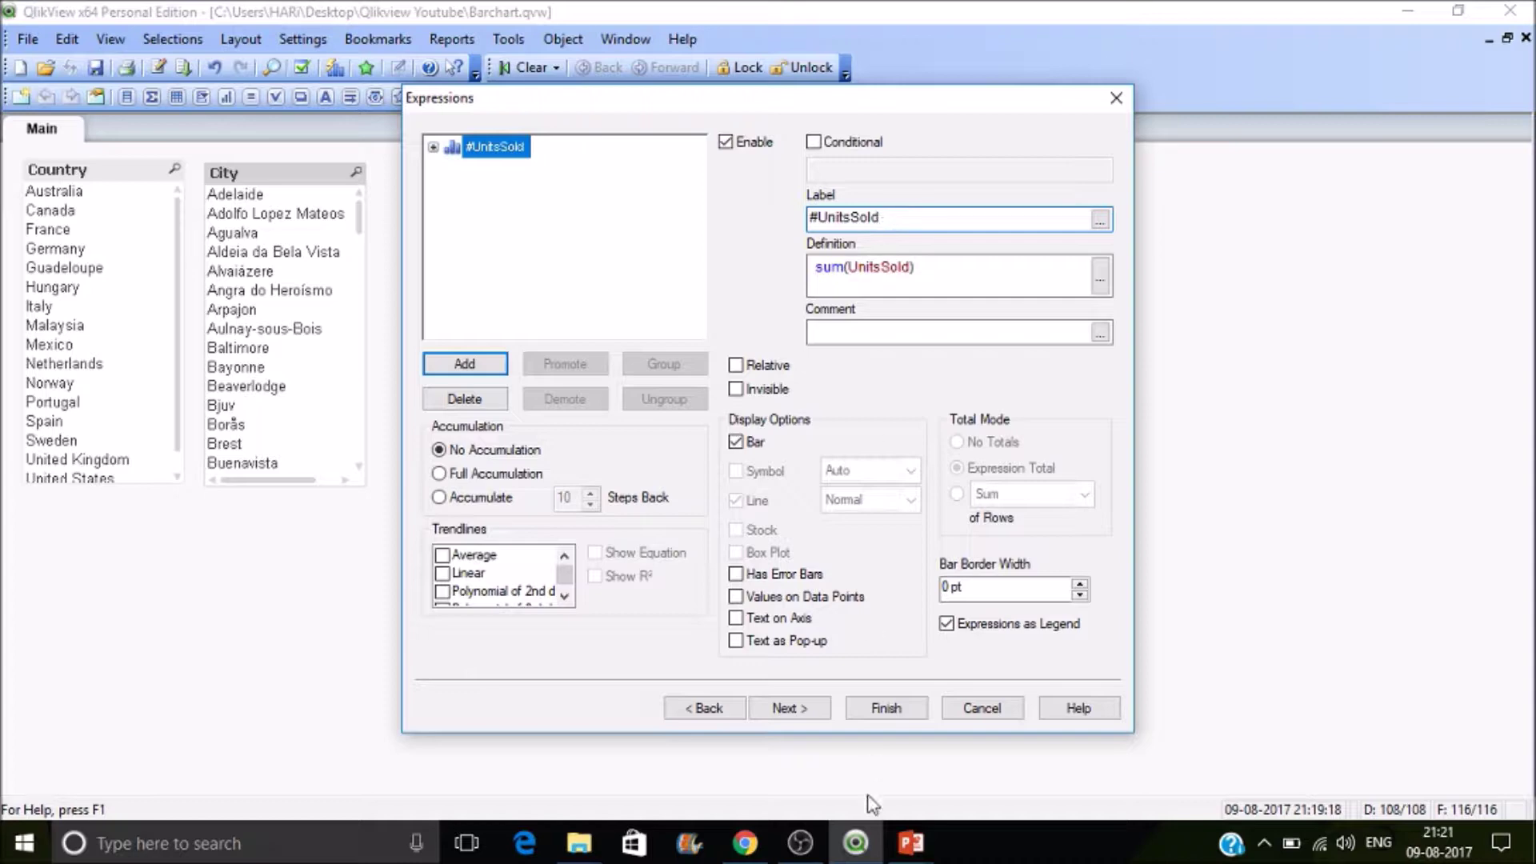
pyautogui.click(886, 709)
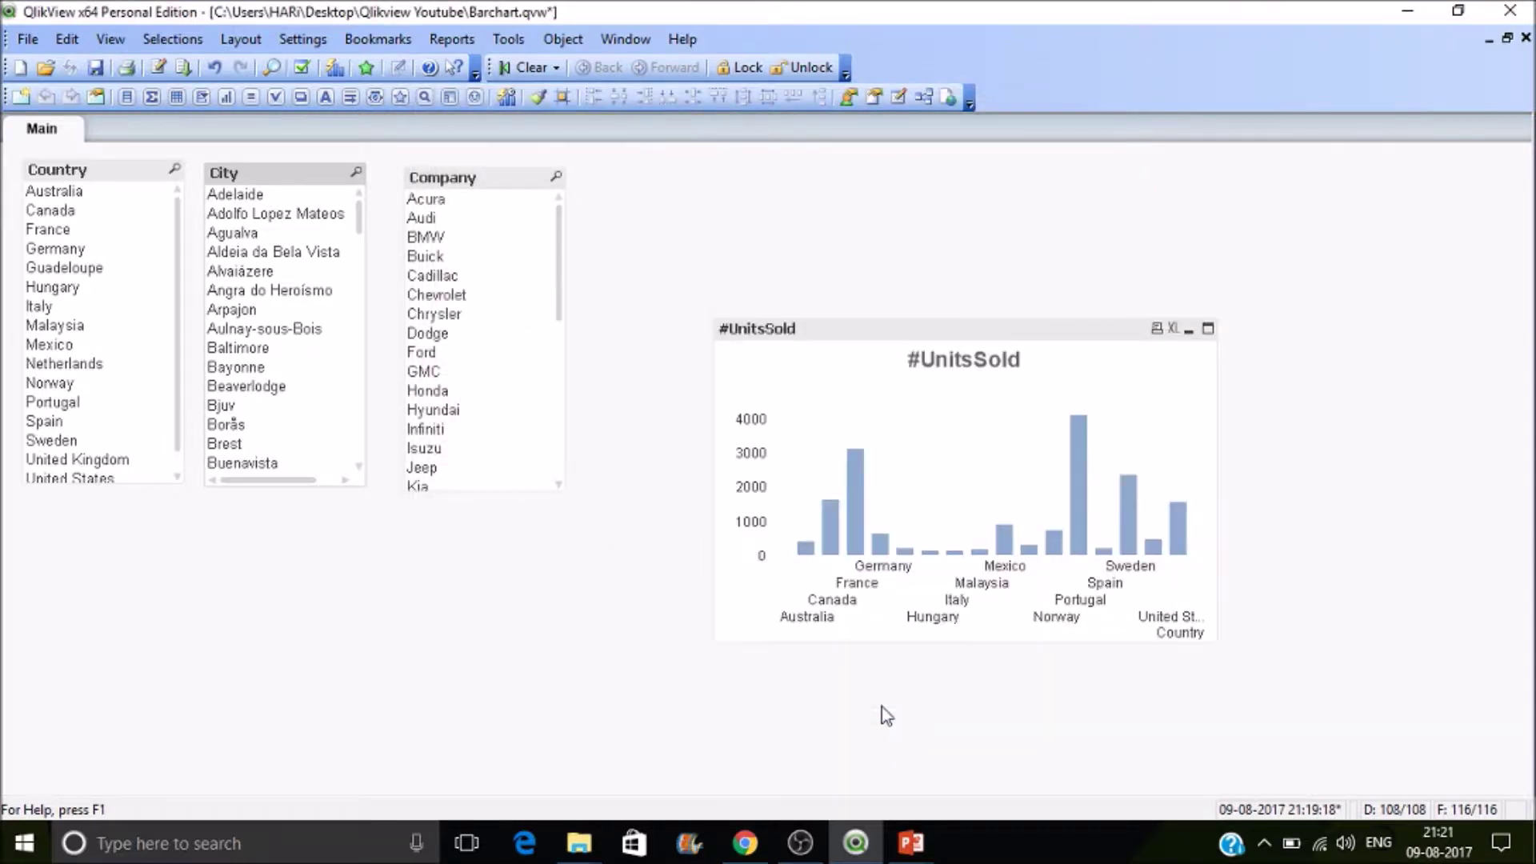
# - Hide the title shown inside the #UnitsSold bar chart
pyautogui.rightClick(1088, 342)
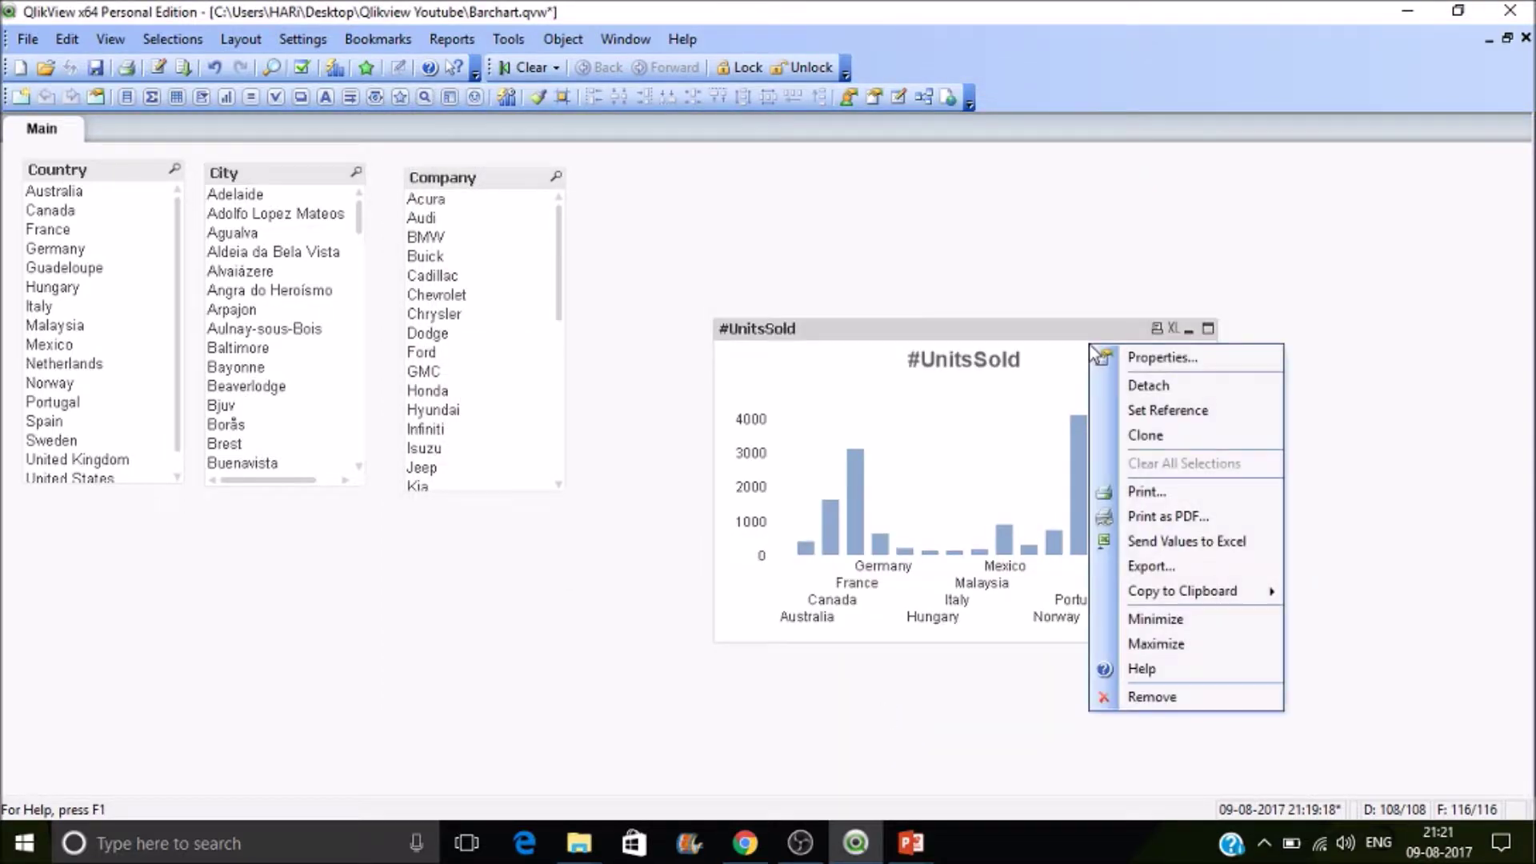
pyautogui.click(938, 364)
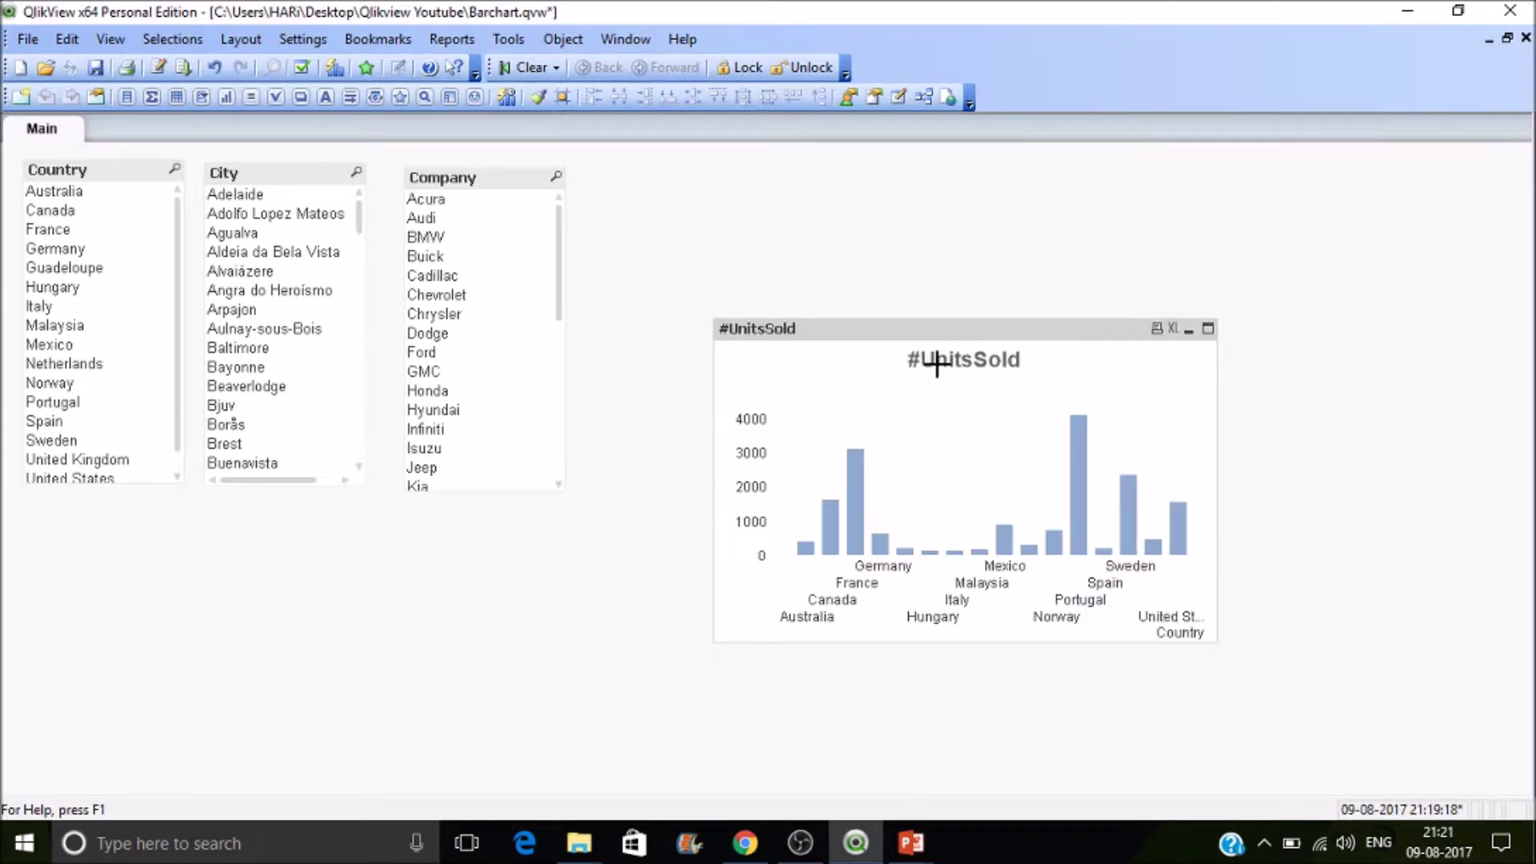
pyautogui.rightClick(938, 364)
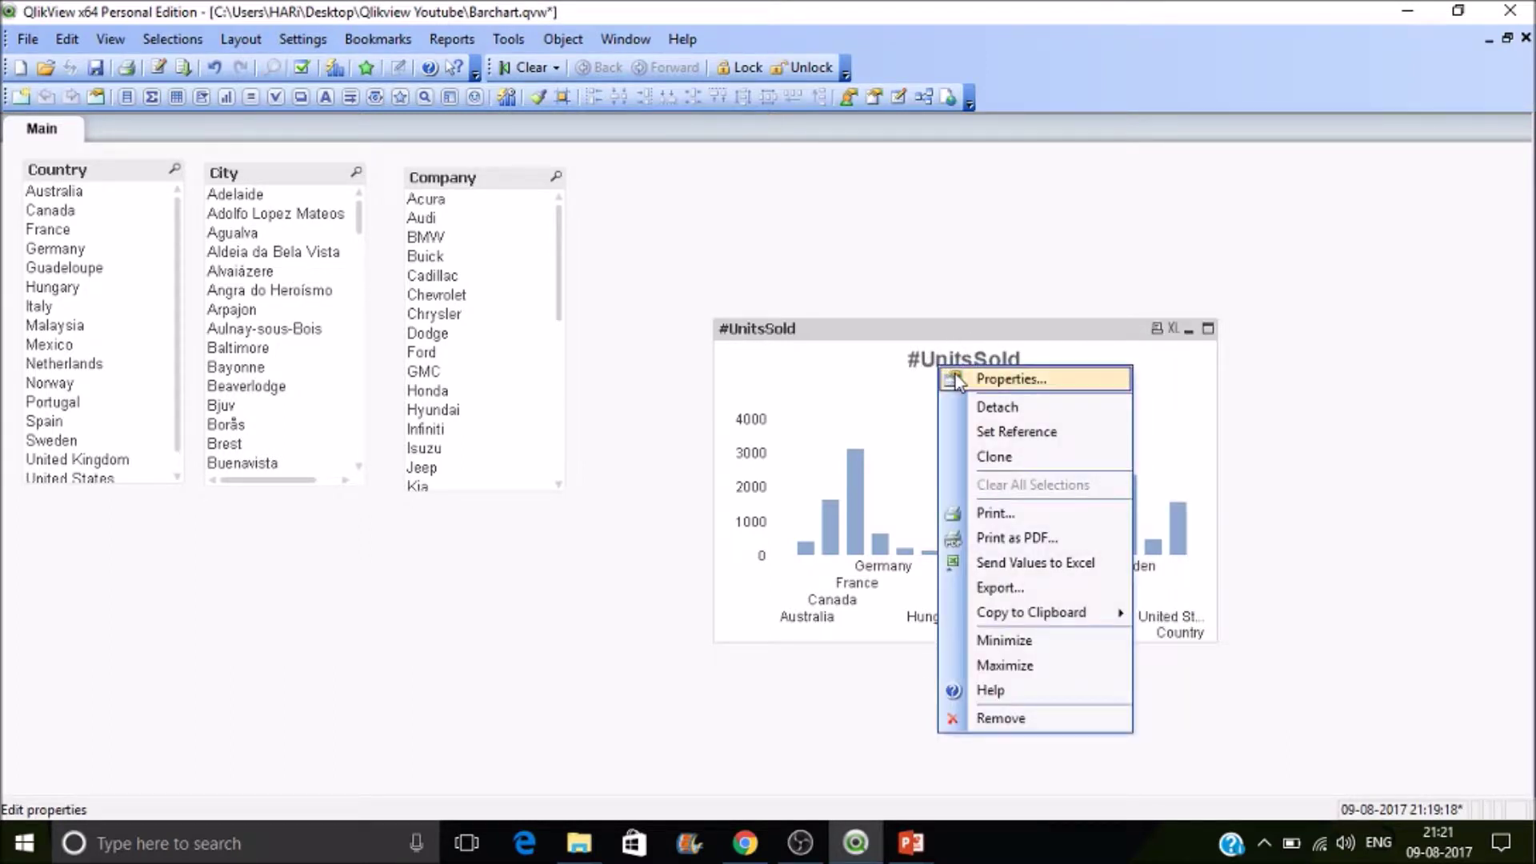
pyautogui.click(953, 372)
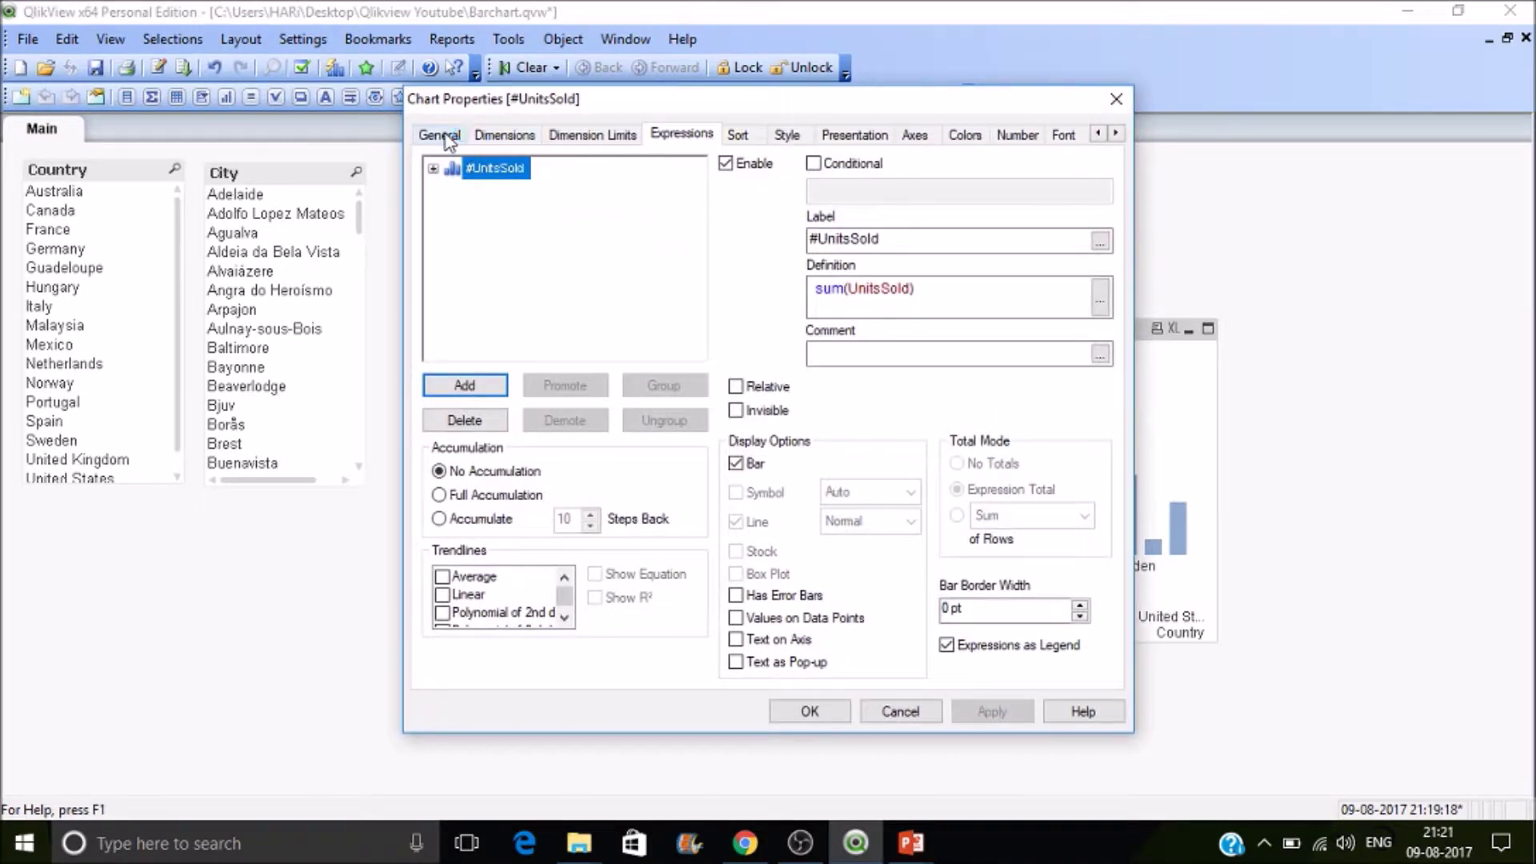
pyautogui.click(442, 136)
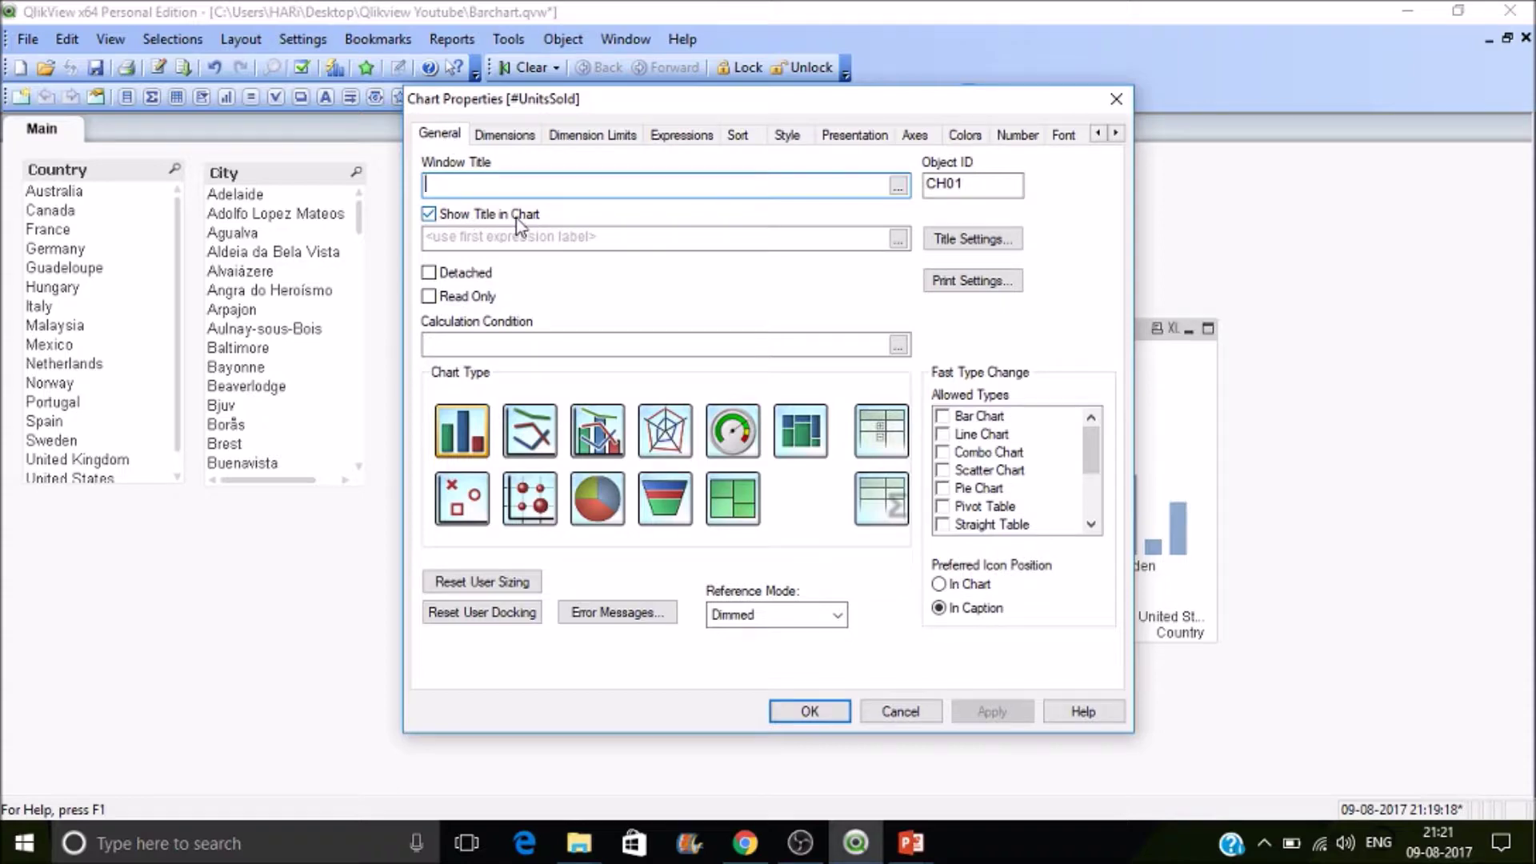
pyautogui.click(521, 215)
pyautogui.click(810, 711)
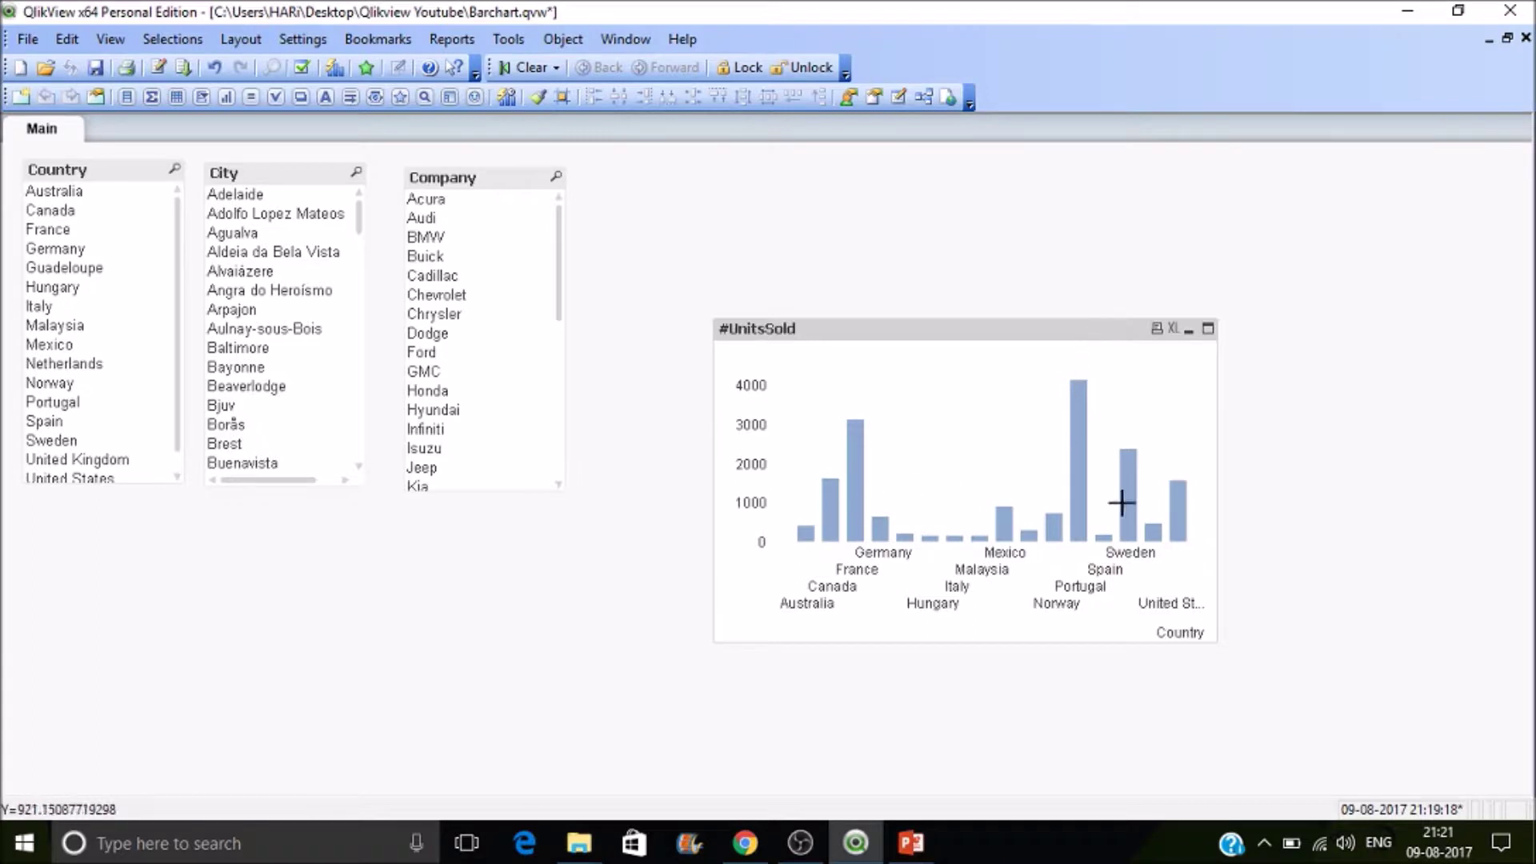
# - Switch the bar chart's orientation to horizontal bars
pyautogui.rightClick(1009, 428)
pyautogui.click(1024, 435)
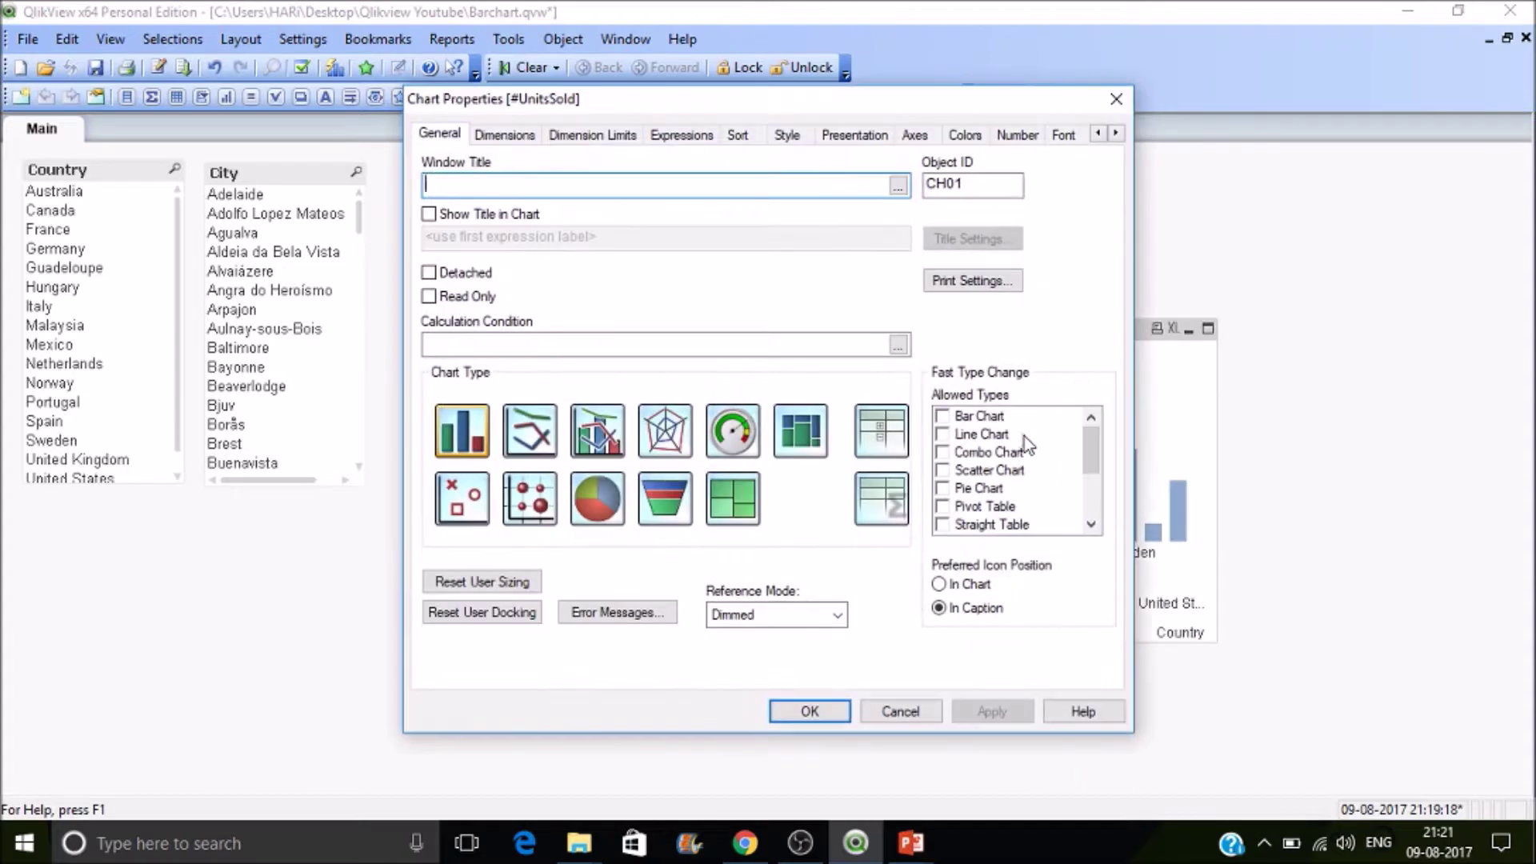
pyautogui.click(784, 152)
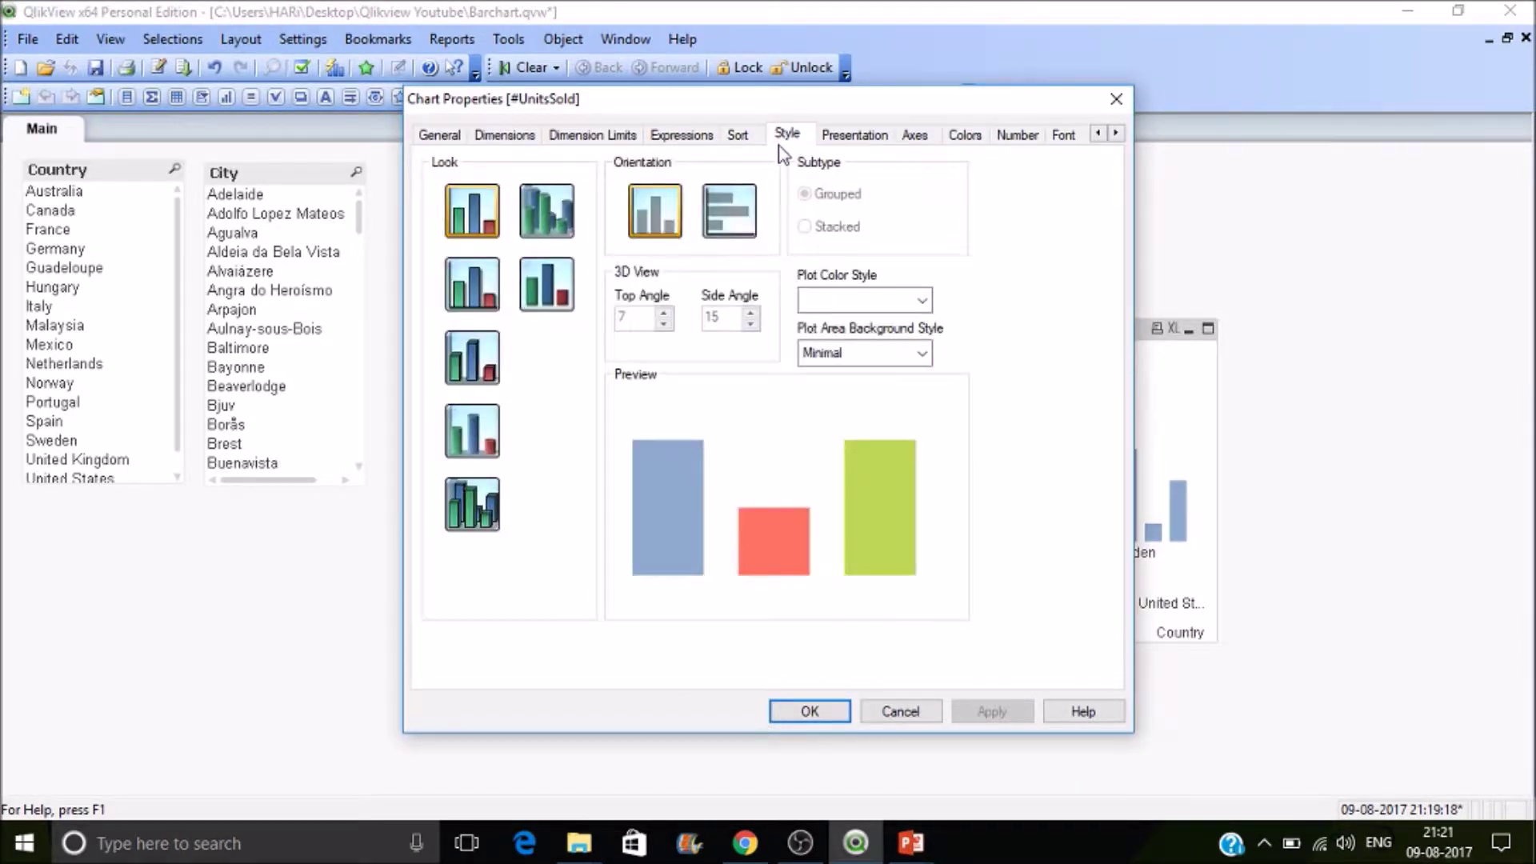
pyautogui.click(724, 234)
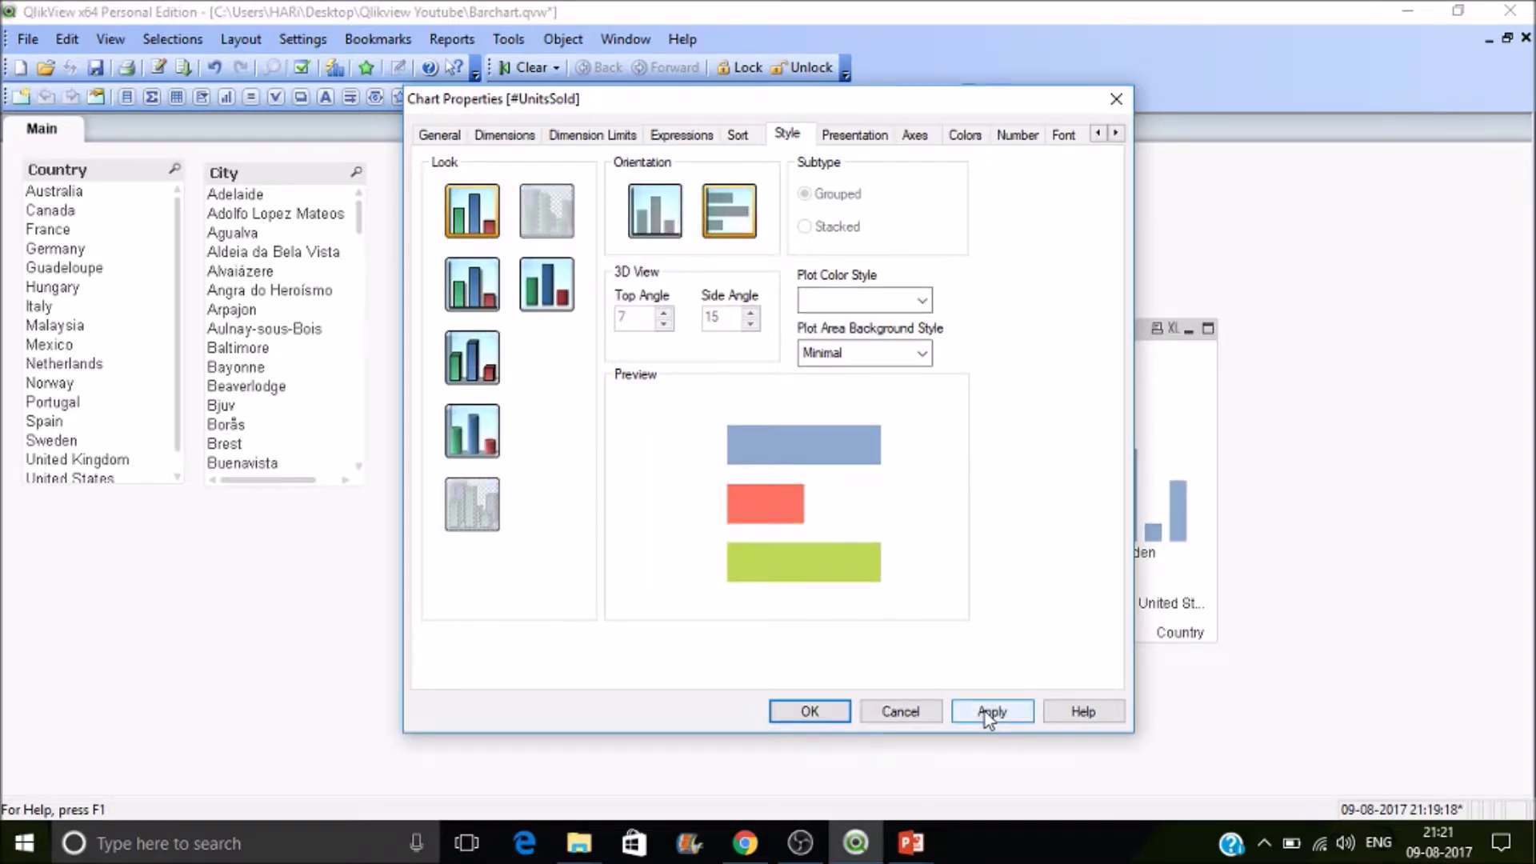
pyautogui.click(986, 712)
pyautogui.click(812, 712)
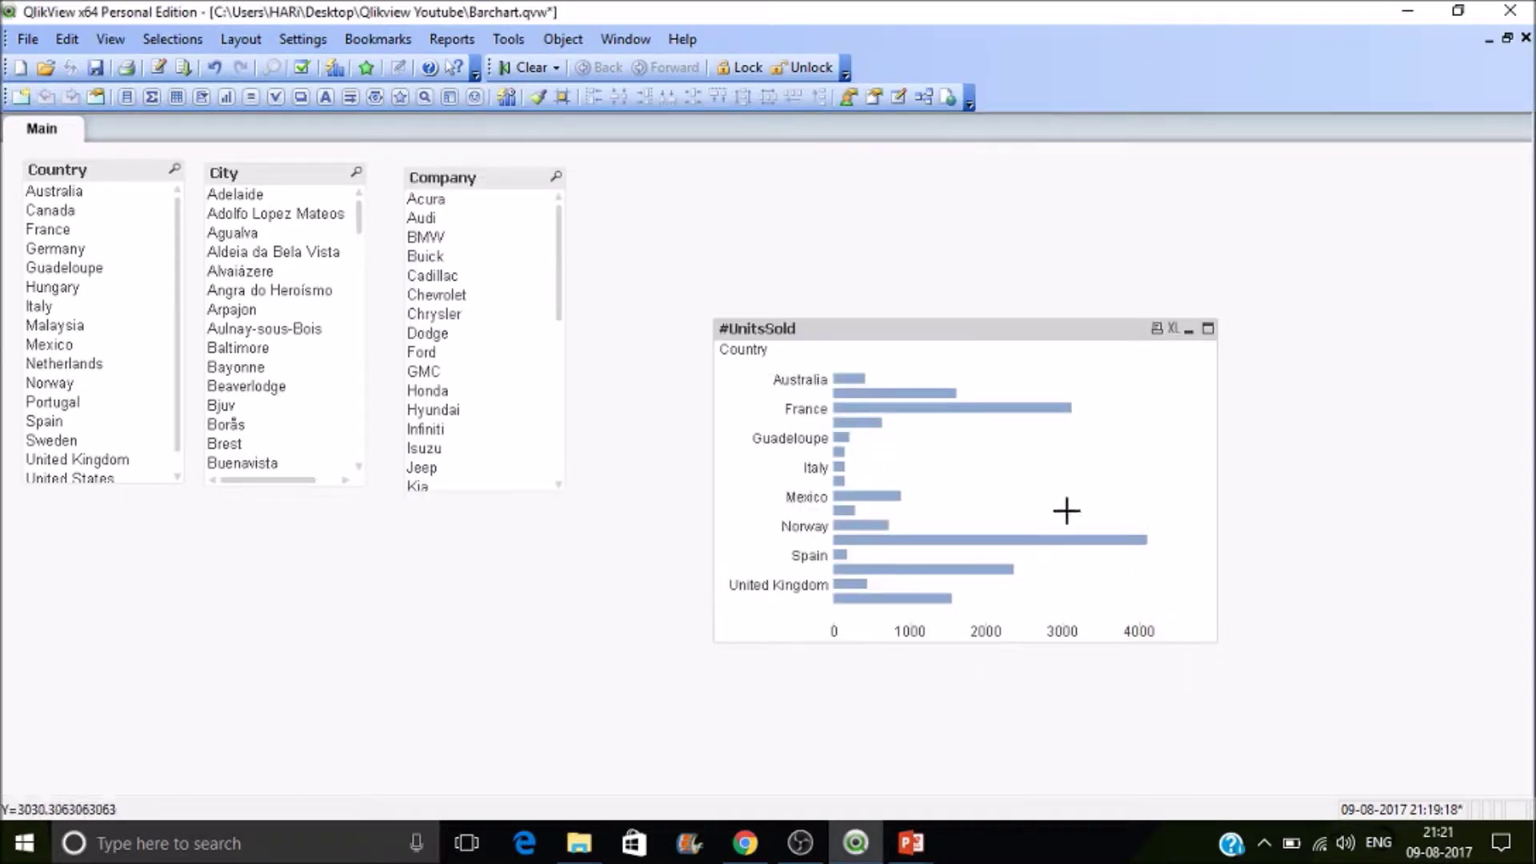
# - Sort the chart's Country dimension by Y-value in descending order instead of by state and text
pyautogui.rightClick(1045, 429)
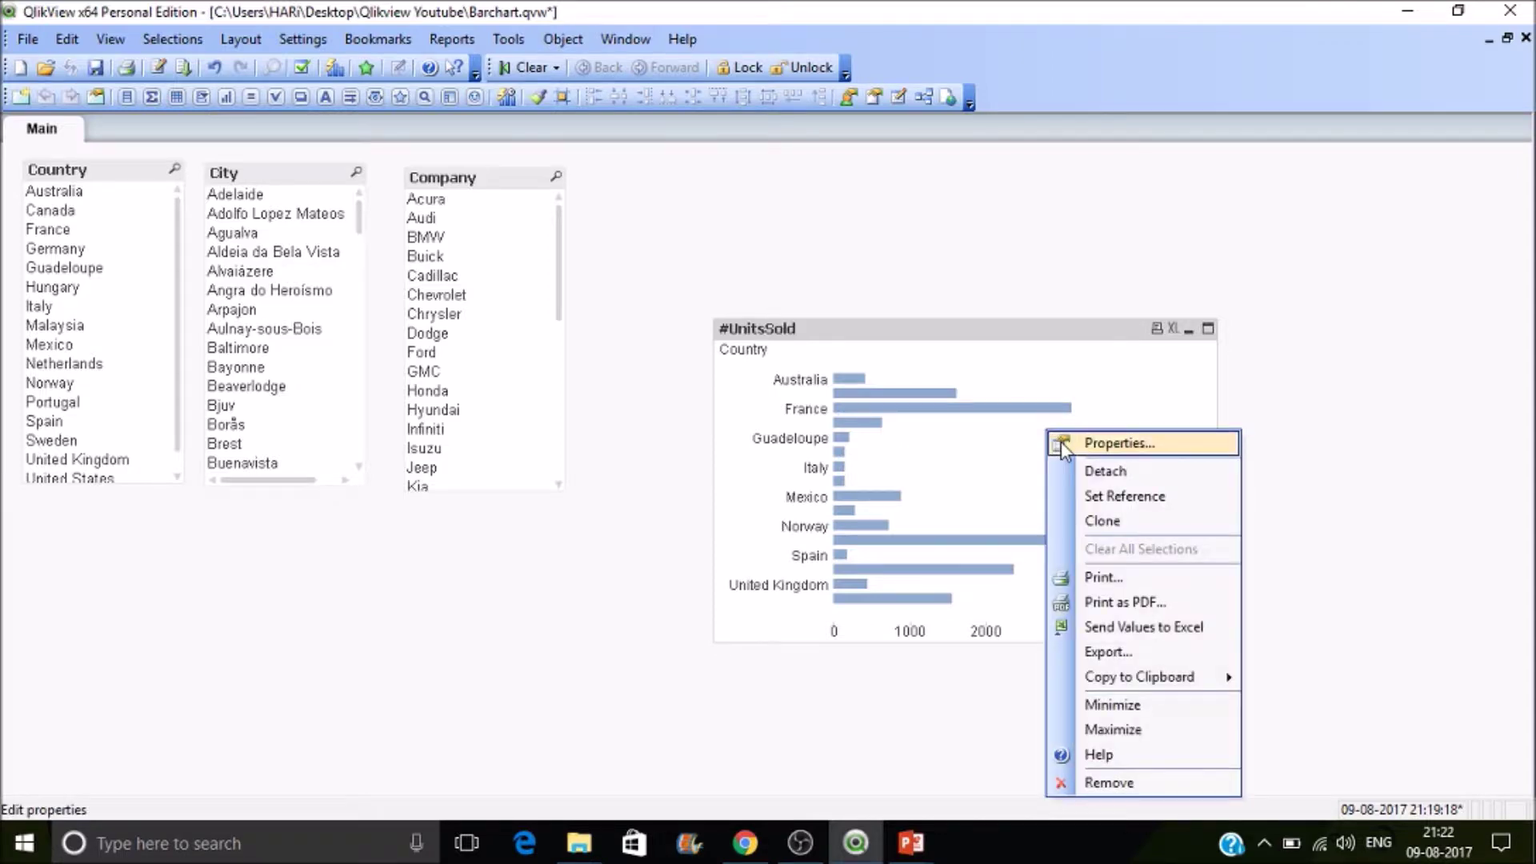
pyautogui.click(1061, 441)
pyautogui.moveTo(909, 101); pyautogui.dragTo(571, 102)
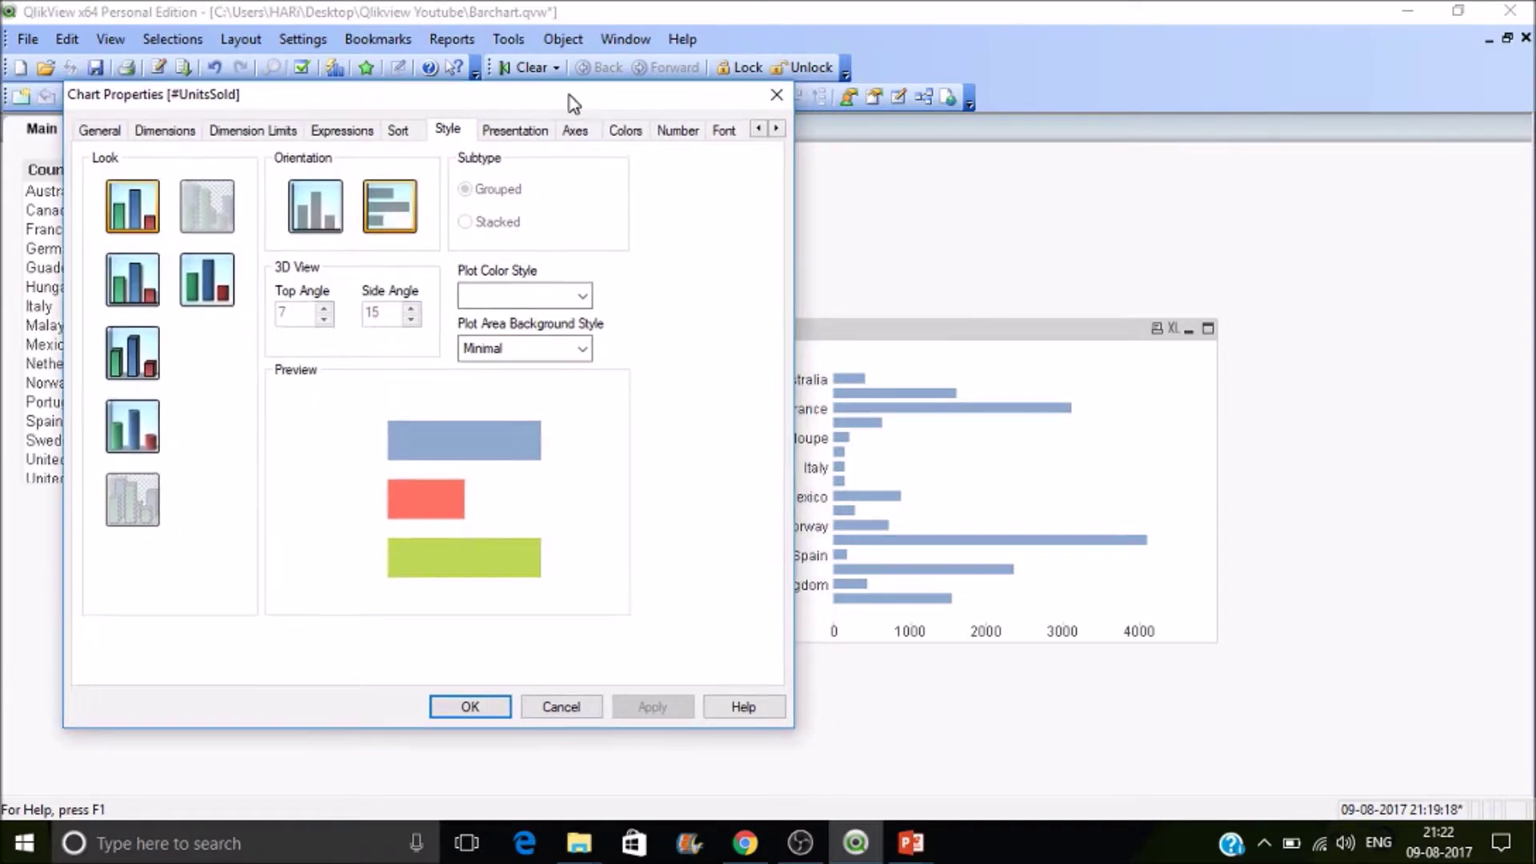
pyautogui.click(395, 133)
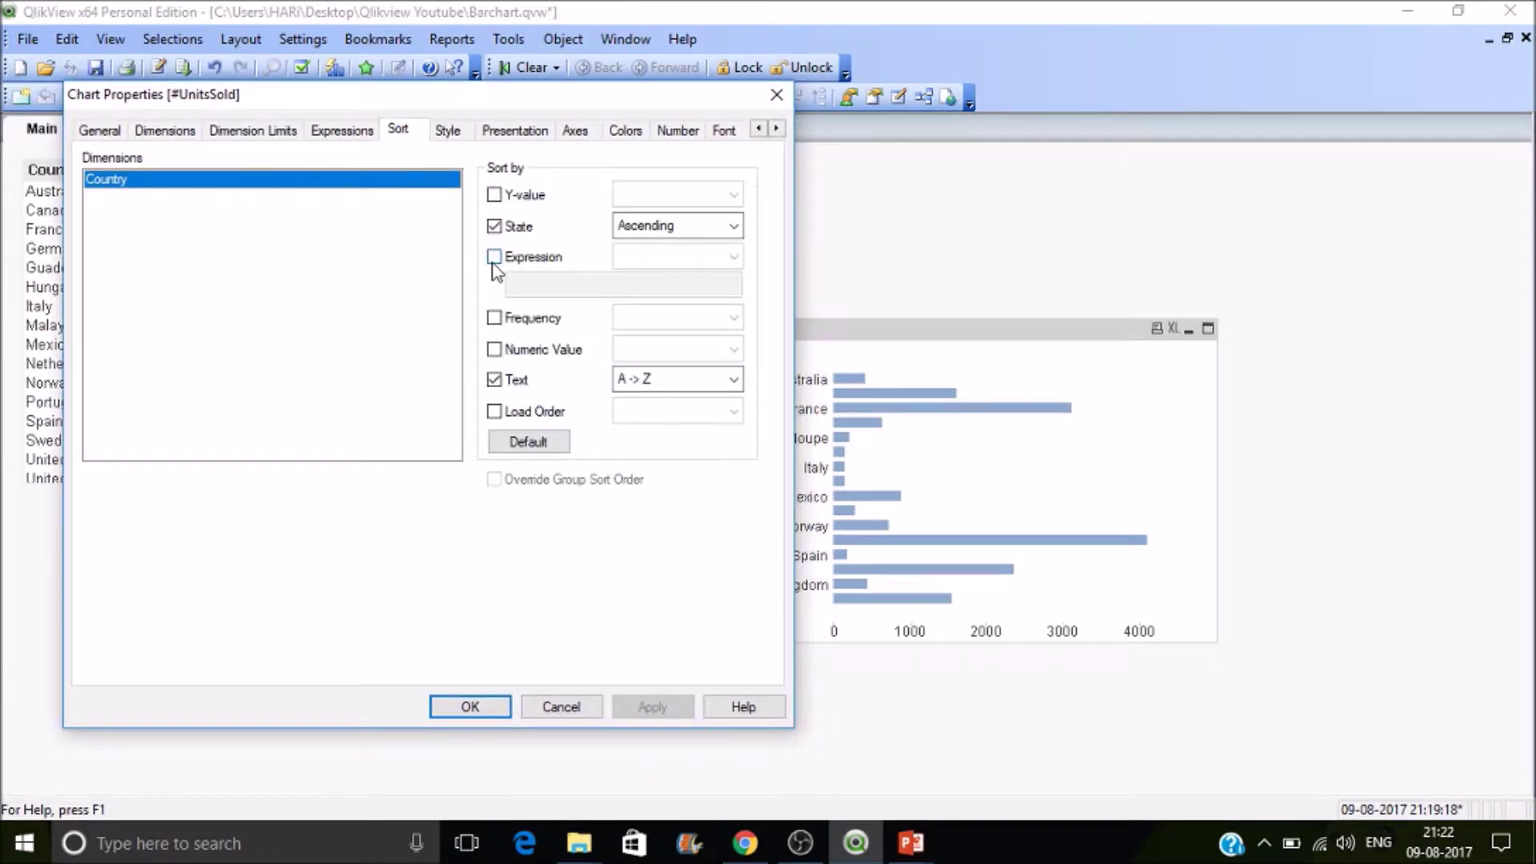
pyautogui.click(494, 227)
pyautogui.click(496, 381)
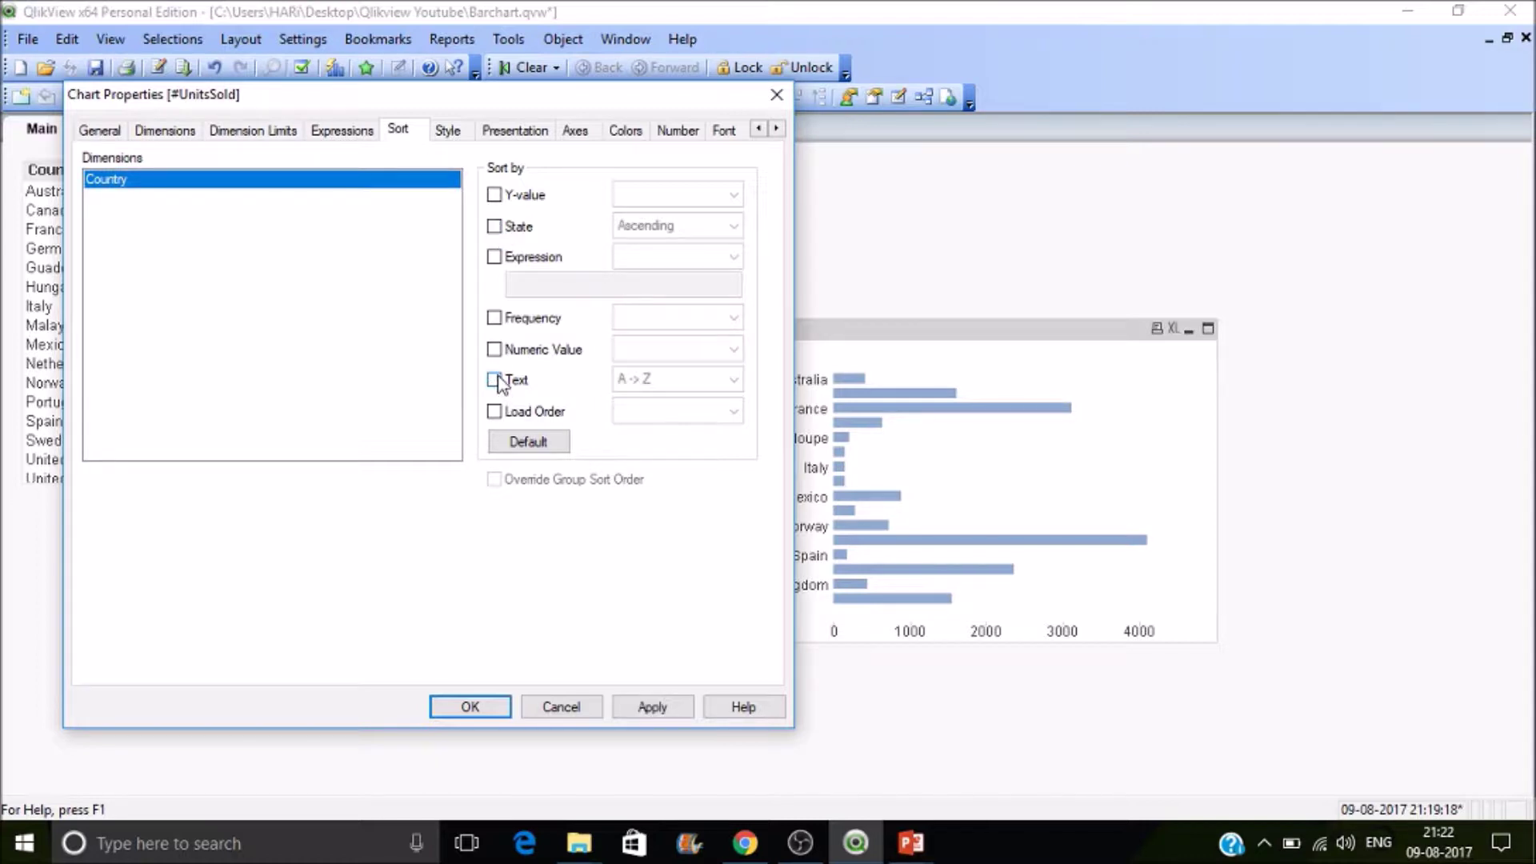
pyautogui.click(495, 195)
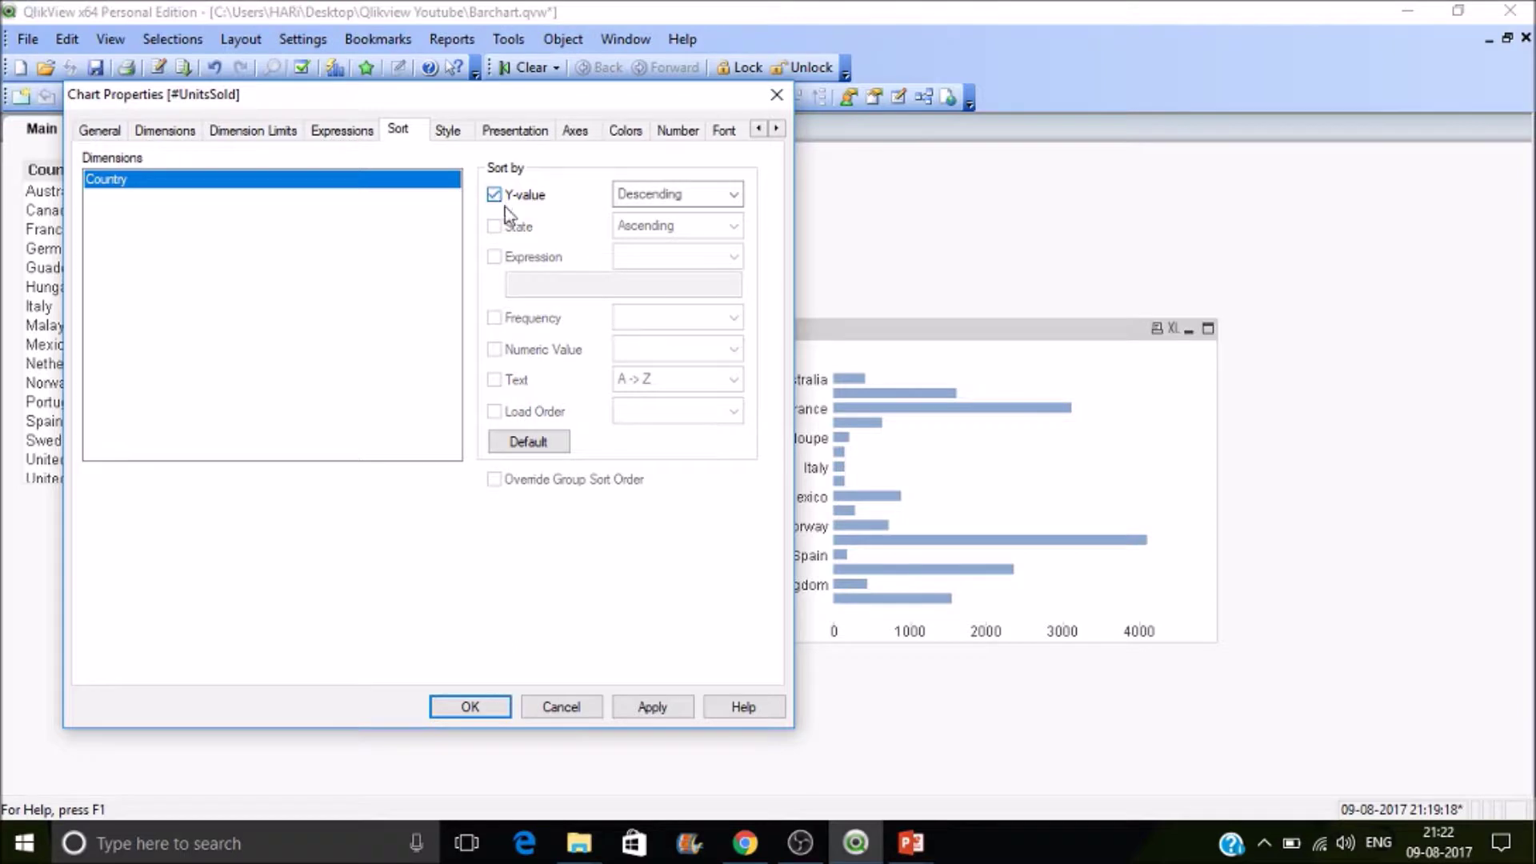
pyautogui.click(652, 707)
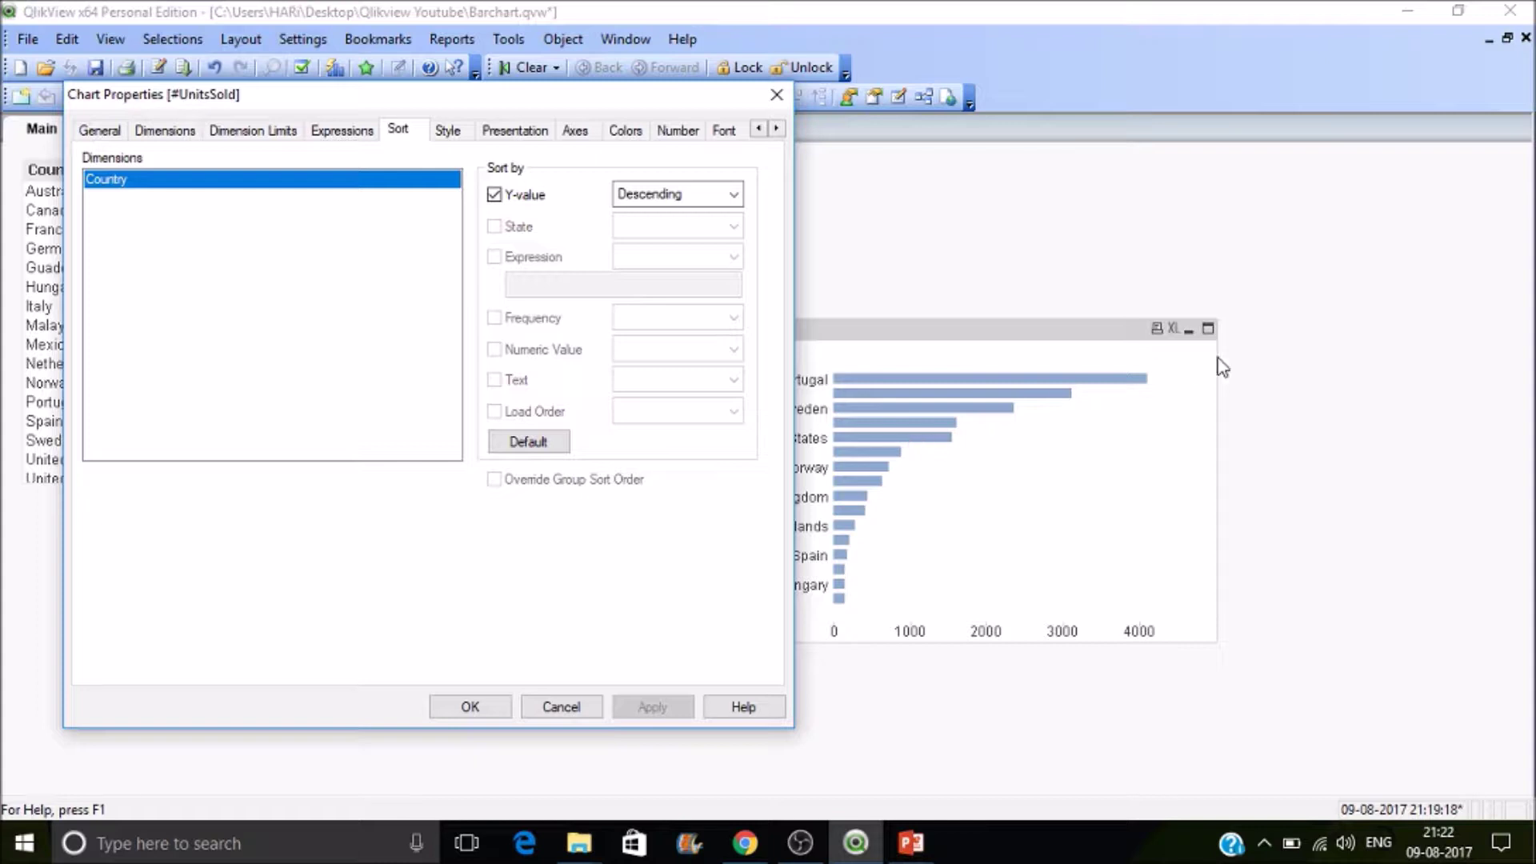
# - Show values on data points for the #UnitsSold expression and apply the change
pyautogui.click(354, 136)
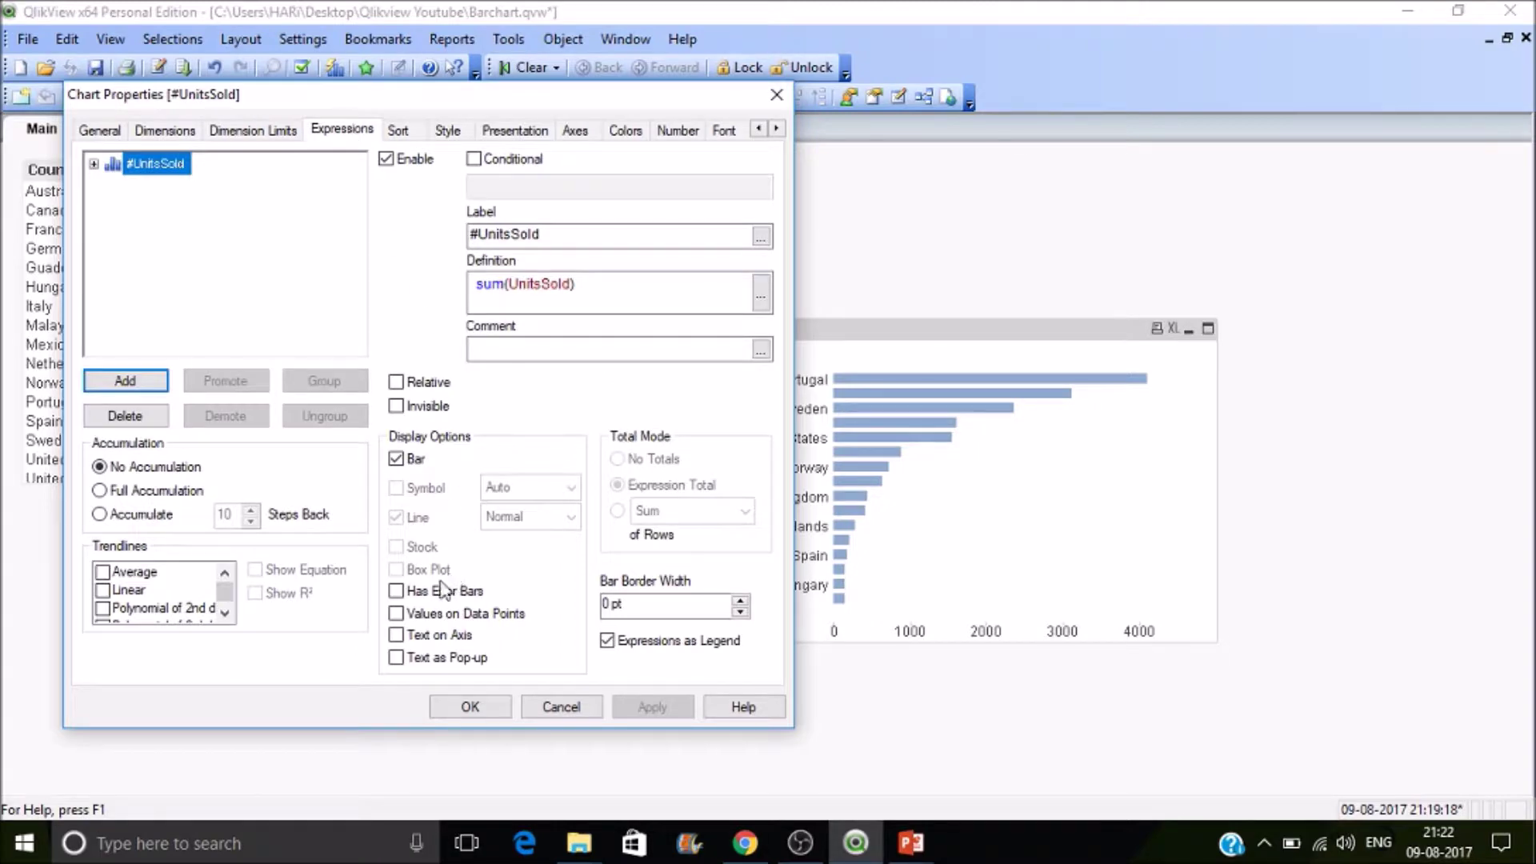
pyautogui.click(436, 616)
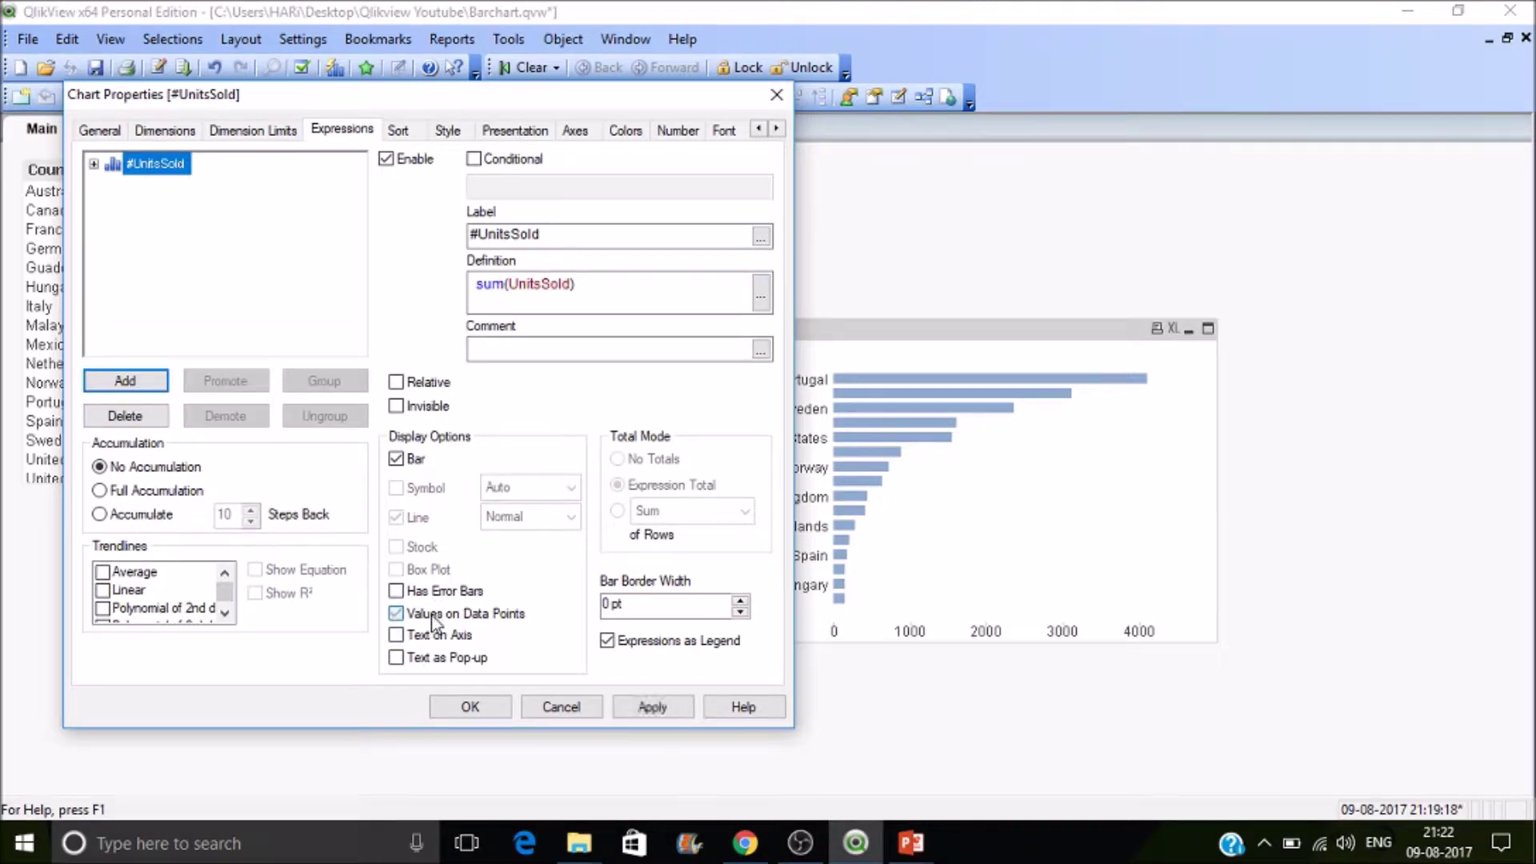
pyautogui.click(666, 704)
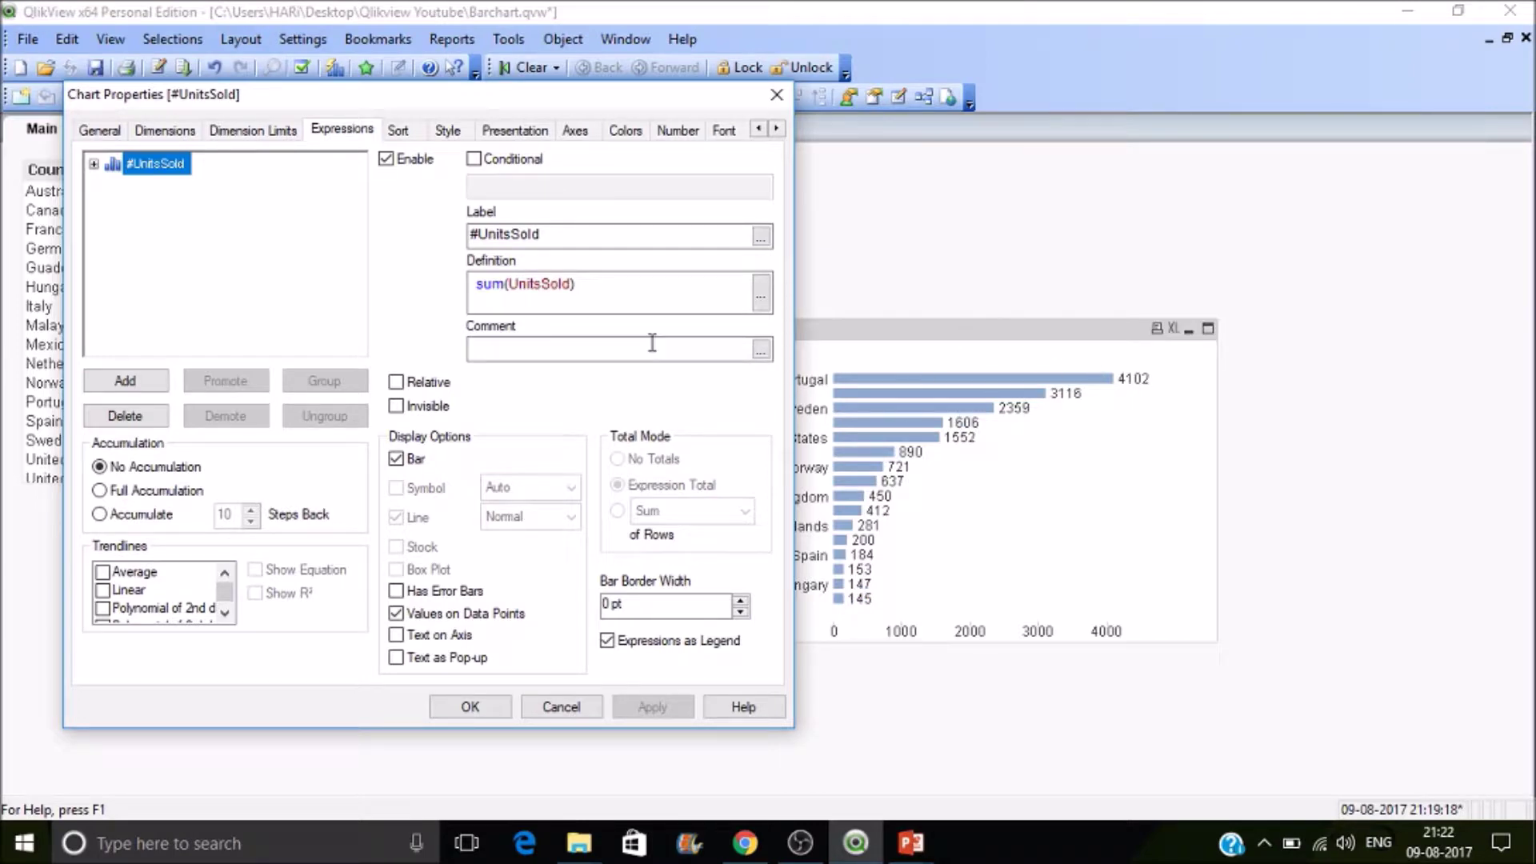
# - Try plotting the data values inside the bar segments and turn the option off again
pyautogui.click(504, 139)
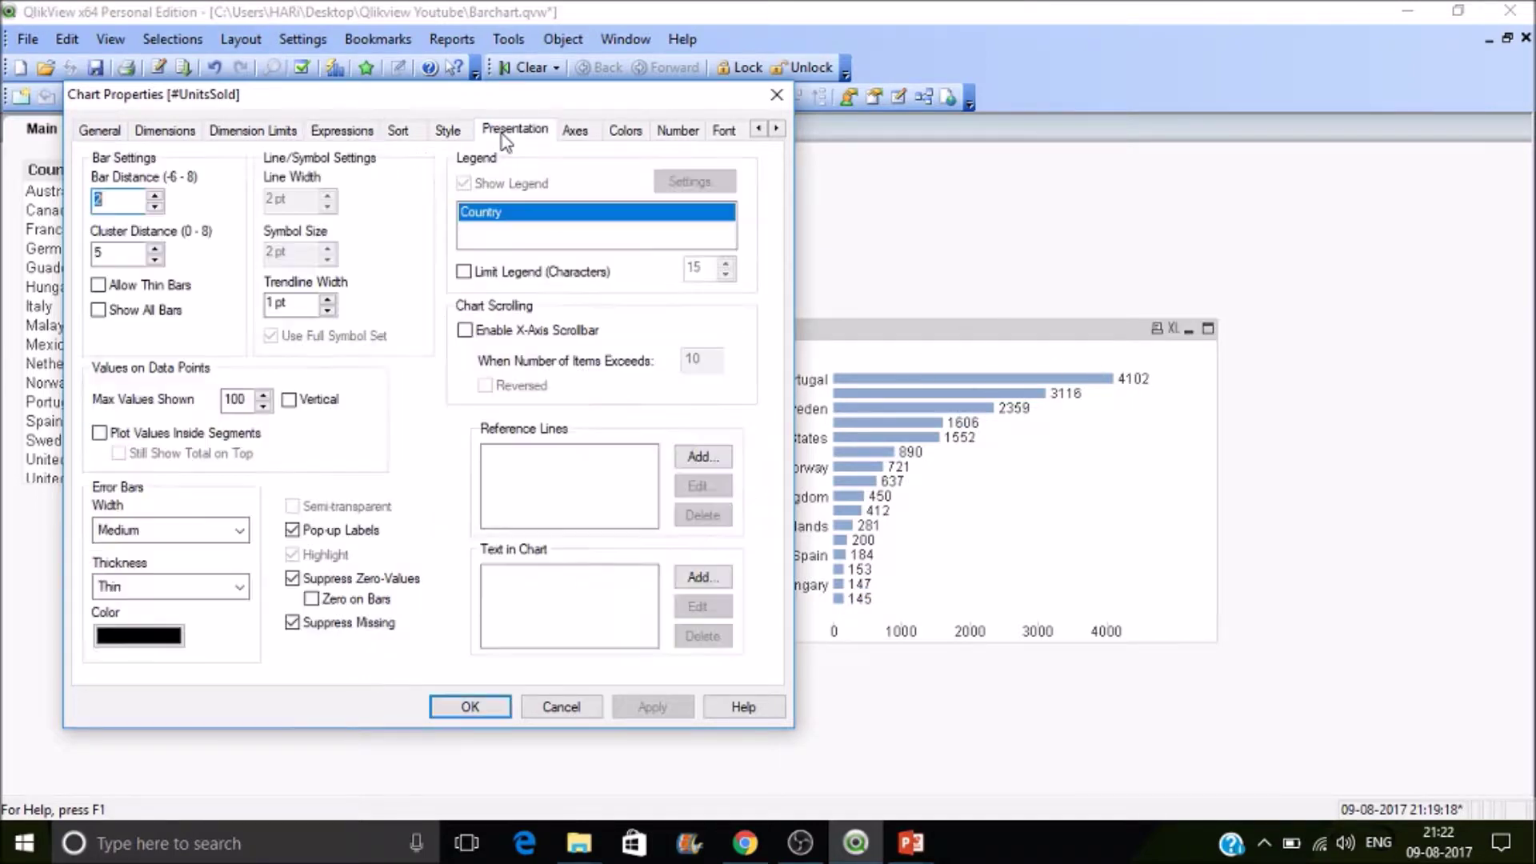
pyautogui.click(183, 435)
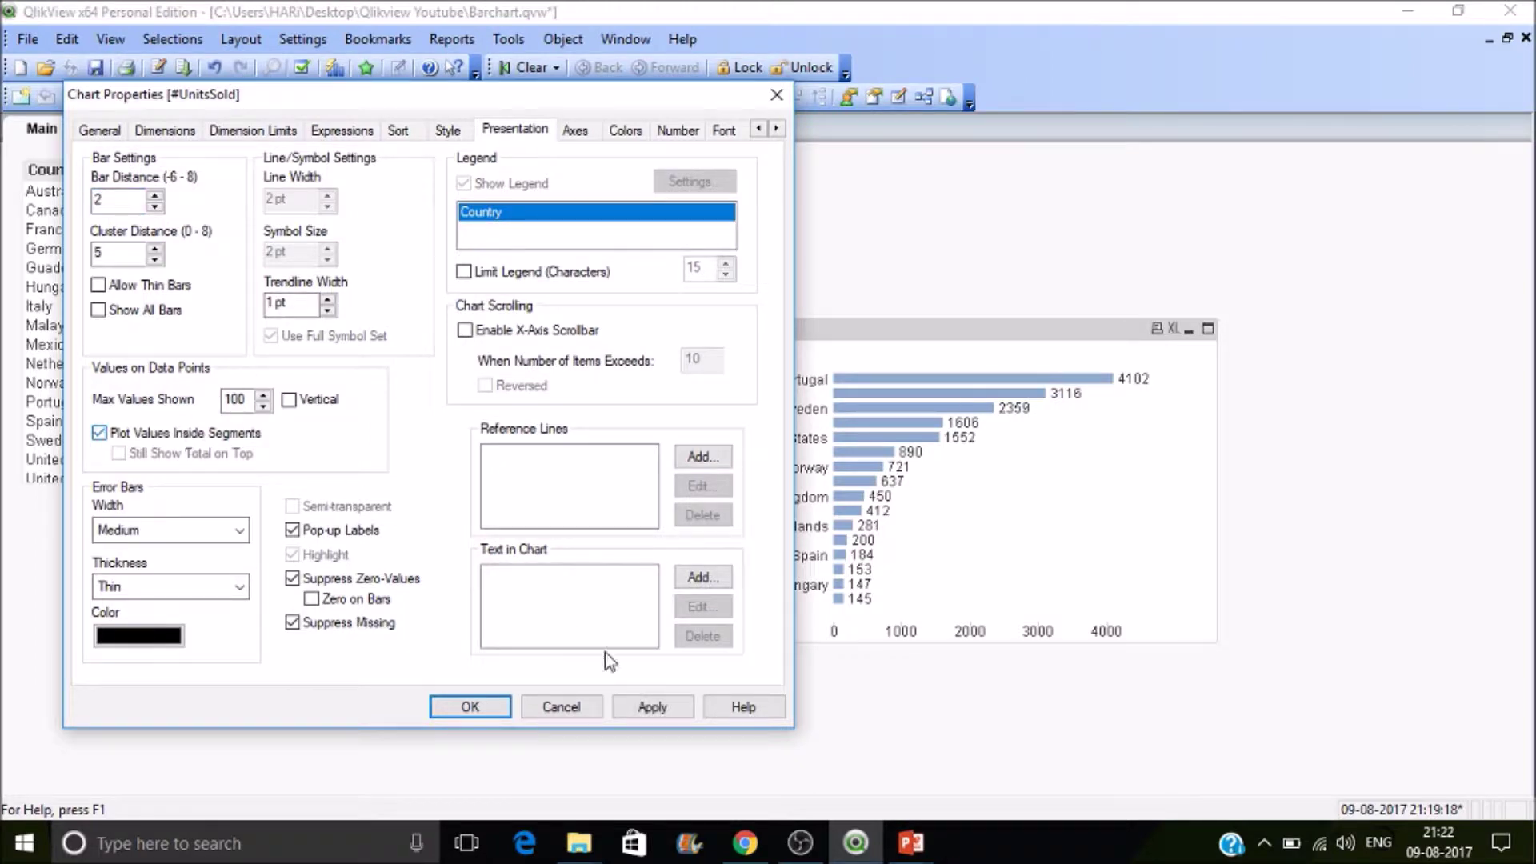
pyautogui.click(653, 709)
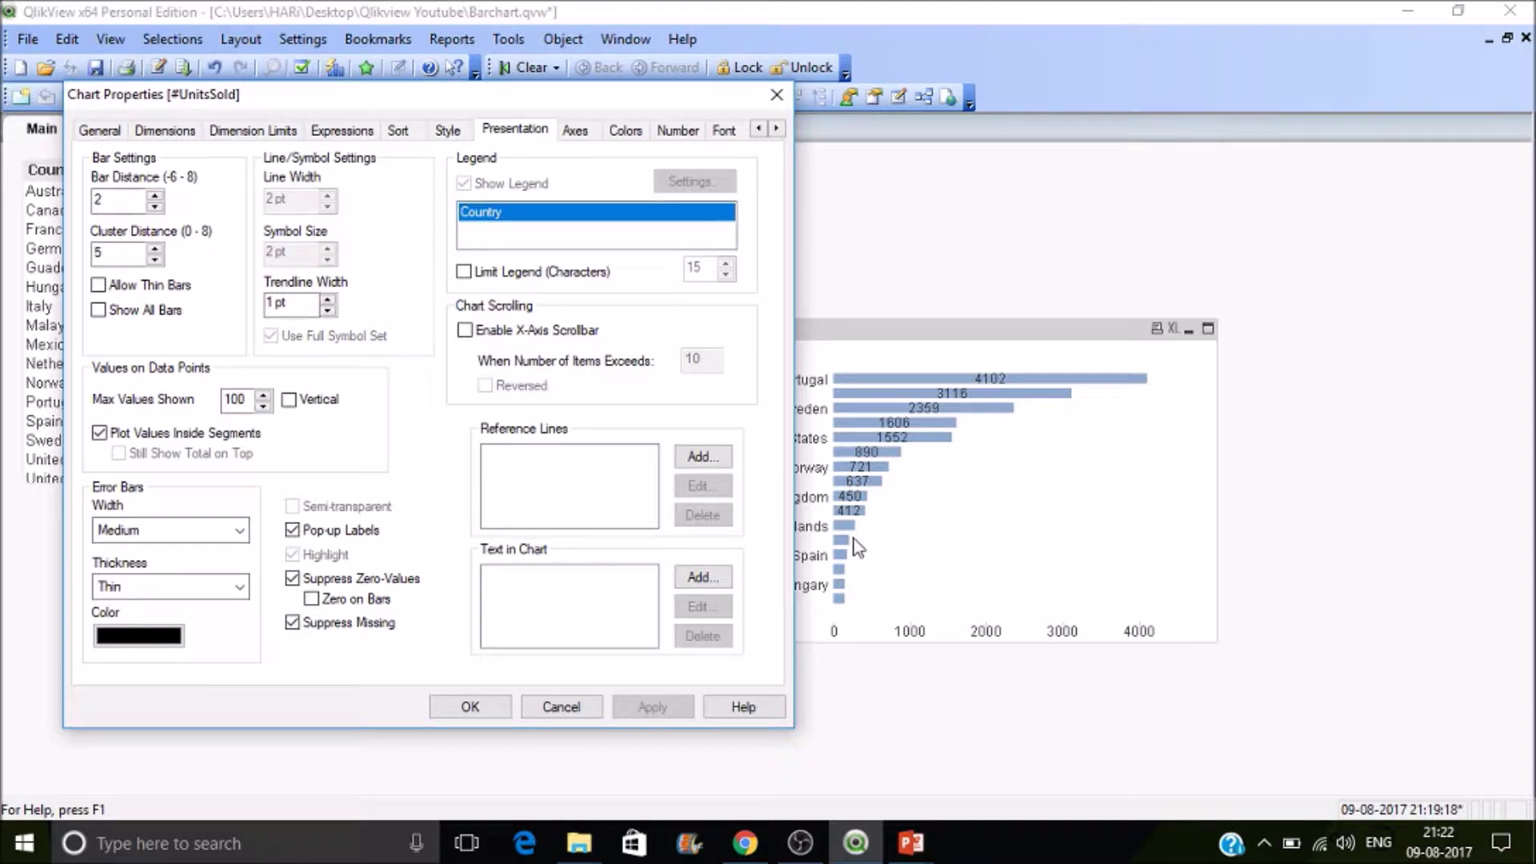
pyautogui.click(128, 438)
pyautogui.click(655, 708)
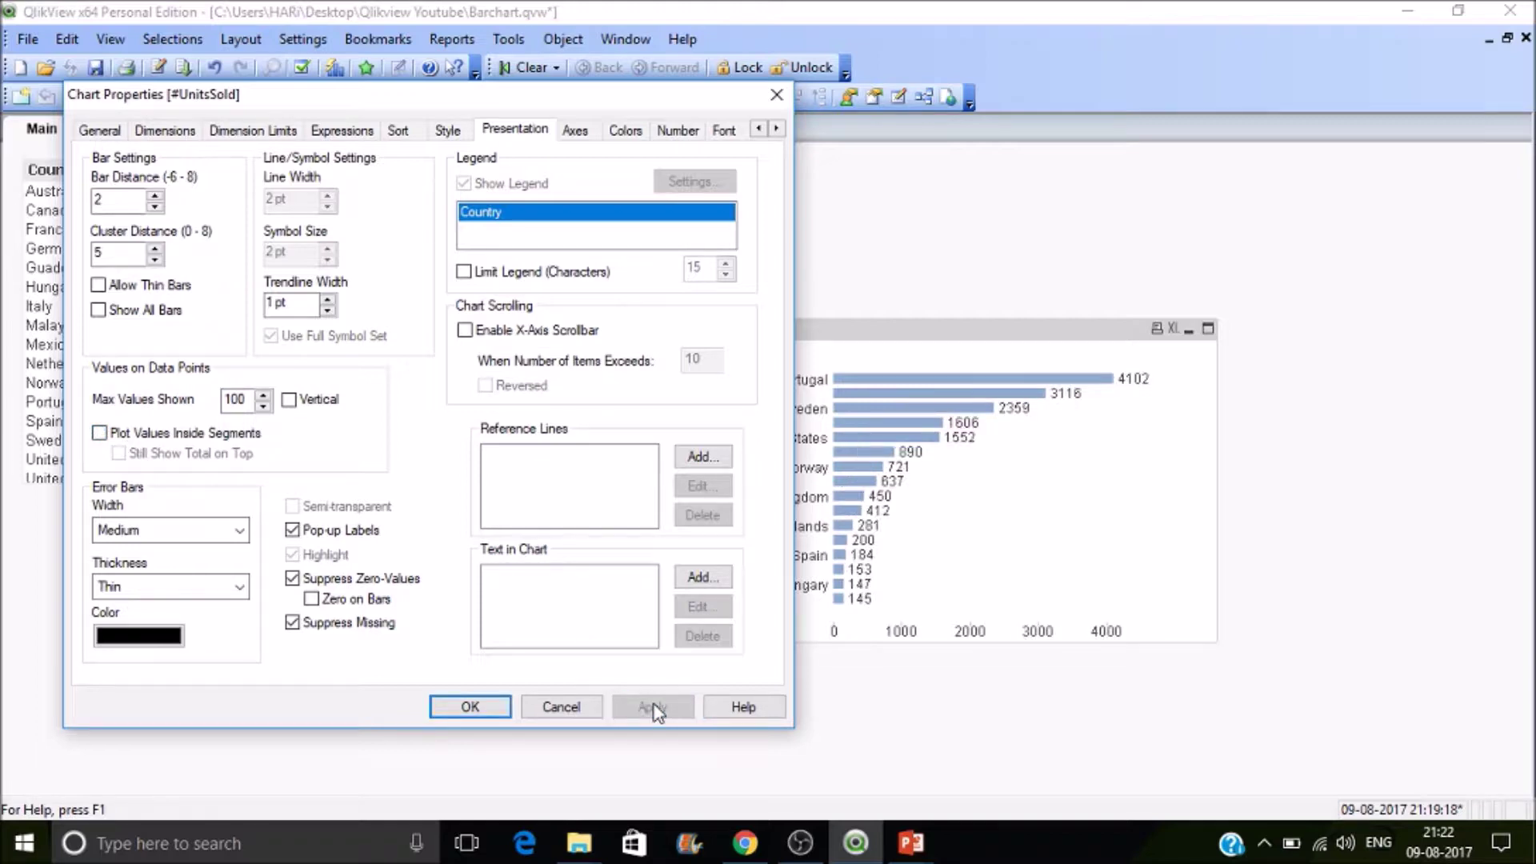
pyautogui.click(453, 134)
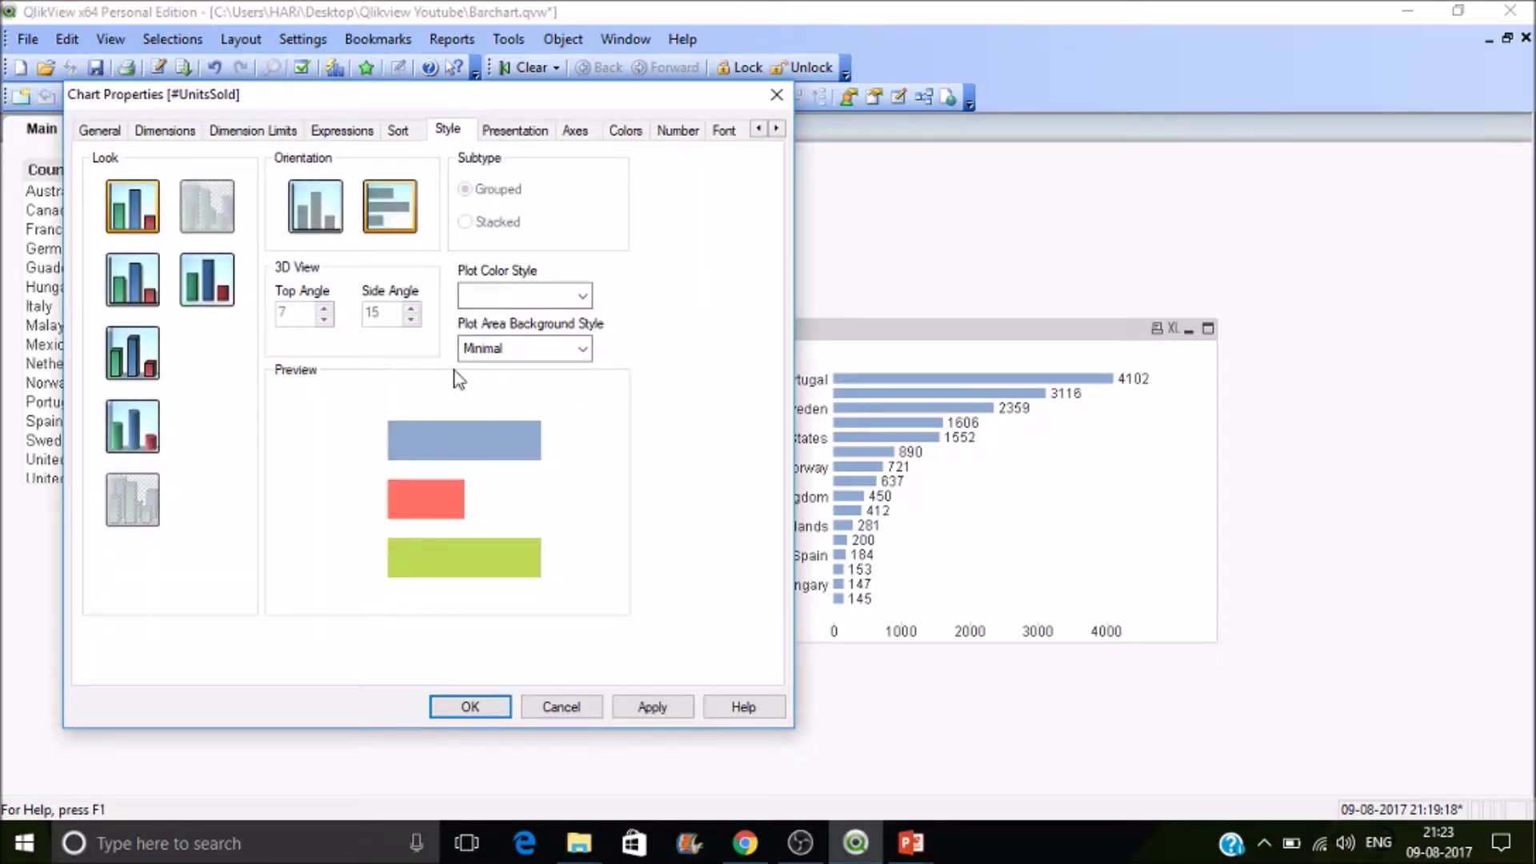
pyautogui.hotkey('alt', 'Tab')
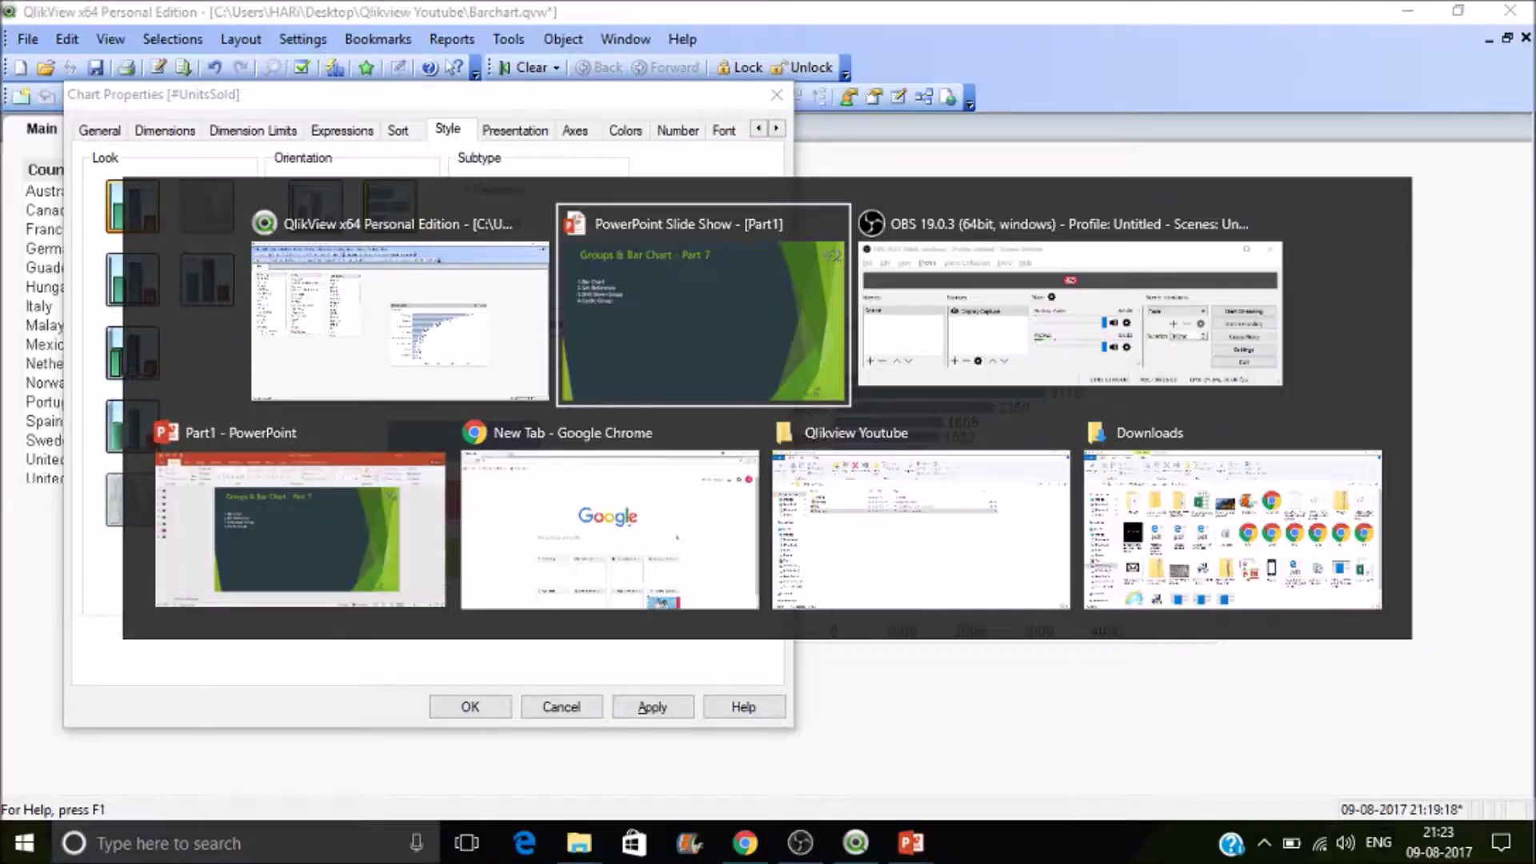
pyautogui.hotkey('alt', 'Tab')
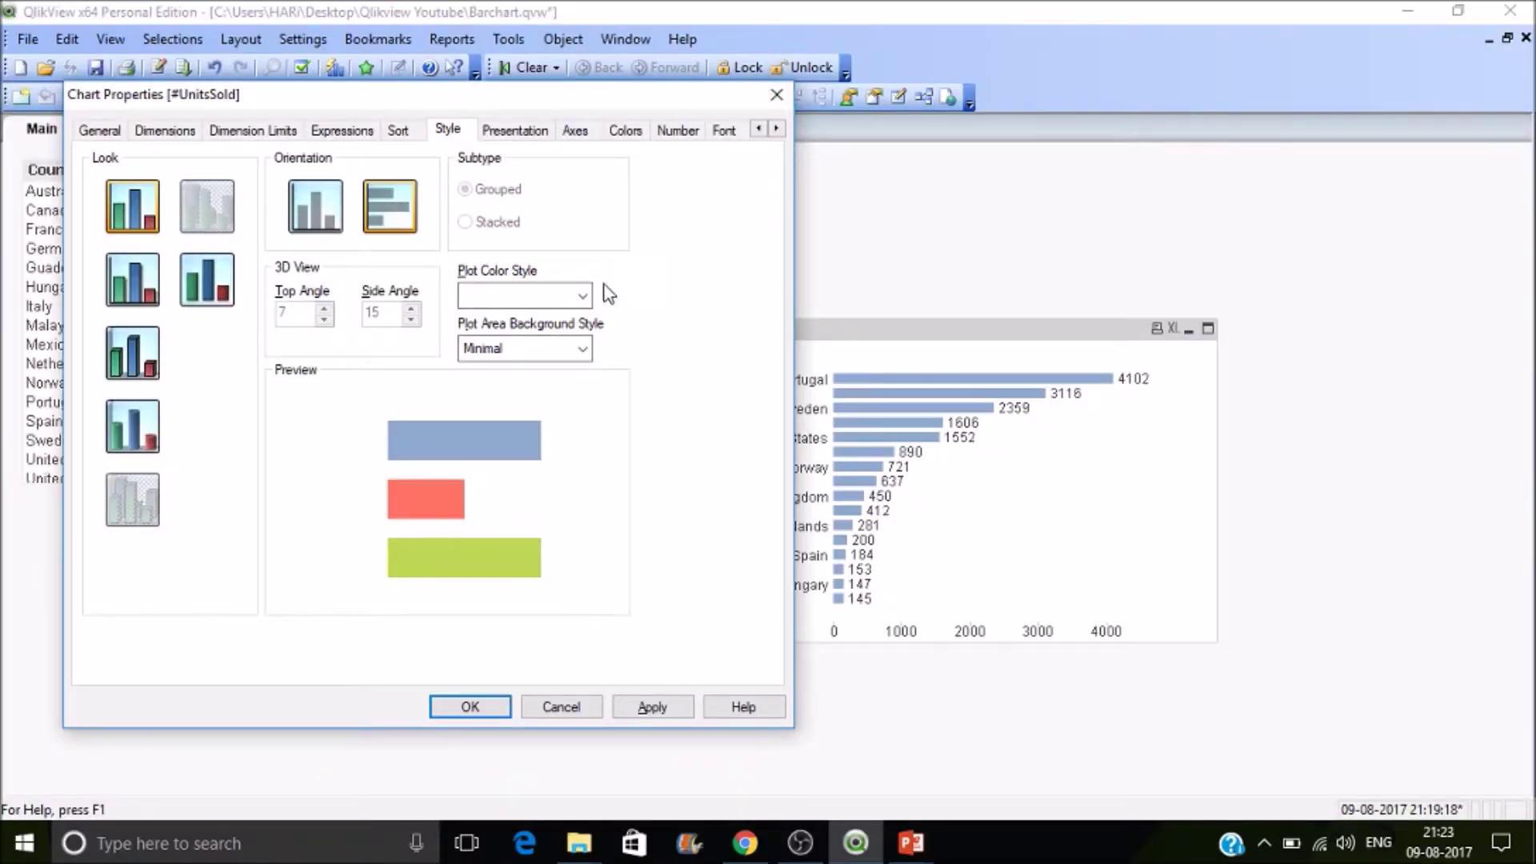
# - Replace the chart's Country dimension with Company and confirm the chart properties
pyautogui.moveTo(649, 96); pyautogui.dragTo(770, 104)
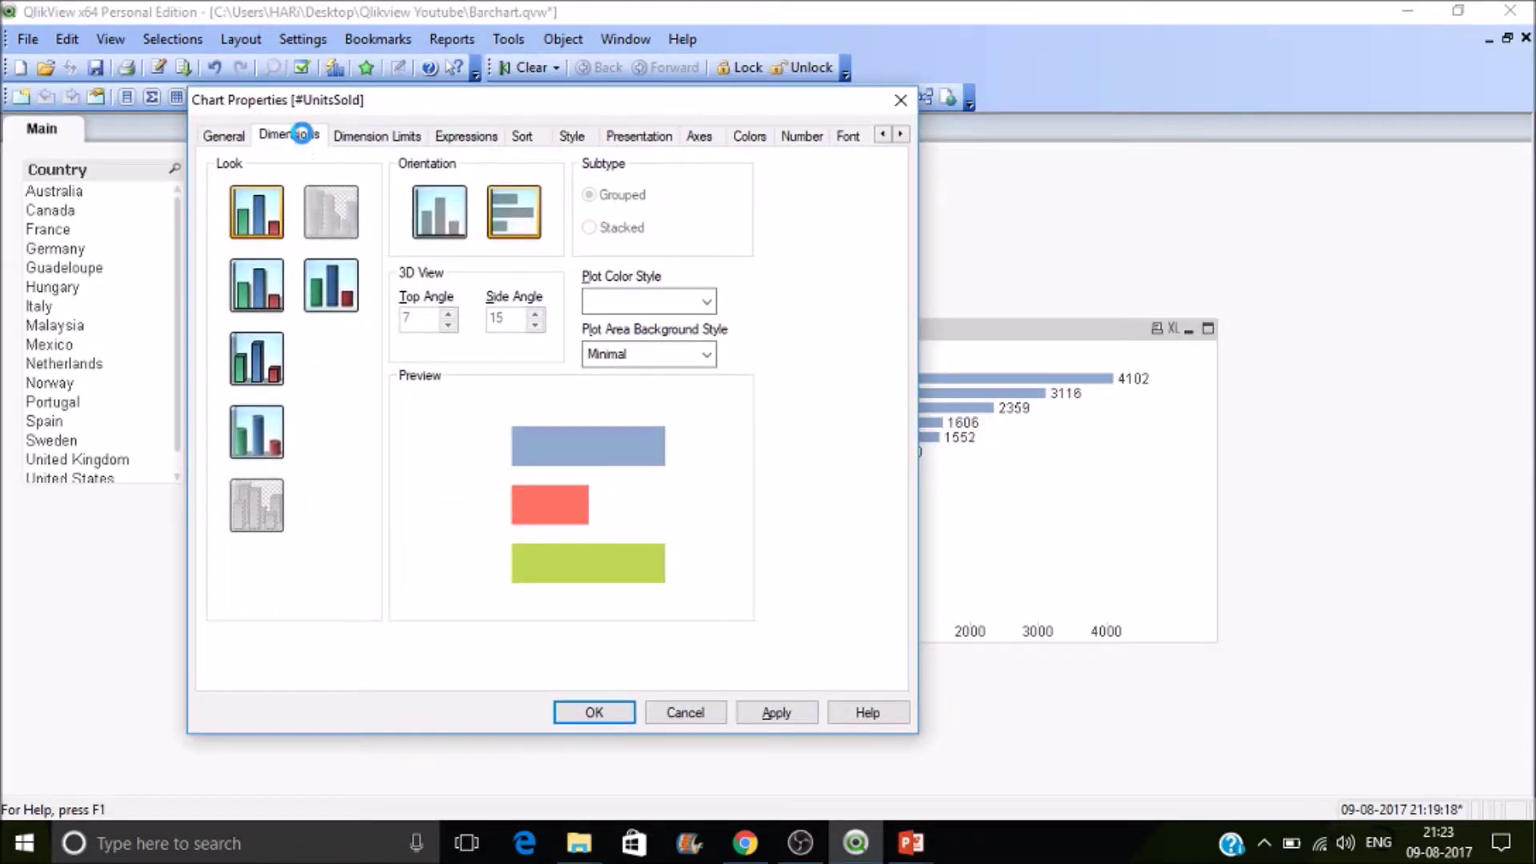
pyautogui.click(307, 138)
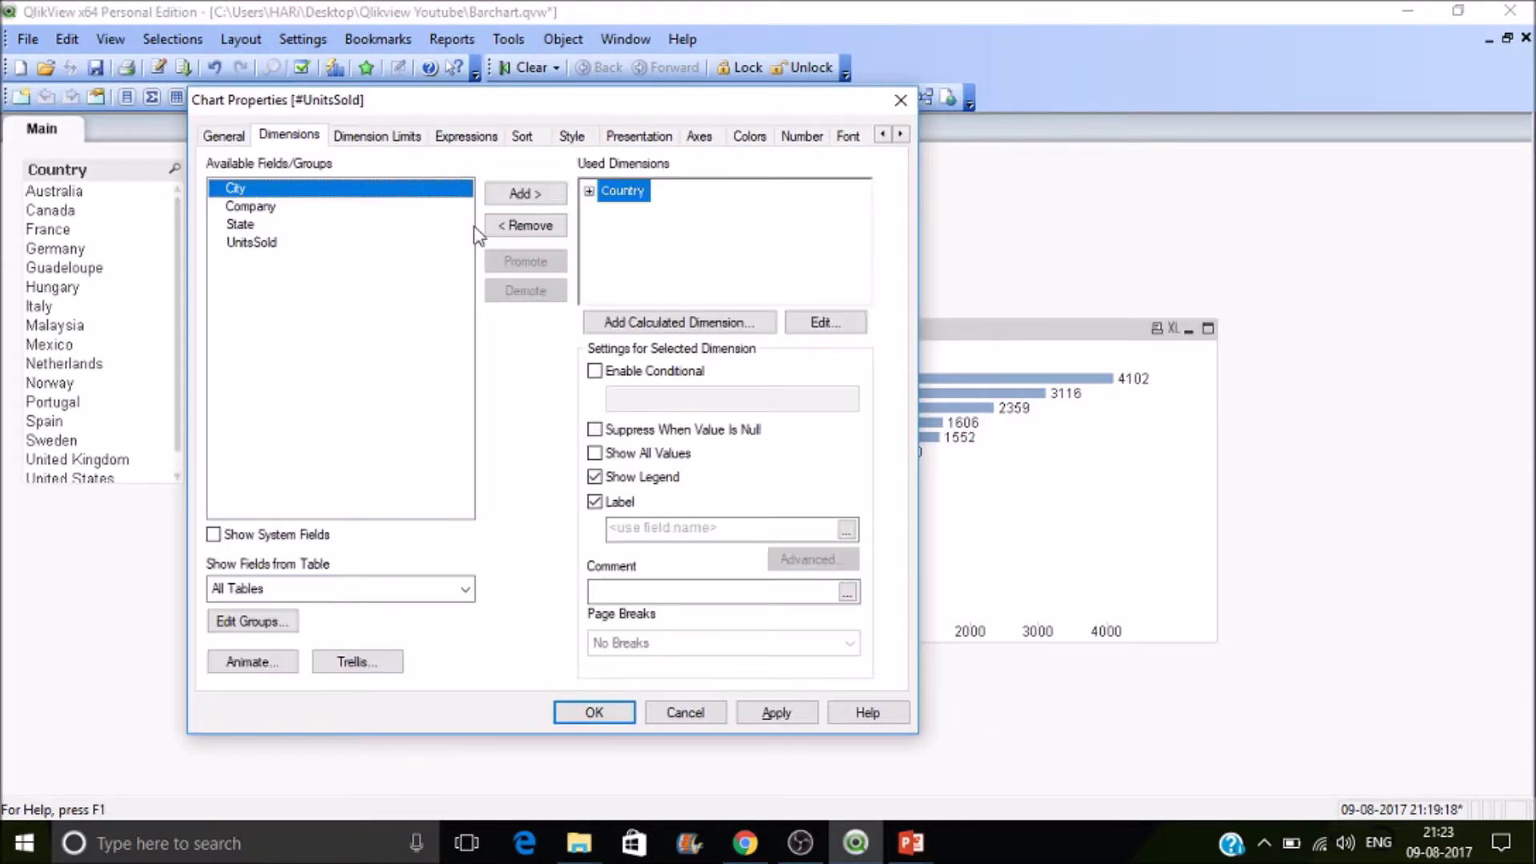
pyautogui.click(548, 226)
pyautogui.click(254, 206)
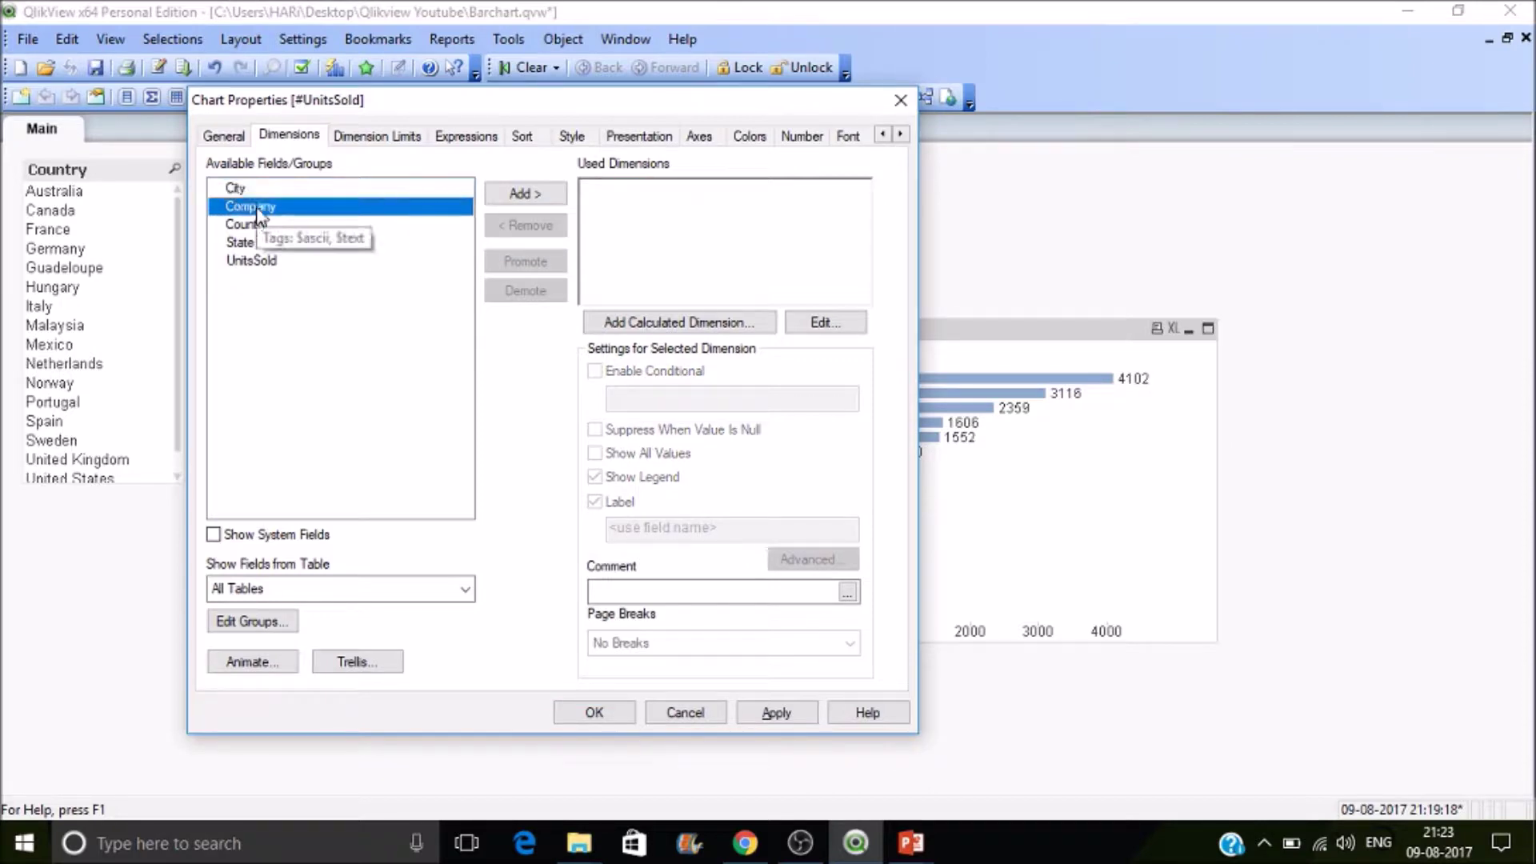
pyautogui.doubleClick(254, 207)
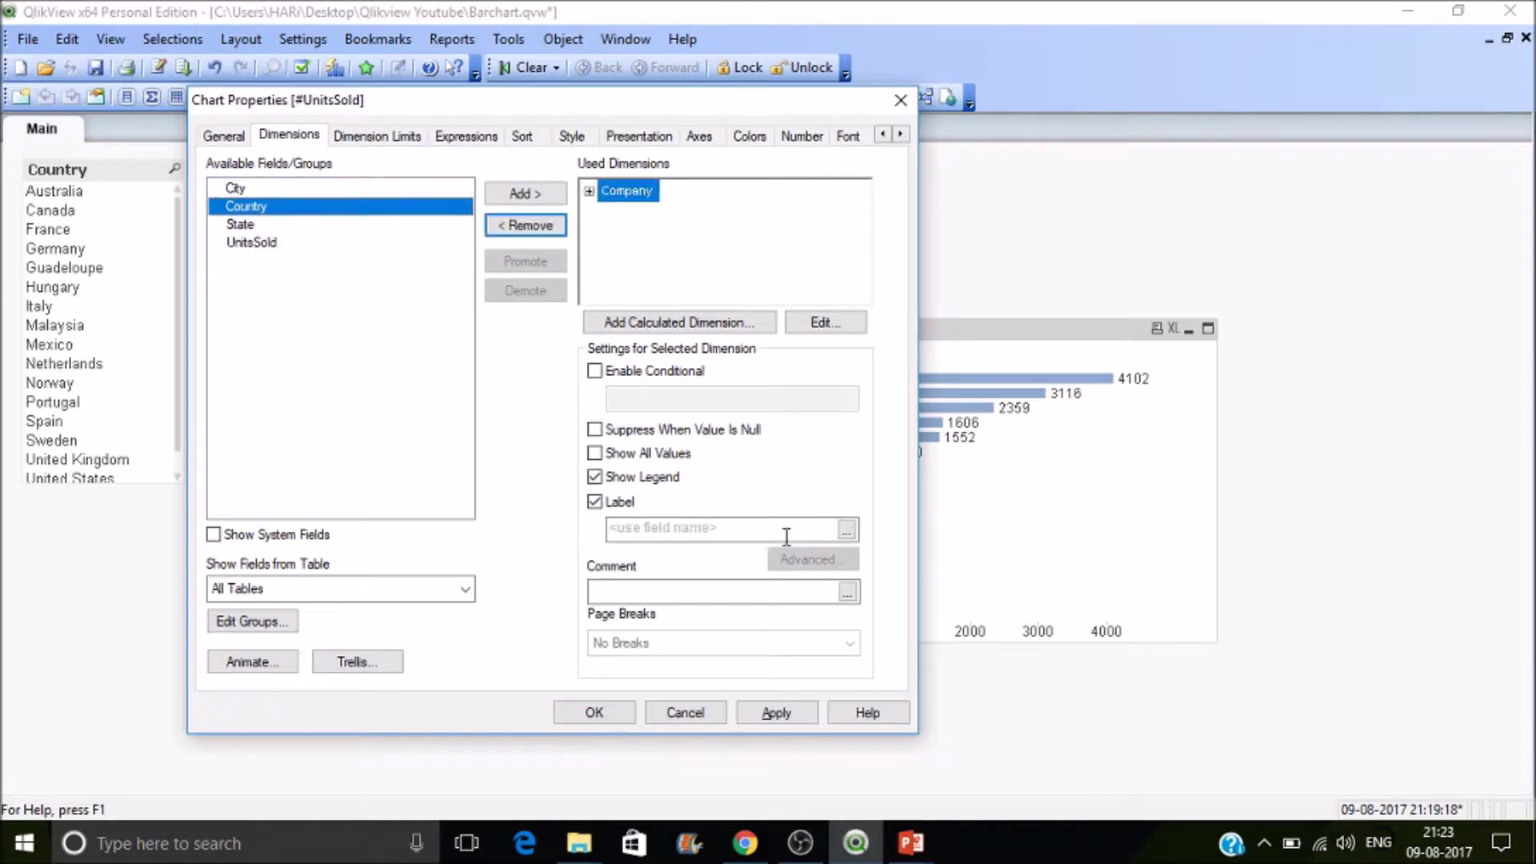
pyautogui.click(790, 718)
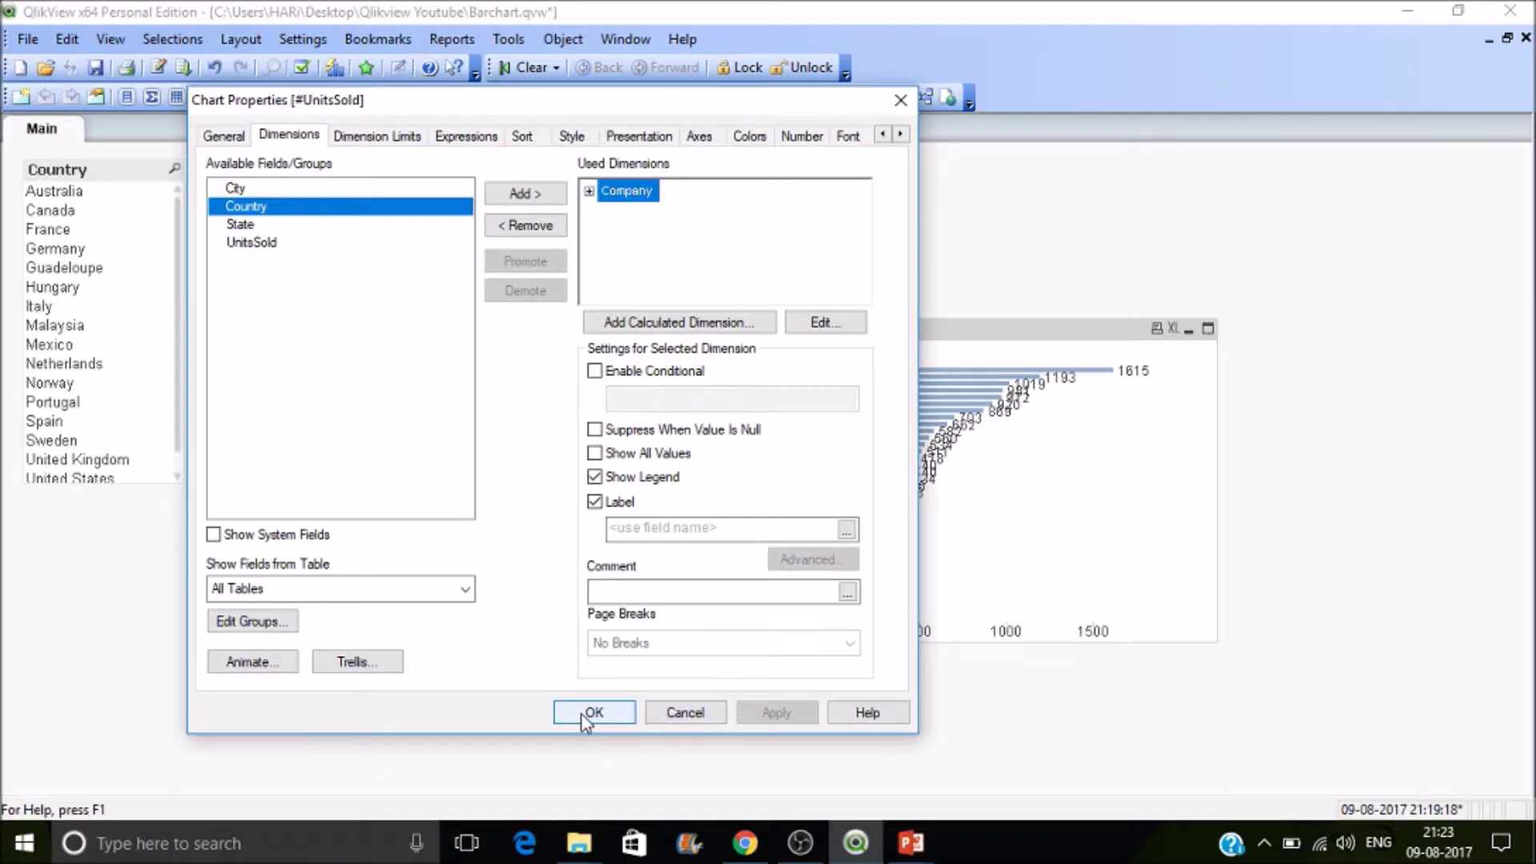
pyautogui.click(591, 712)
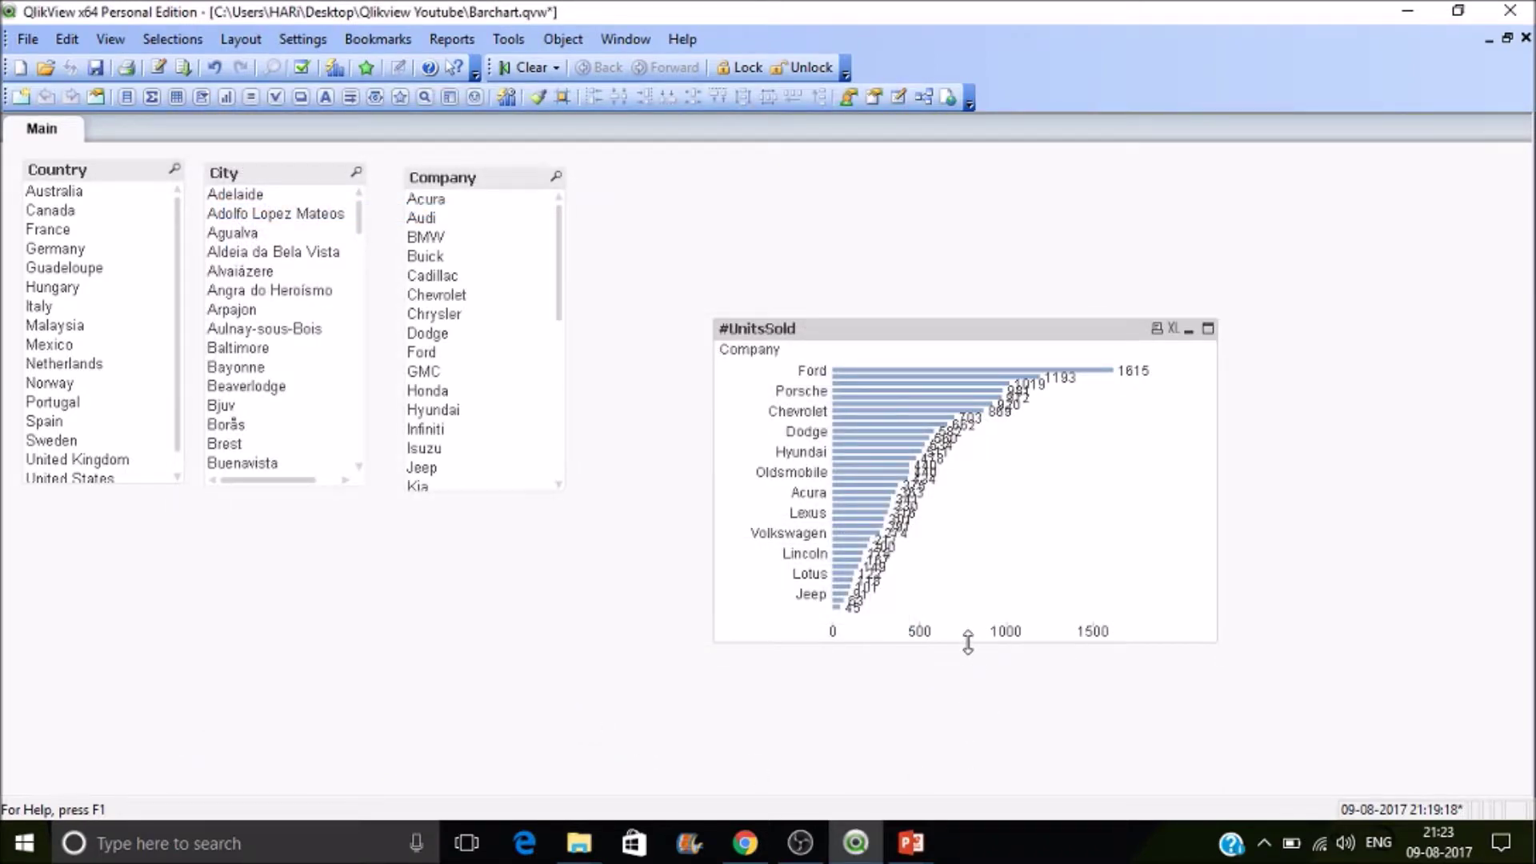
# - Enlarge the bar chart vertically, extending its lower edge downward and its upper edge up to the level of the list boxes
pyautogui.moveTo(968, 642); pyautogui.dragTo(992, 824)
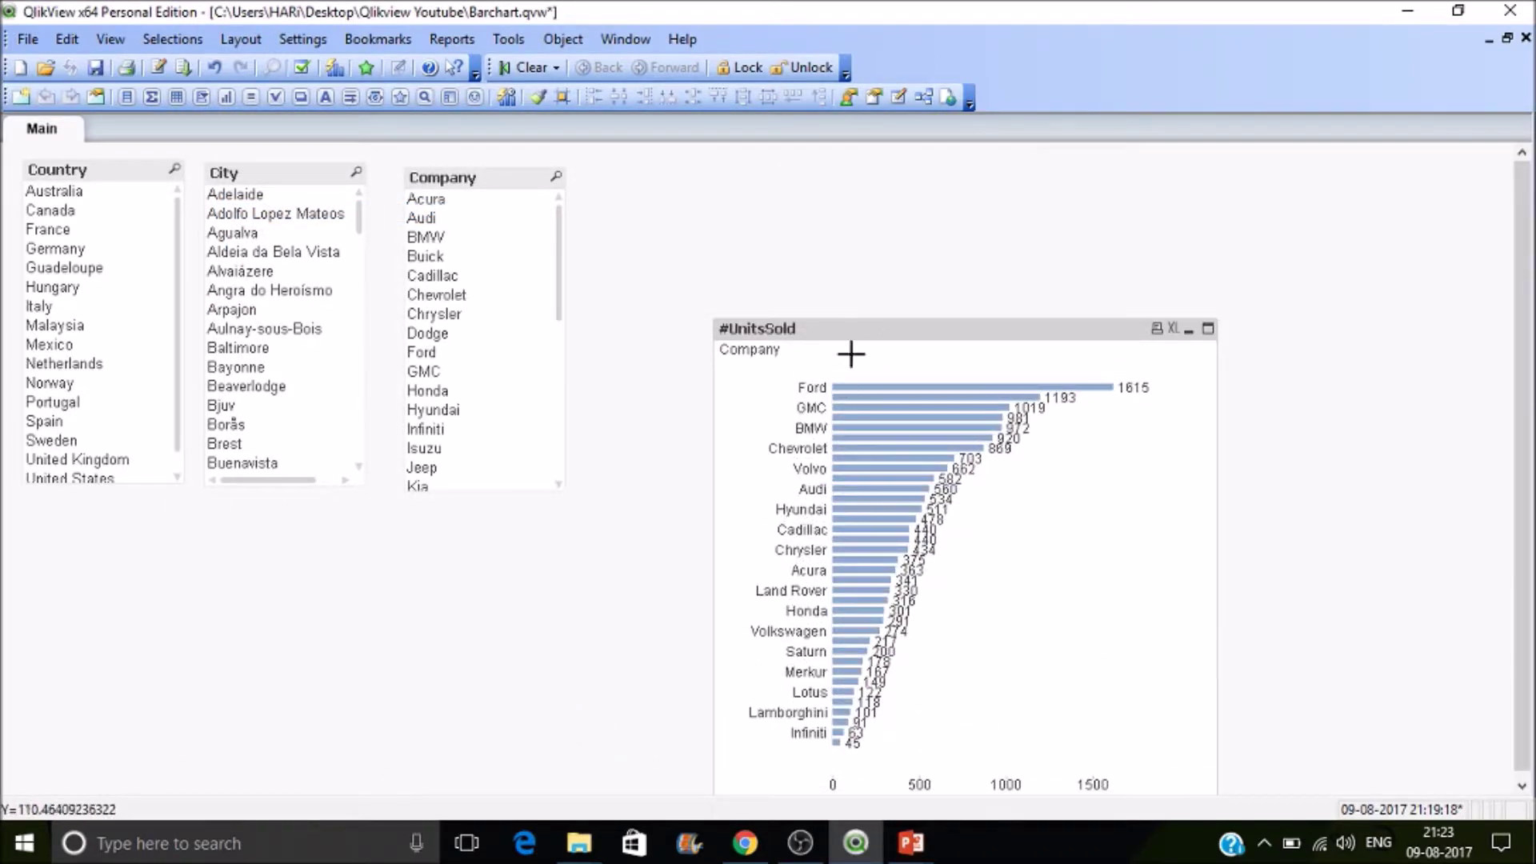
pyautogui.moveTo(864, 315); pyautogui.dragTo(828, 158)
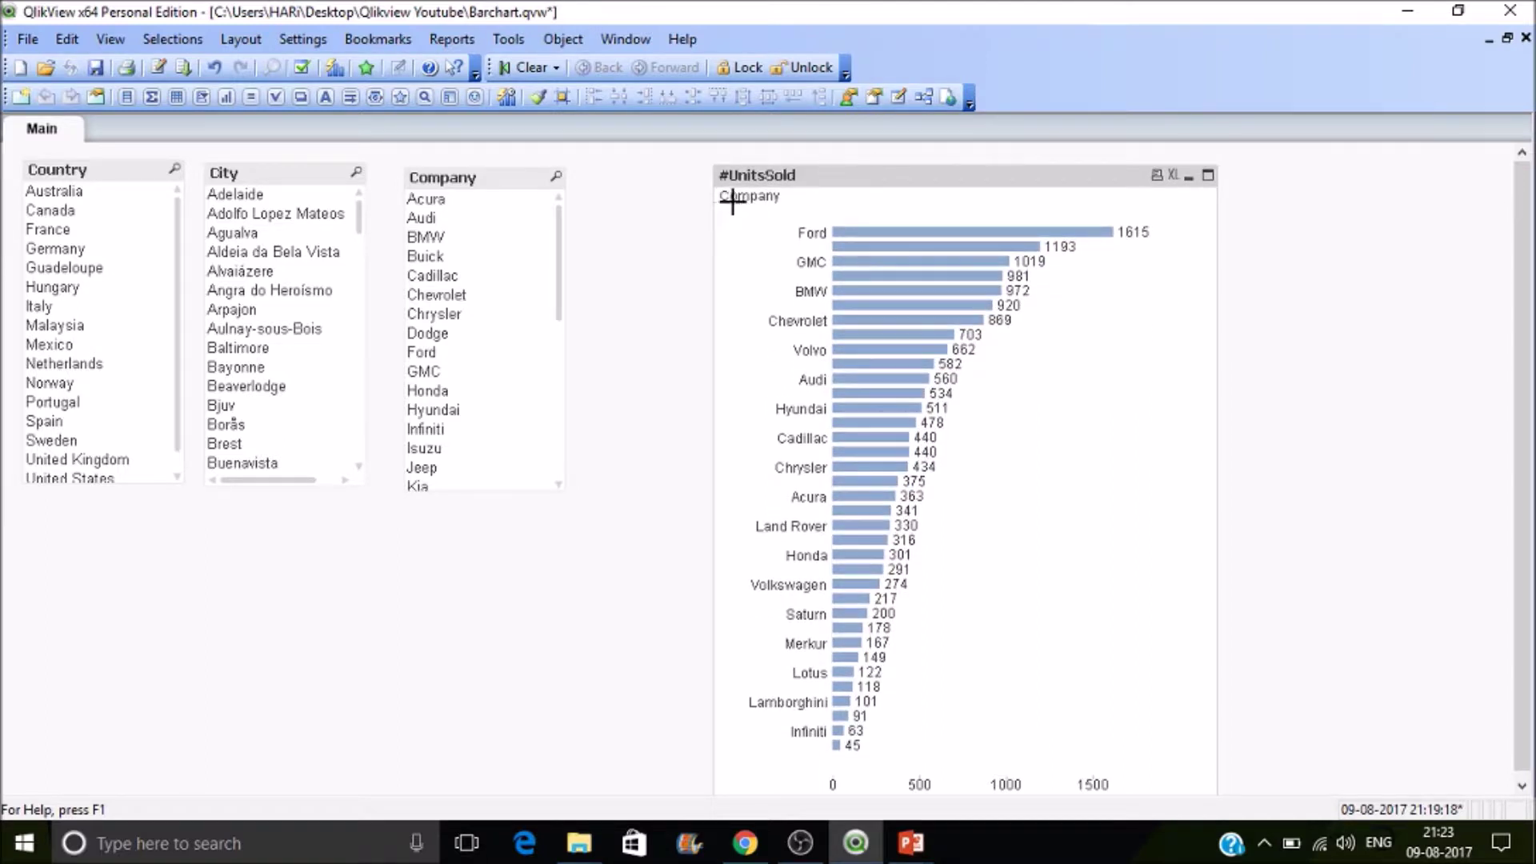
# - Turn off the label of the chart's Company dimension, confirm the properties and move the bar chart slightly up
pyautogui.rightClick(872, 210)
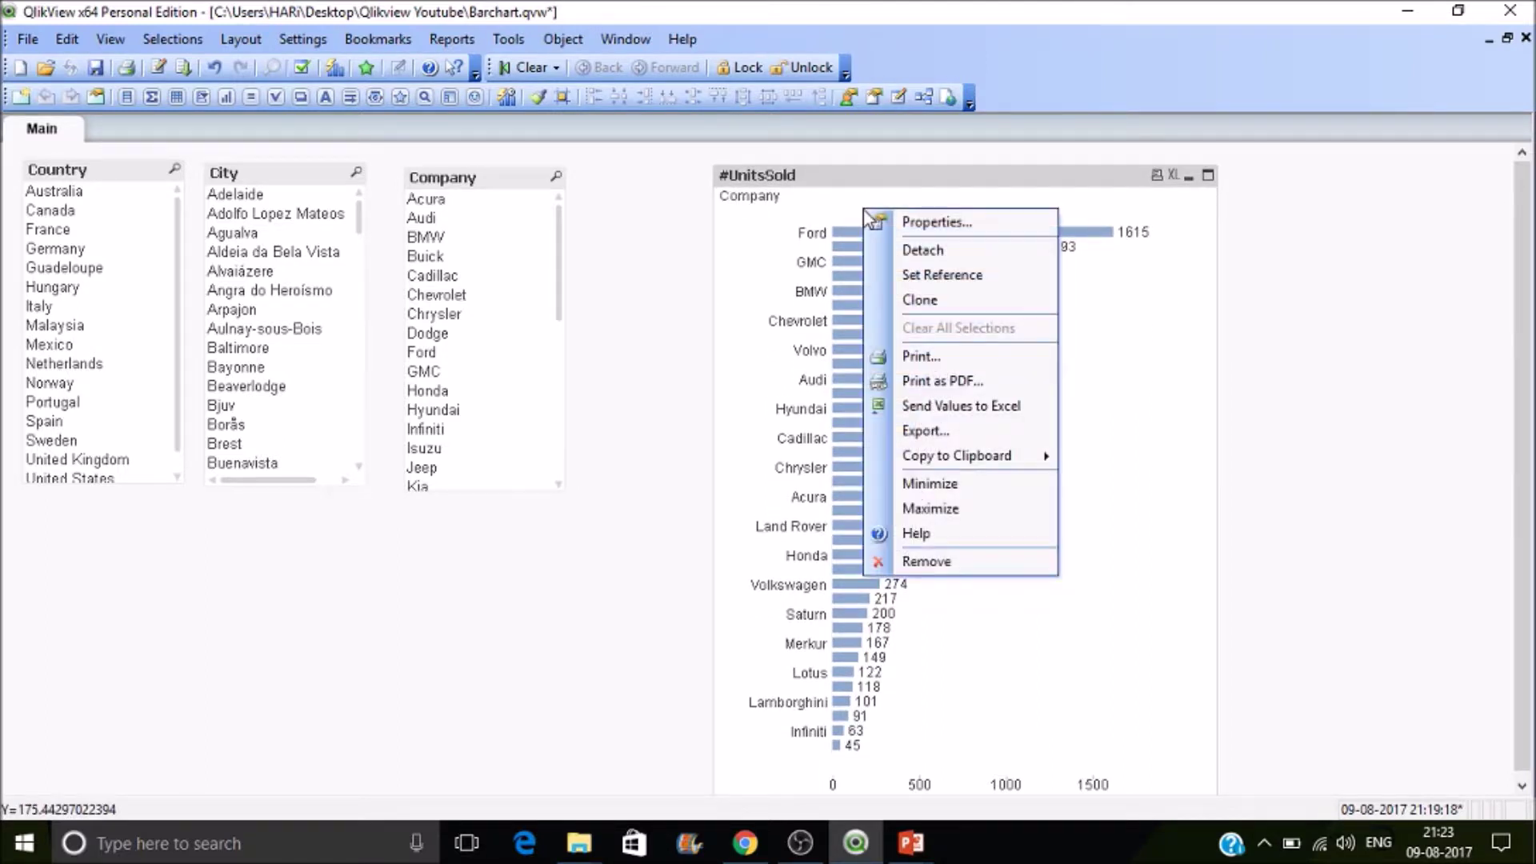
pyautogui.click(880, 217)
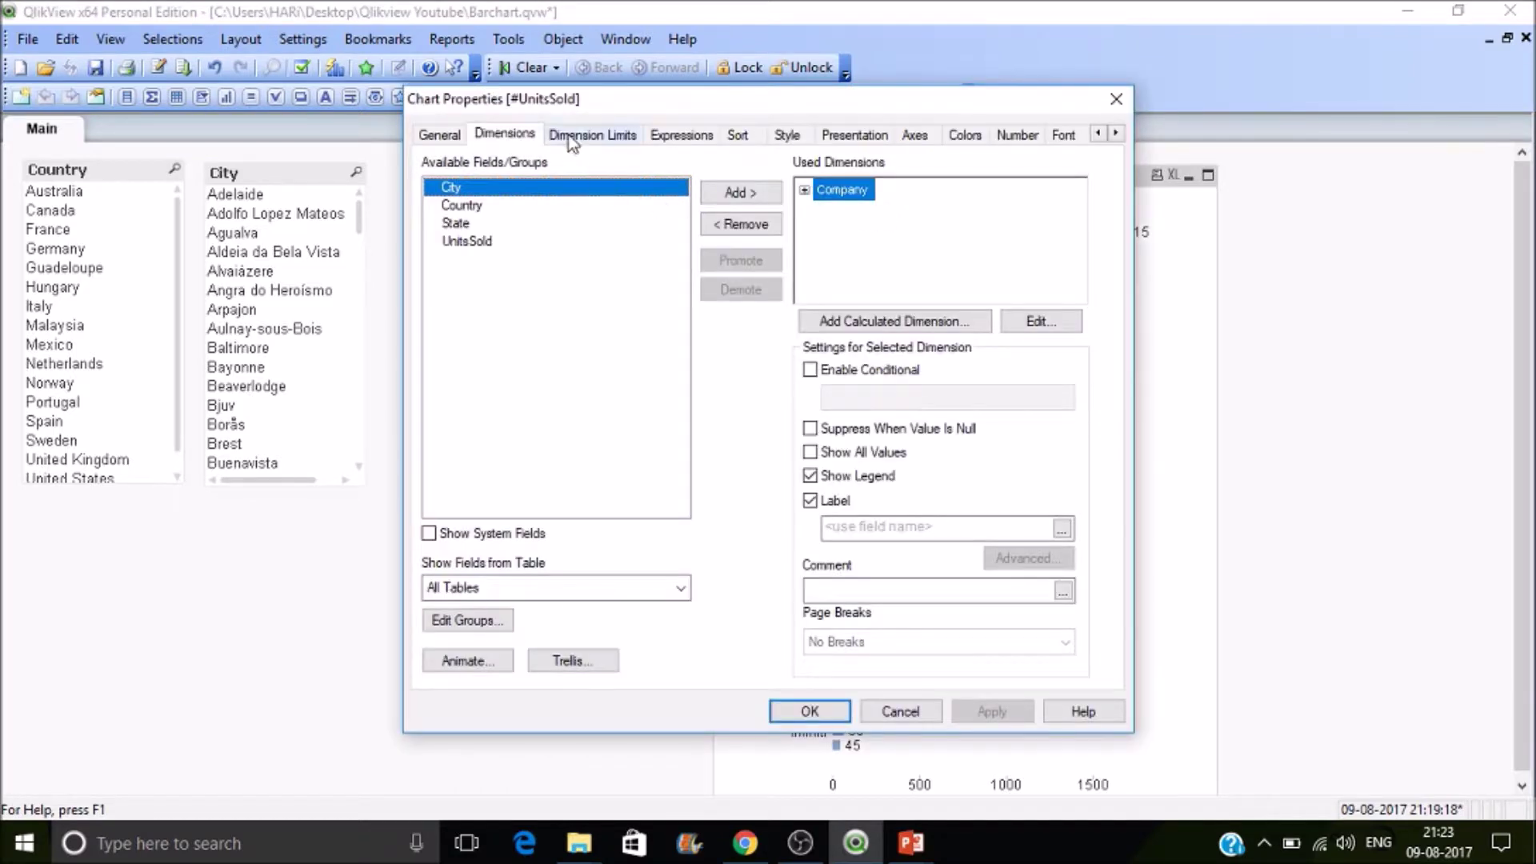
pyautogui.click(828, 501)
pyautogui.click(824, 707)
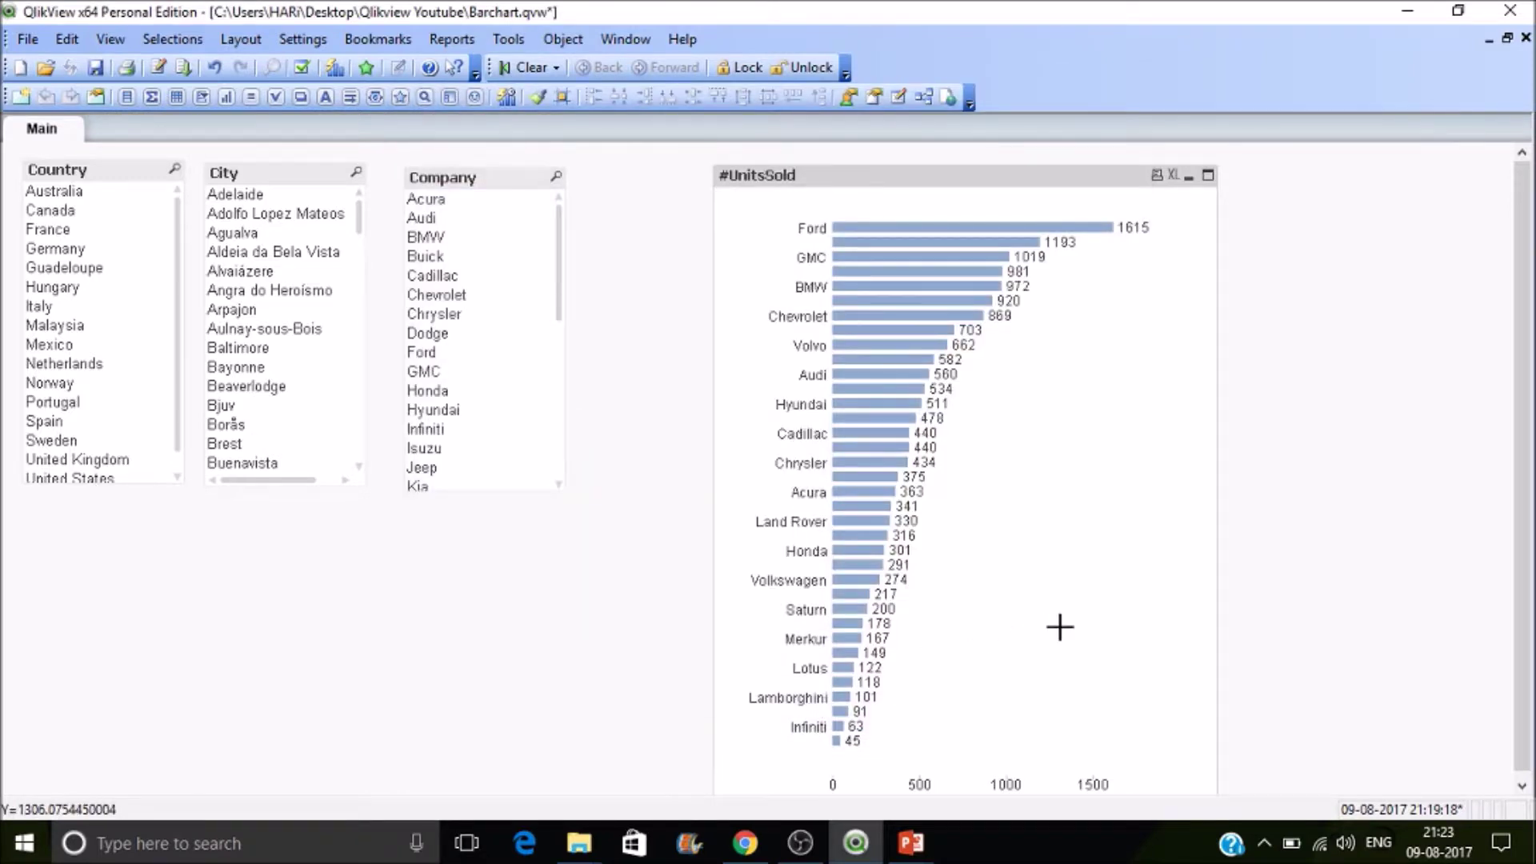
pyautogui.moveTo(904, 176); pyautogui.dragTo(898, 157)
# - Hide the bar chart's caption and confirm the chart properties
pyautogui.rightClick(1038, 273)
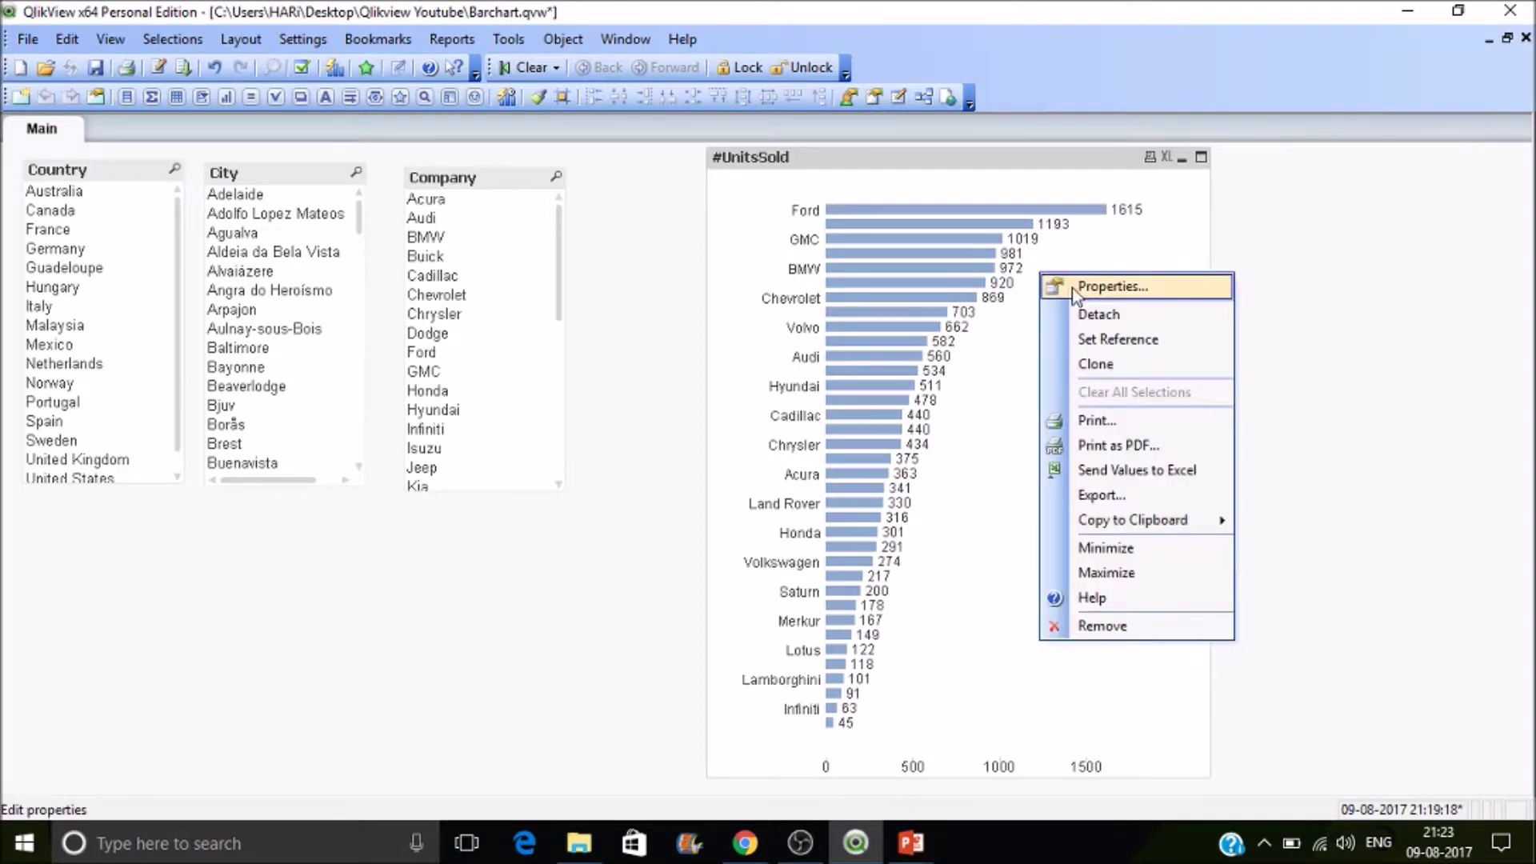
pyautogui.click(1074, 290)
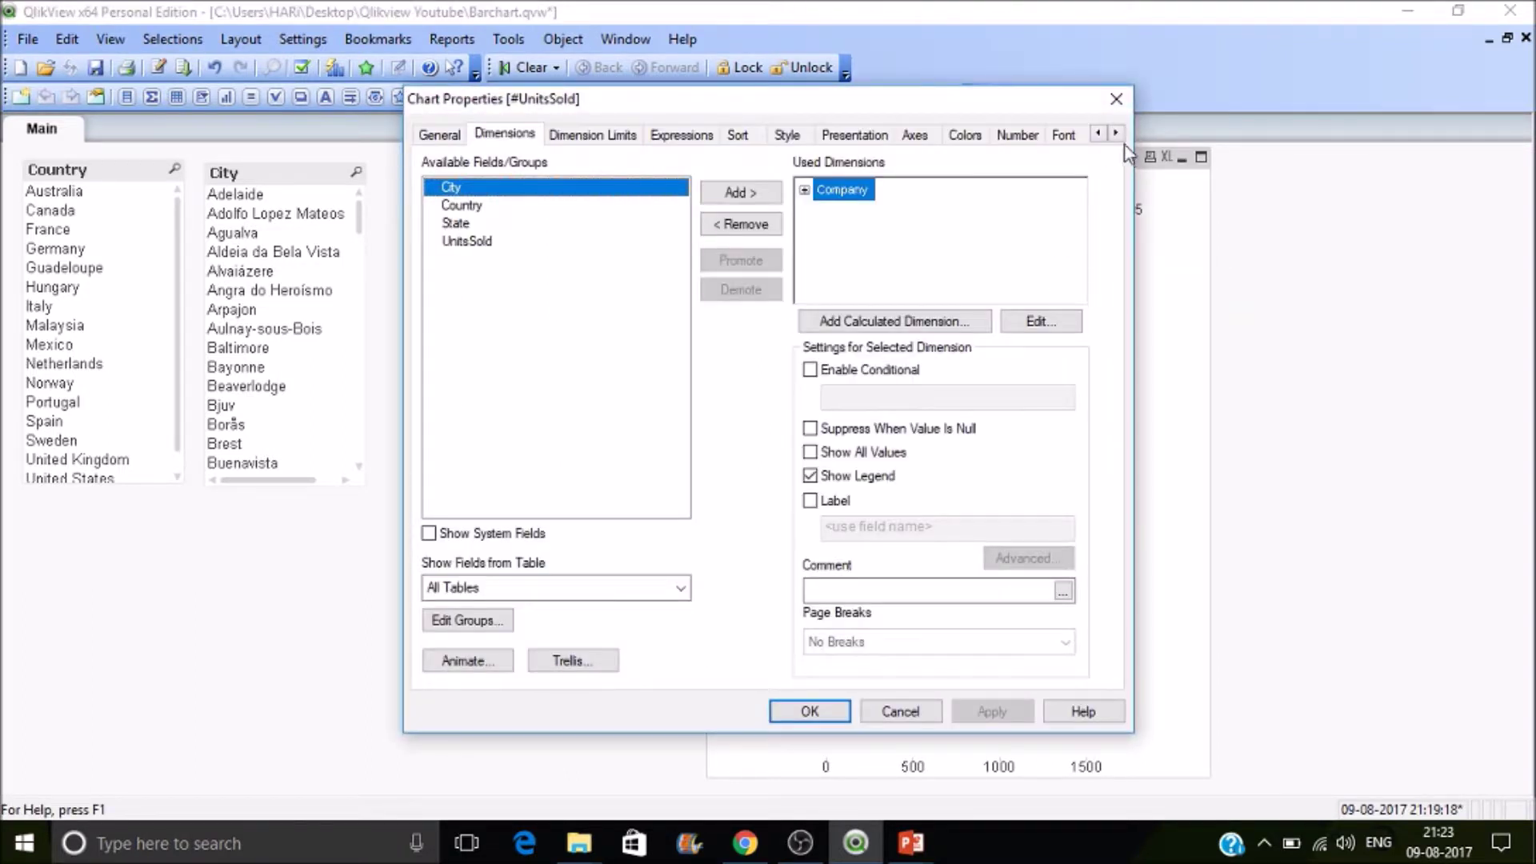
pyautogui.click(1115, 133)
pyautogui.click(1116, 133)
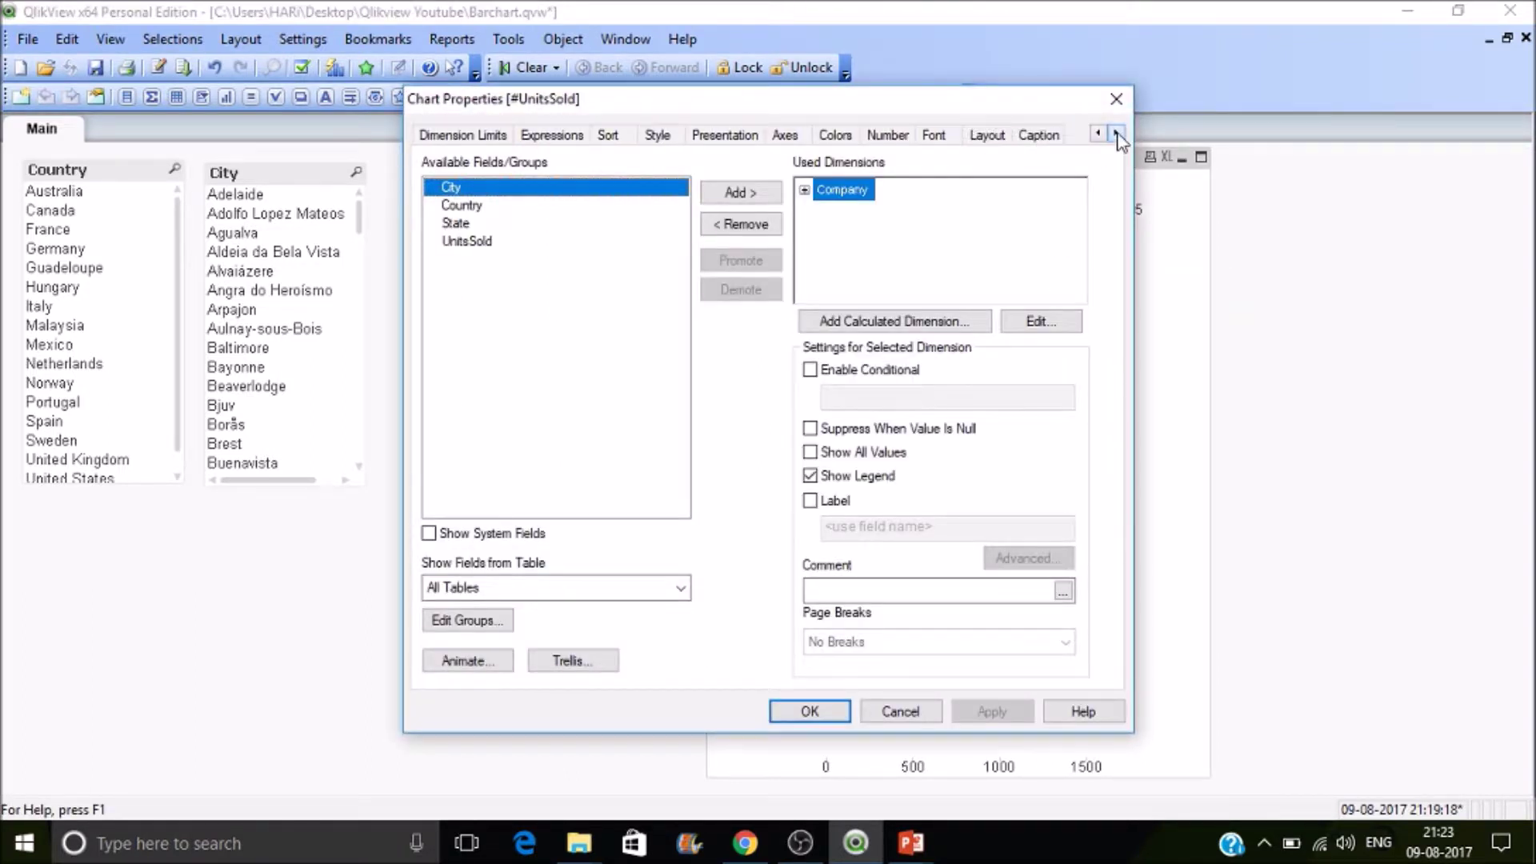
pyautogui.click(1040, 136)
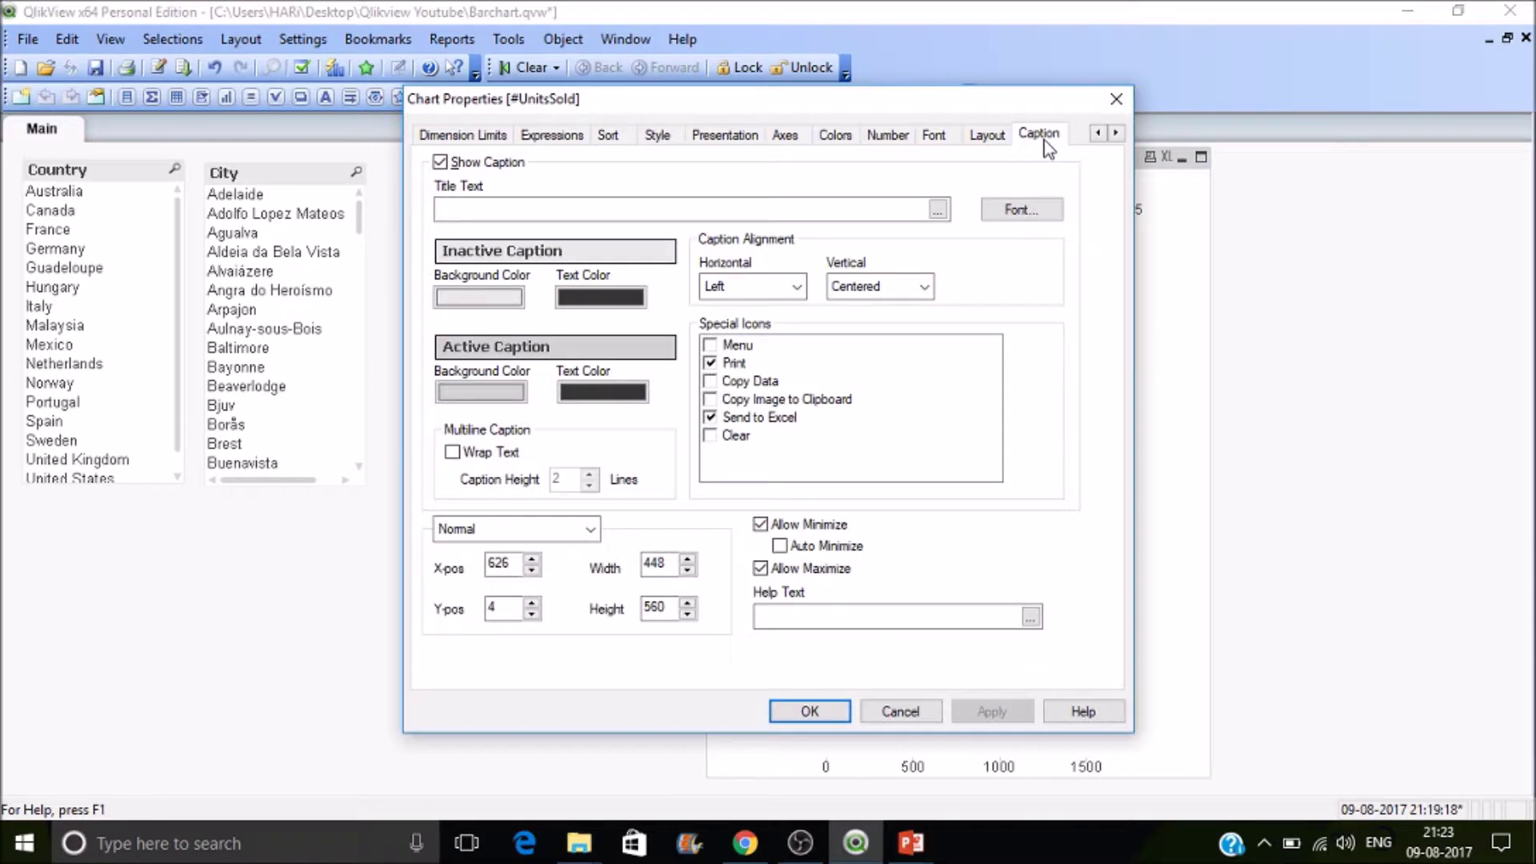
pyautogui.click(507, 164)
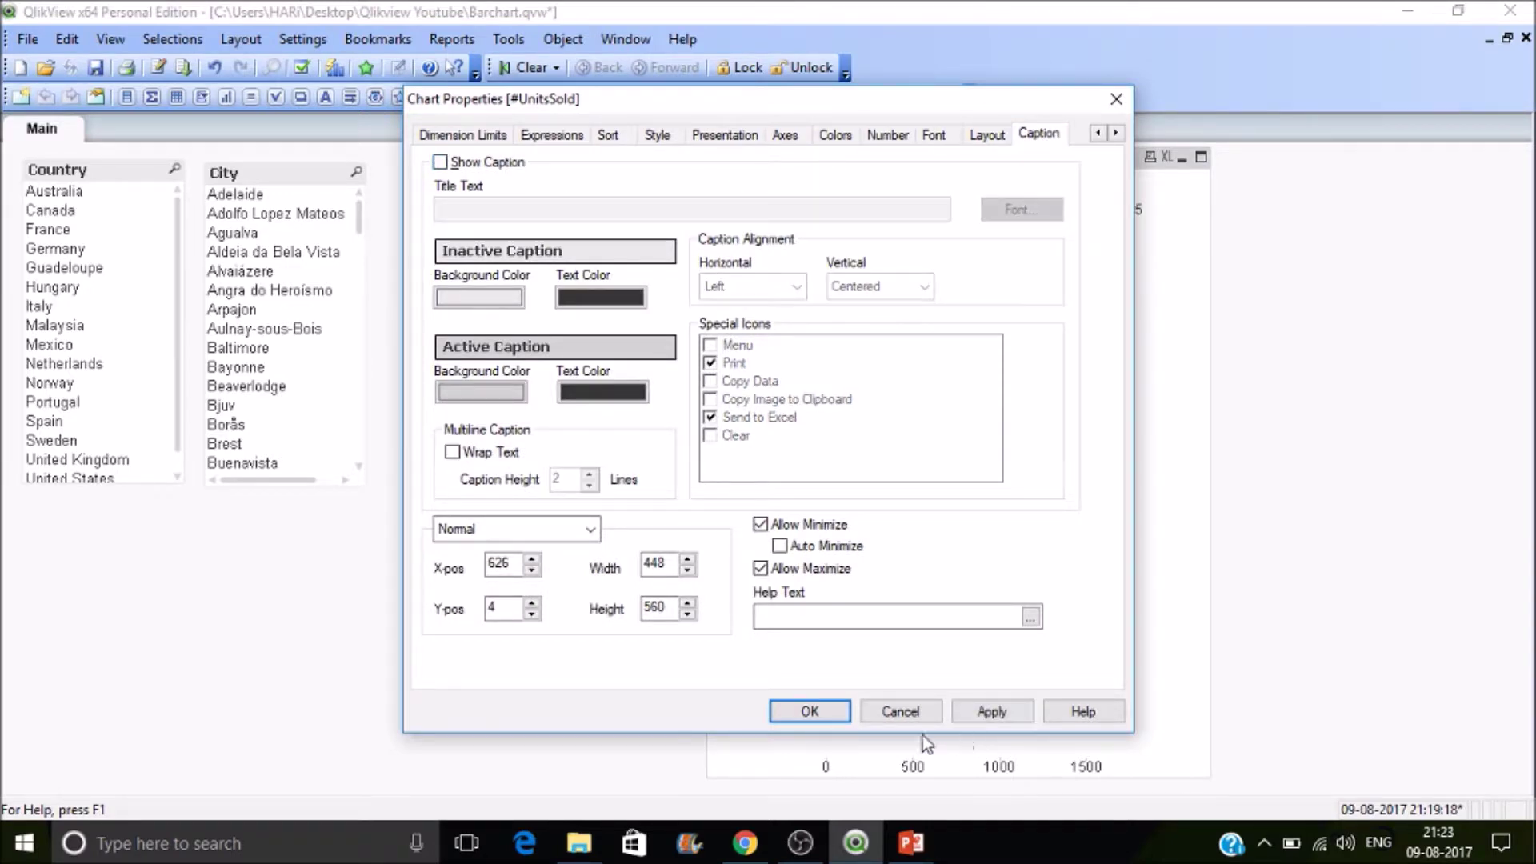
pyautogui.click(832, 719)
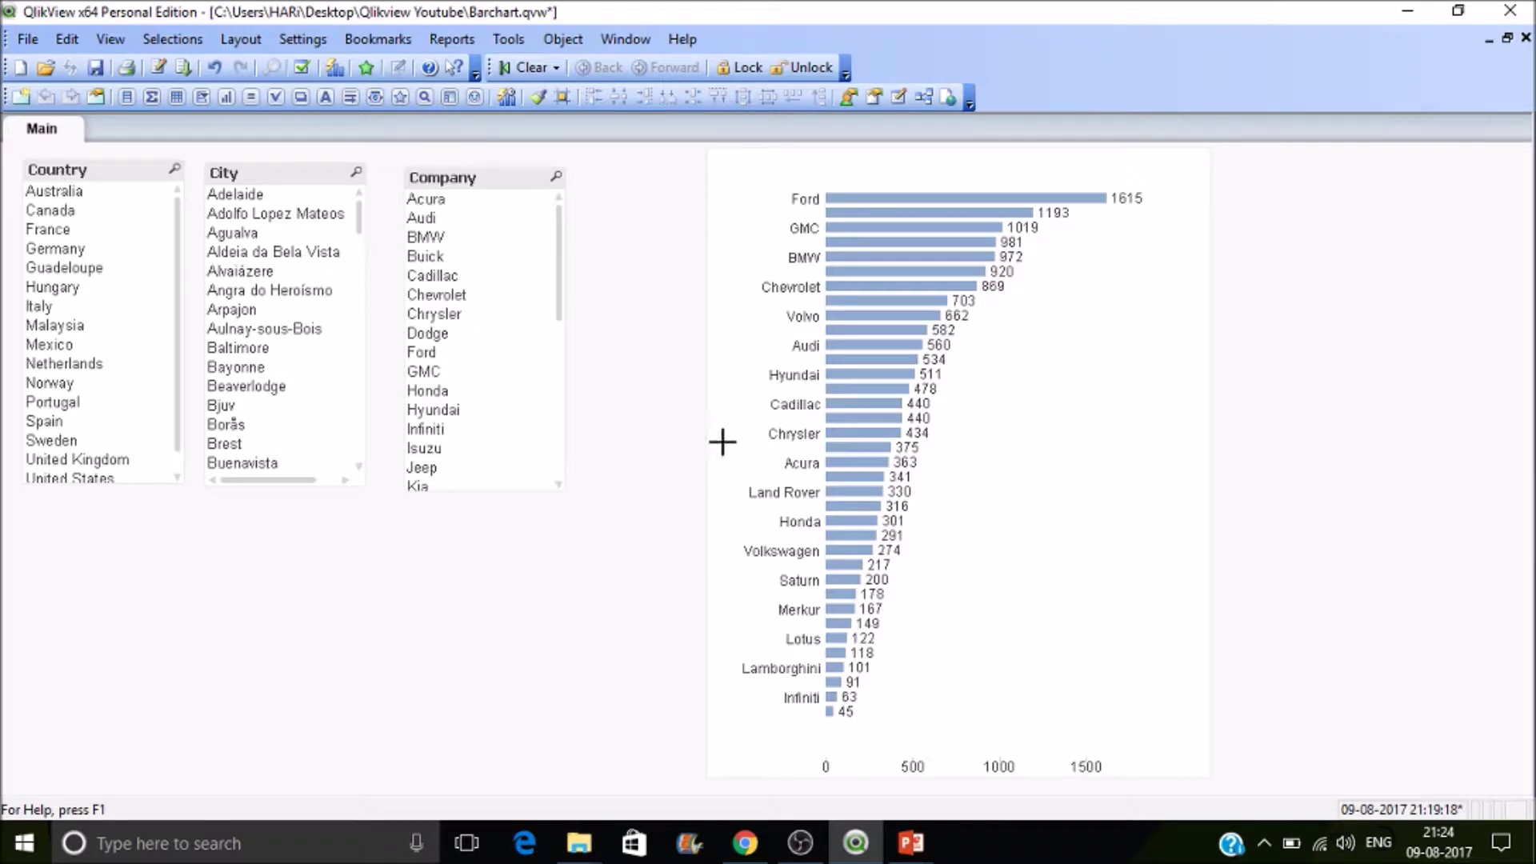
# - Filter the bar chart by country, first Australia and after that Canada, and clear the selections
pyautogui.click(53, 192)
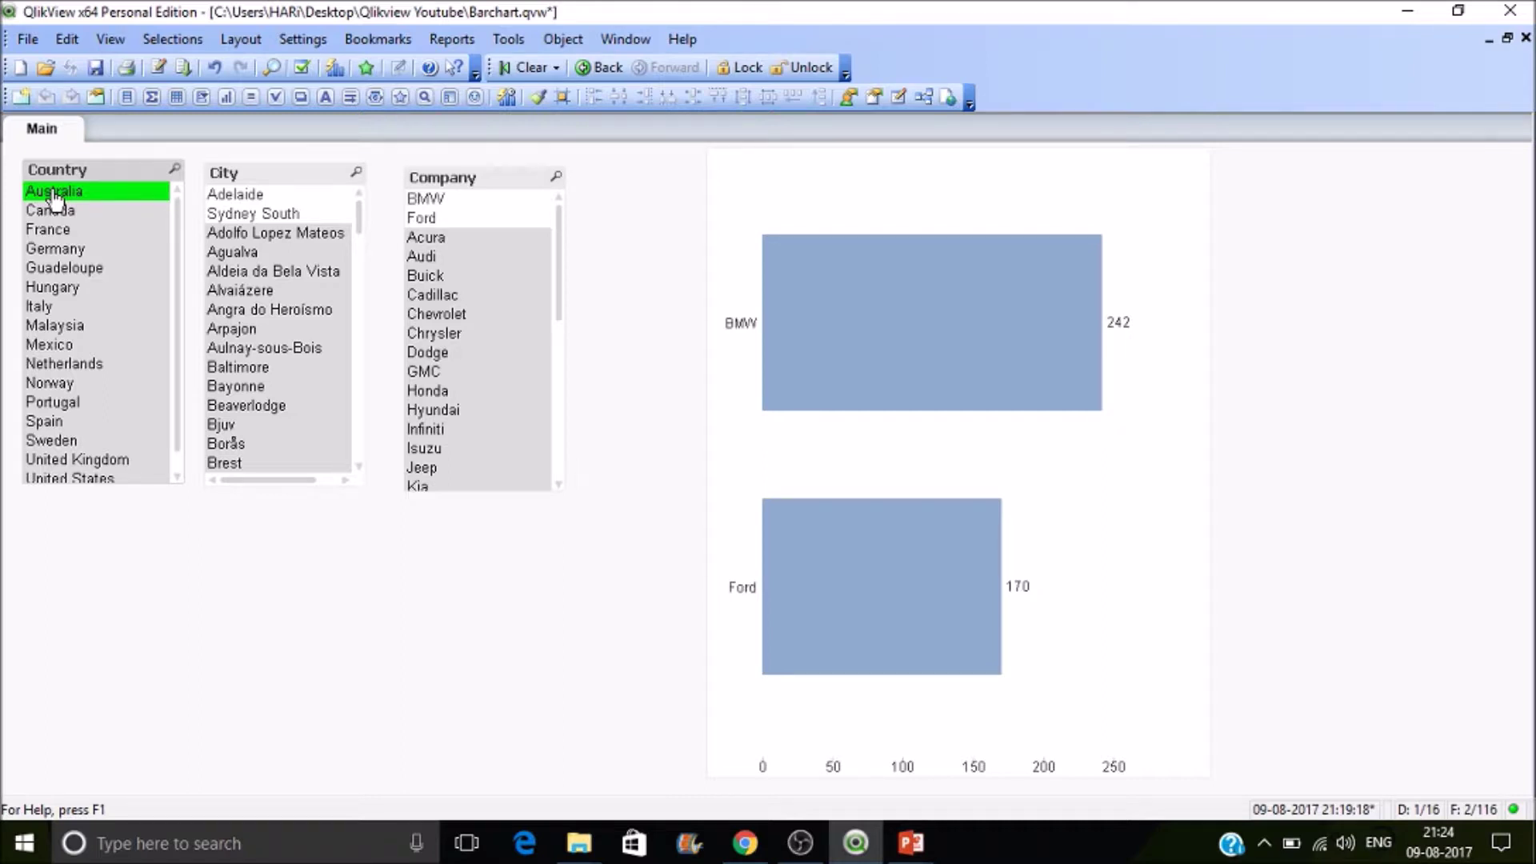
pyautogui.click(74, 213)
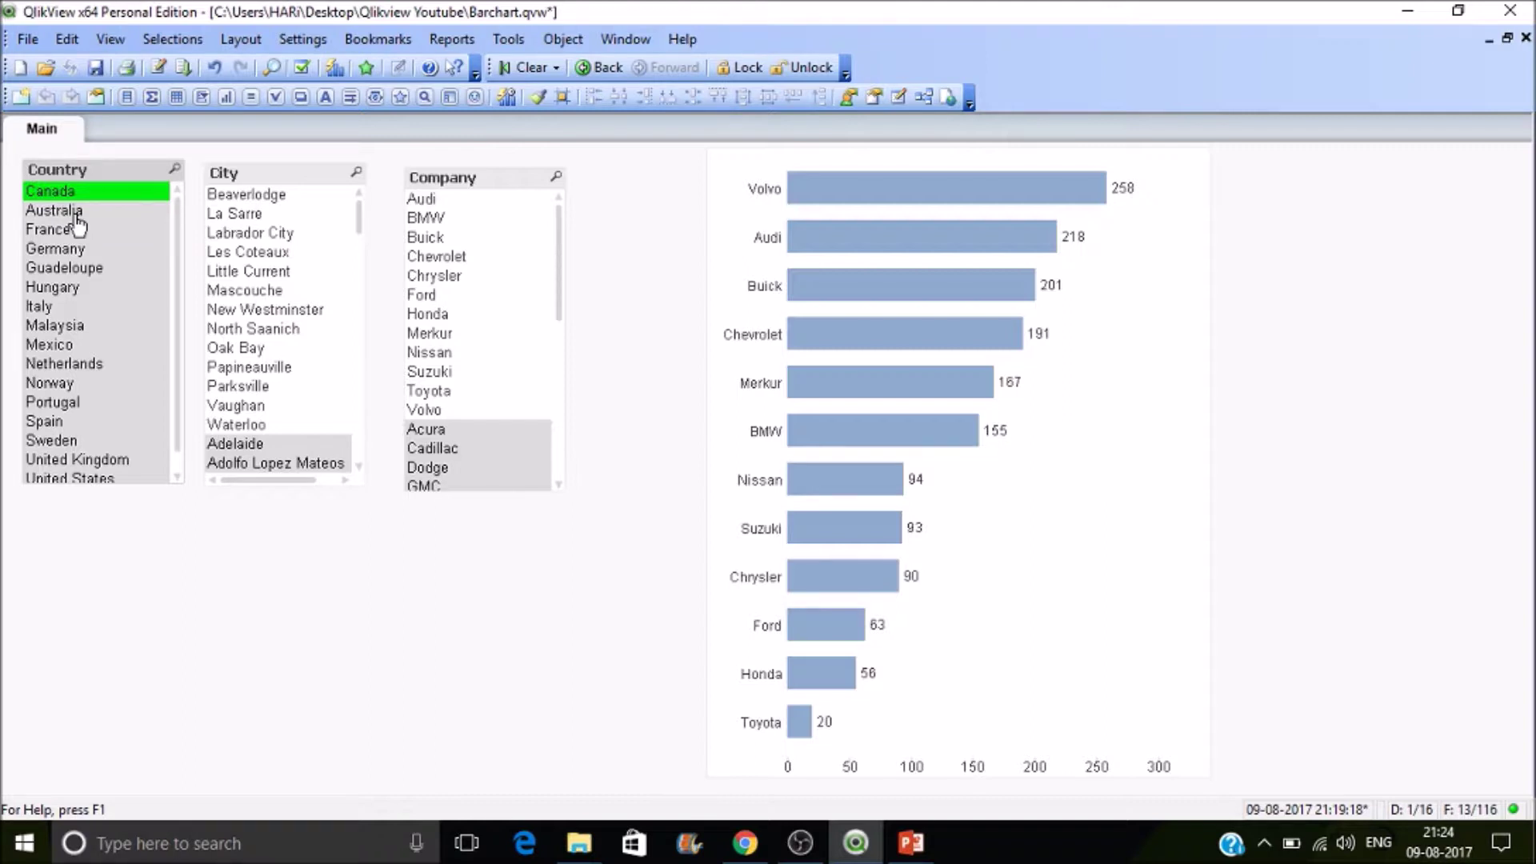
pyautogui.click(527, 68)
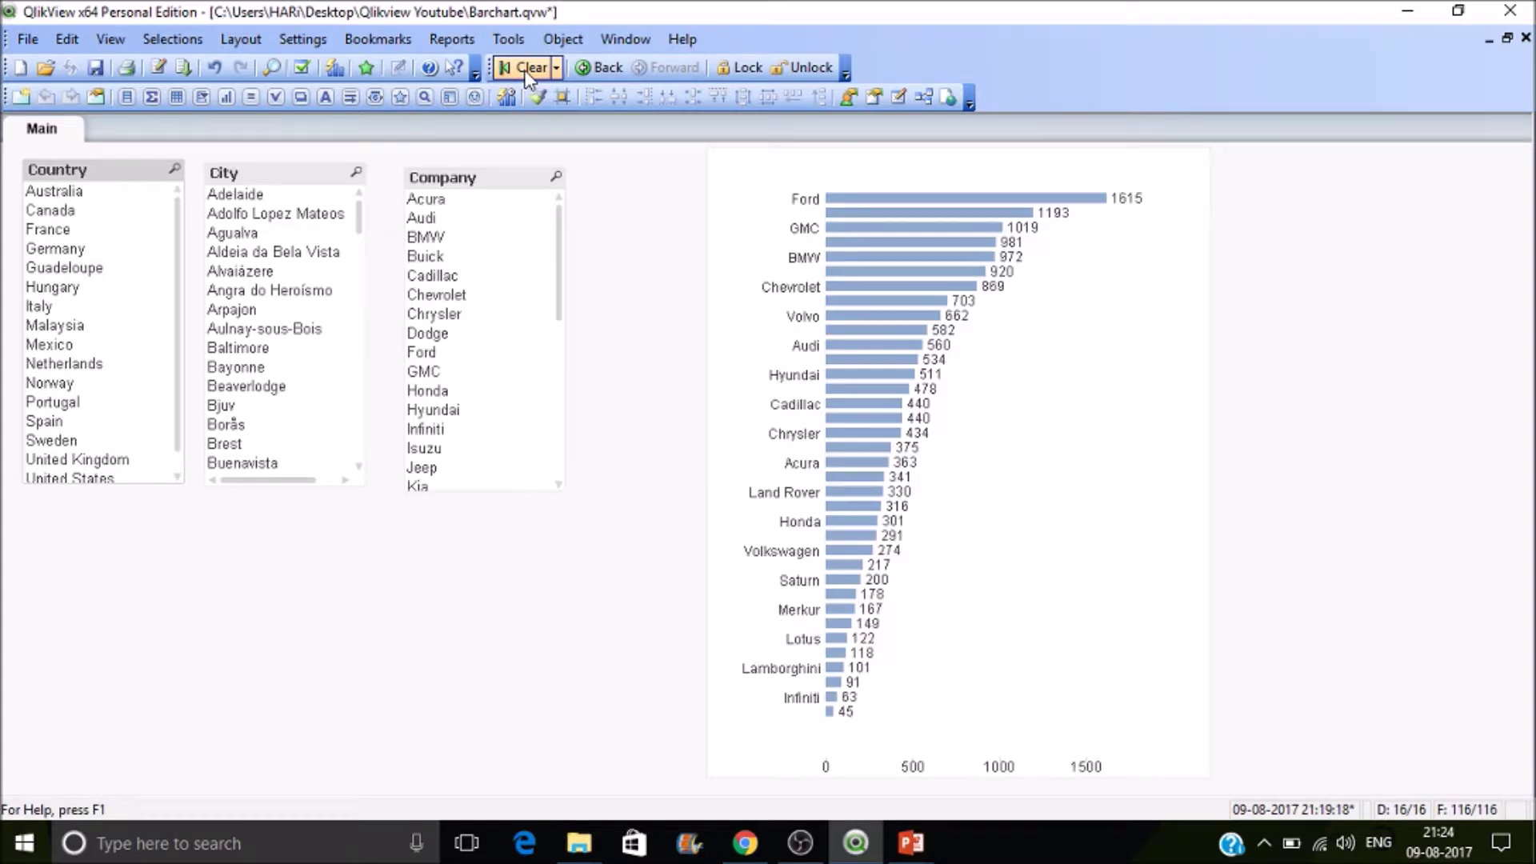
# - Select Australia as the country and set the bar chart's current state as its reference
pyautogui.click(80, 199)
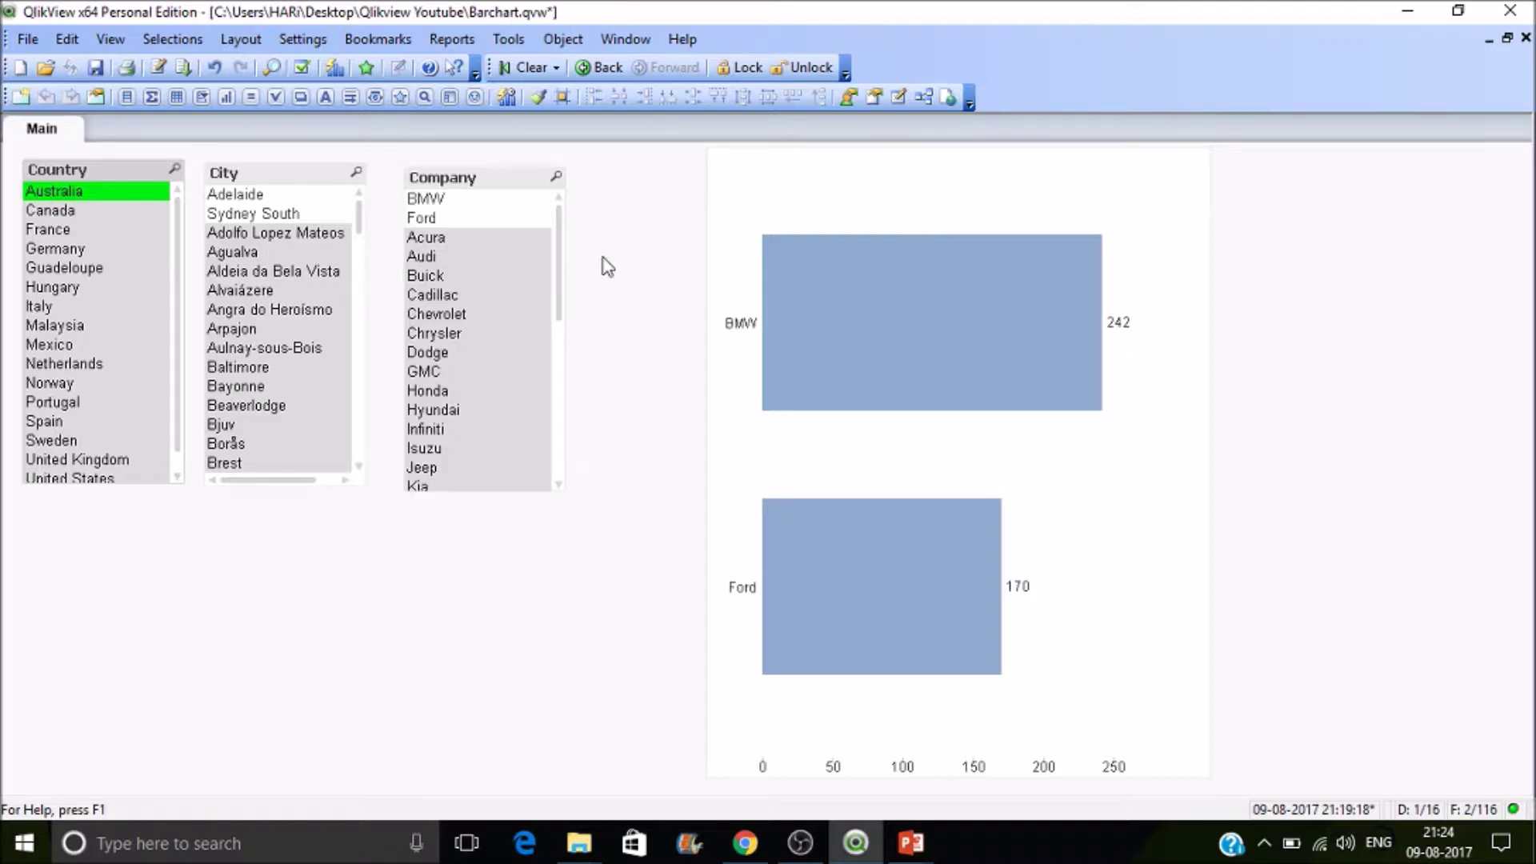
pyautogui.rightClick(871, 187)
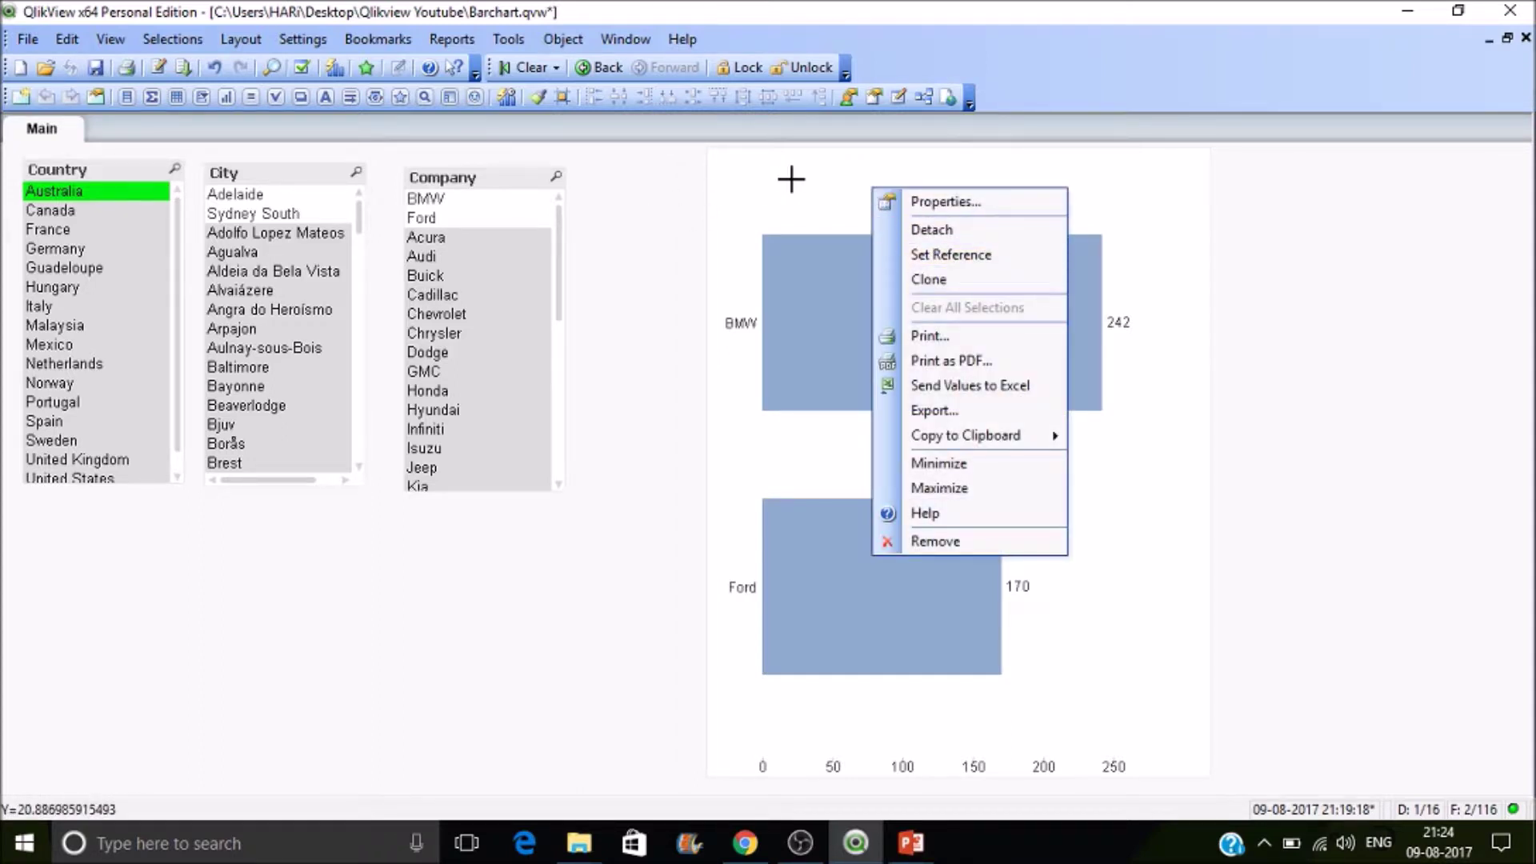
pyautogui.click(940, 255)
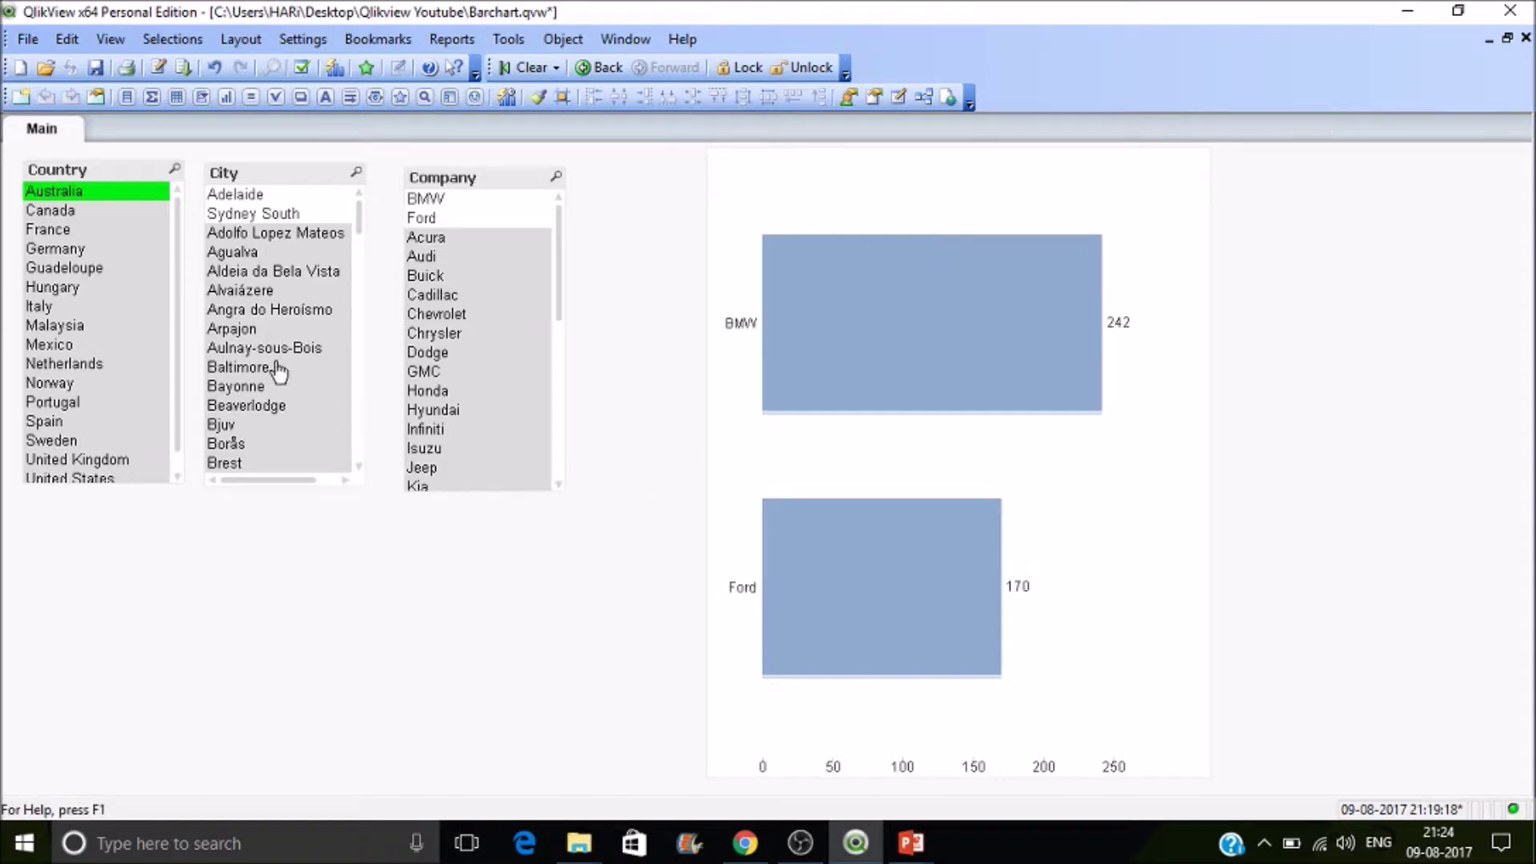
# - Select Canada, Germany and France in turn to compare their units sold by company with the Australia reference
pyautogui.click(73, 211)
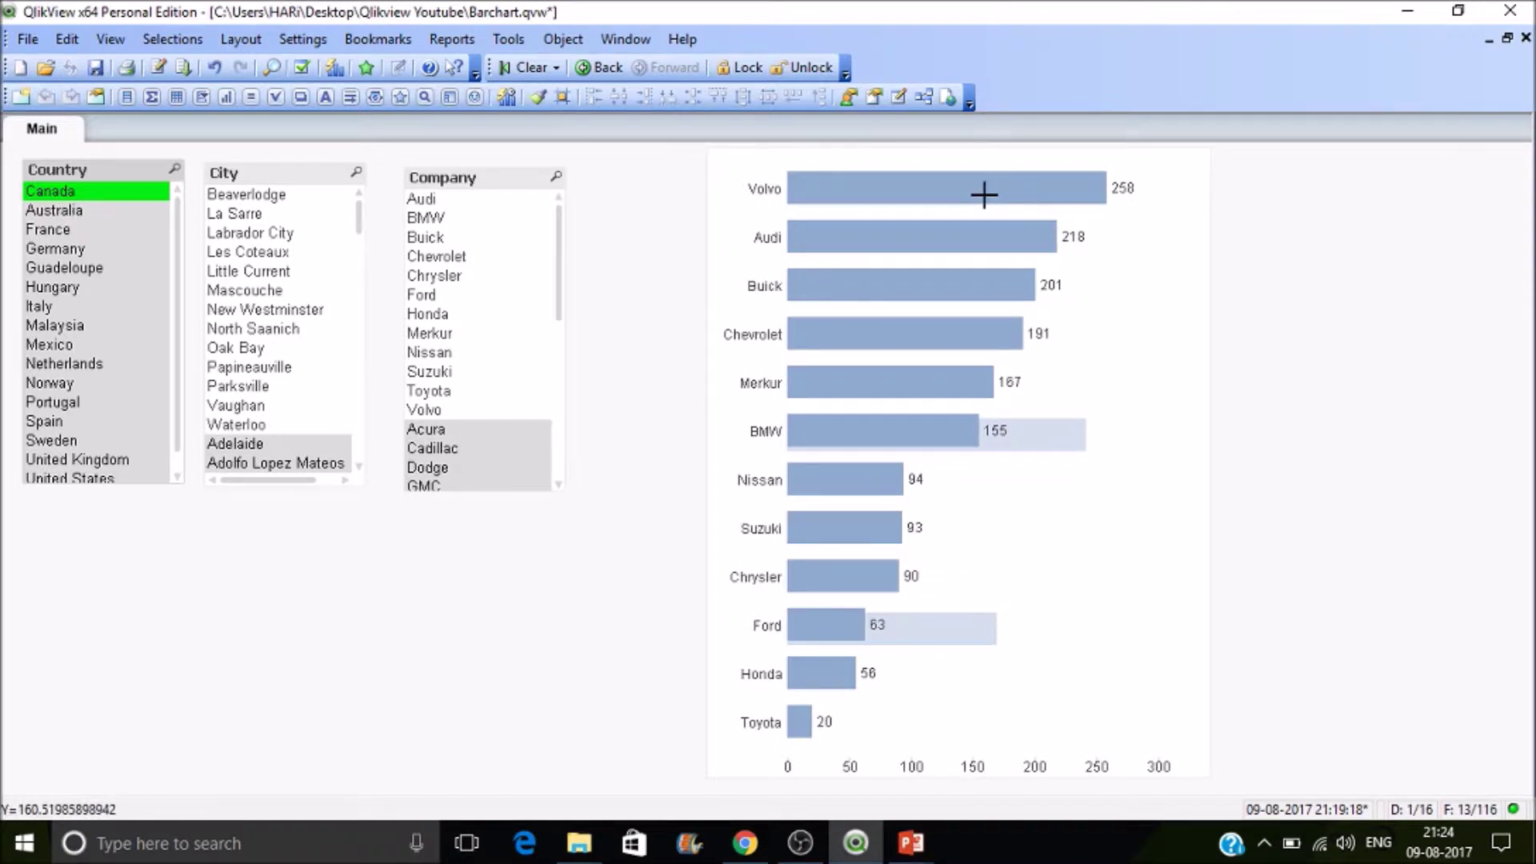
pyautogui.moveTo(915, 346)
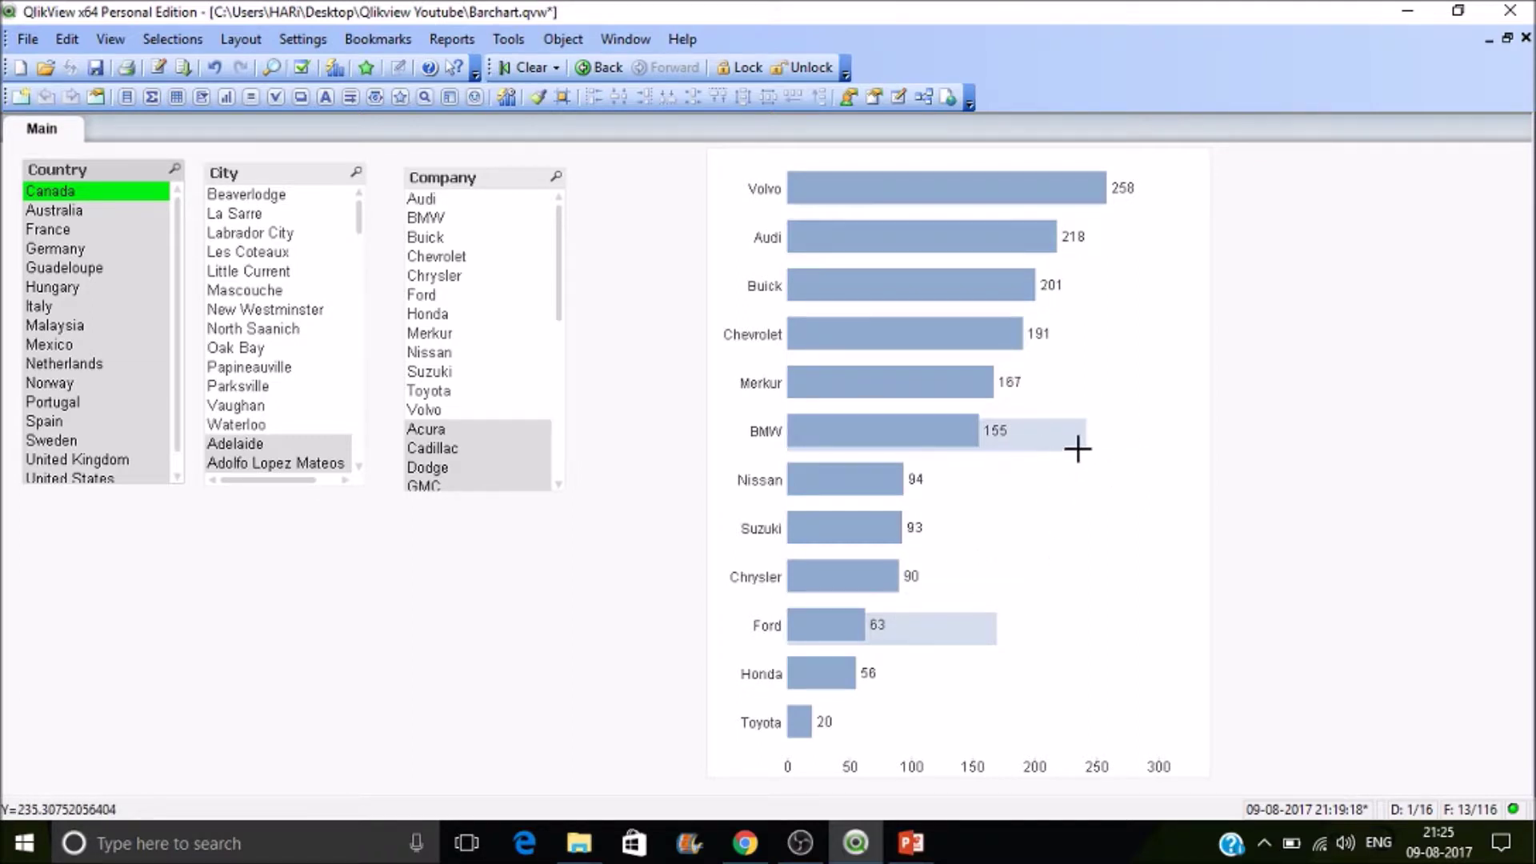
pyautogui.moveTo(1076, 447)
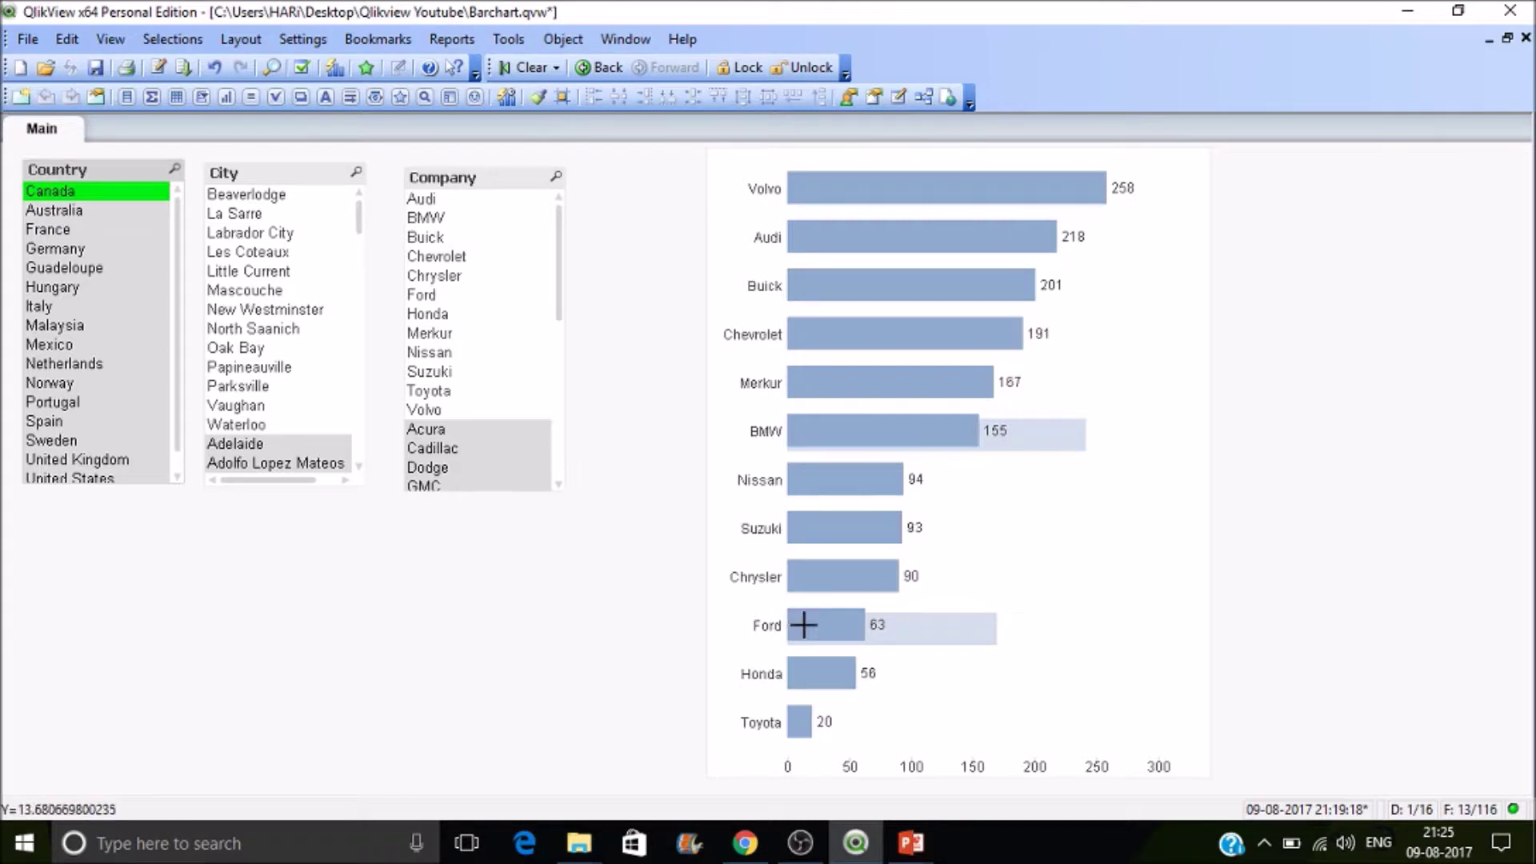
pyautogui.moveTo(803, 625)
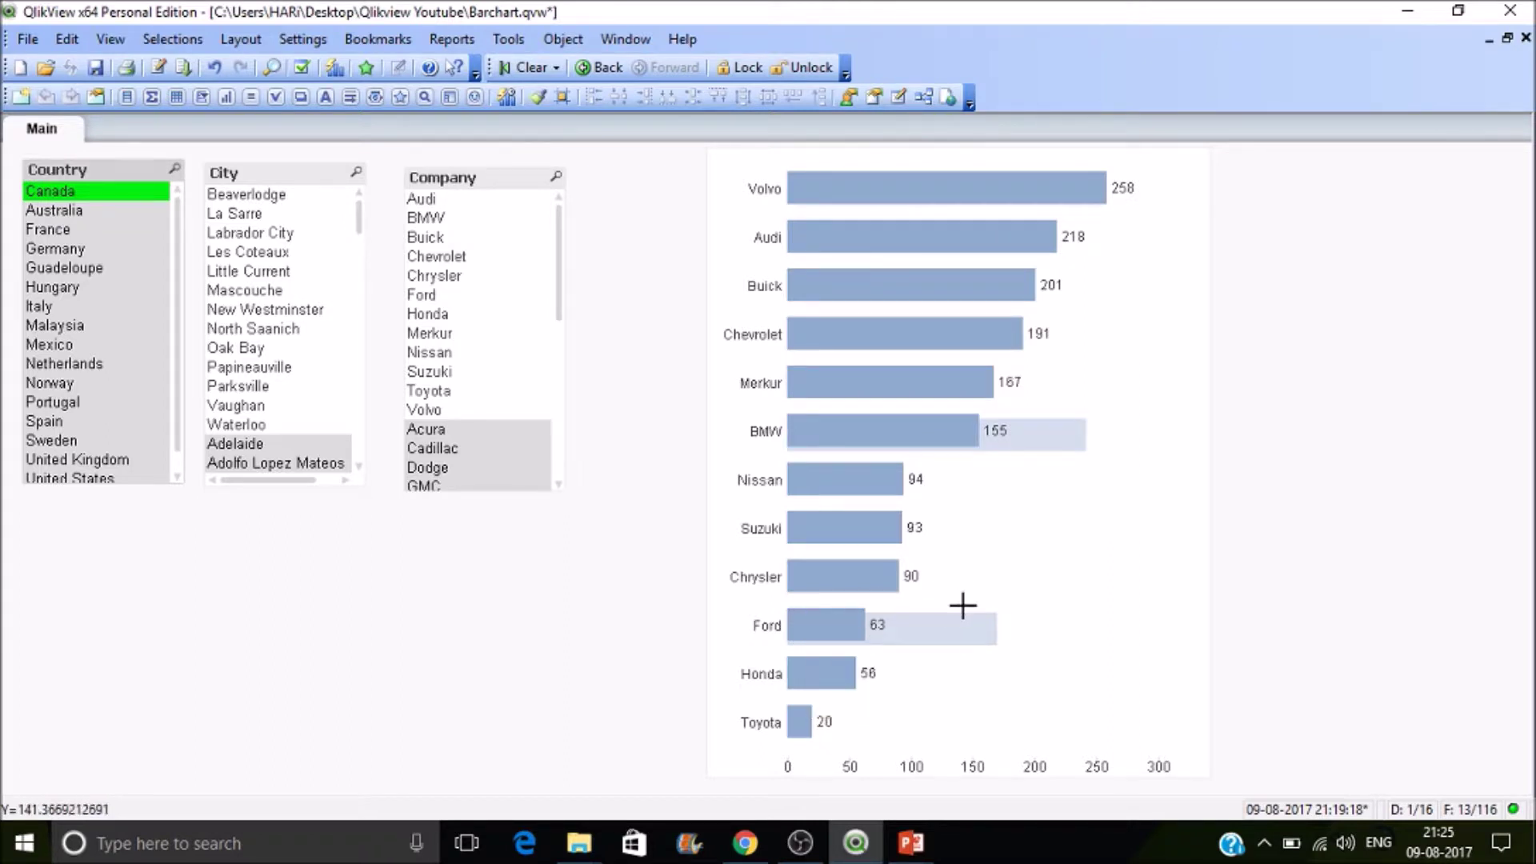
pyautogui.moveTo(976, 627)
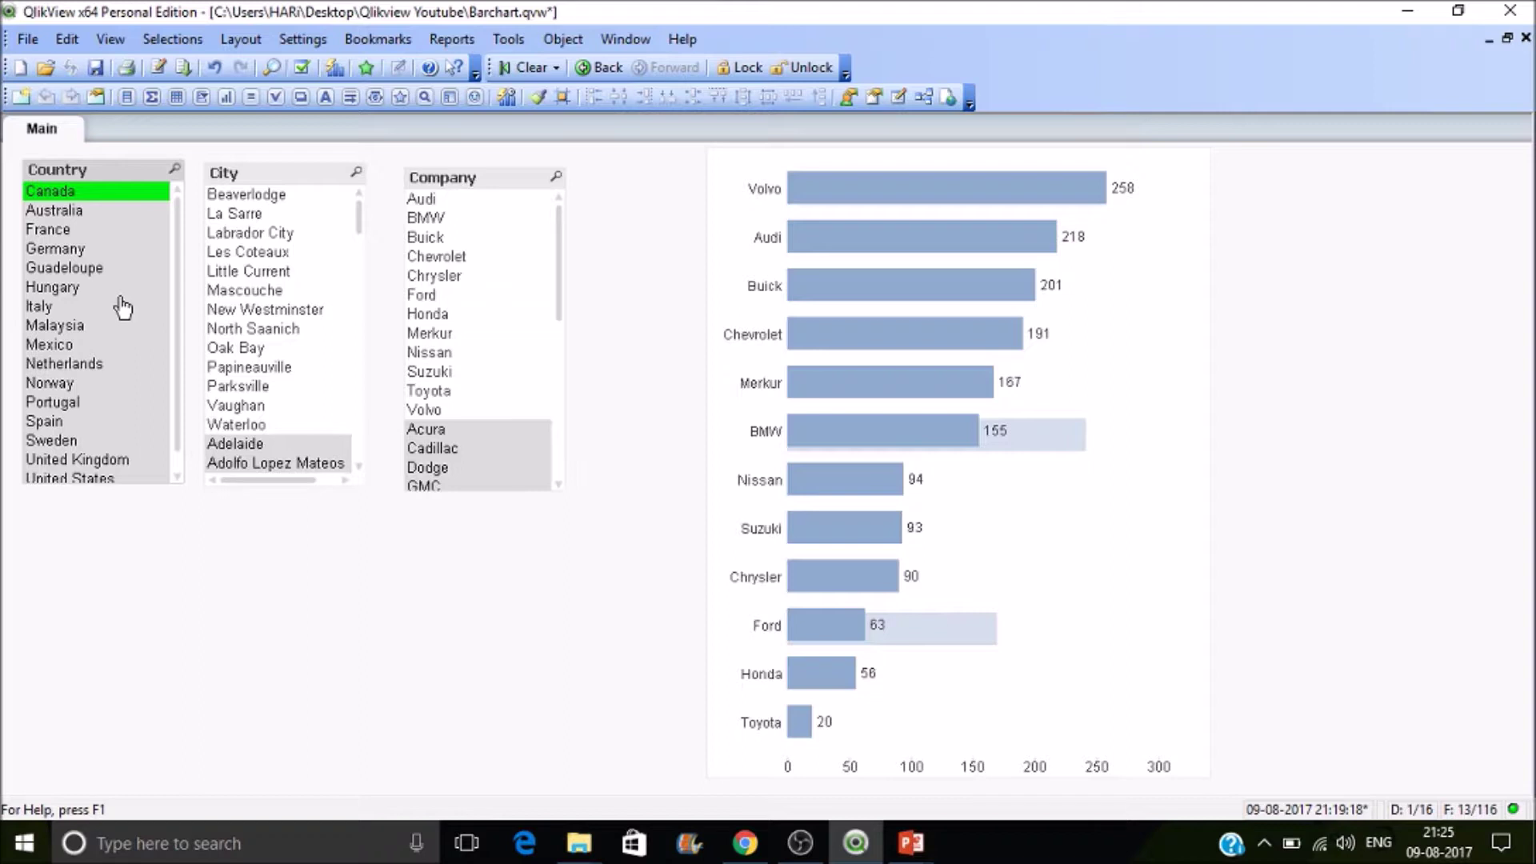
pyautogui.click(87, 249)
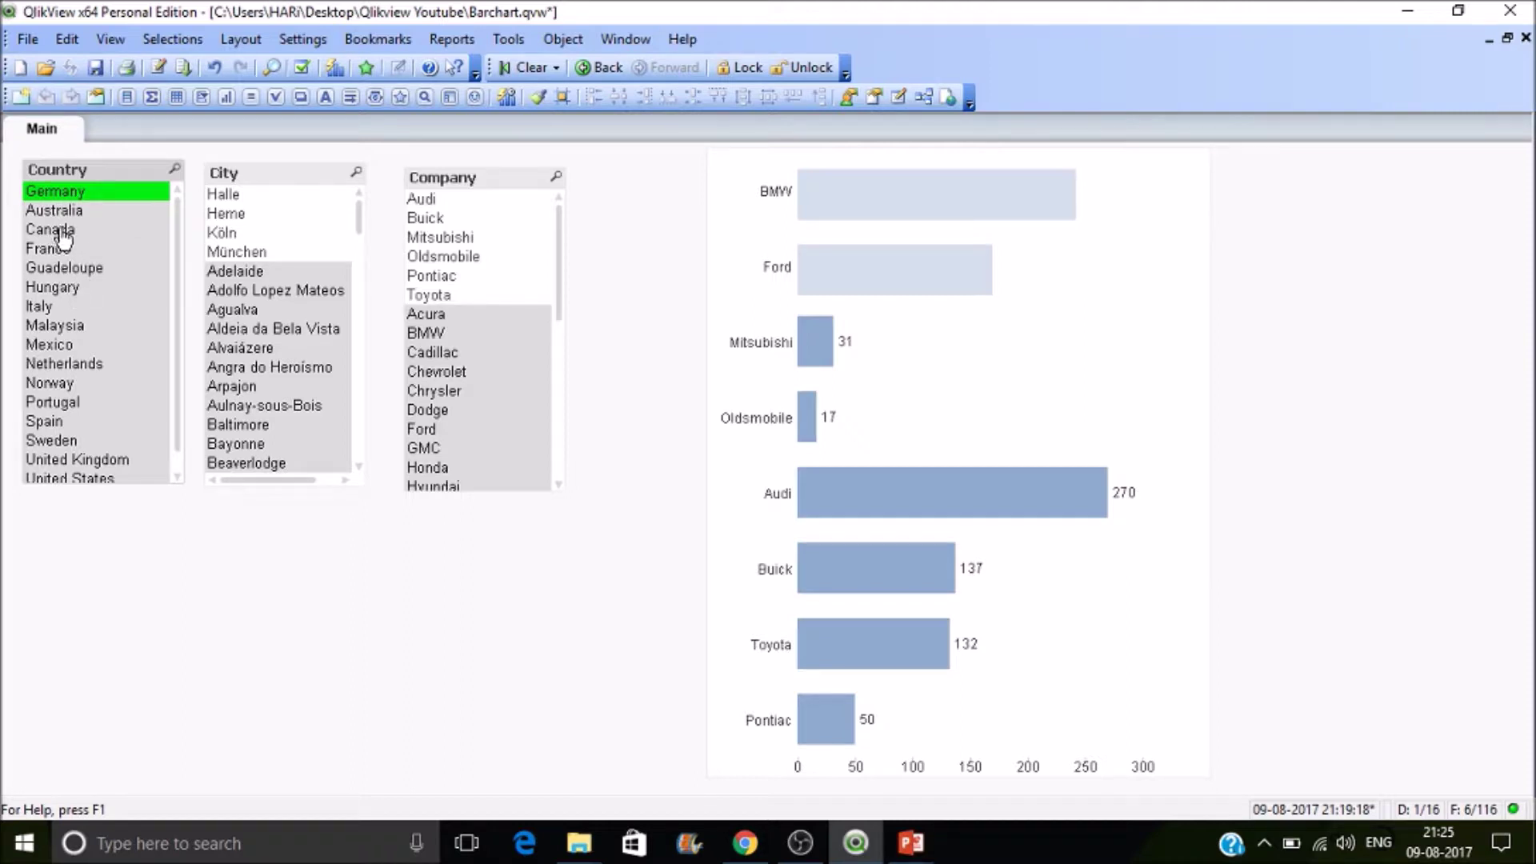
pyautogui.click(63, 249)
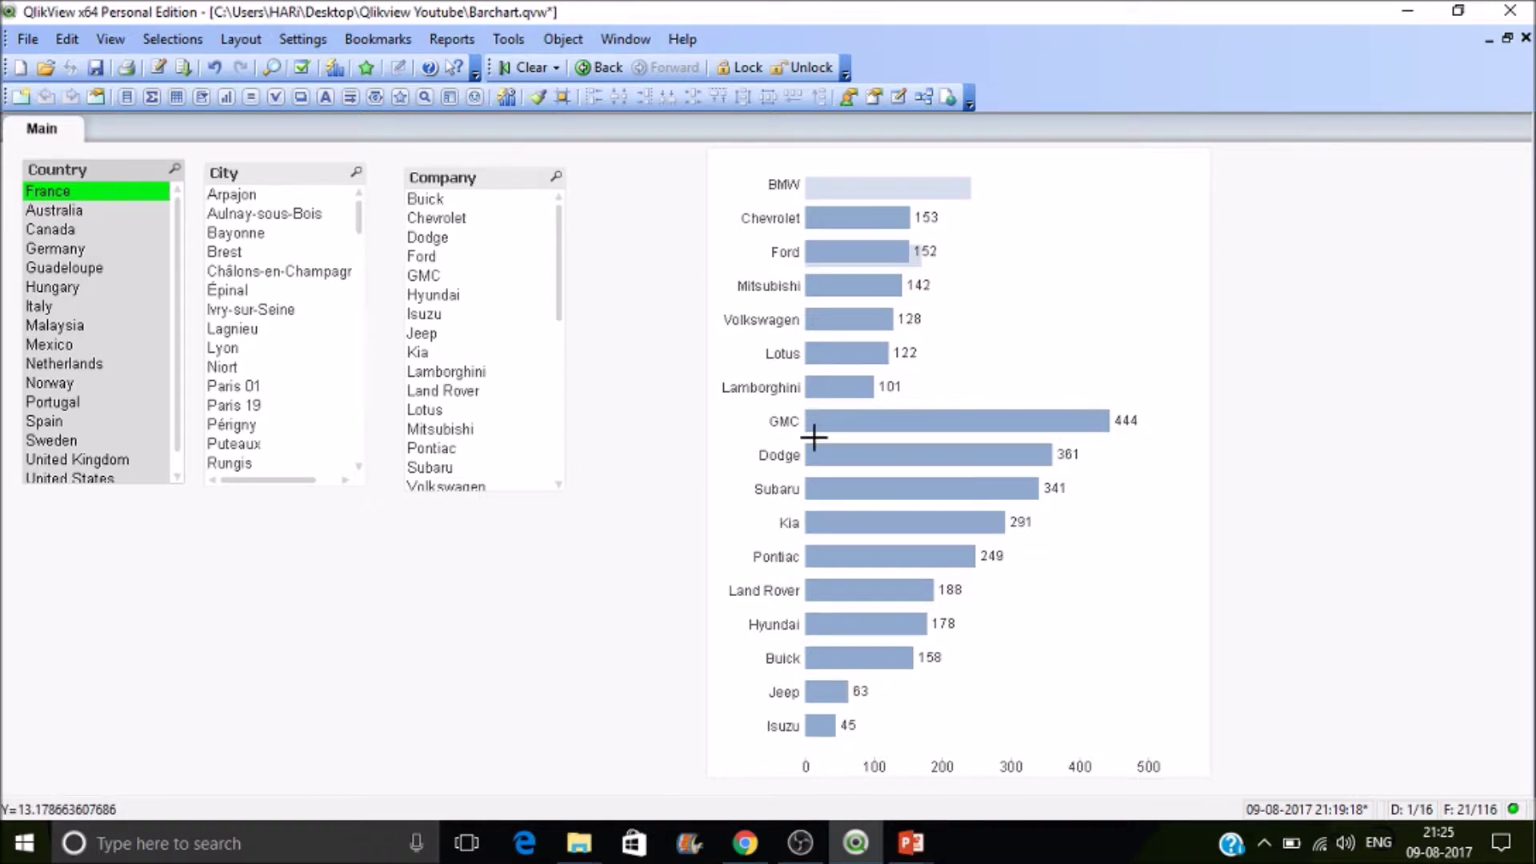
pyautogui.hotkey('alt', 'Tab')
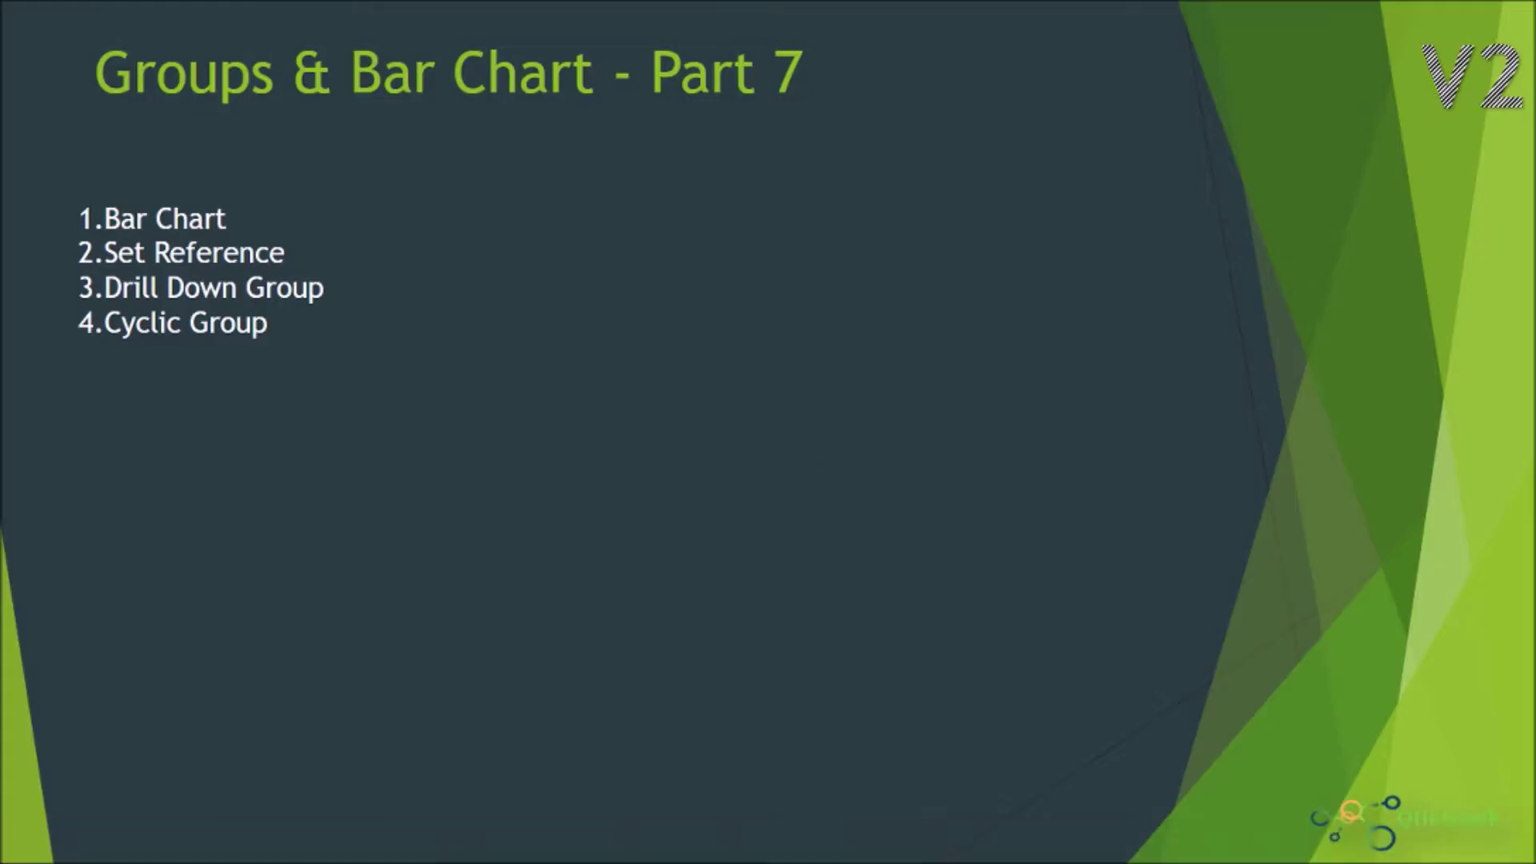
pyautogui.hotkey('alt', 'Tab')
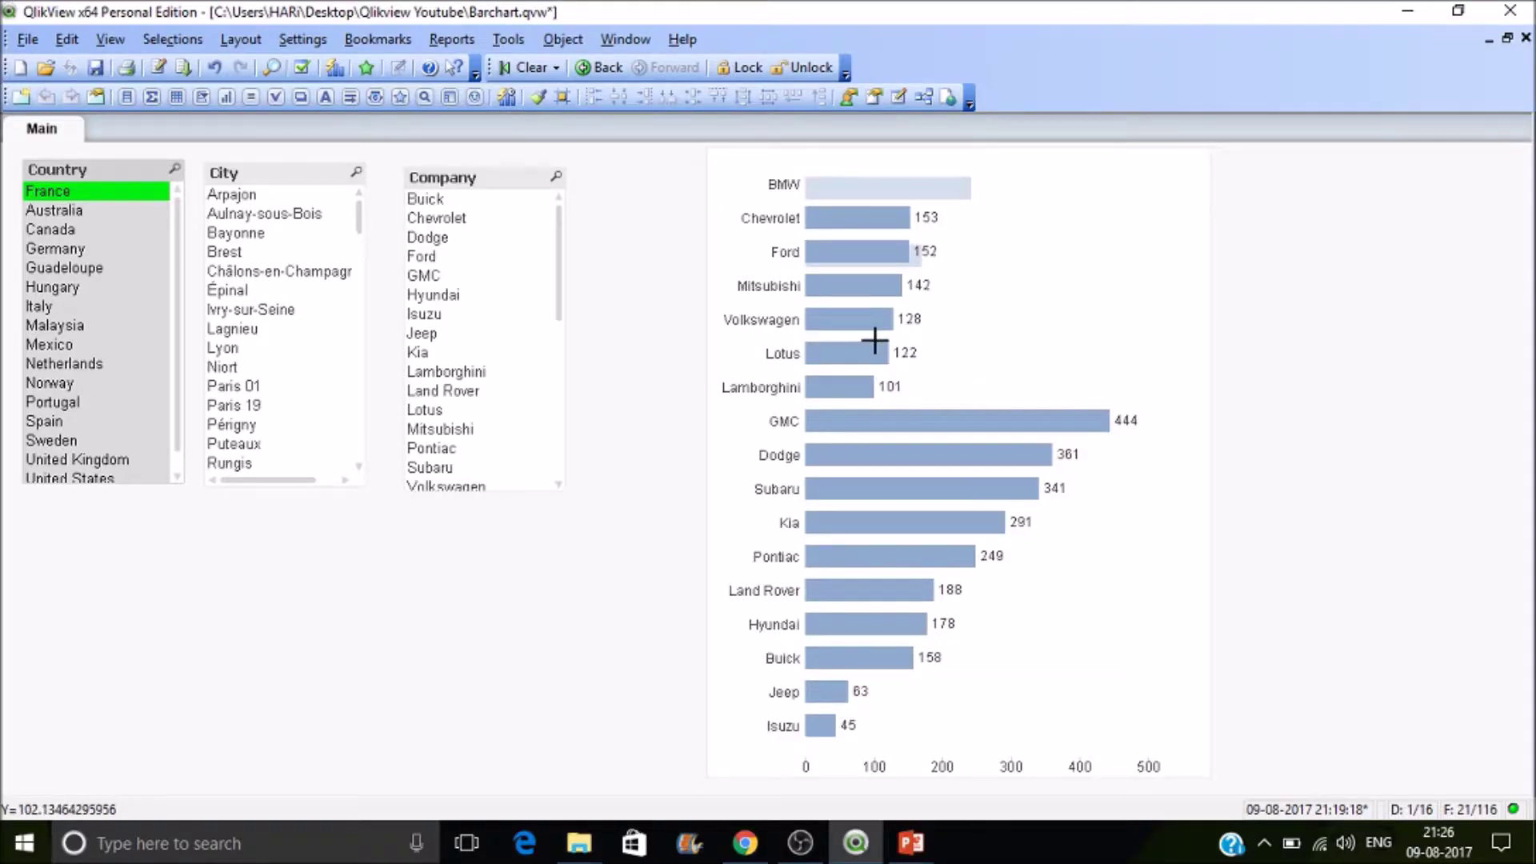
# - Clear the reference from the bar chart
pyautogui.rightClick(982, 280)
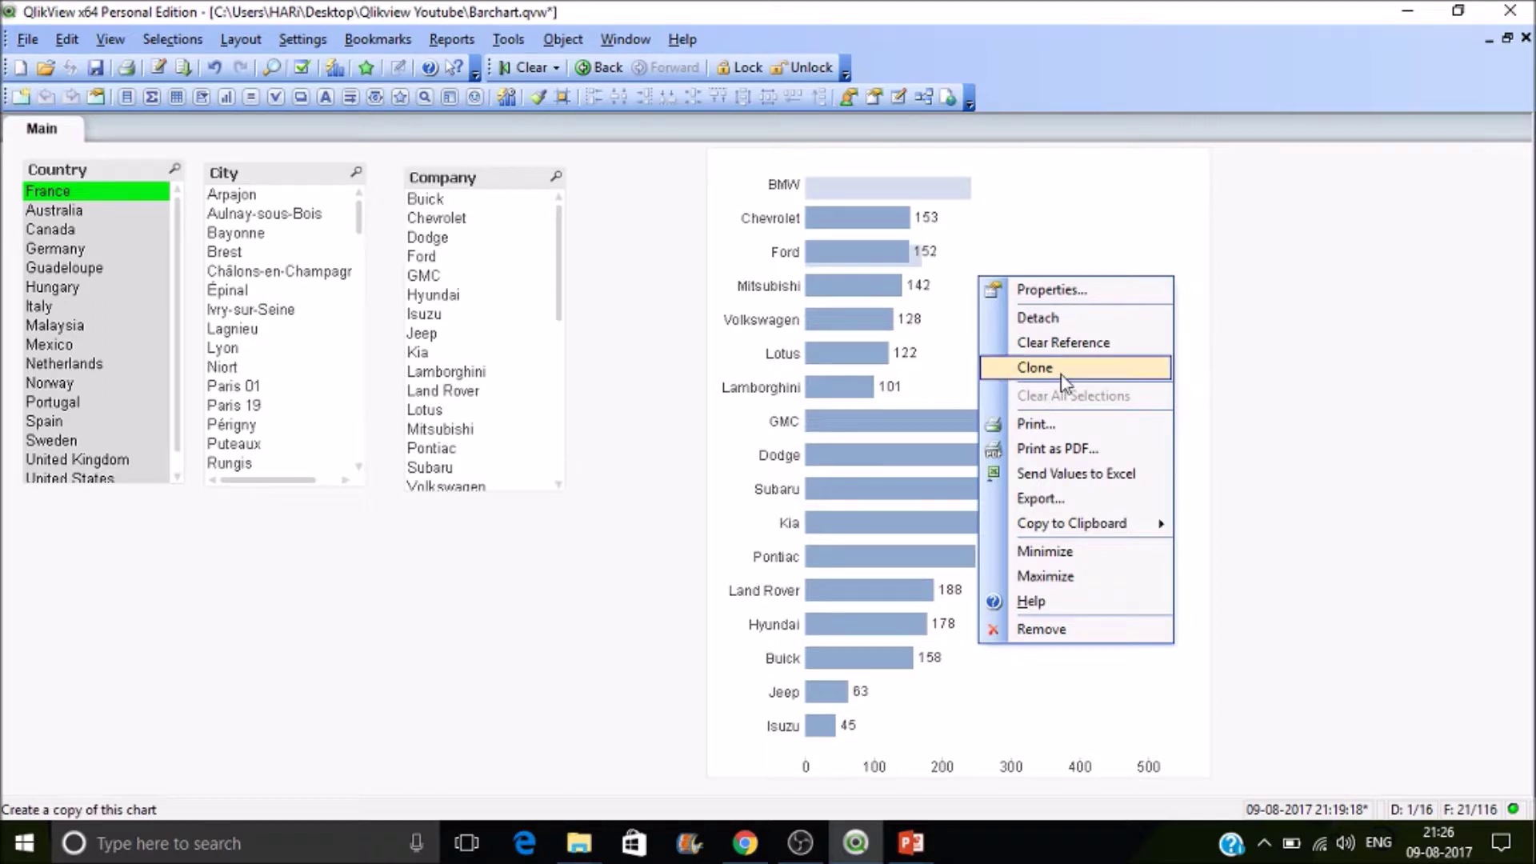
pyautogui.click(1066, 345)
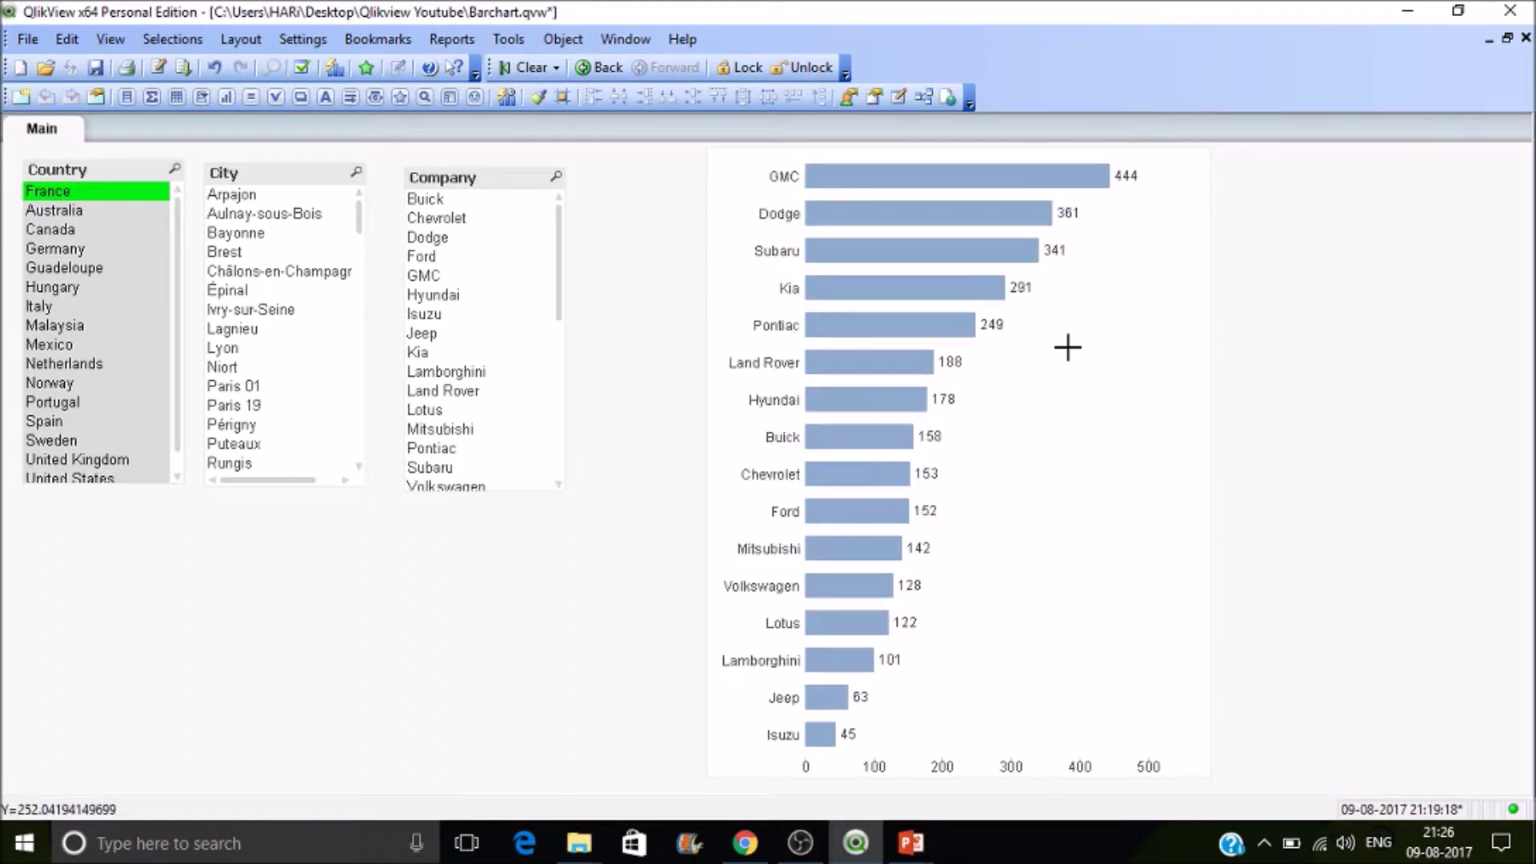
# - Start a new drill-down group named Group1 from the dimension settings of the units sold bar chart
pyautogui.rightClick(1067, 347)
pyautogui.click(1084, 359)
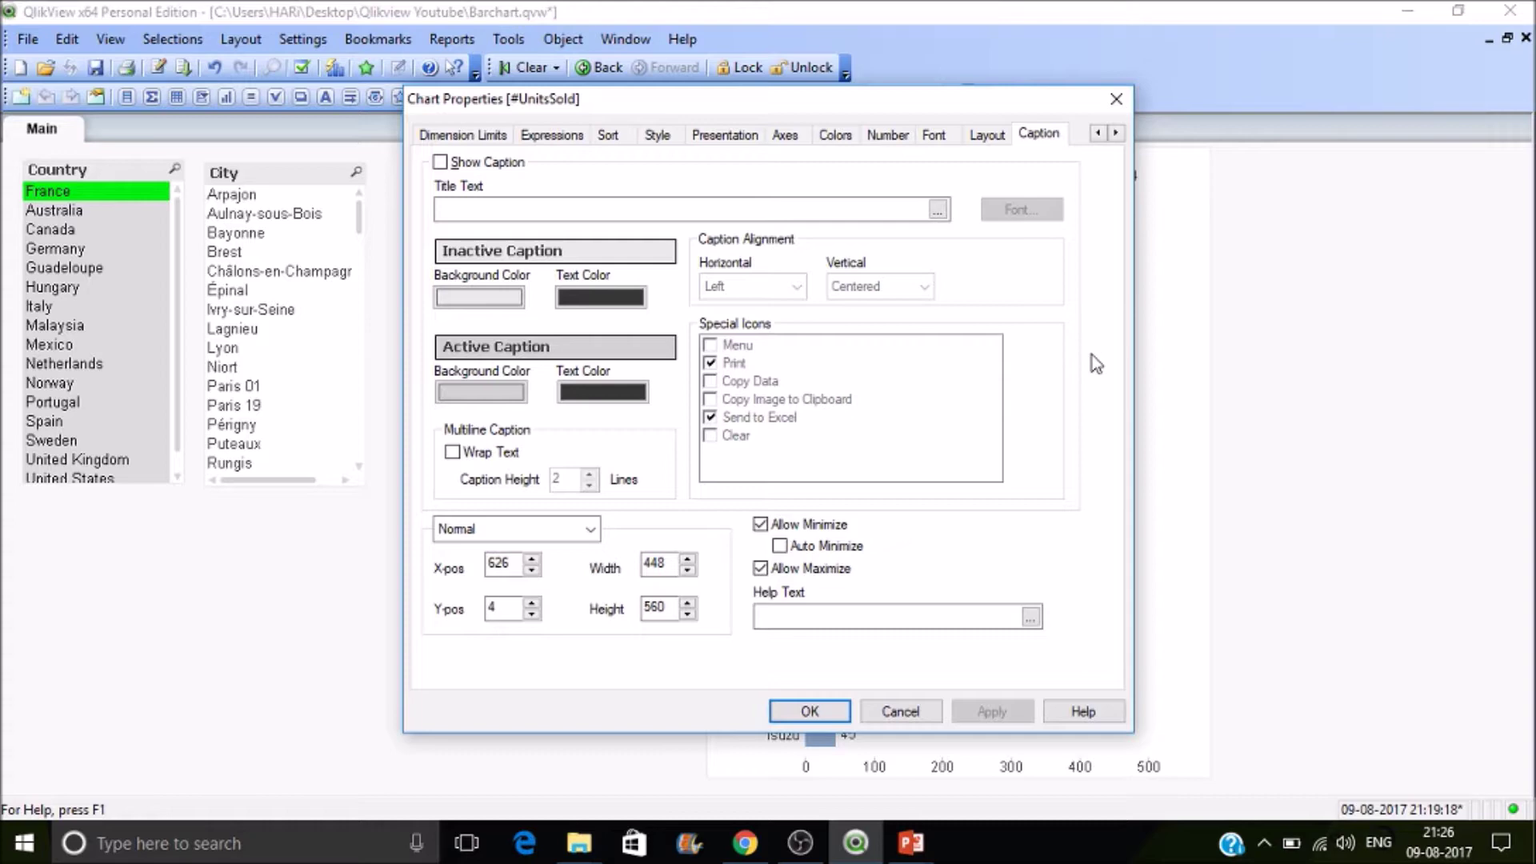
pyautogui.doubleClick(1097, 132)
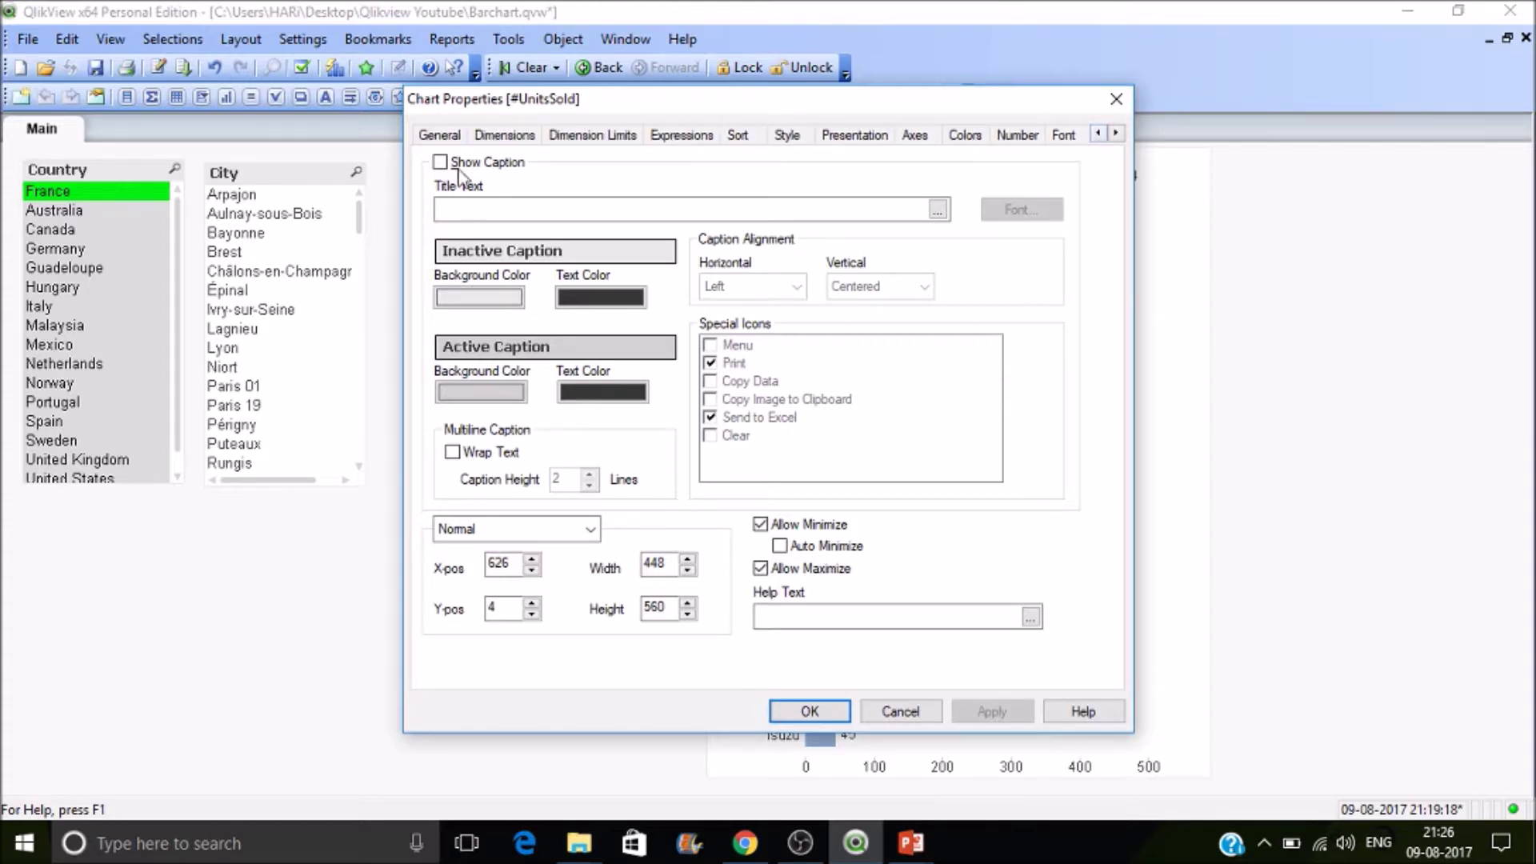
pyautogui.click(443, 135)
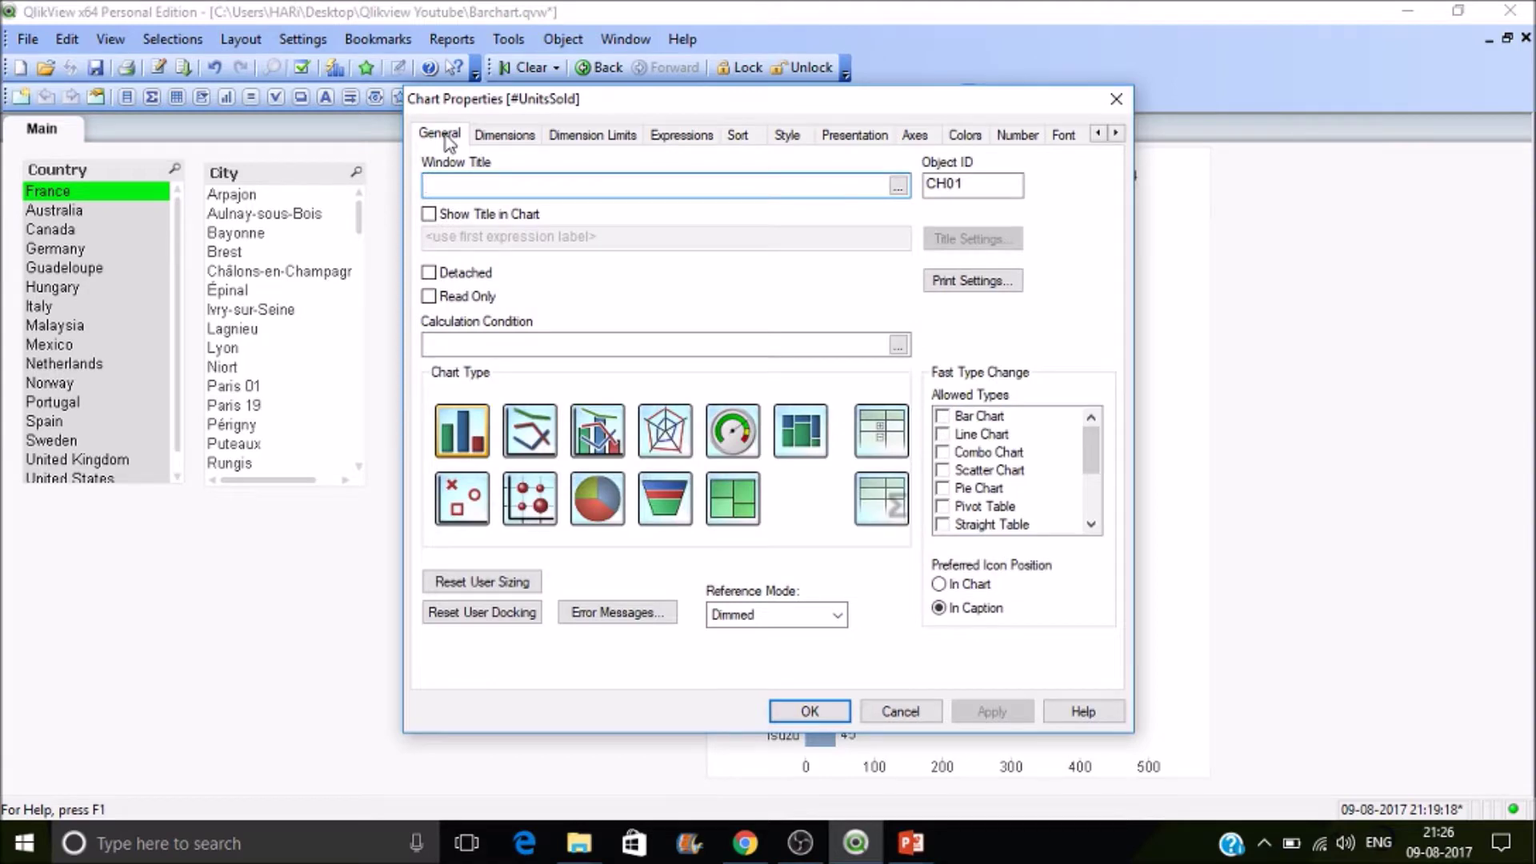
pyautogui.click(491, 138)
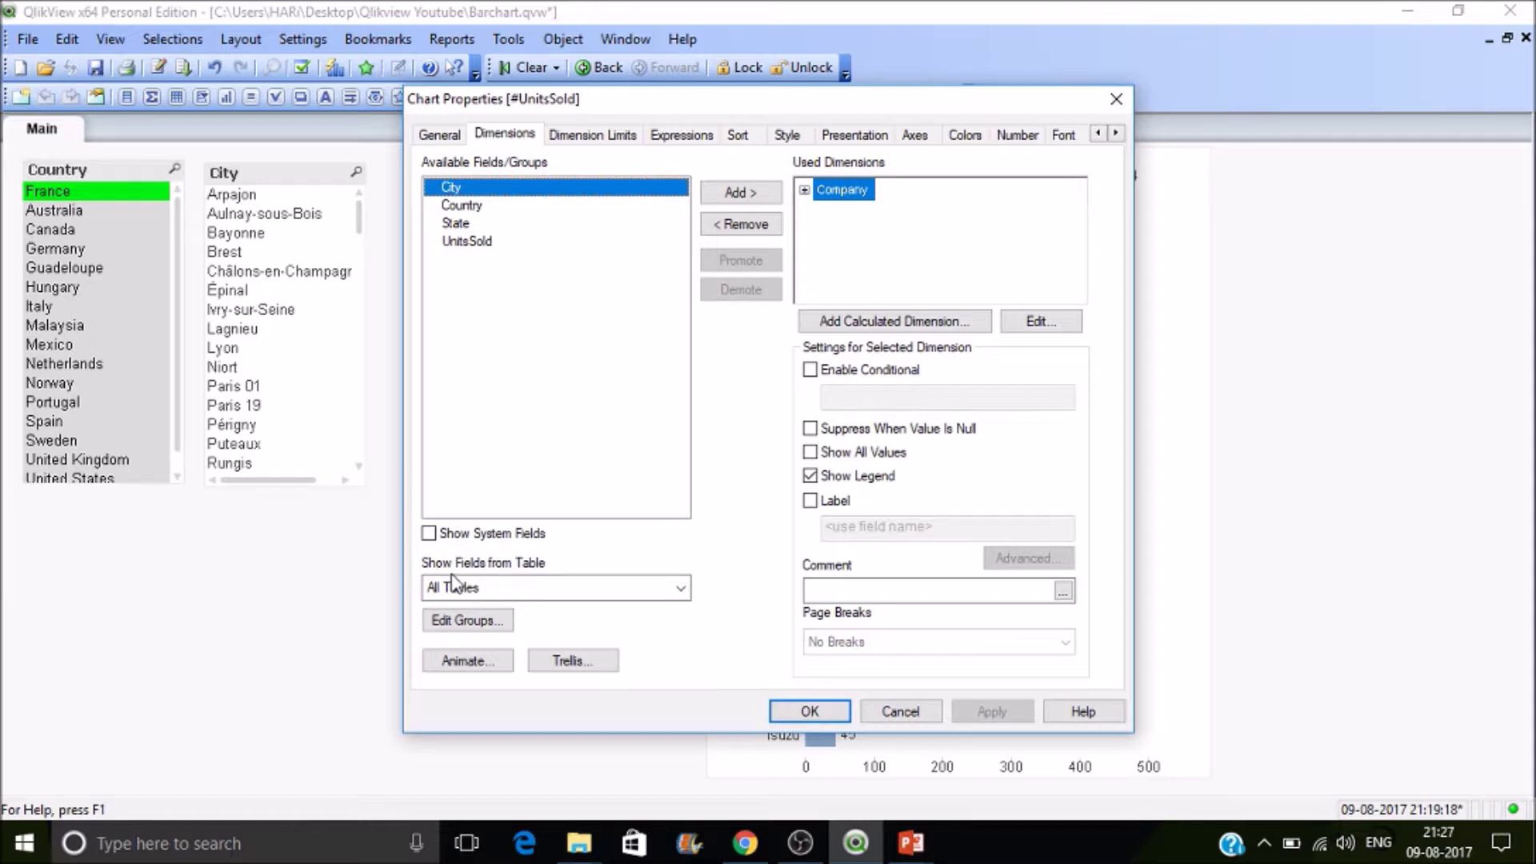
pyautogui.click(468, 623)
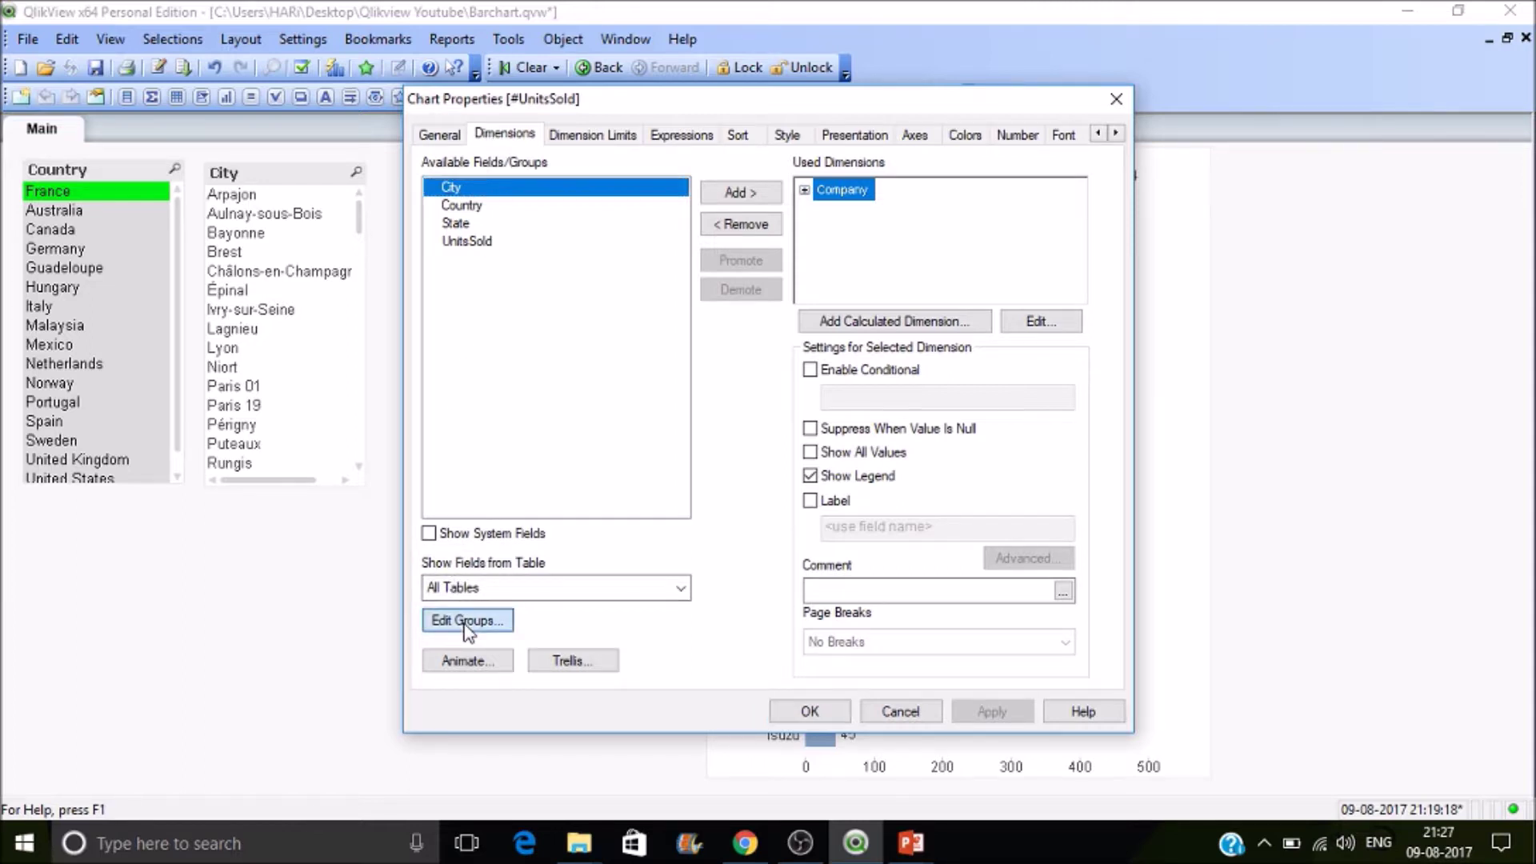
pyautogui.click(526, 562)
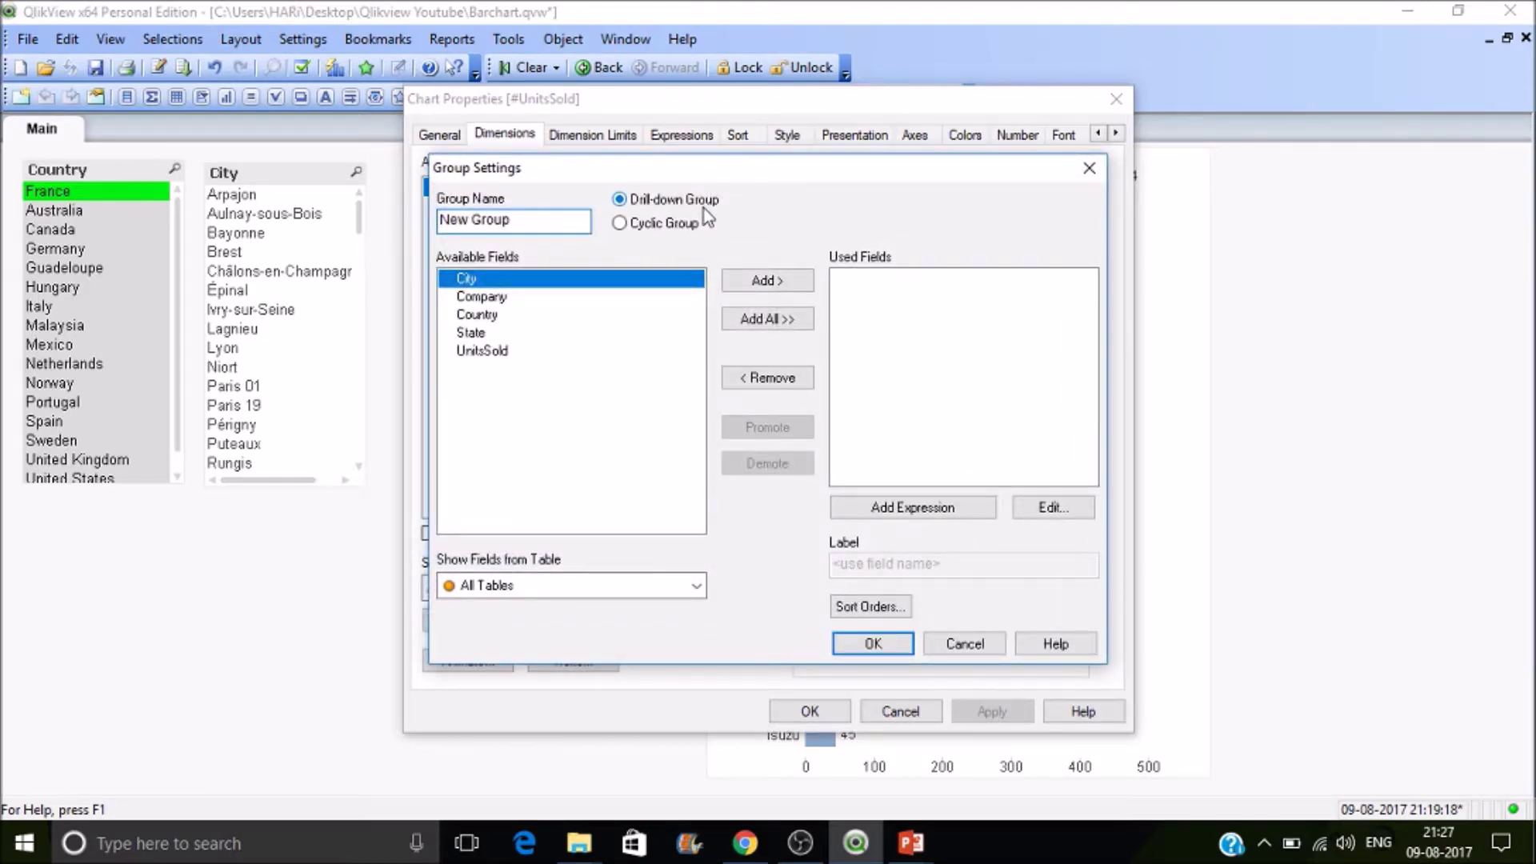
pyautogui.moveTo(524, 222); pyautogui.dragTo(342, 224)
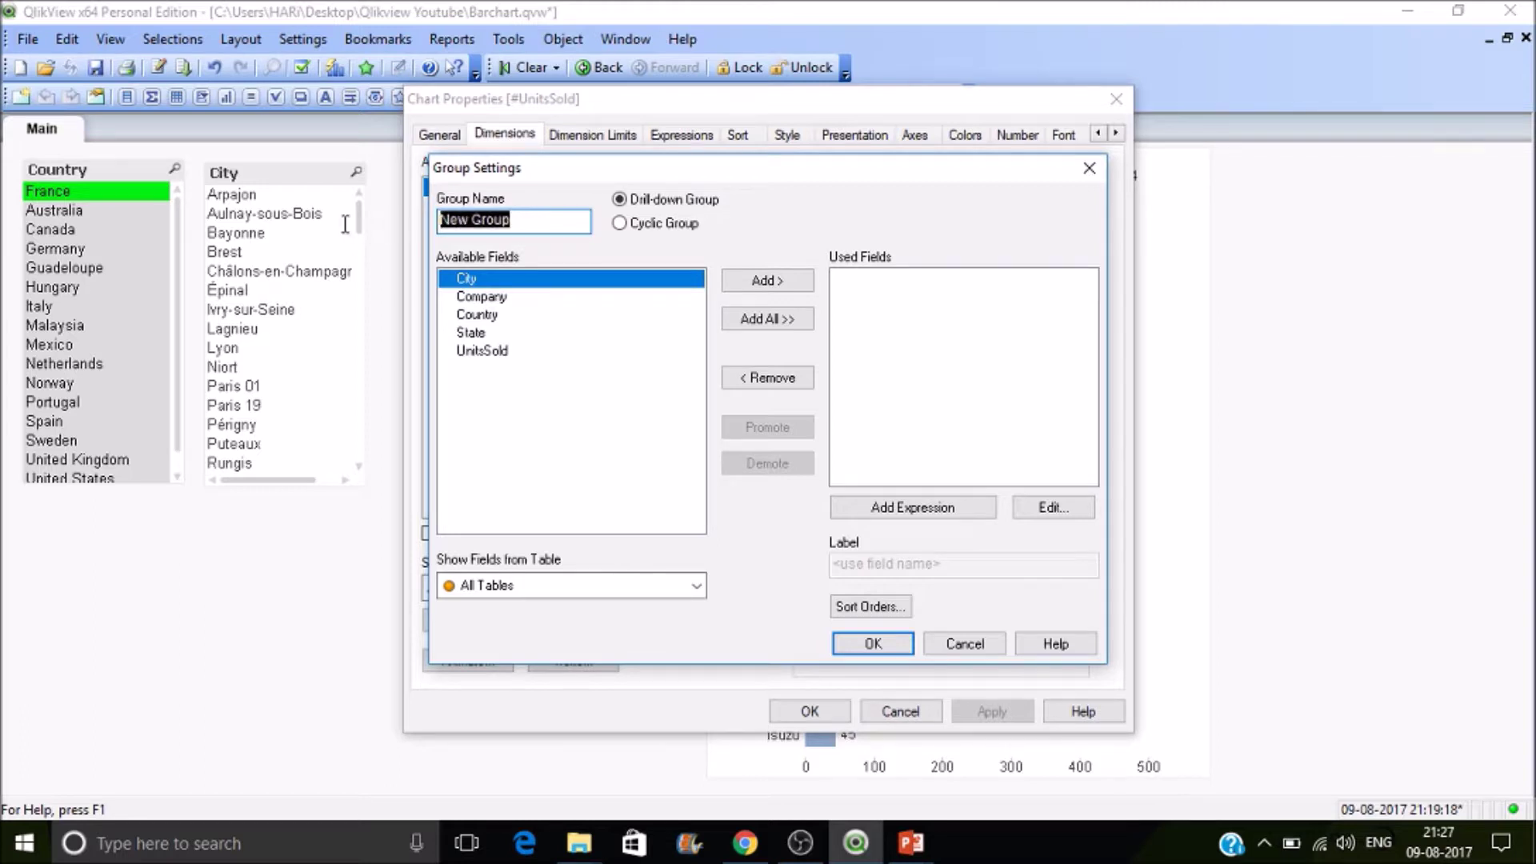
pyautogui.write('Grou')
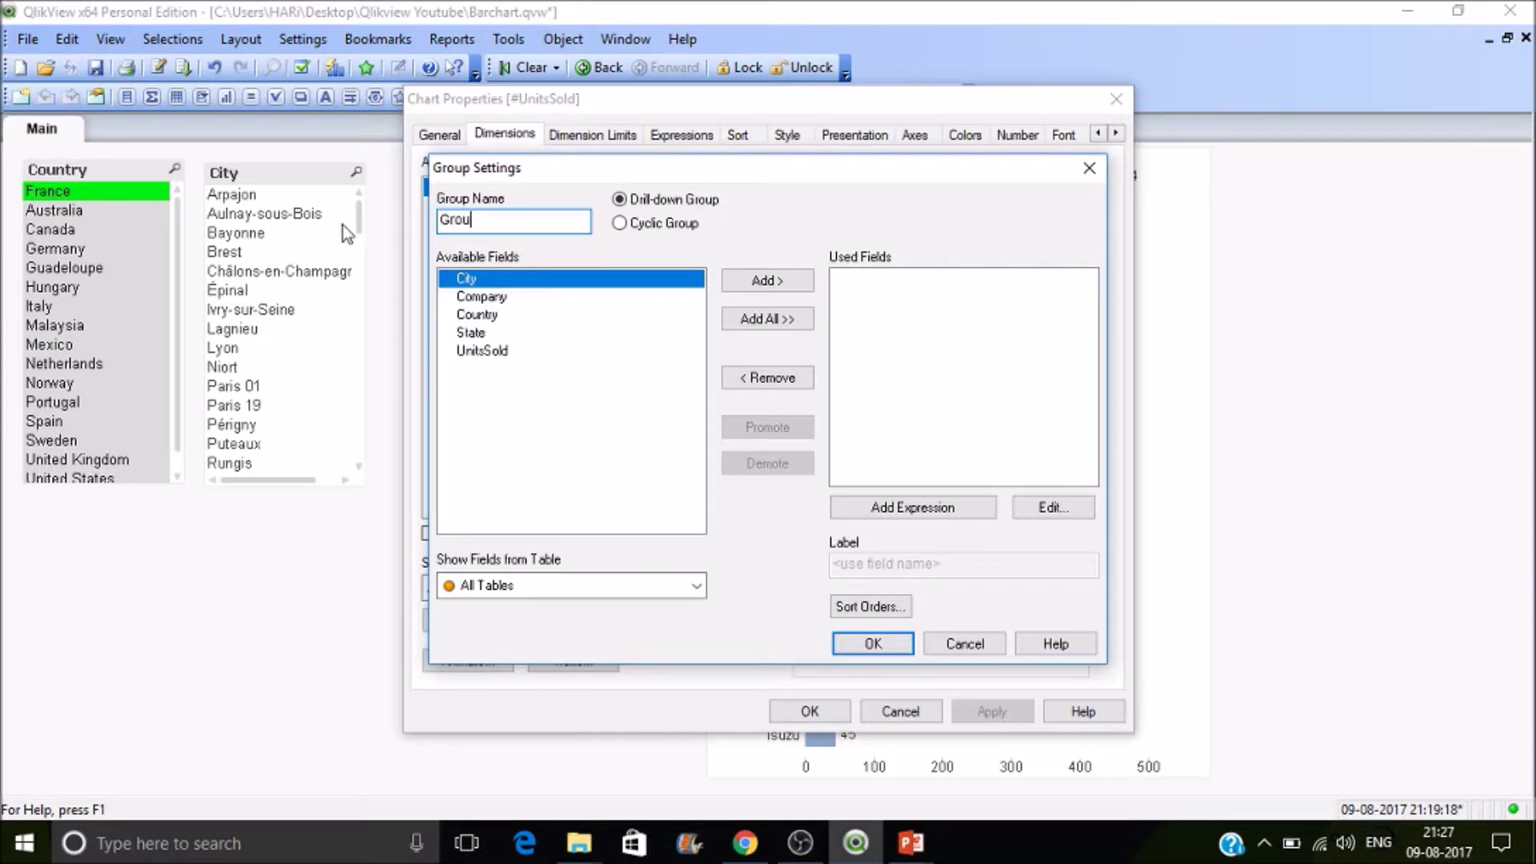
pyautogui.write('p1')
# - Fill Group1 with the Country field followed by Company, and save the group
pyautogui.doubleClick(472, 332)
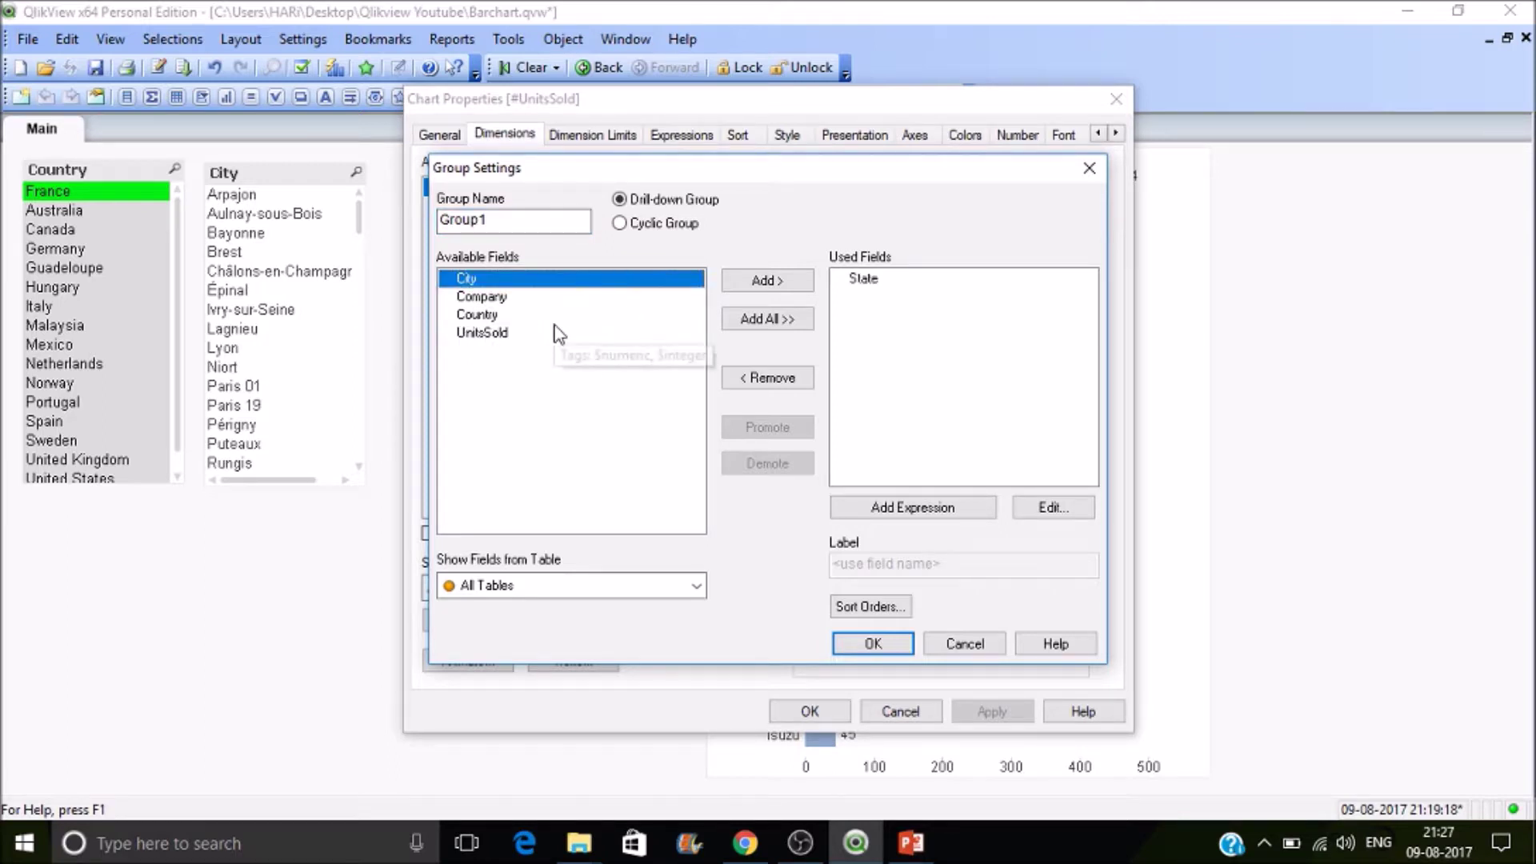
pyautogui.doubleClick(504, 297)
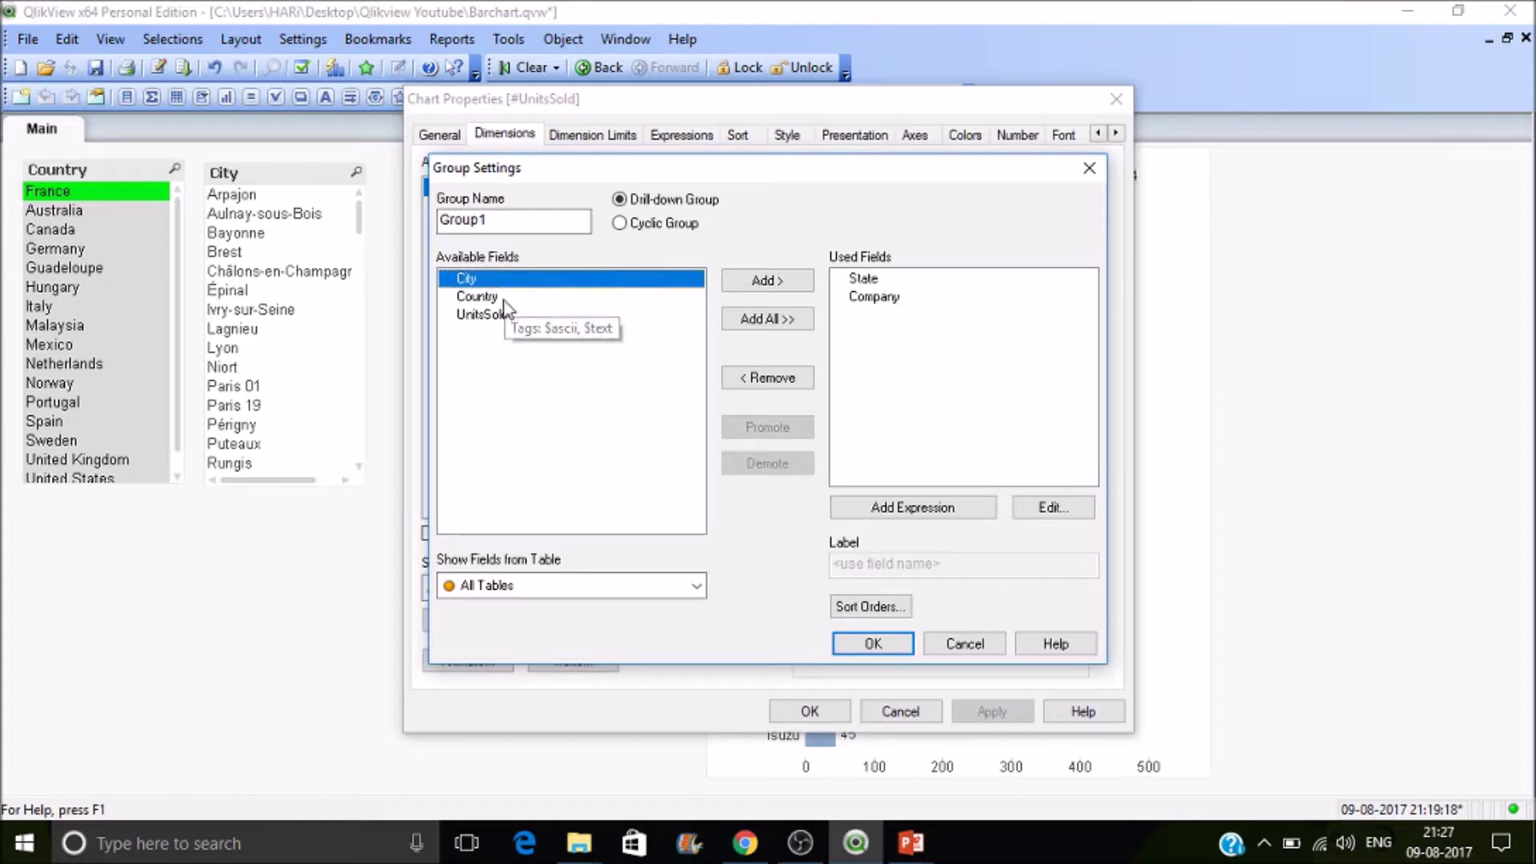
pyautogui.doubleClick(864, 281)
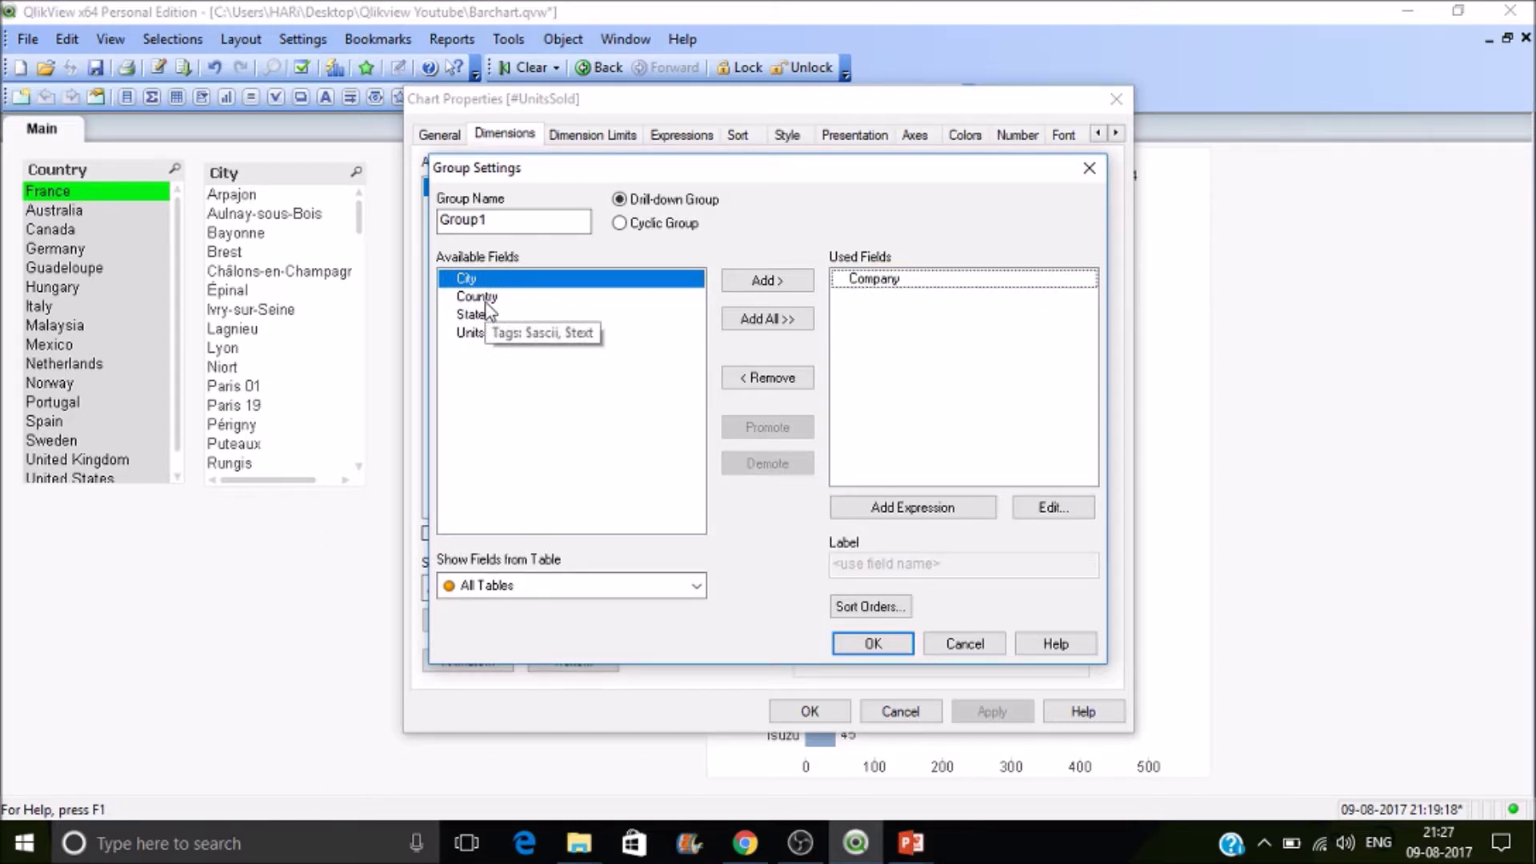
pyautogui.click(482, 297)
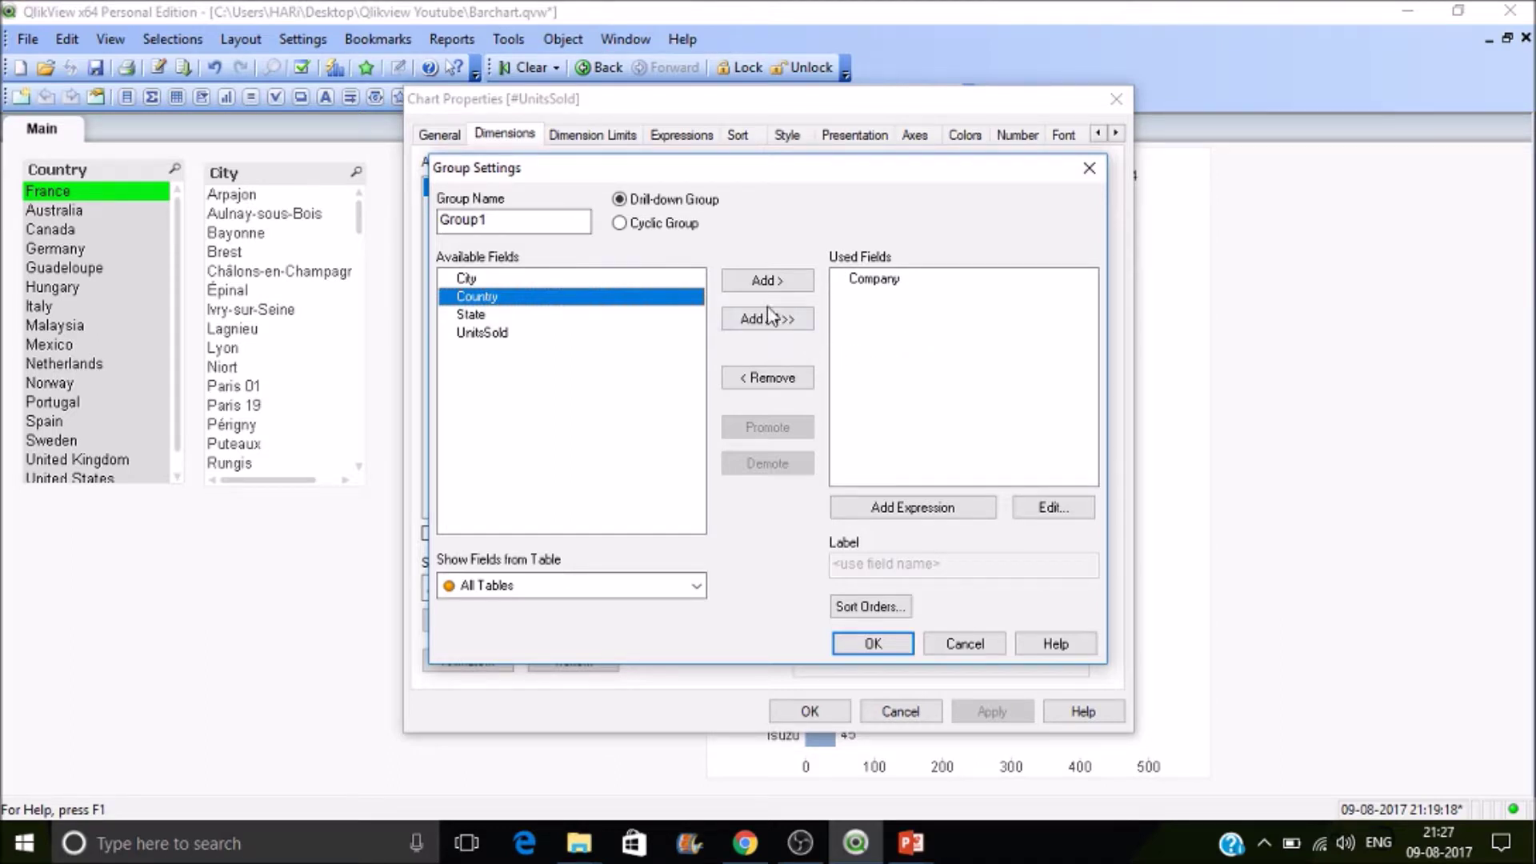
pyautogui.click(780, 282)
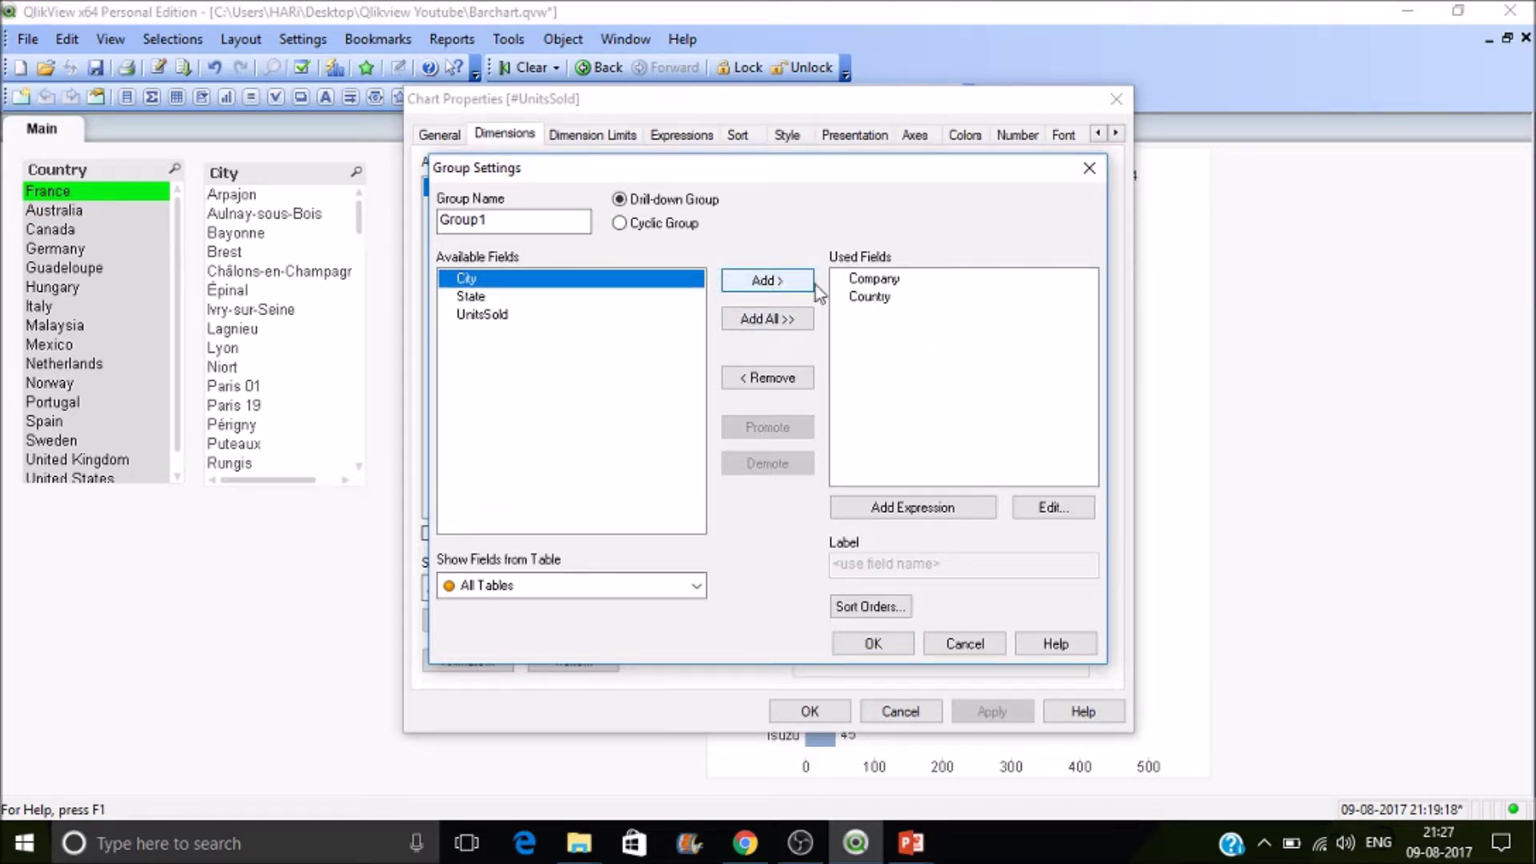
pyautogui.click(879, 297)
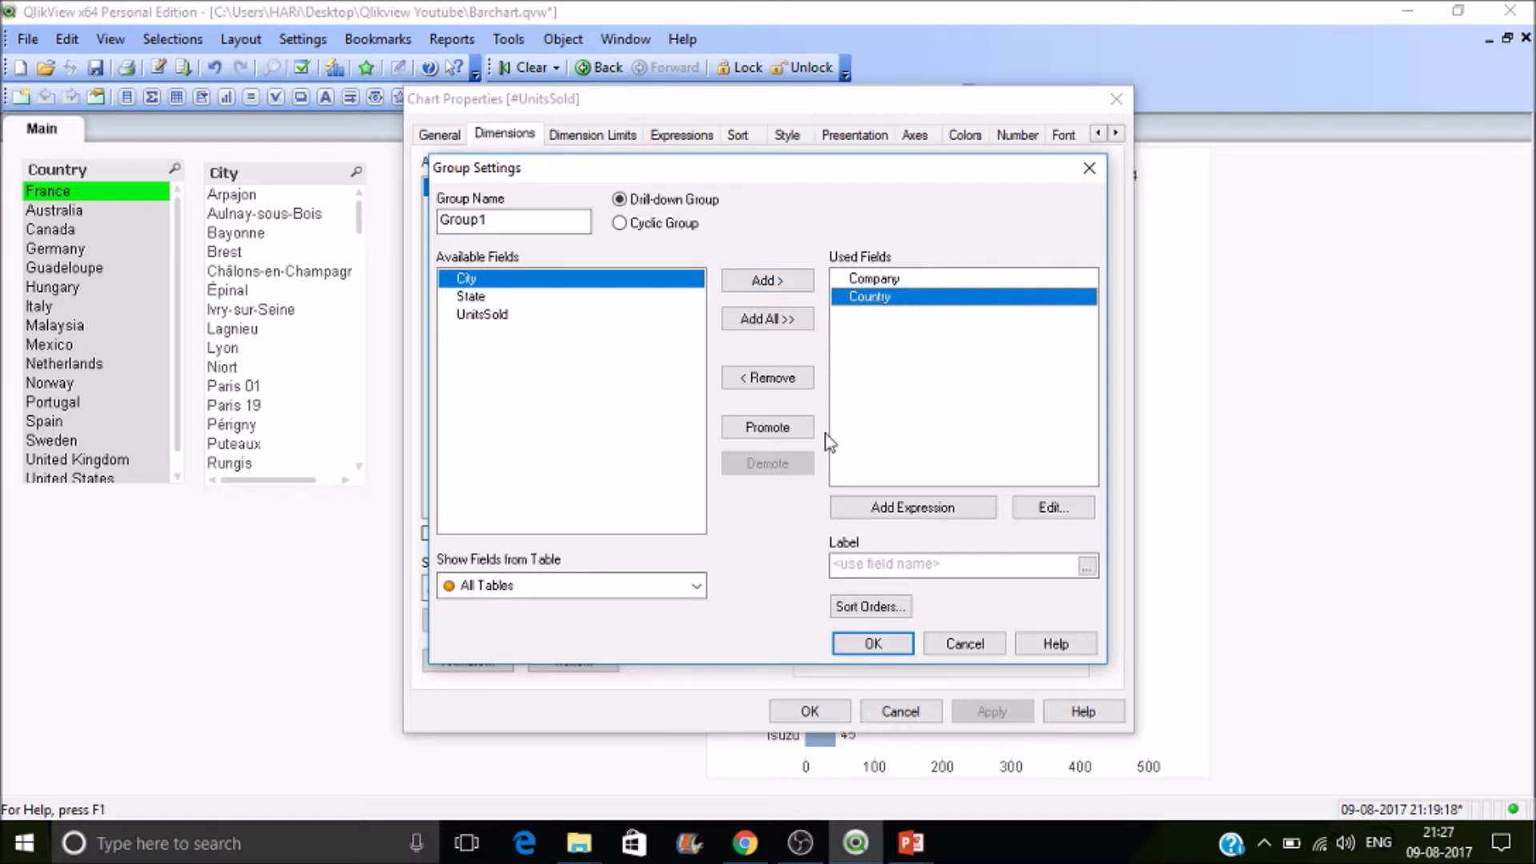
pyautogui.click(804, 432)
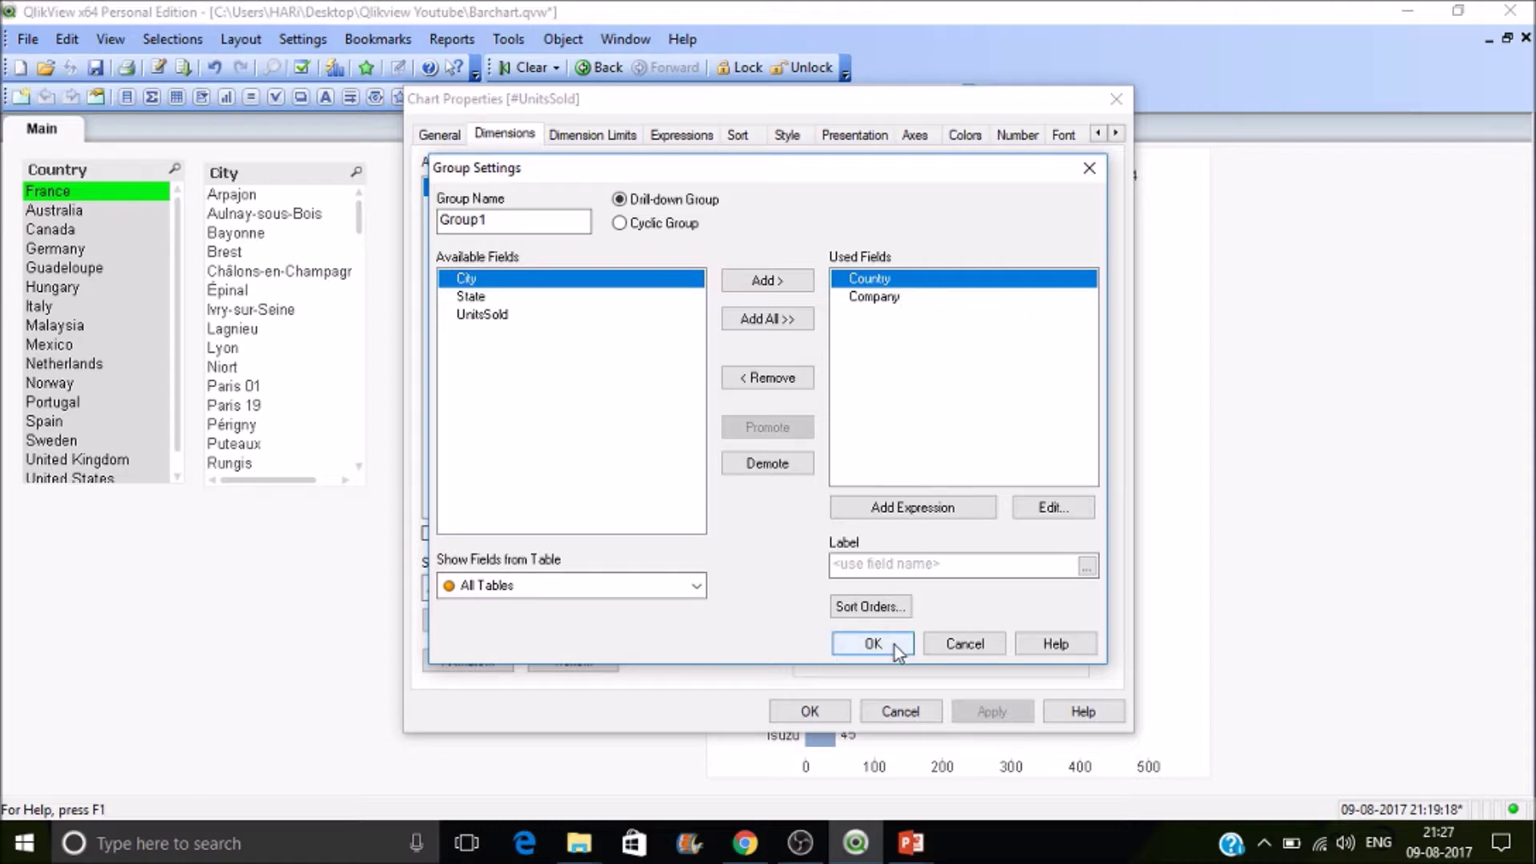
pyautogui.click(874, 644)
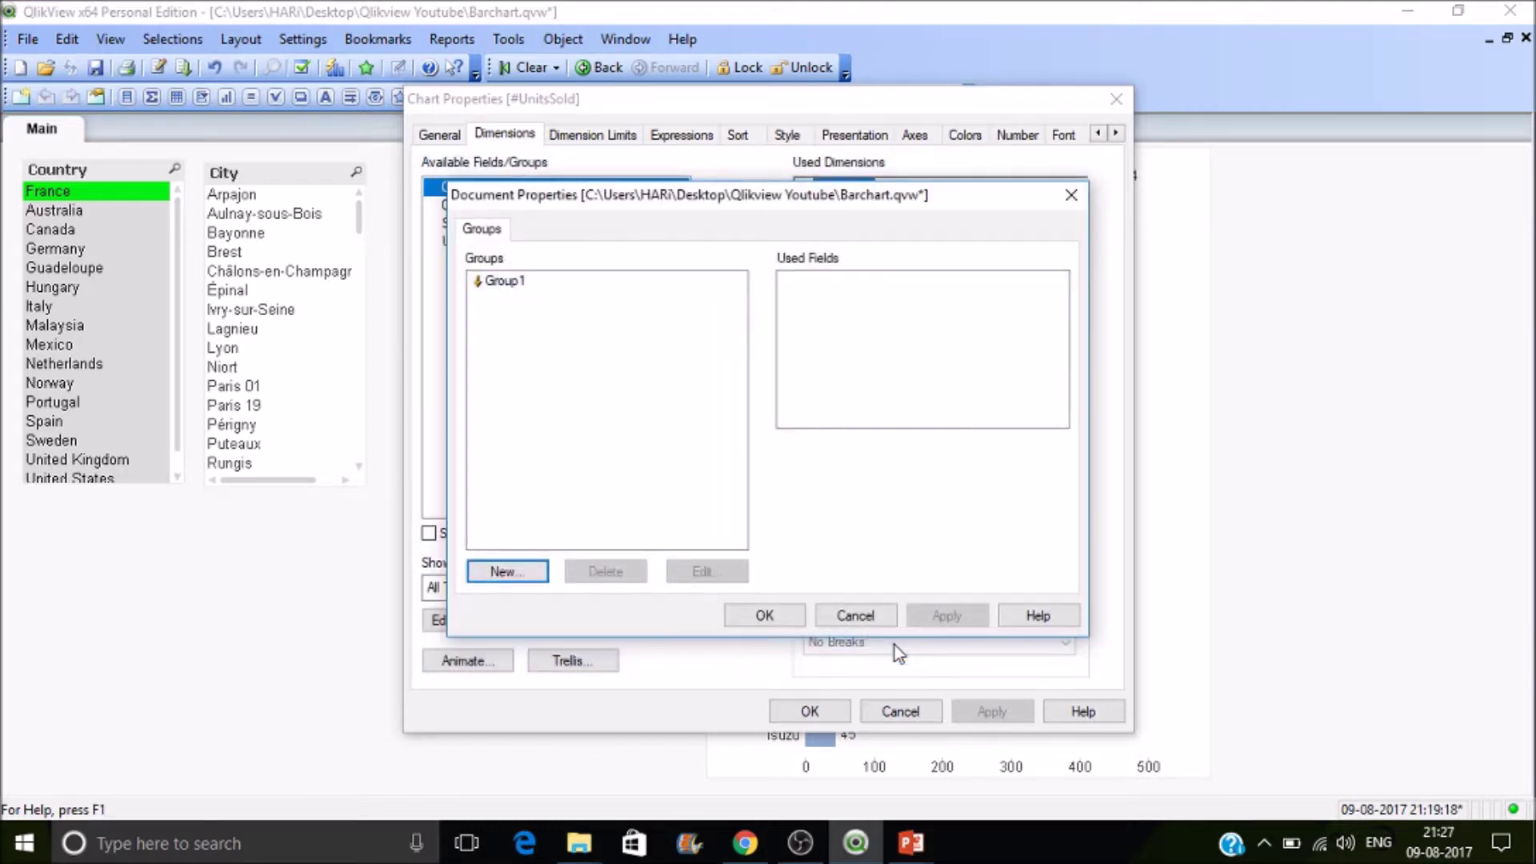
pyautogui.click(774, 618)
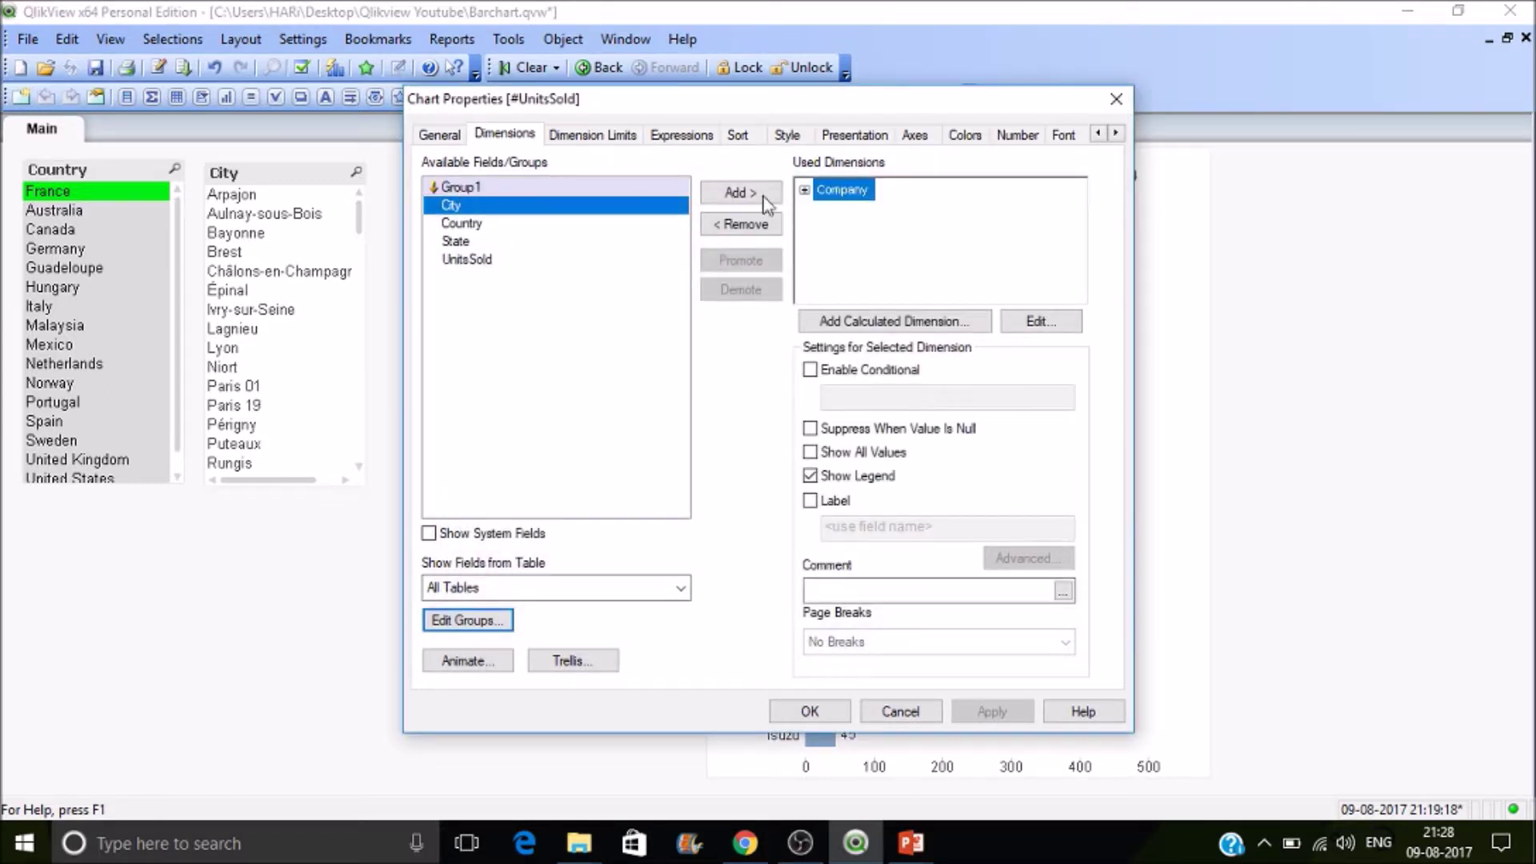
# - Replace the bar chart's Company dimension with the Group1 drill-down group and apply the change
pyautogui.click(740, 224)
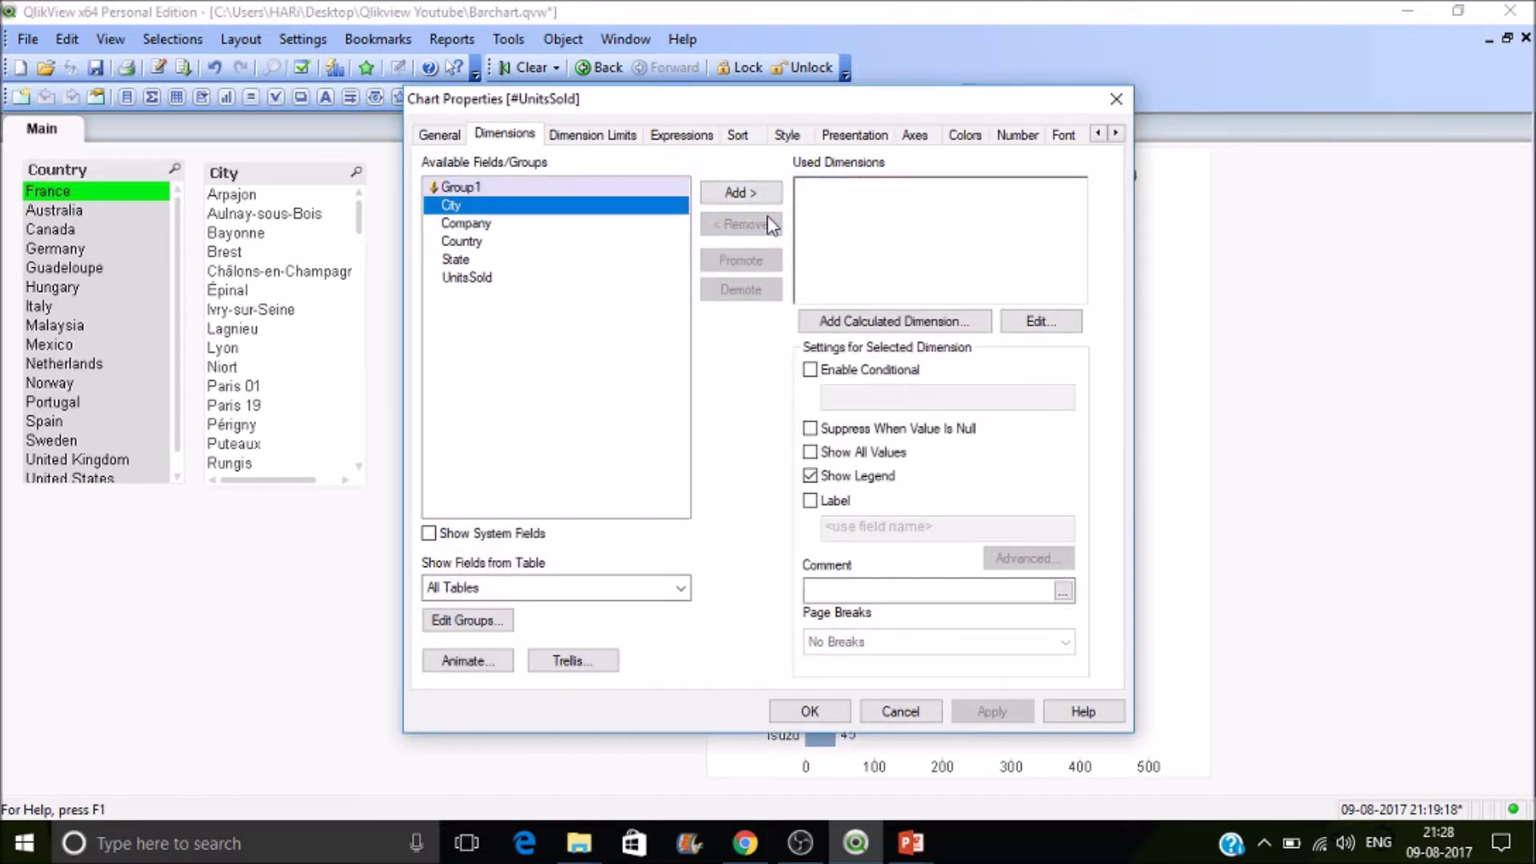
pyautogui.doubleClick(496, 190)
pyautogui.click(1007, 716)
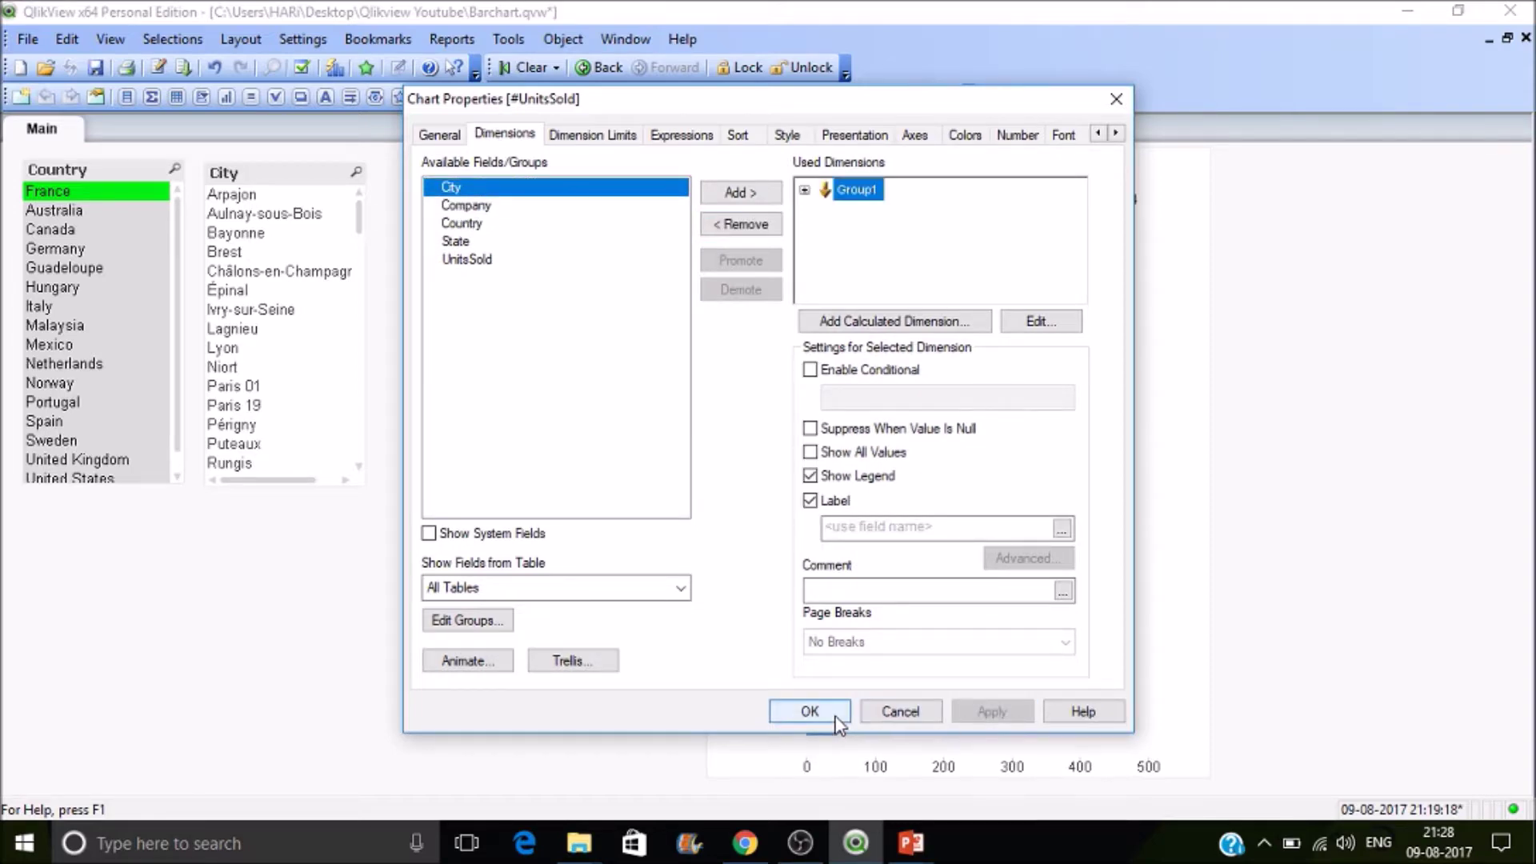
pyautogui.click(810, 712)
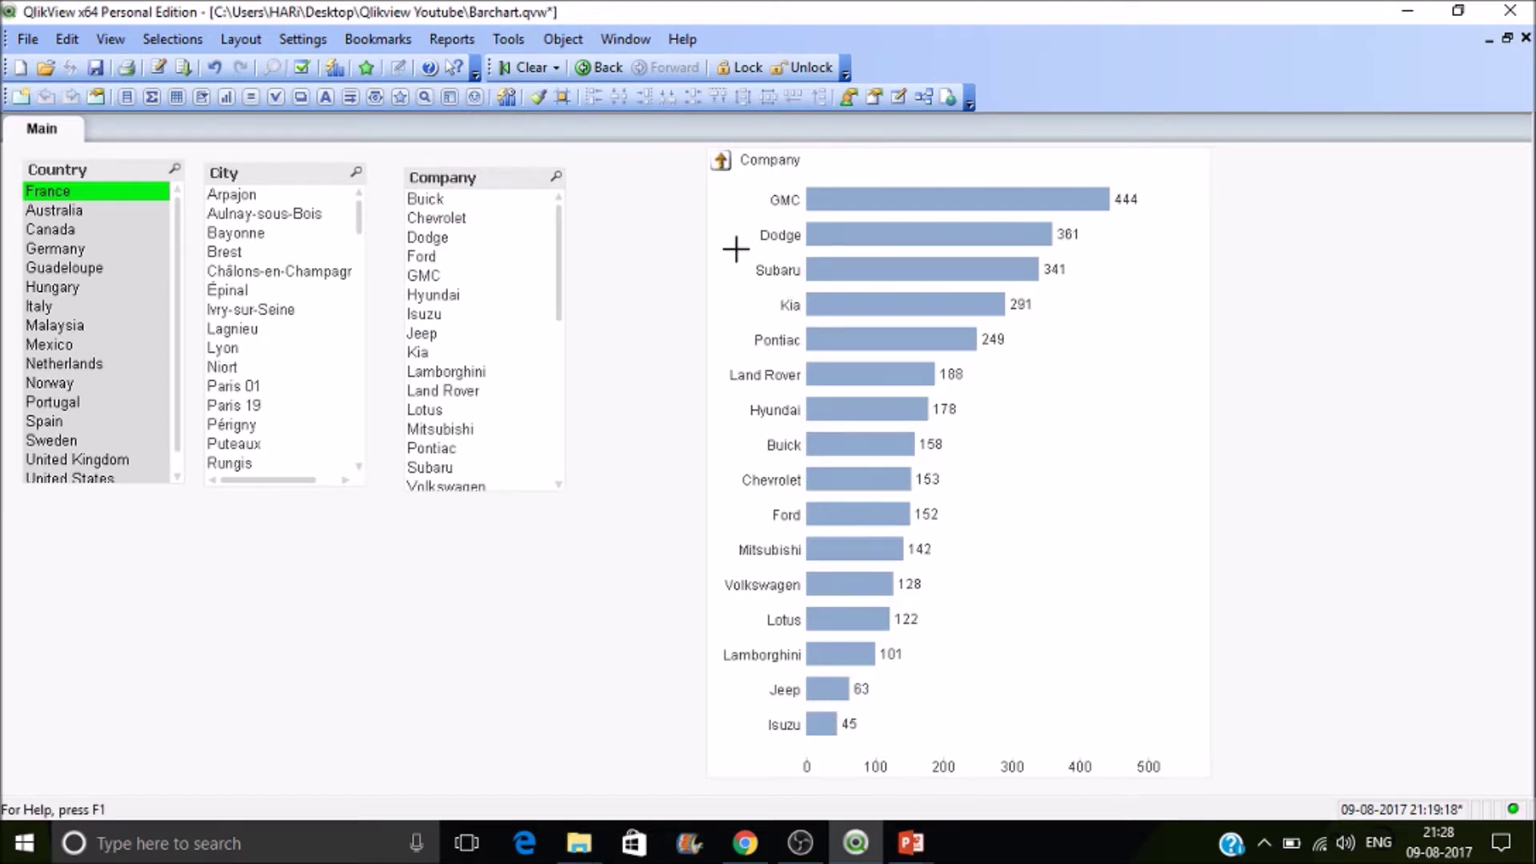
# - Drill up to the country level, drill into Portugal, select and release the Porsche bar, and return to countries
pyautogui.click(722, 162)
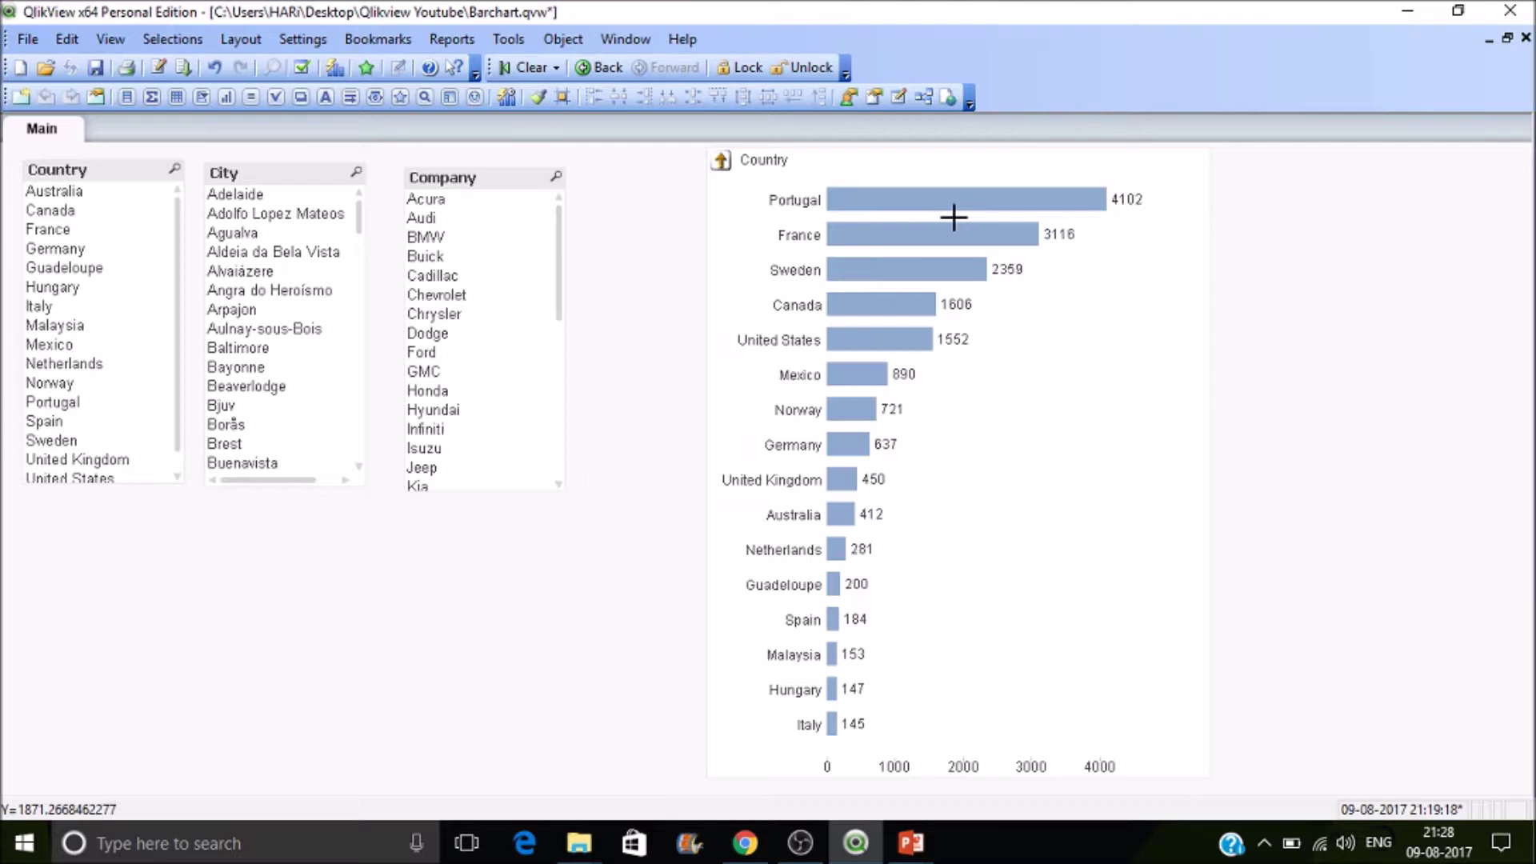
pyautogui.click(993, 196)
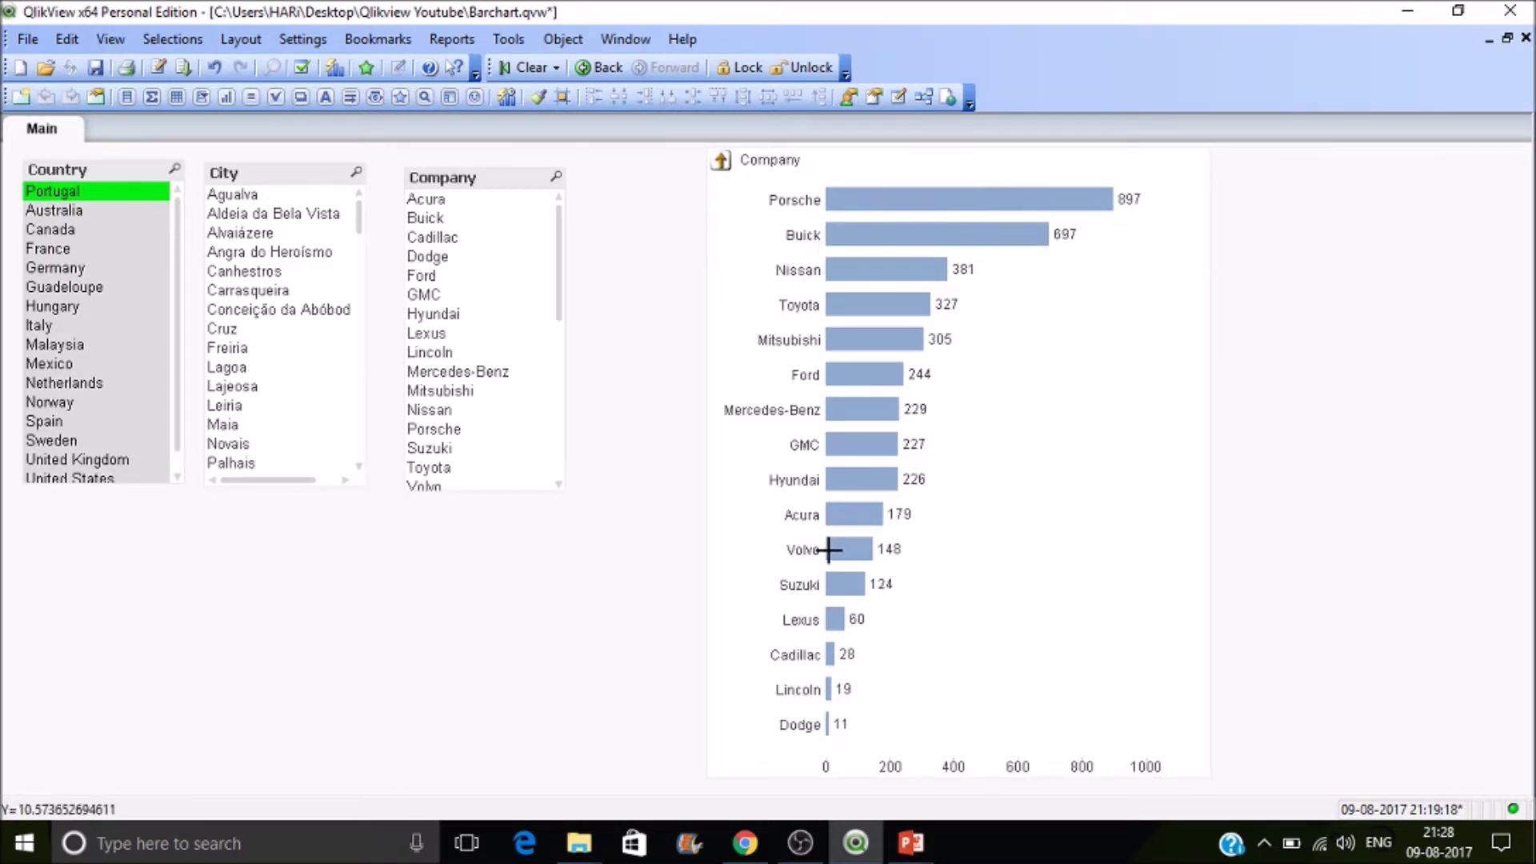
pyautogui.click(937, 200)
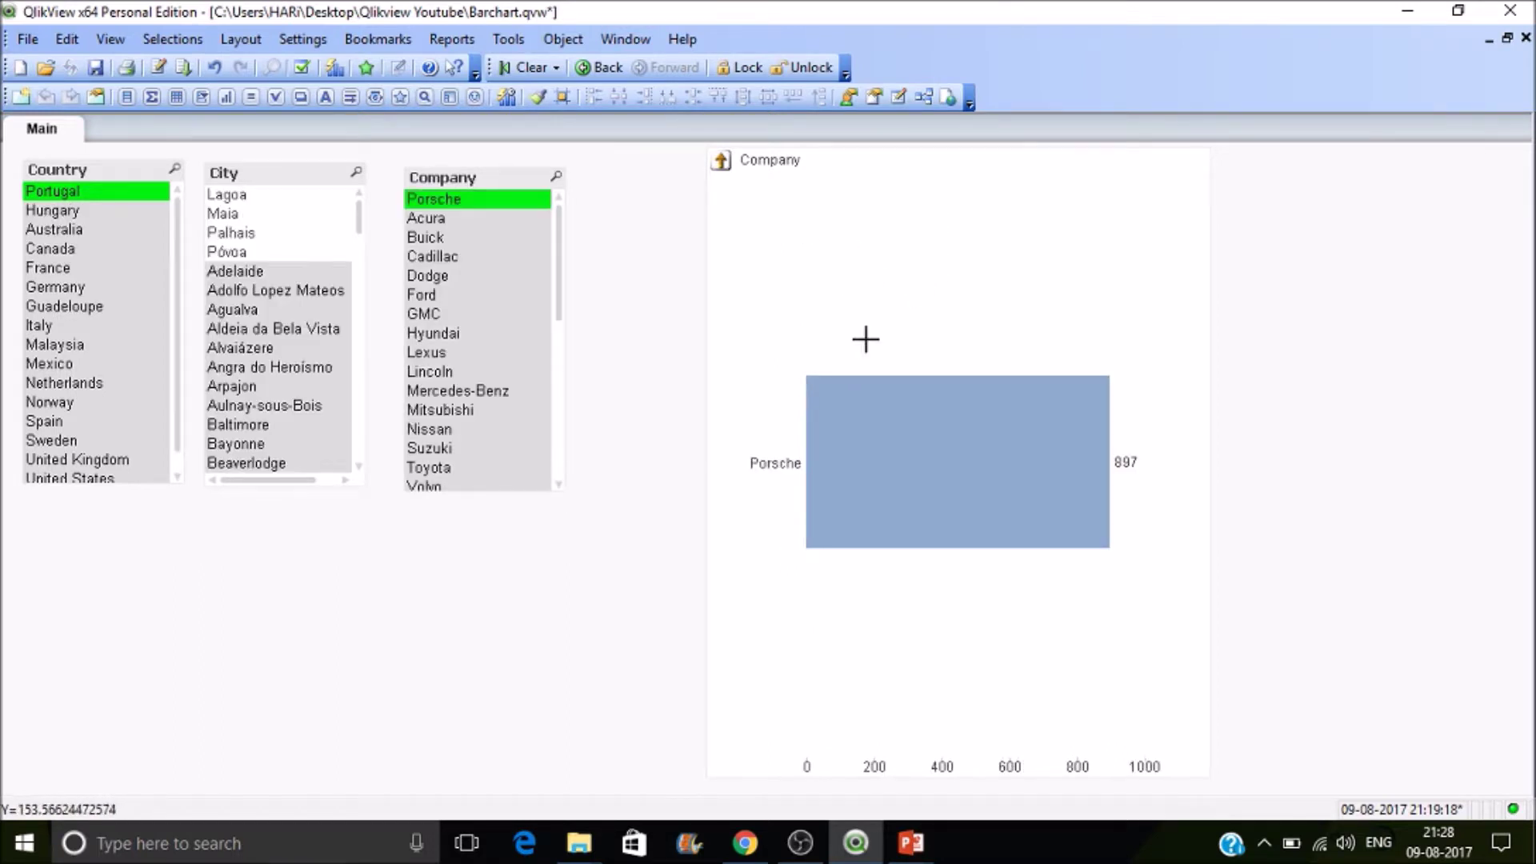
pyautogui.click(885, 416)
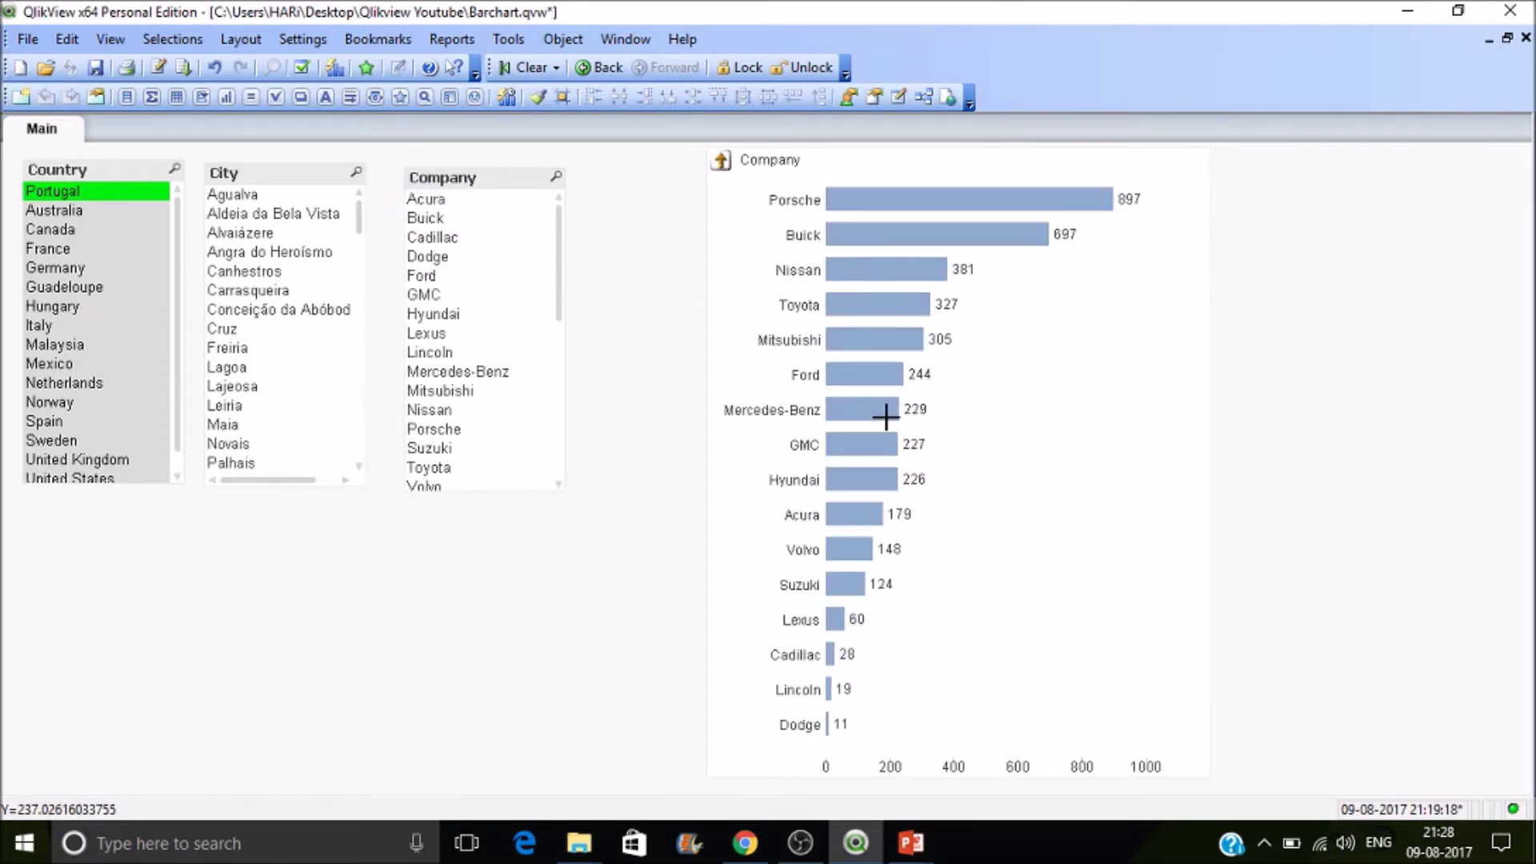
pyautogui.click(720, 164)
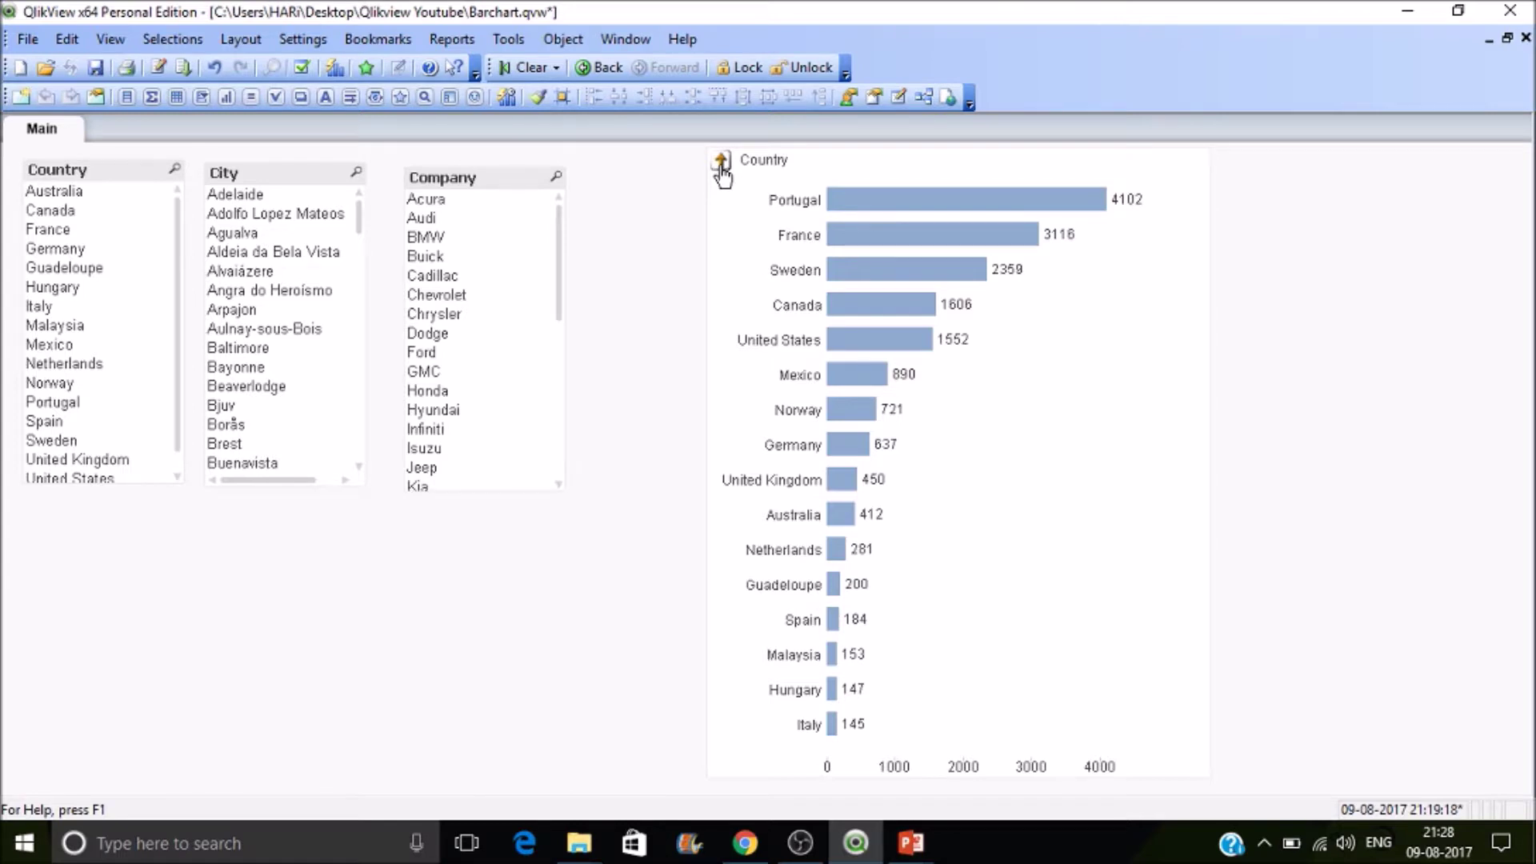
pyautogui.rightClick(737, 185)
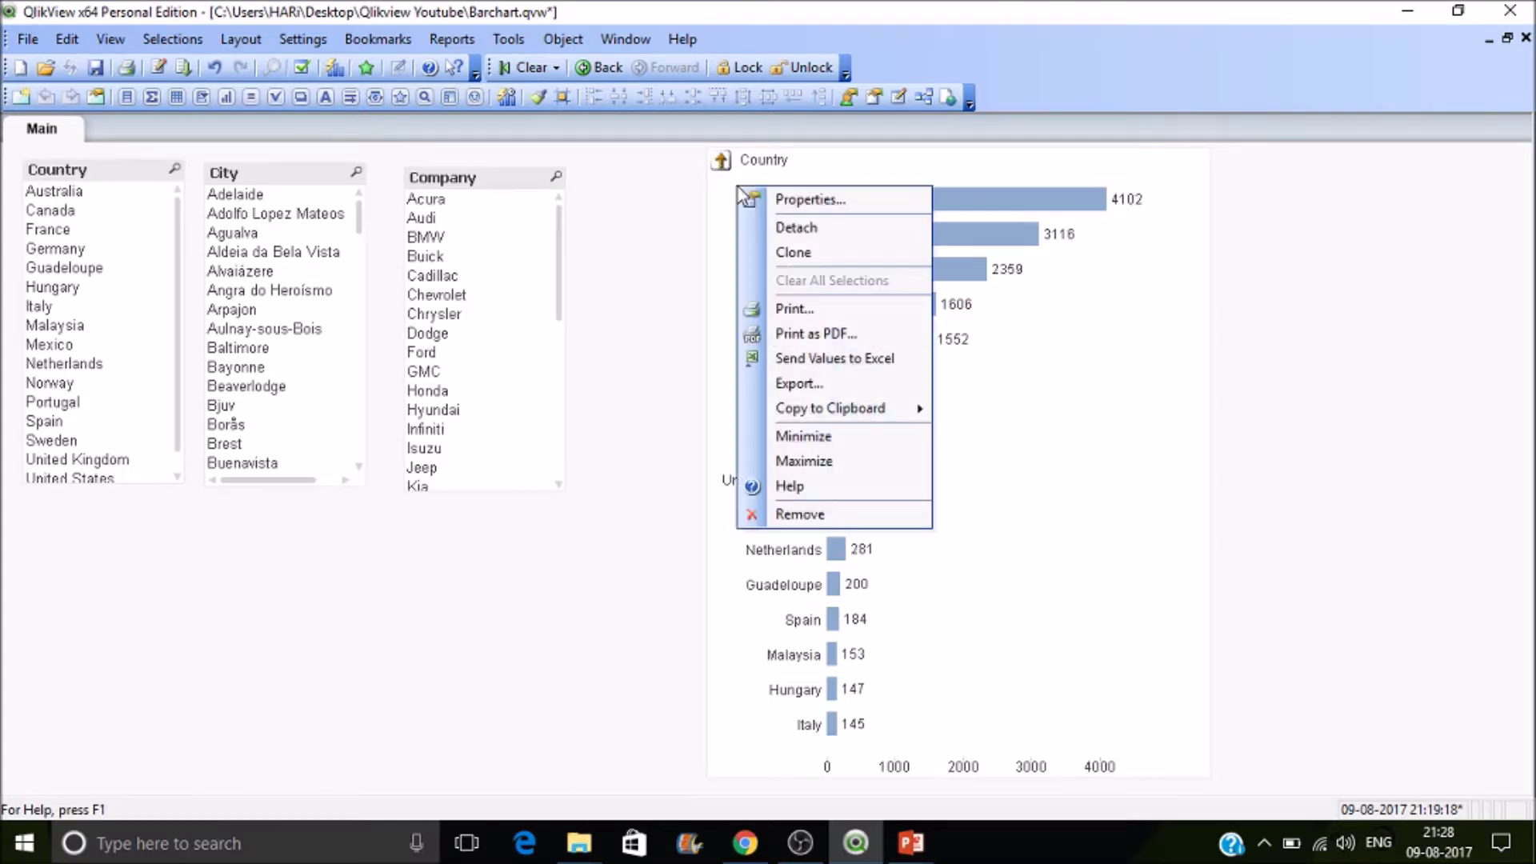
pyautogui.click(753, 198)
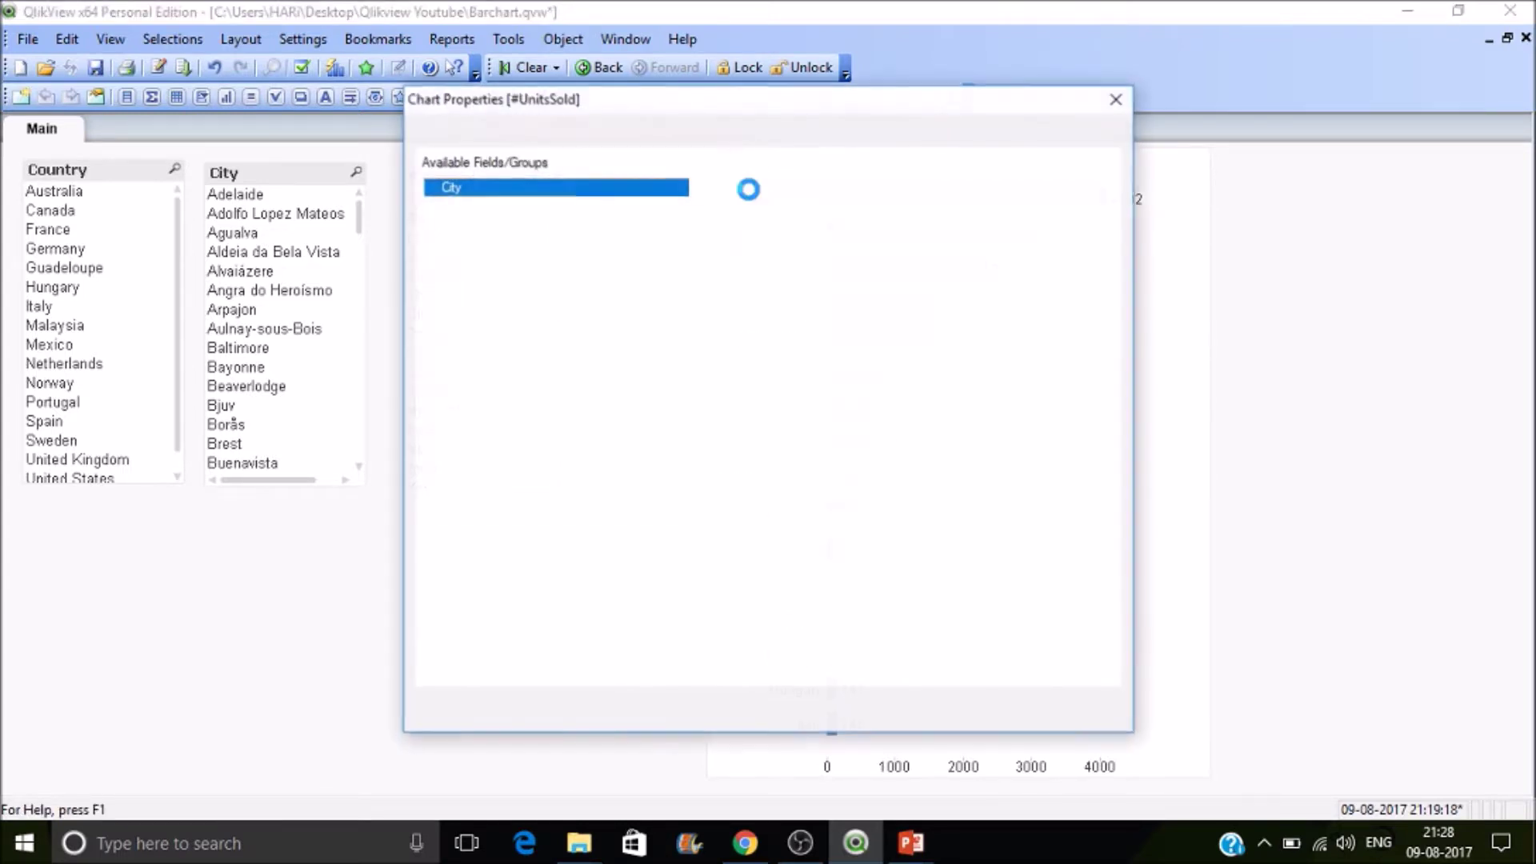
pyautogui.click(1111, 96)
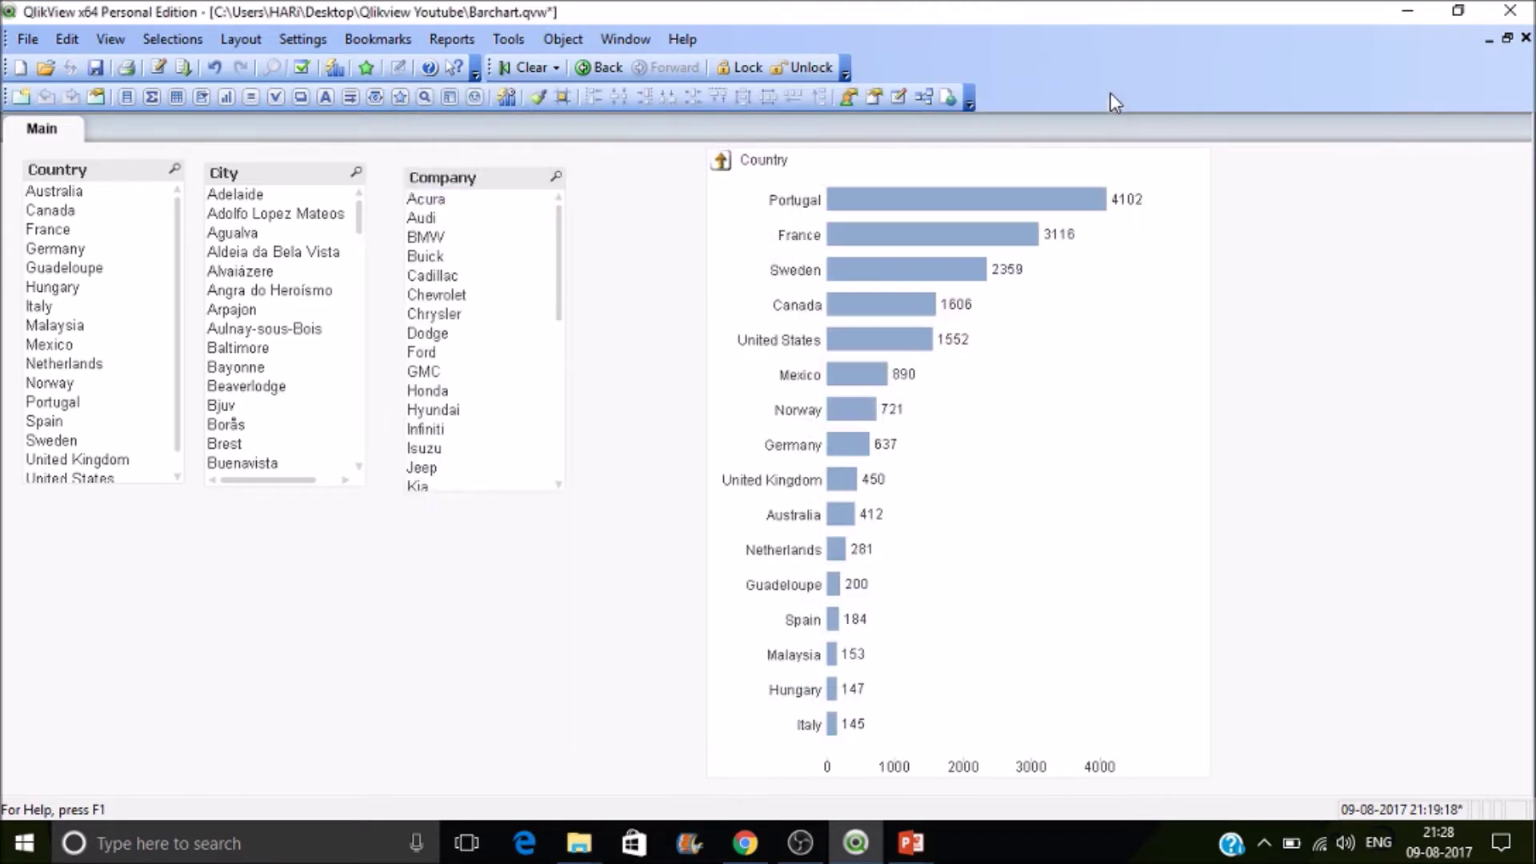
# - Start another drill-down group named Group2 from the bar chart's dimension settings
pyautogui.rightClick(783, 163)
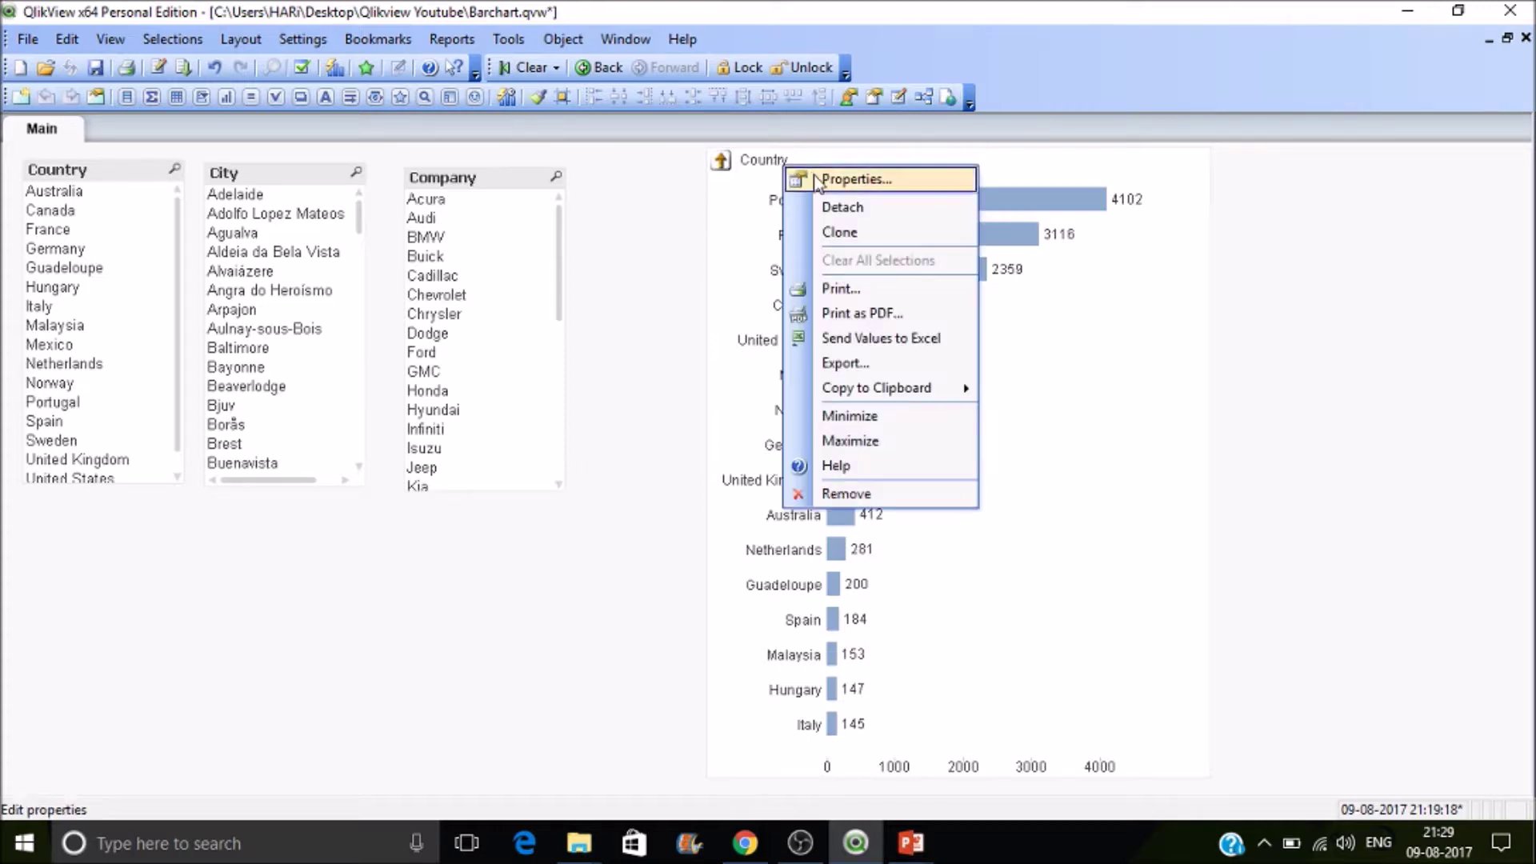
pyautogui.click(813, 176)
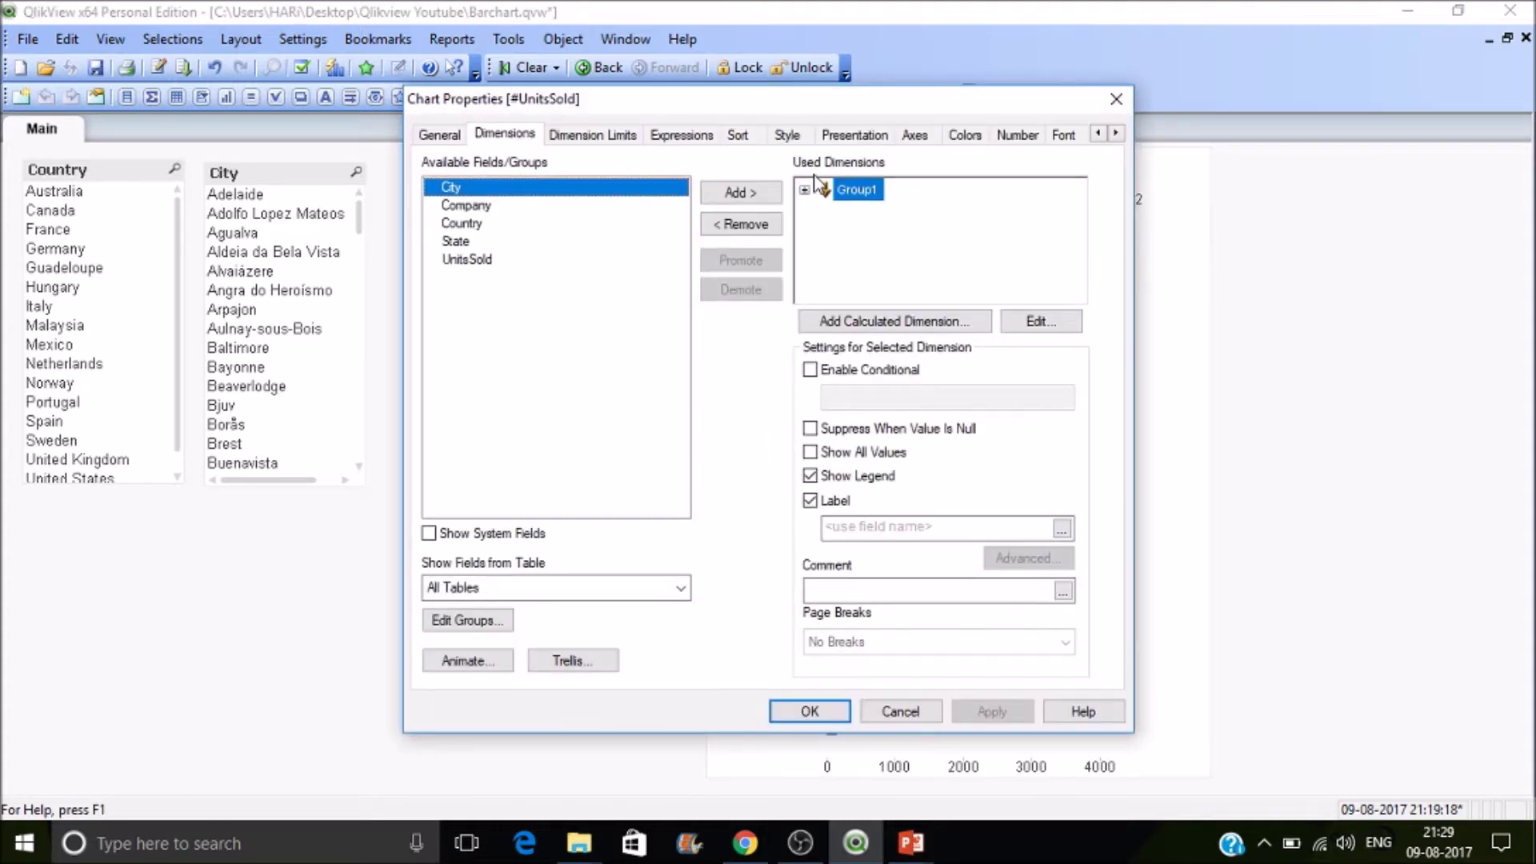
pyautogui.click(492, 624)
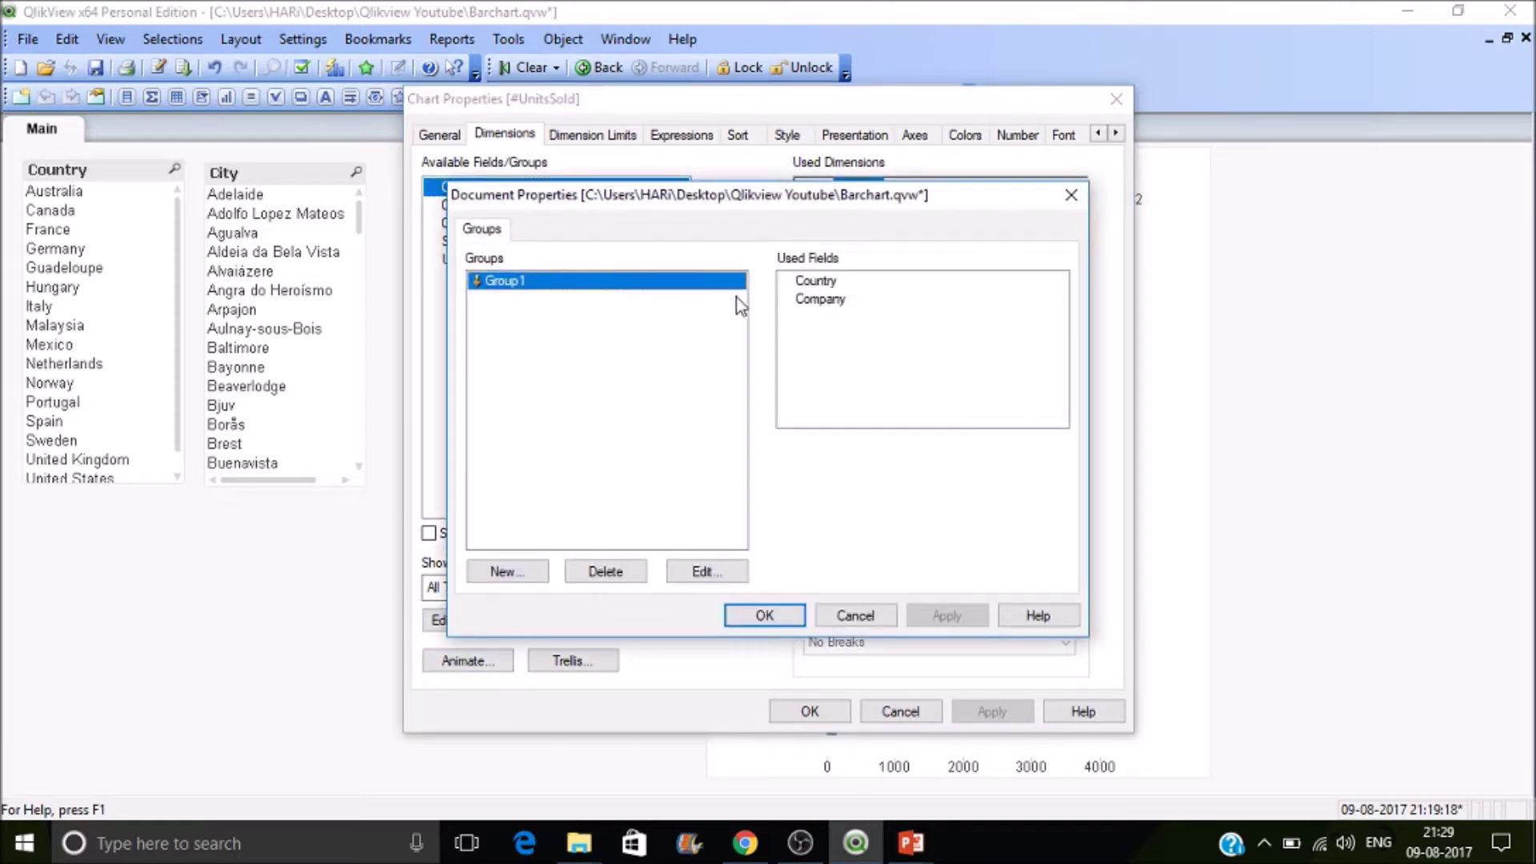
pyautogui.click(536, 574)
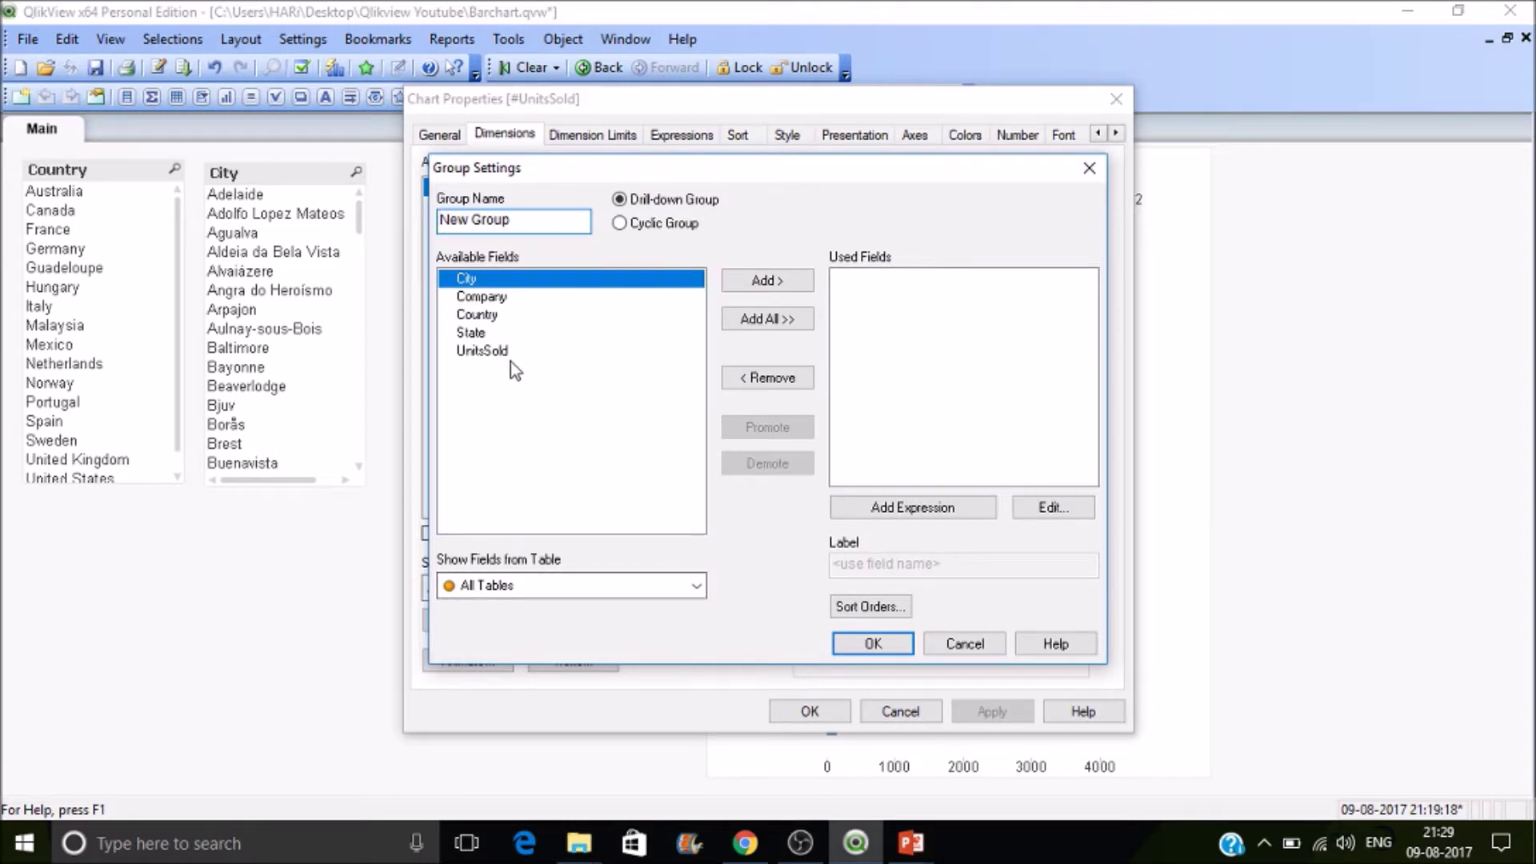
pyautogui.write('Group')
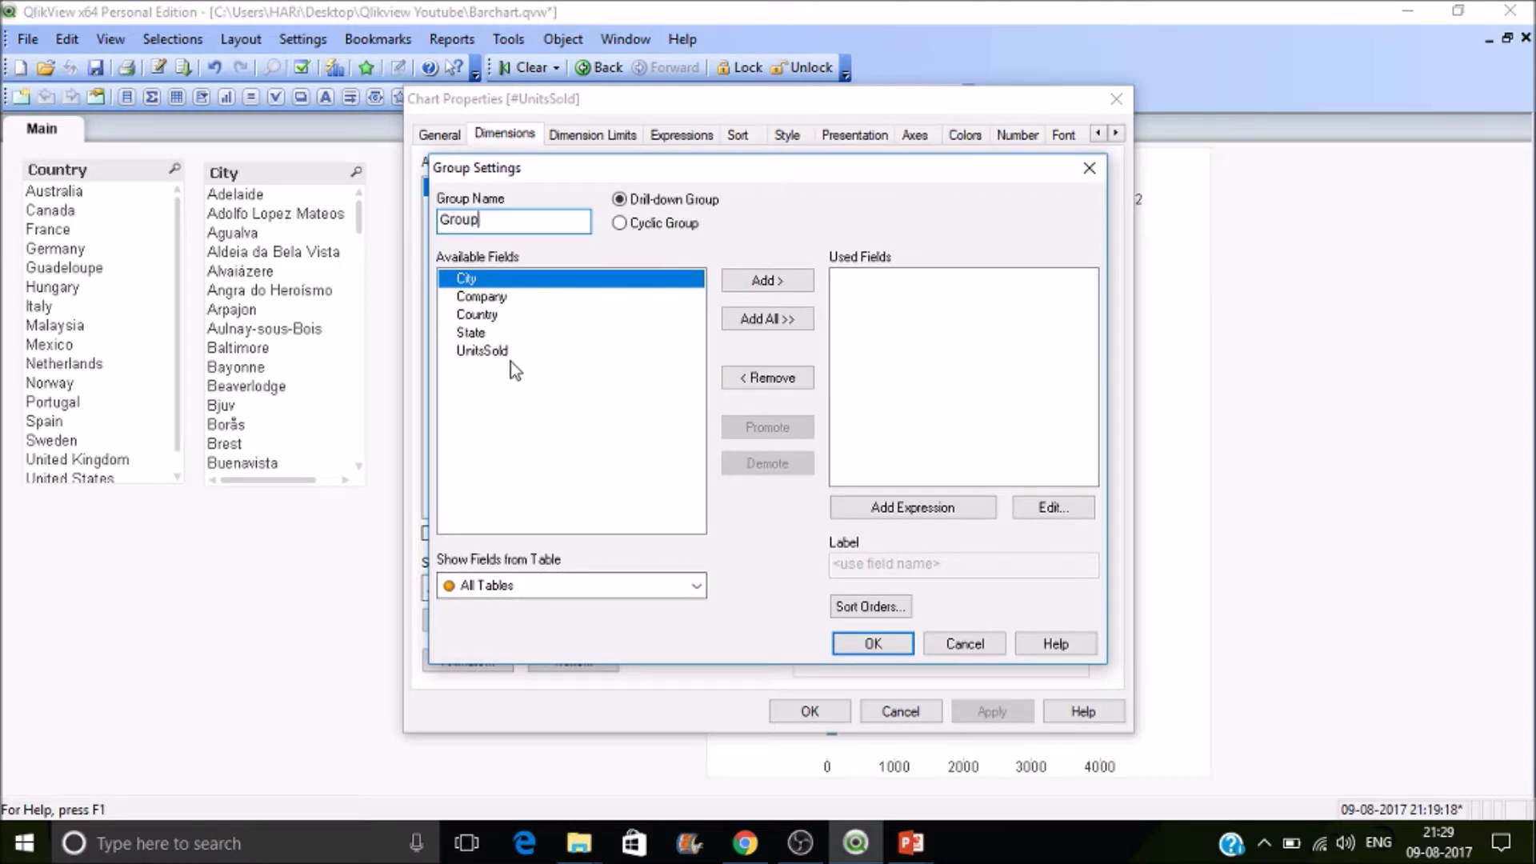
pyautogui.write('2')
# - Fill Group2 with Country, State and Company, make it a cyclic group, and save it
pyautogui.click(476, 316)
pyautogui.doubleClick(476, 316)
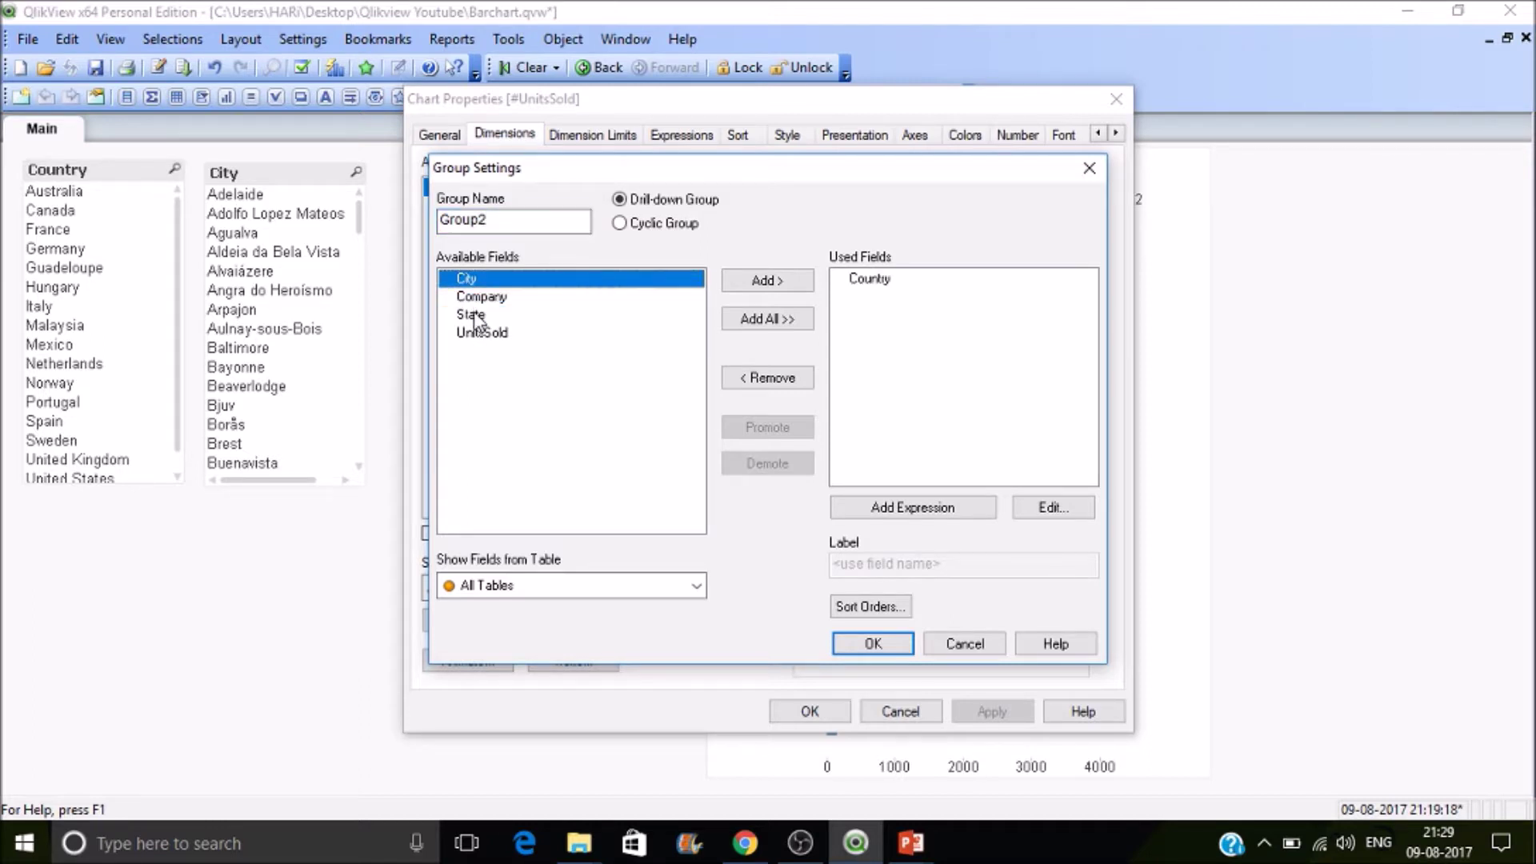
pyautogui.click(476, 316)
pyautogui.doubleClick(476, 316)
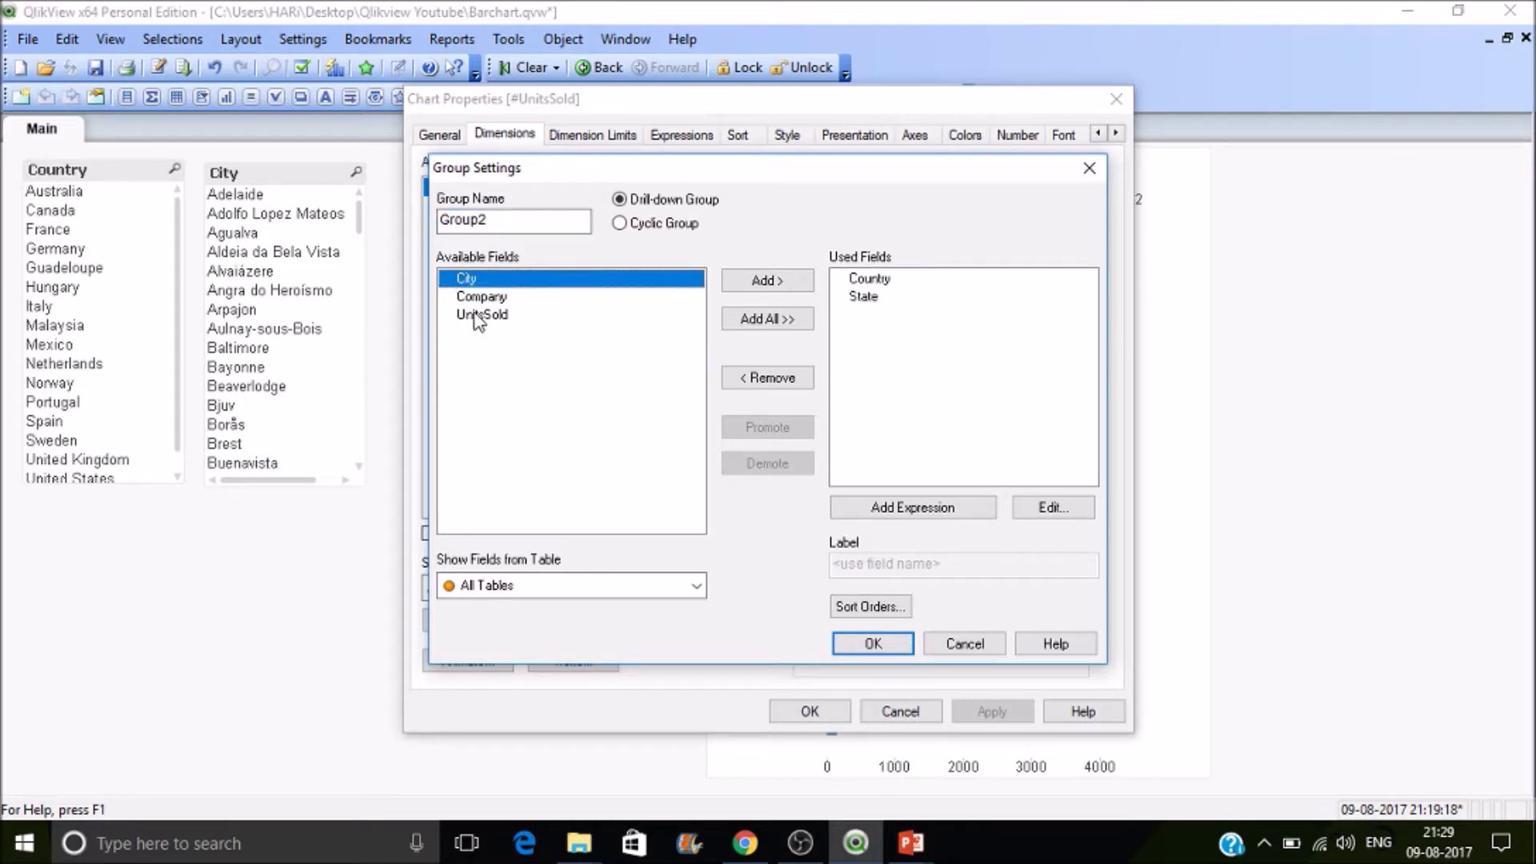
pyautogui.click(499, 297)
pyautogui.doubleClick(499, 298)
pyautogui.click(662, 228)
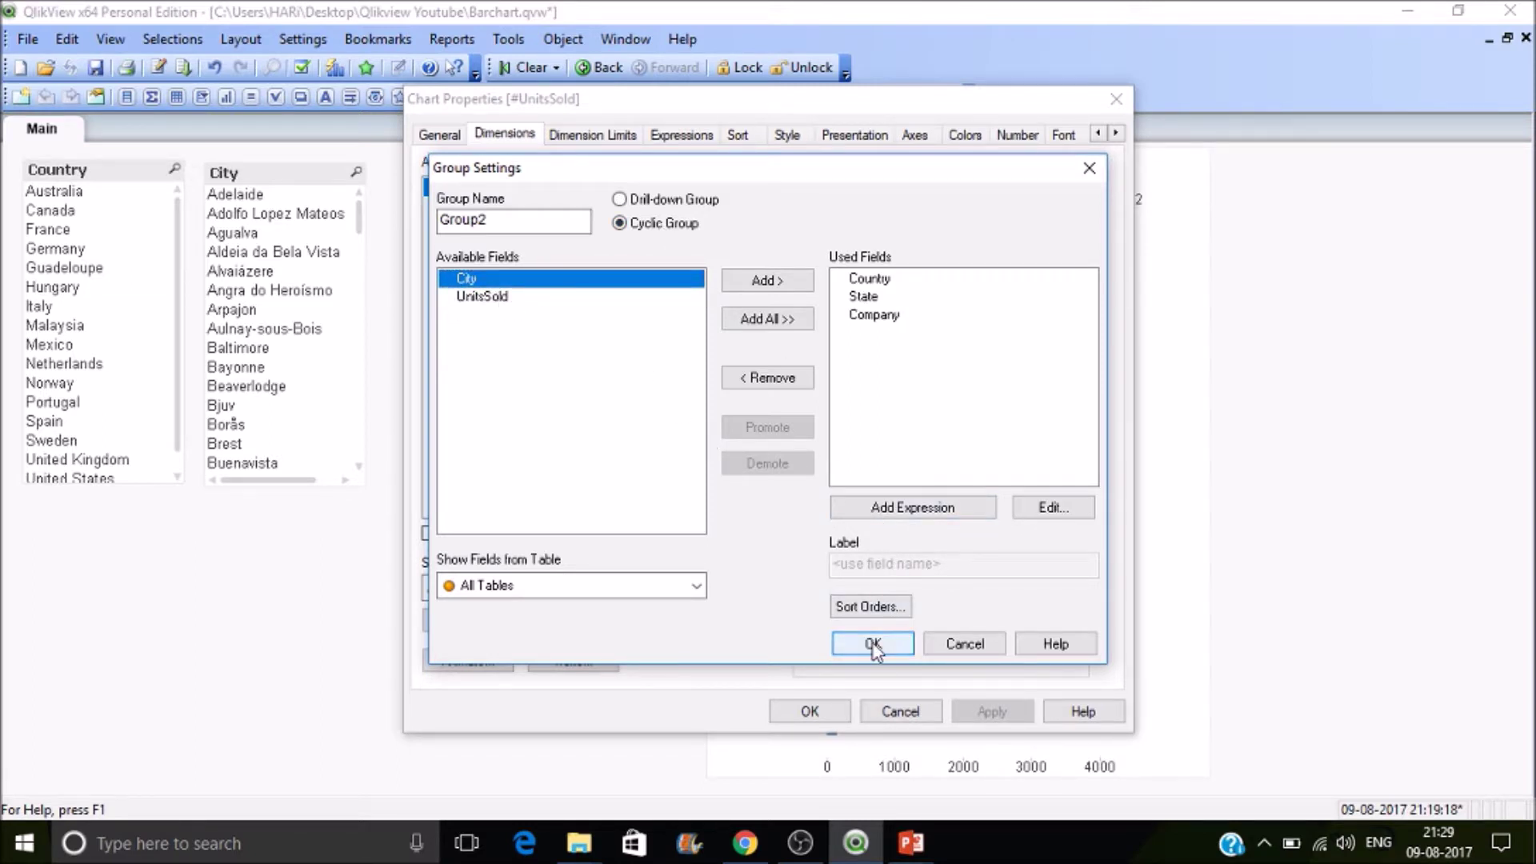
pyautogui.click(872, 644)
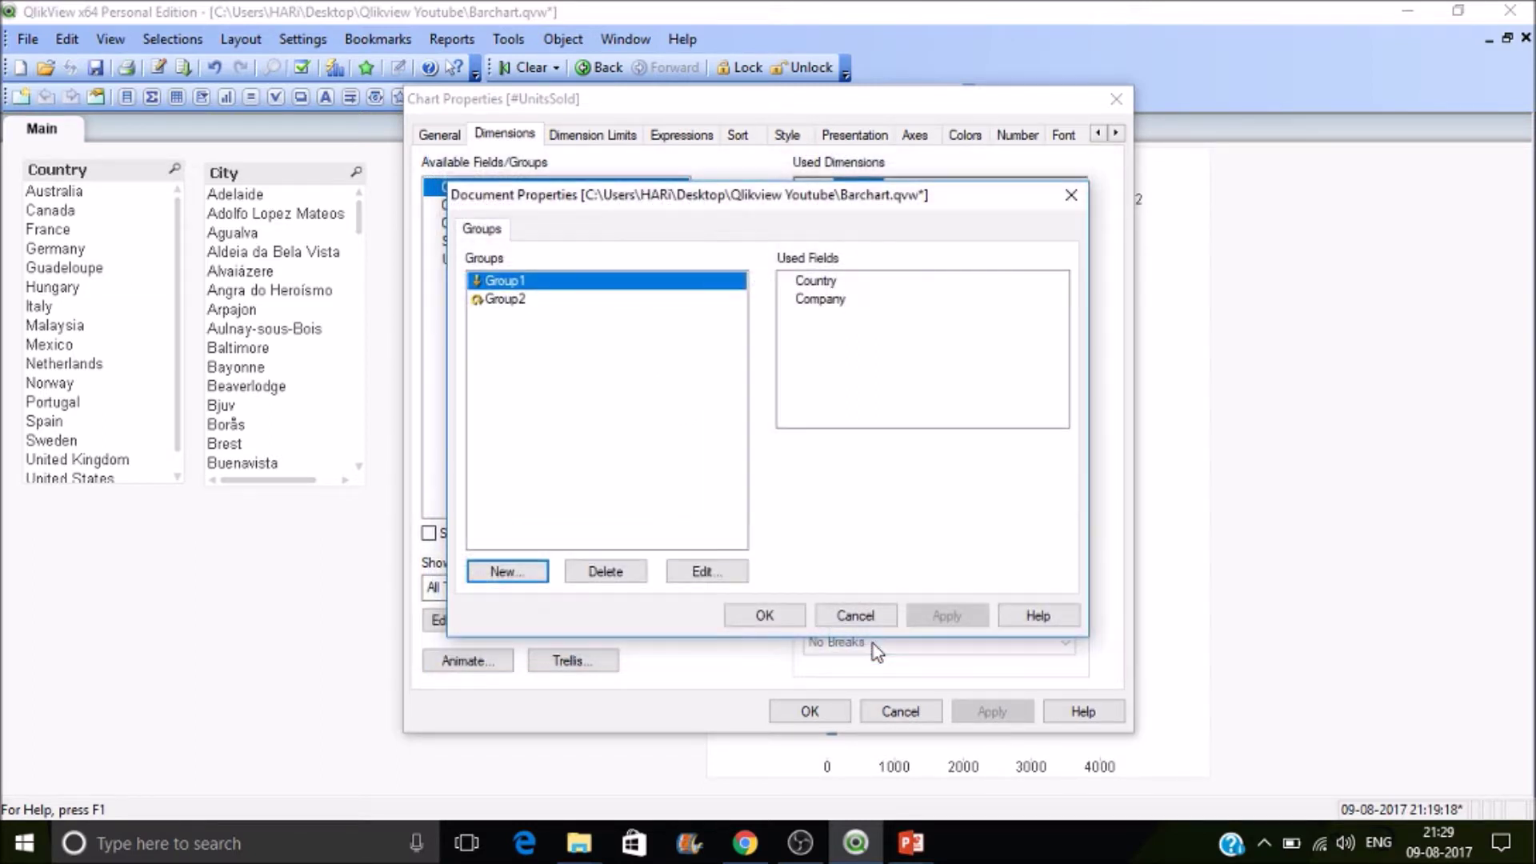
# - Replace the bar chart's Group1 dimension with the cyclic Group2 and confirm the chart properties
pyautogui.click(766, 615)
pyautogui.click(742, 226)
pyautogui.click(482, 205)
pyautogui.doubleClick(481, 204)
pyautogui.click(812, 711)
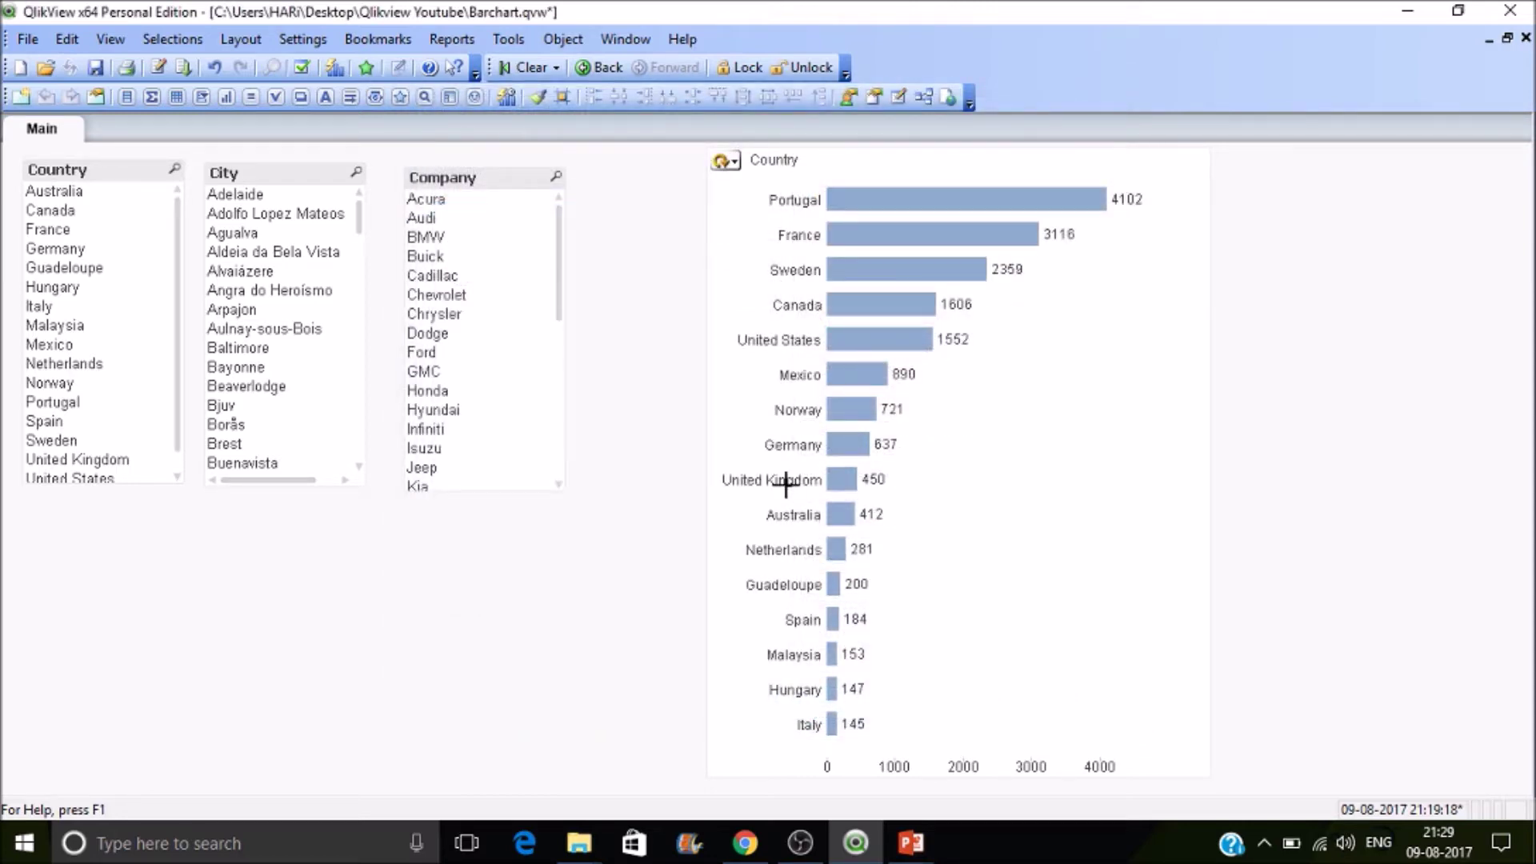
# - Cycle the bar chart's dimension to Company and back to Country
pyautogui.click(732, 168)
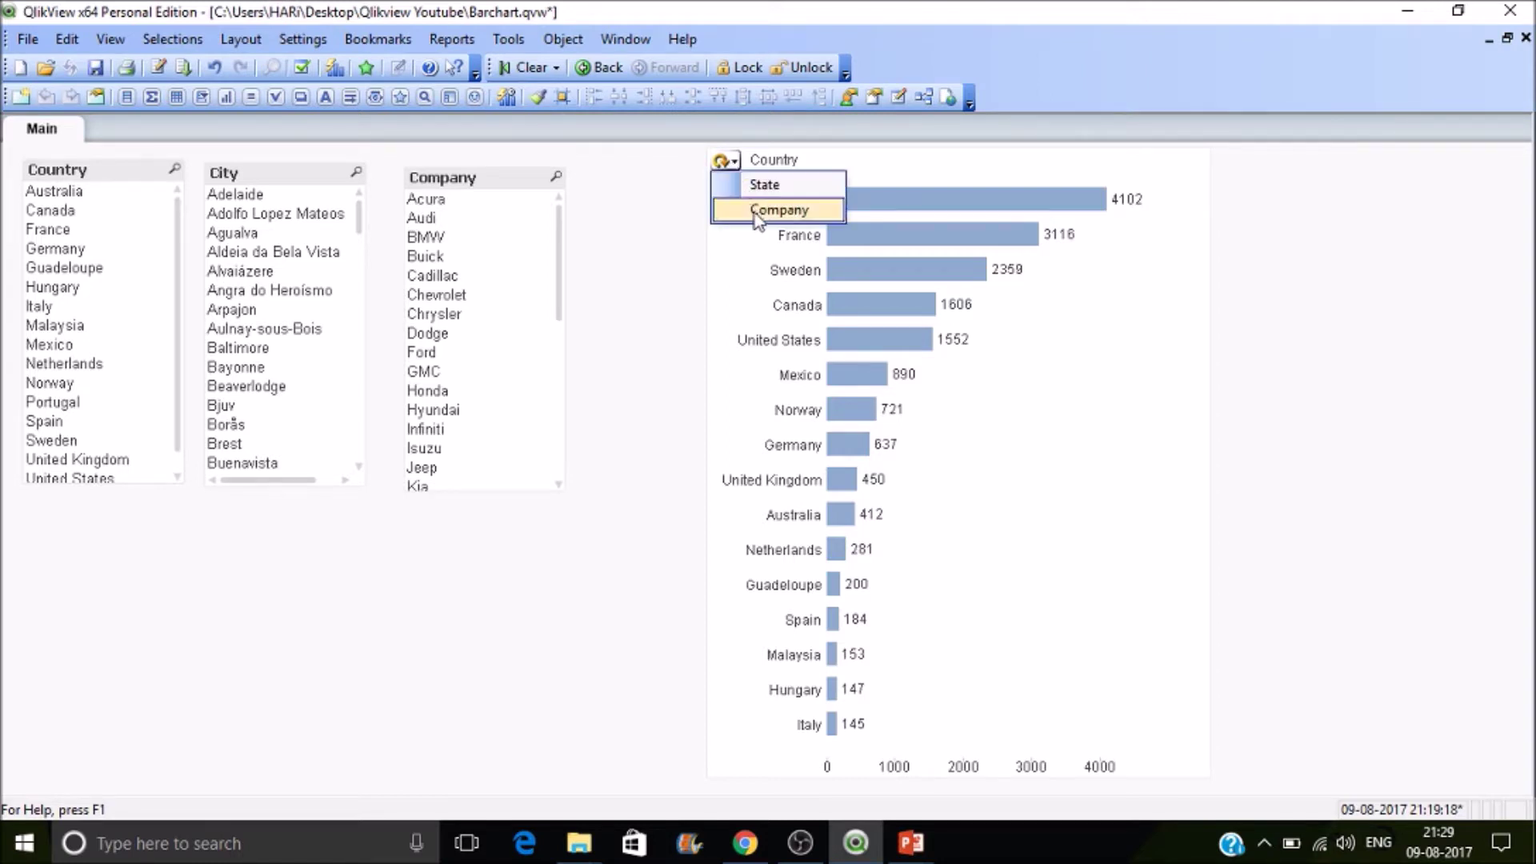
pyautogui.click(756, 212)
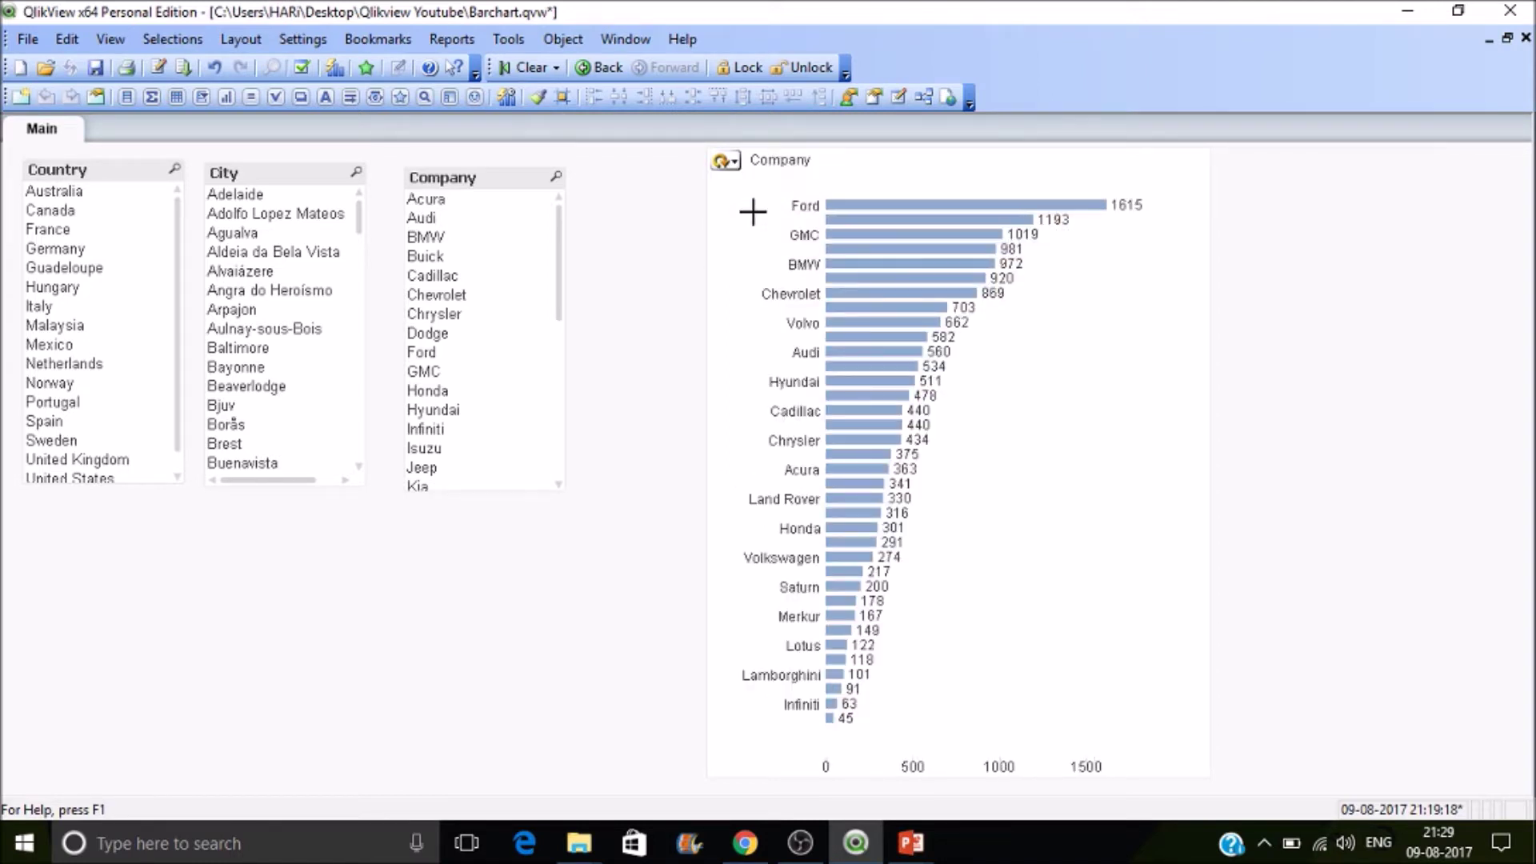
pyautogui.click(728, 162)
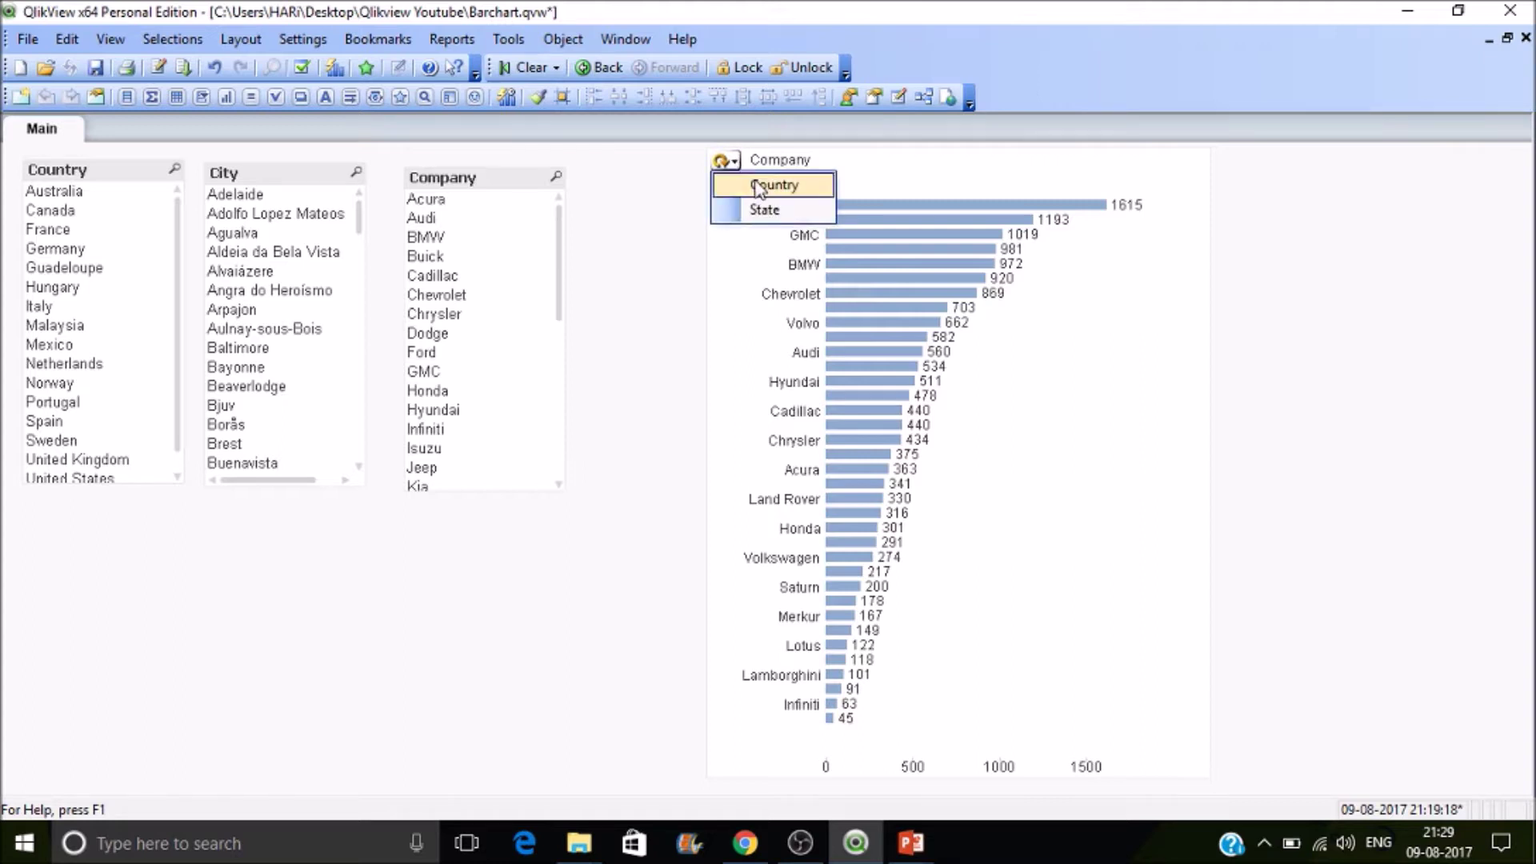
pyautogui.click(757, 186)
pyautogui.click(872, 196)
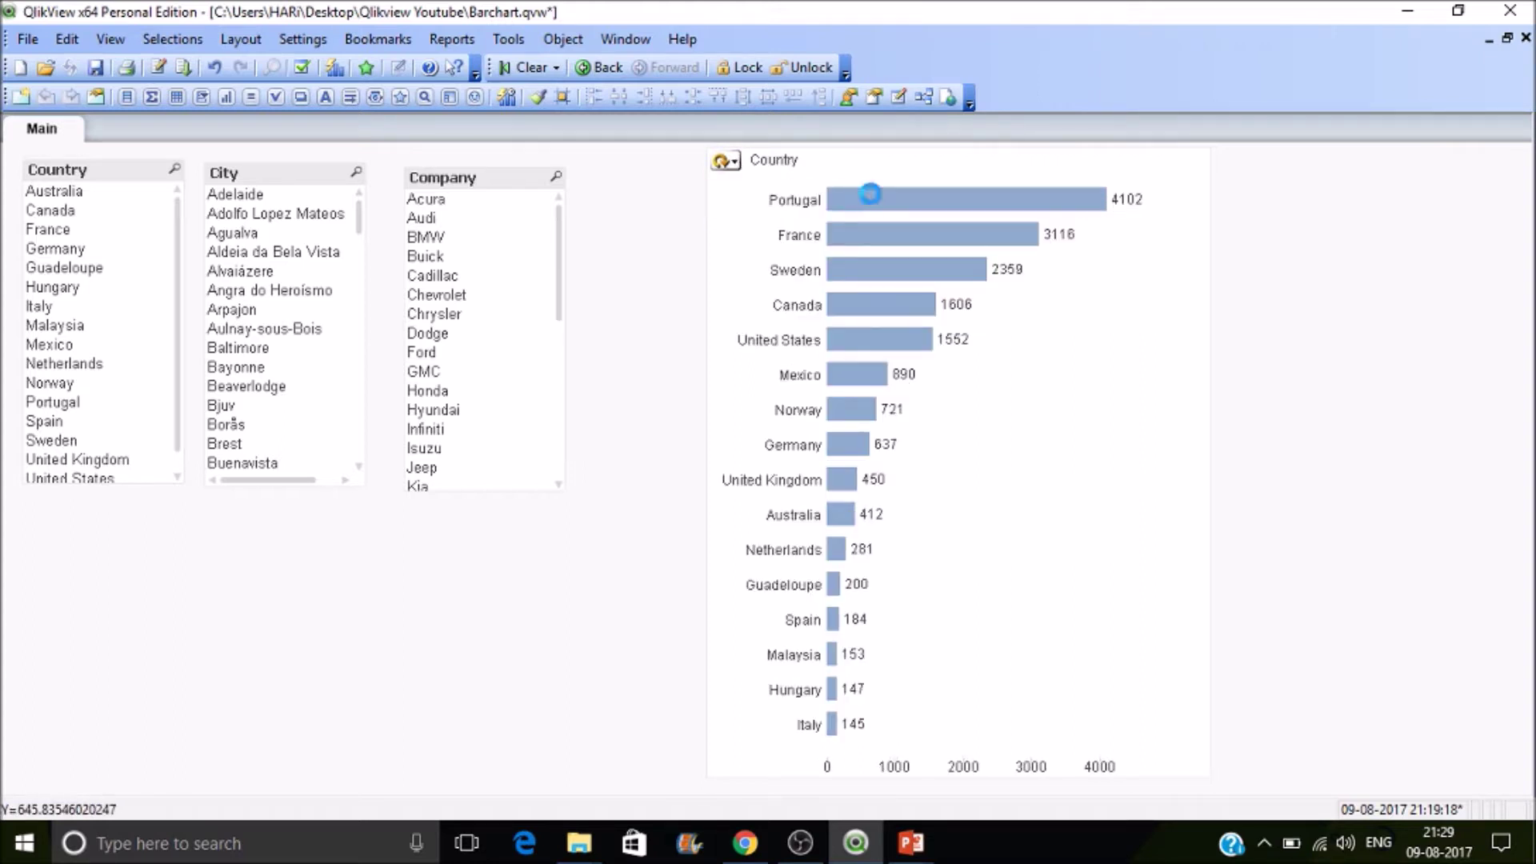
pyautogui.click(884, 399)
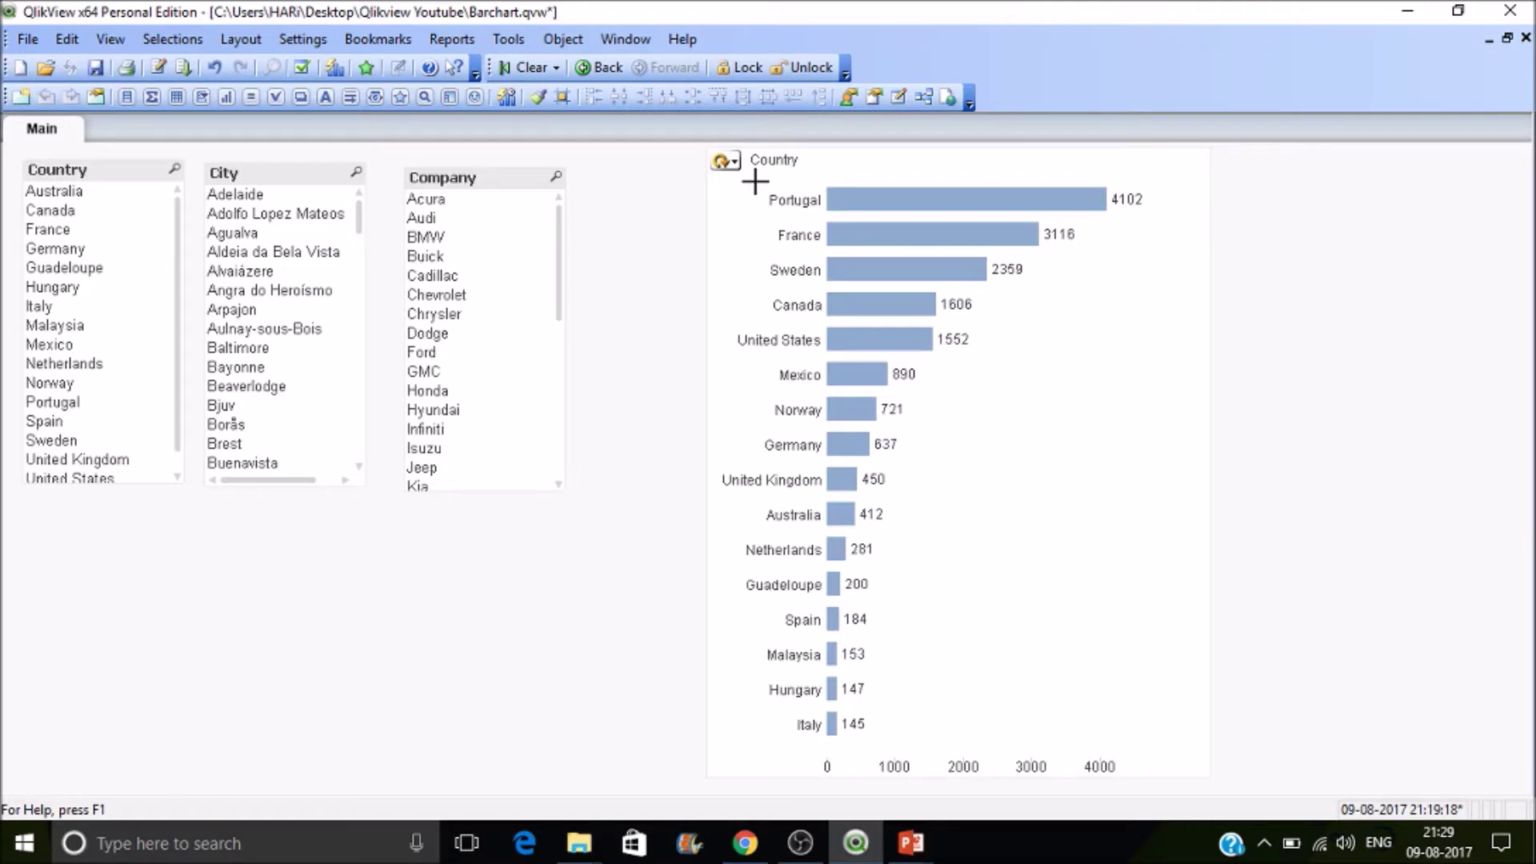
# - Add the expression Avg(UnitsSold) to the bar chart with values on data points, and apply it
pyautogui.rightClick(1063, 322)
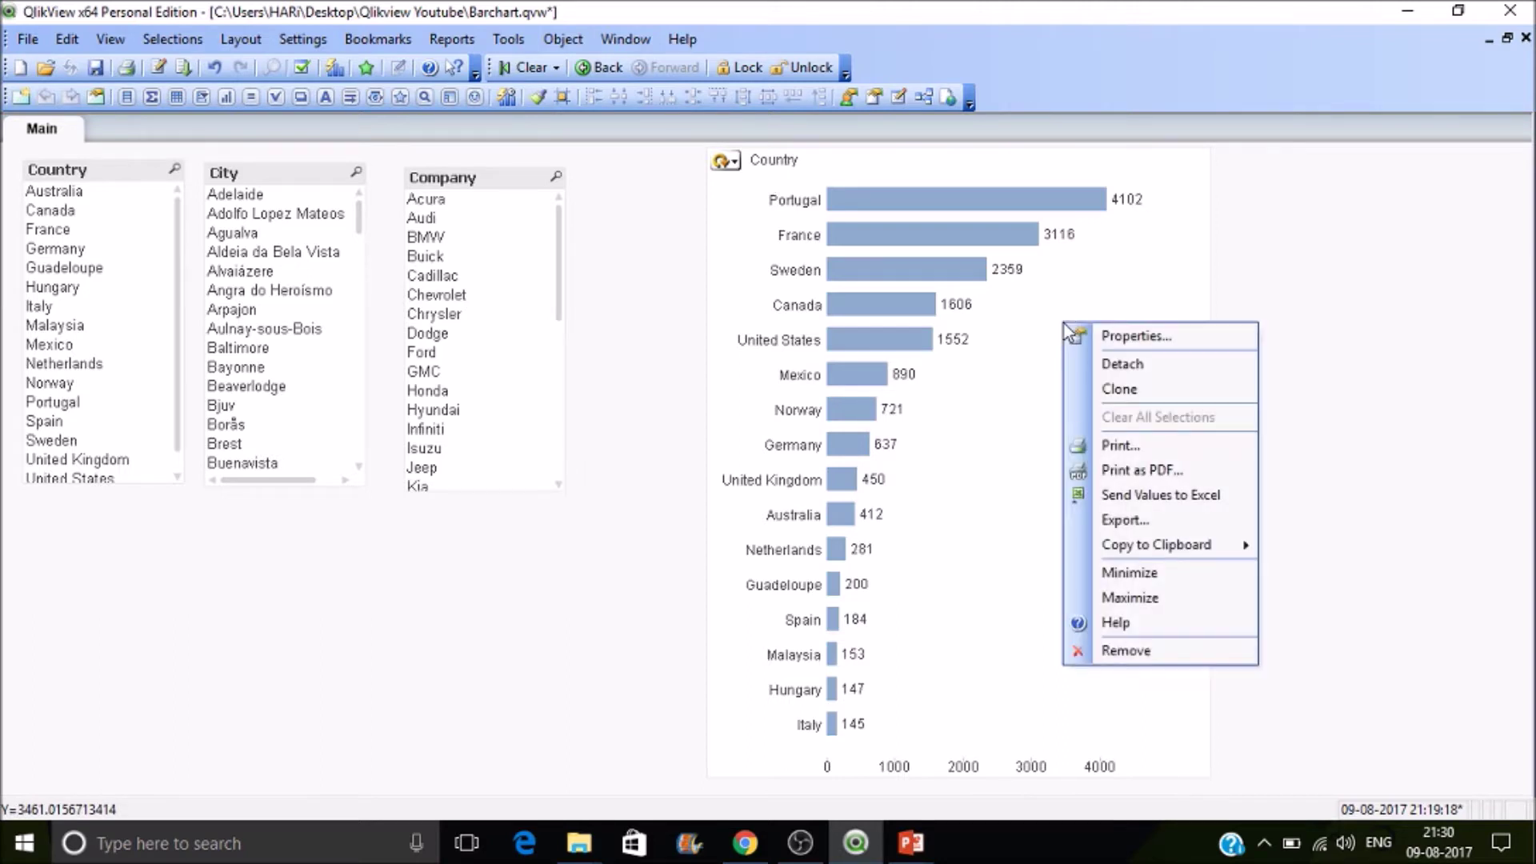
pyautogui.click(1135, 336)
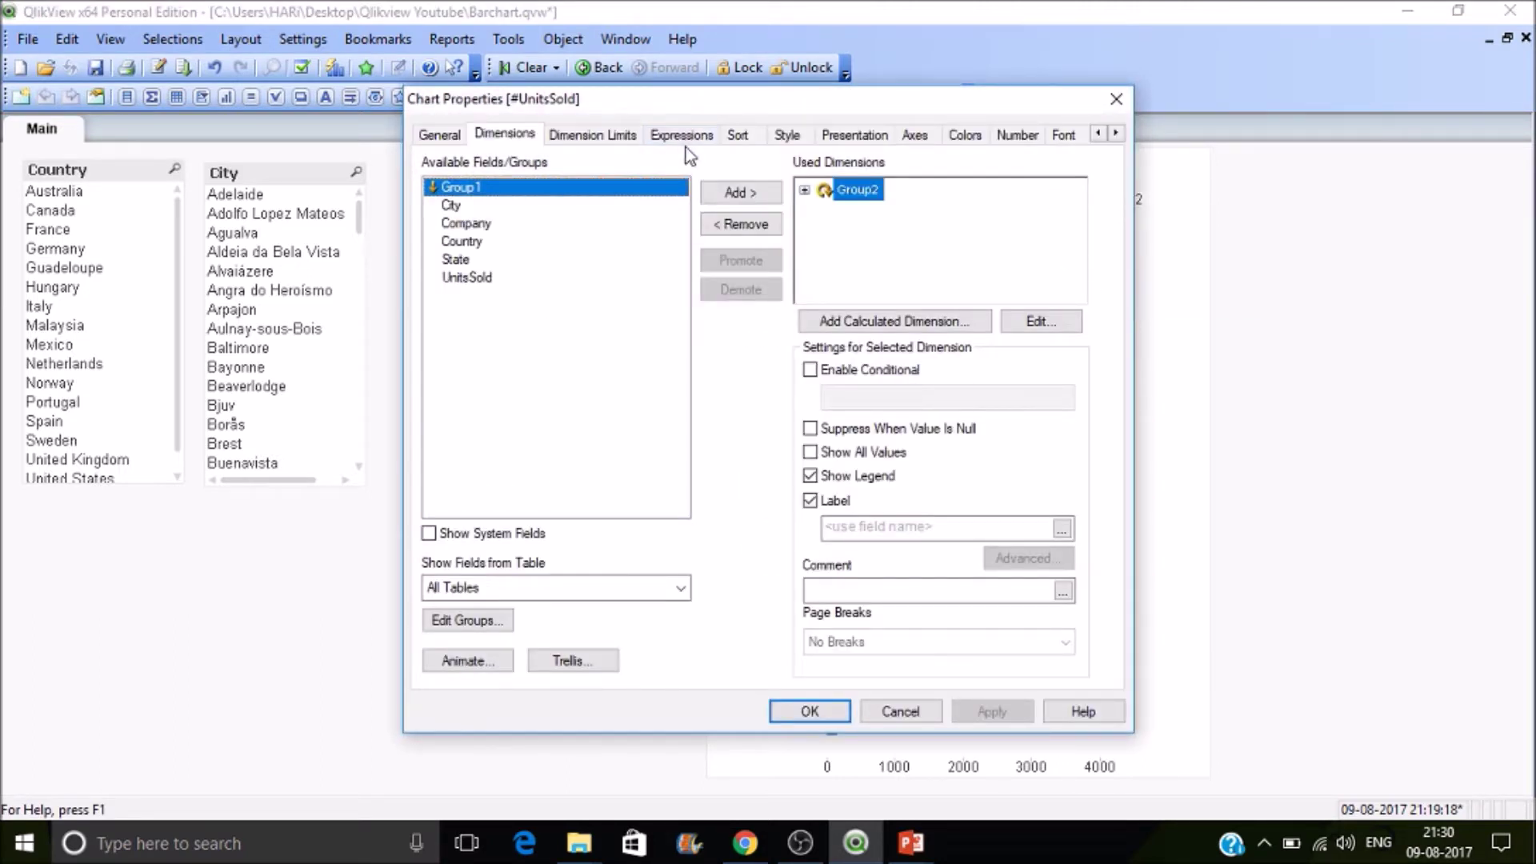
pyautogui.click(682, 135)
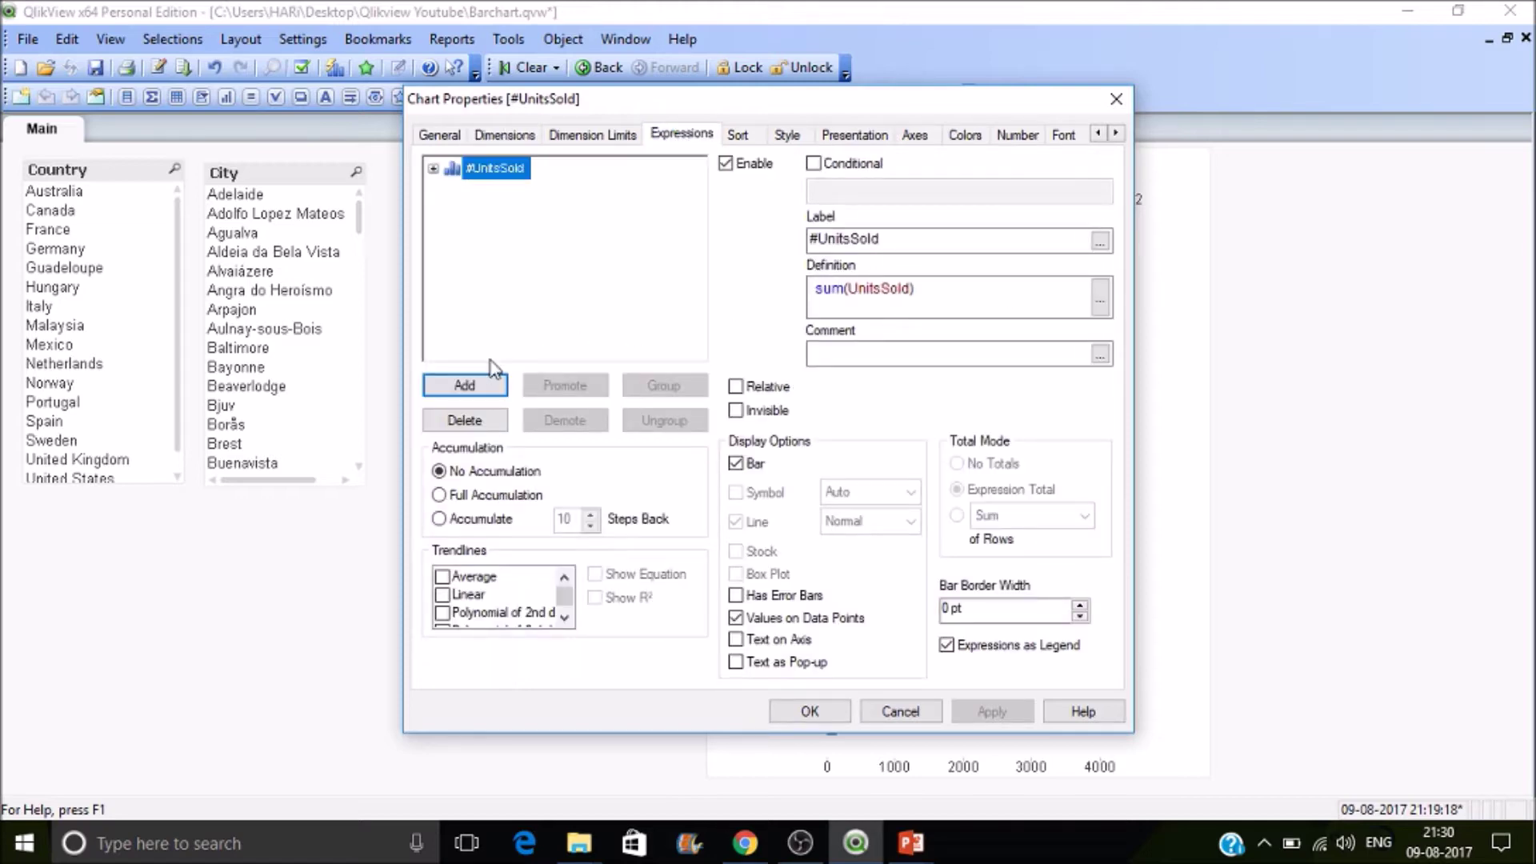
pyautogui.click(473, 387)
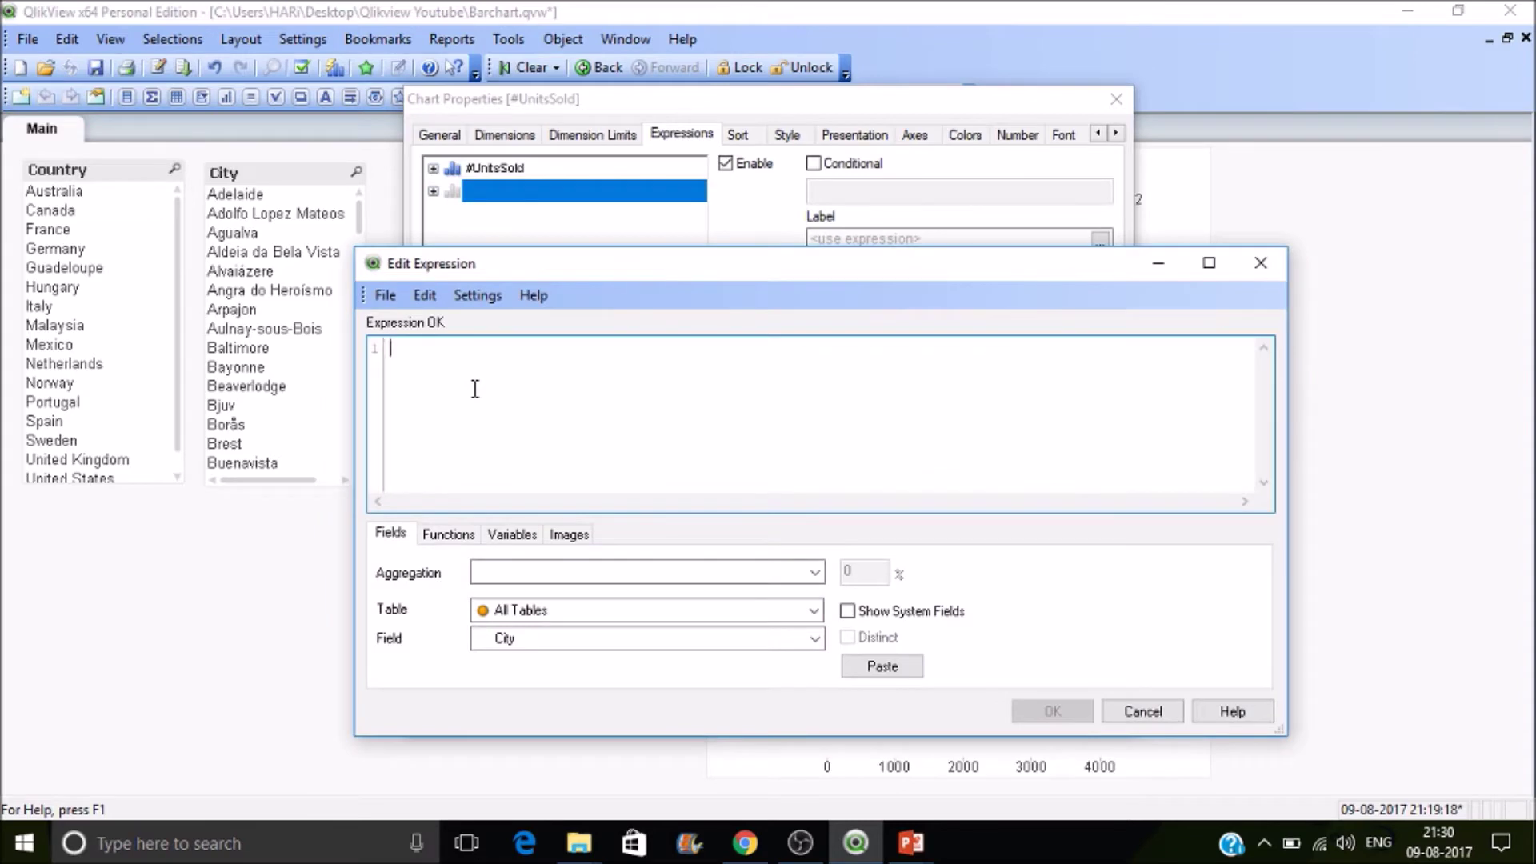
pyautogui.write('Avg(Uni')
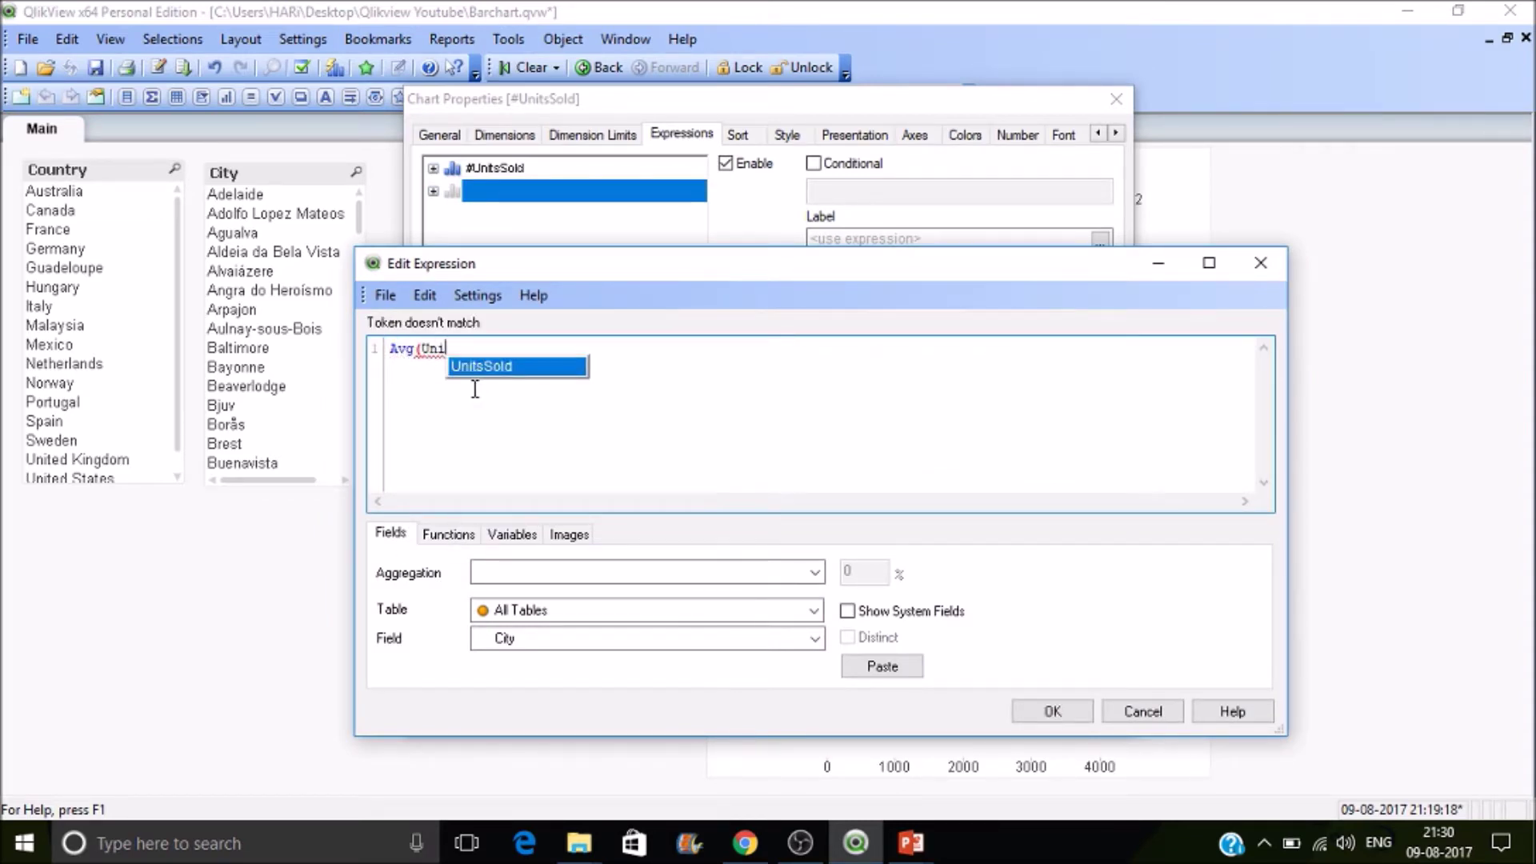
pyautogui.press('Return')
pyautogui.write(')')
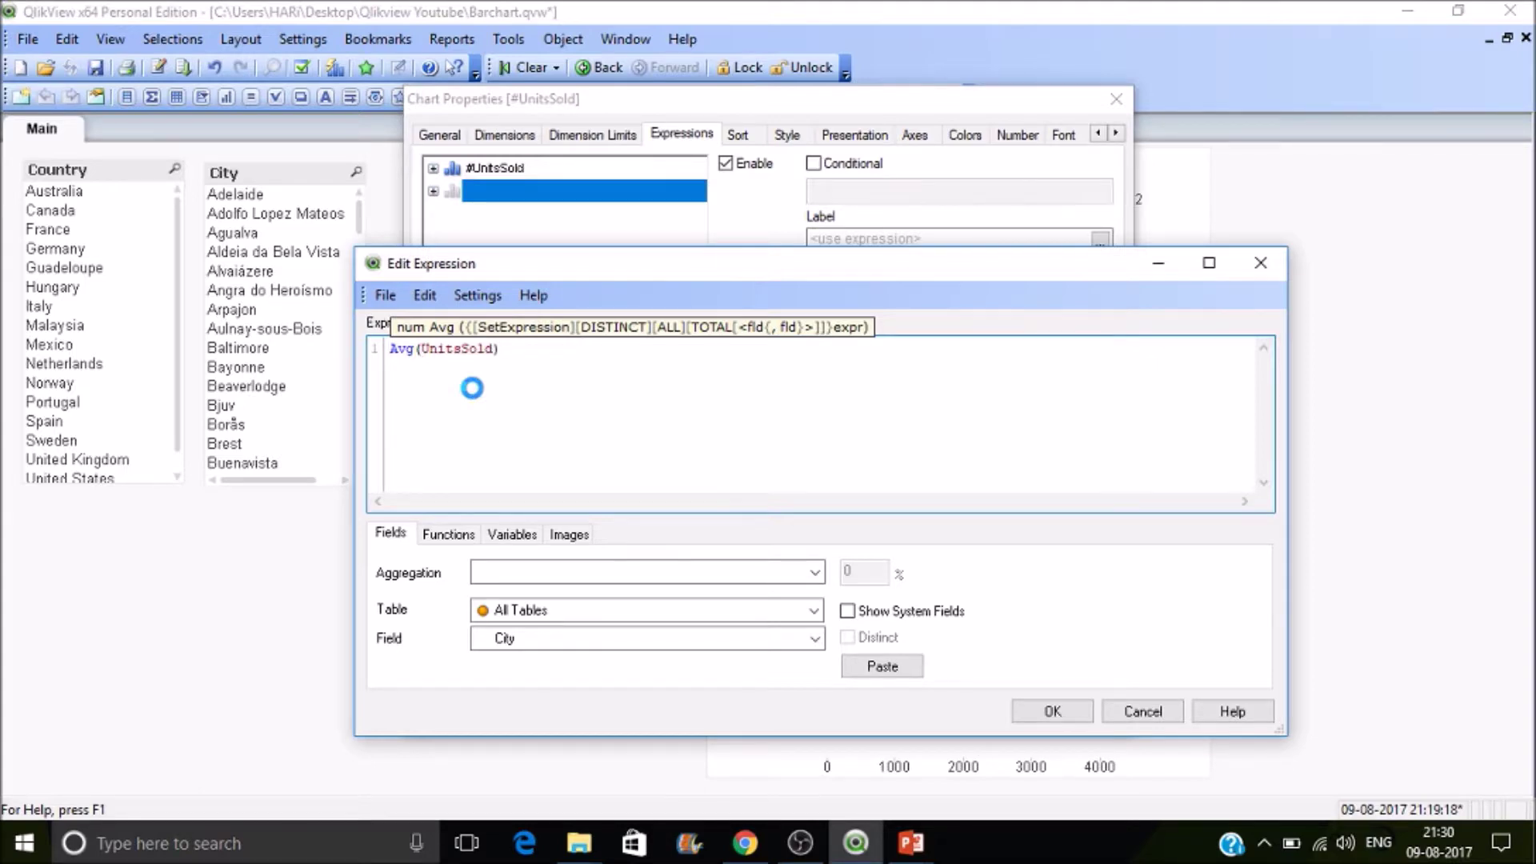
pyautogui.click(1034, 709)
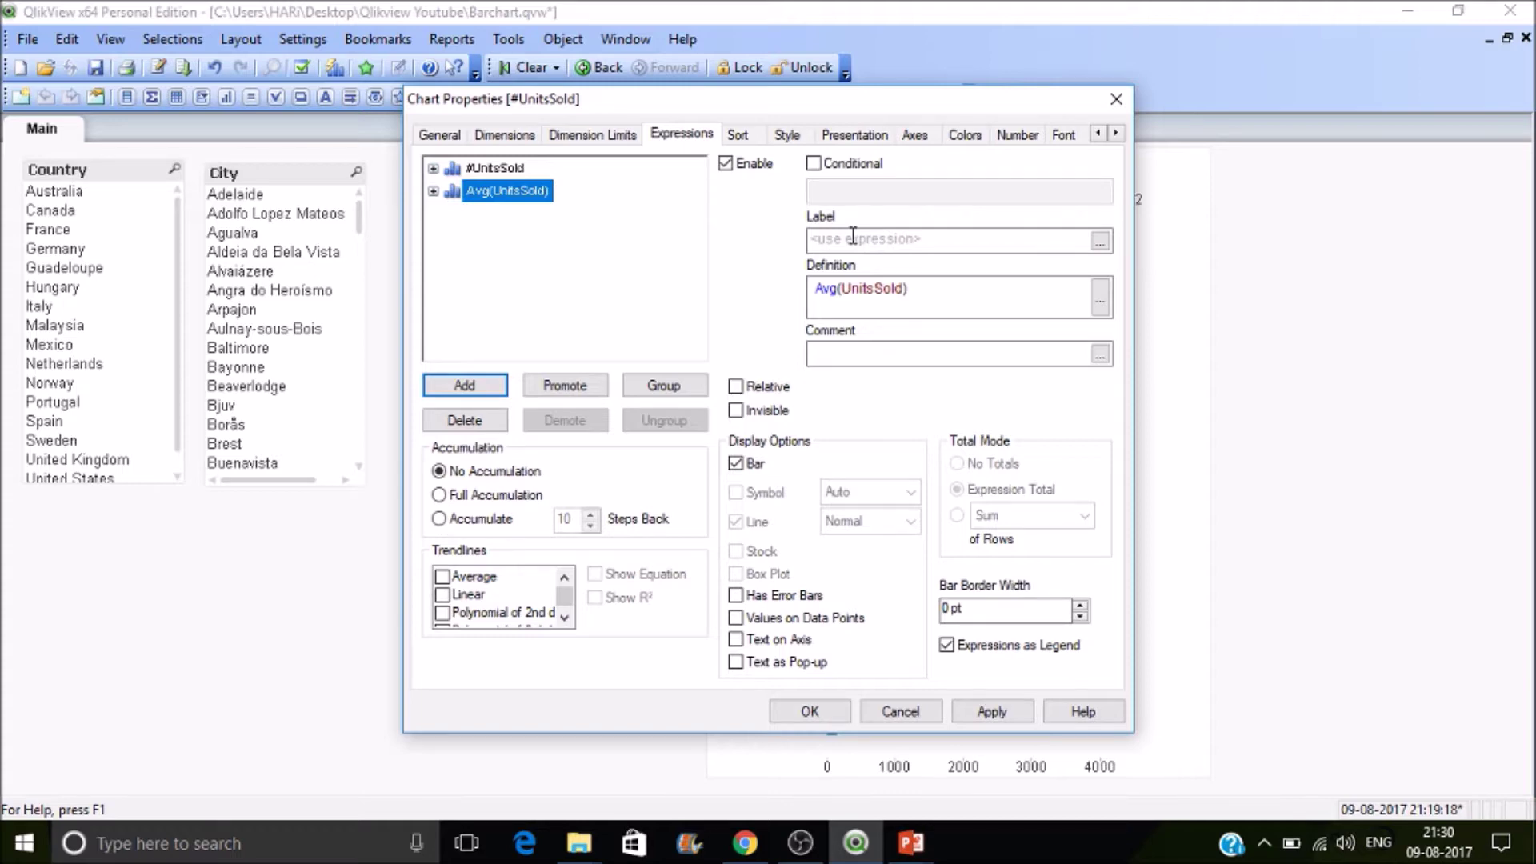
pyautogui.click(735, 618)
pyautogui.click(992, 712)
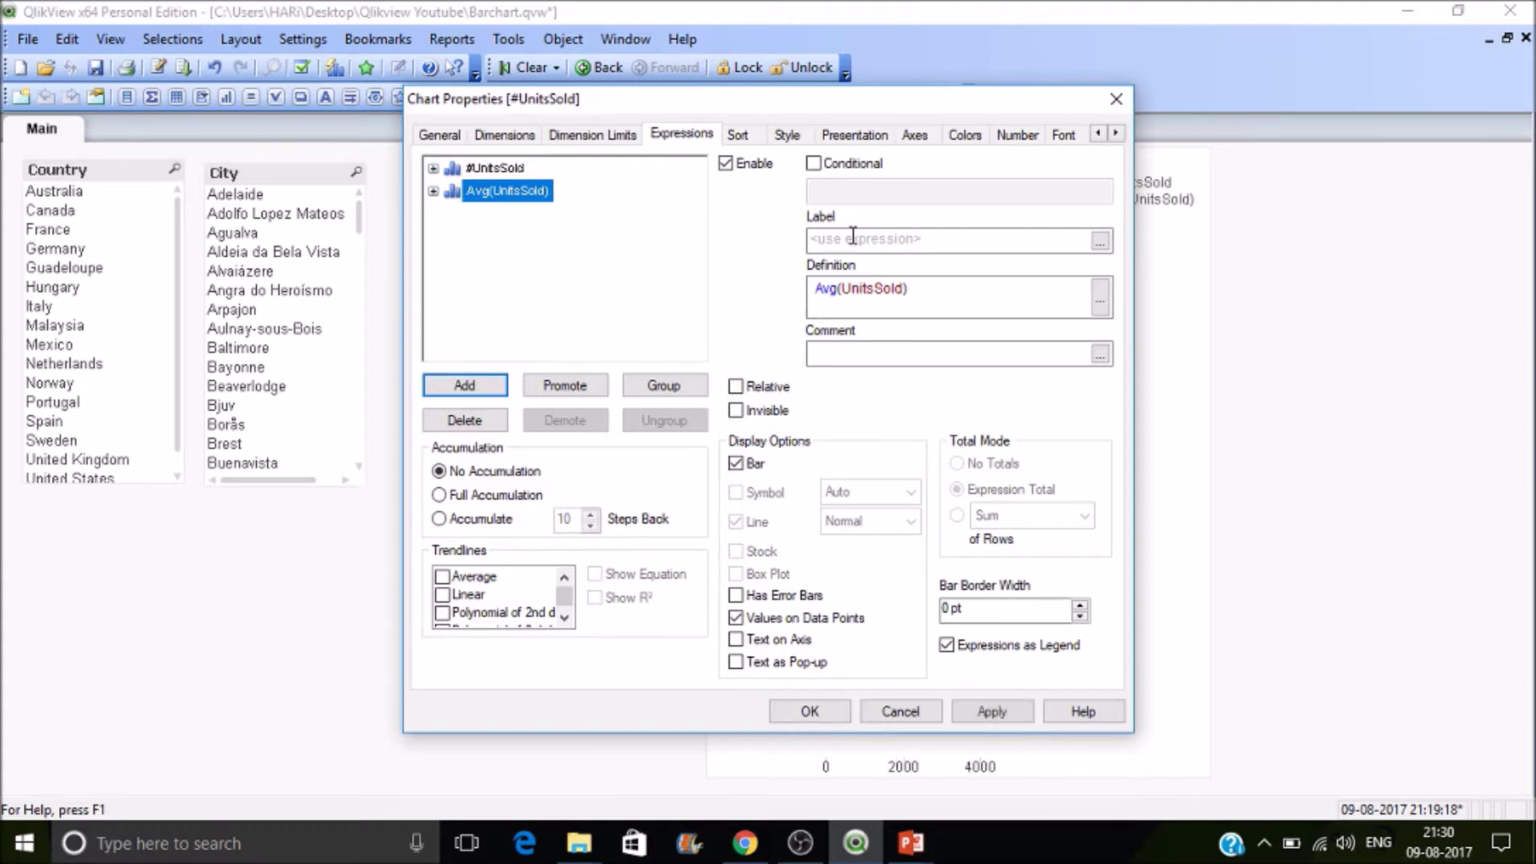
# - Label the average expression AvgUnitsSold and apply the change
pyautogui.click(853, 235)
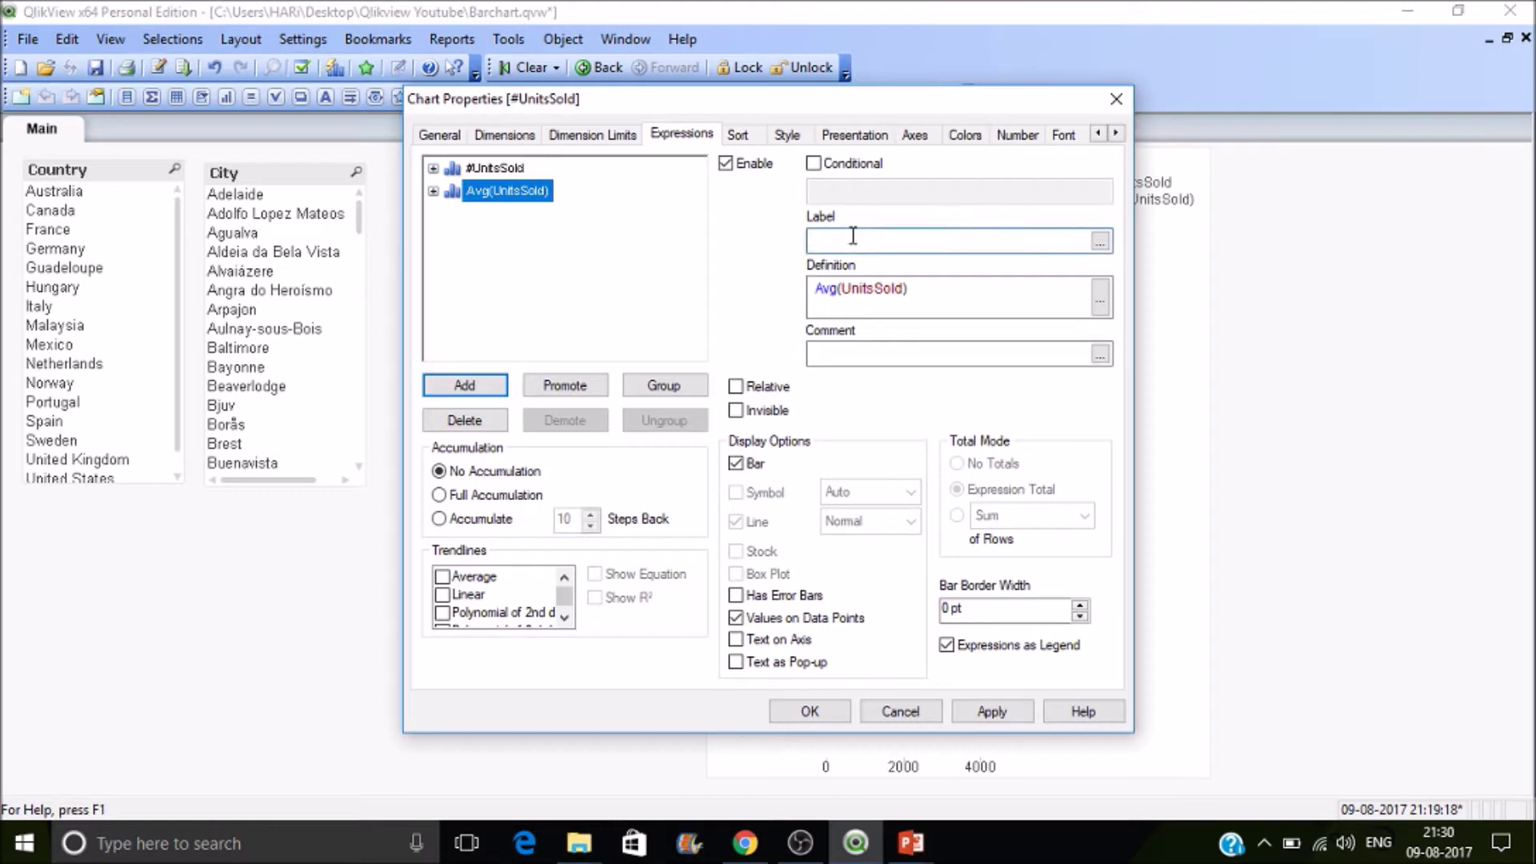
pyautogui.write('AvgUnitsSold')
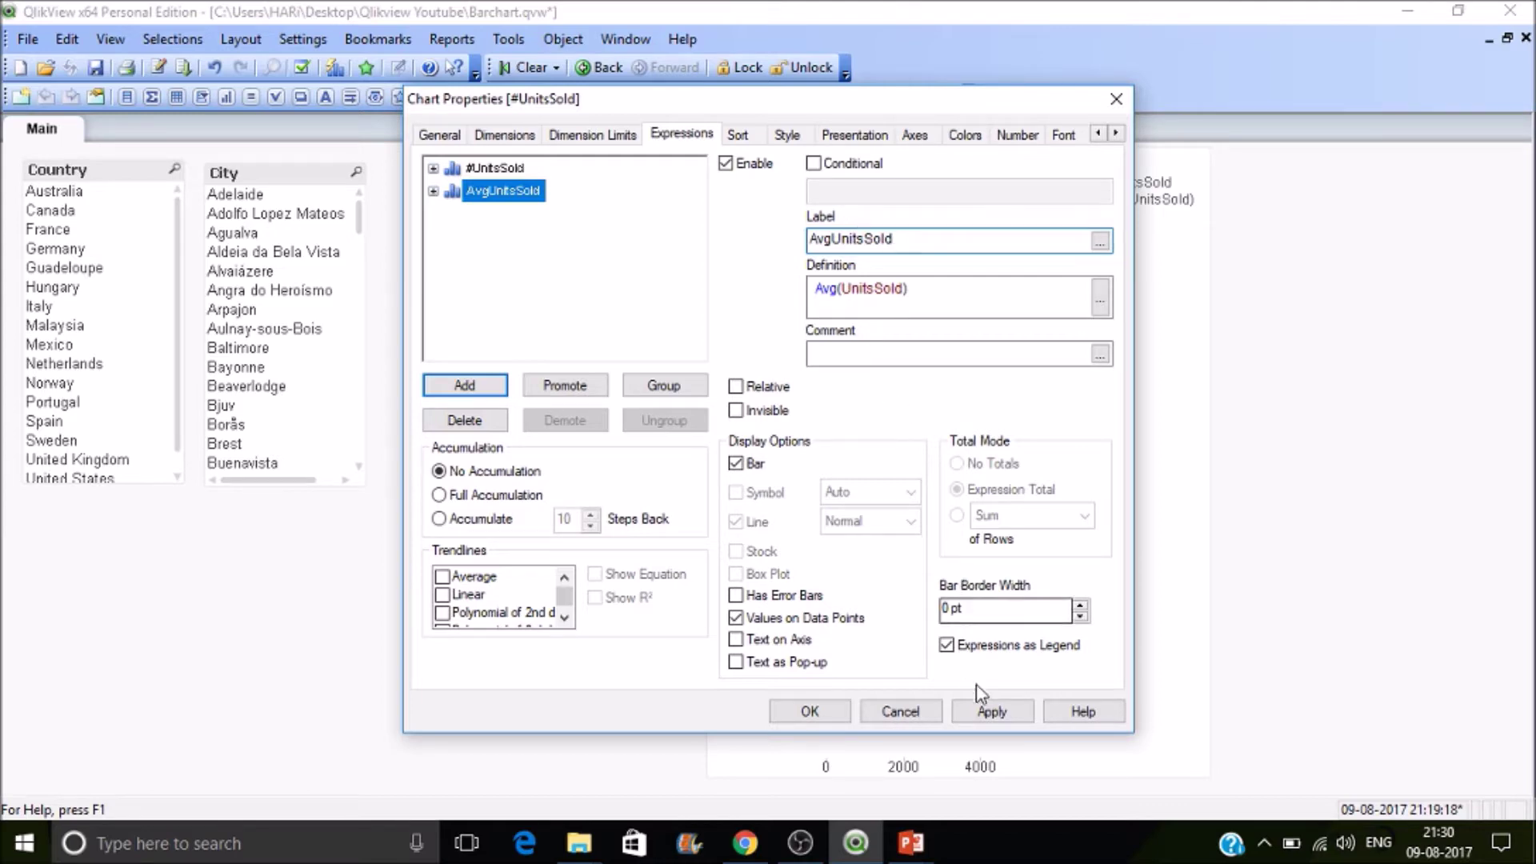
pyautogui.click(989, 712)
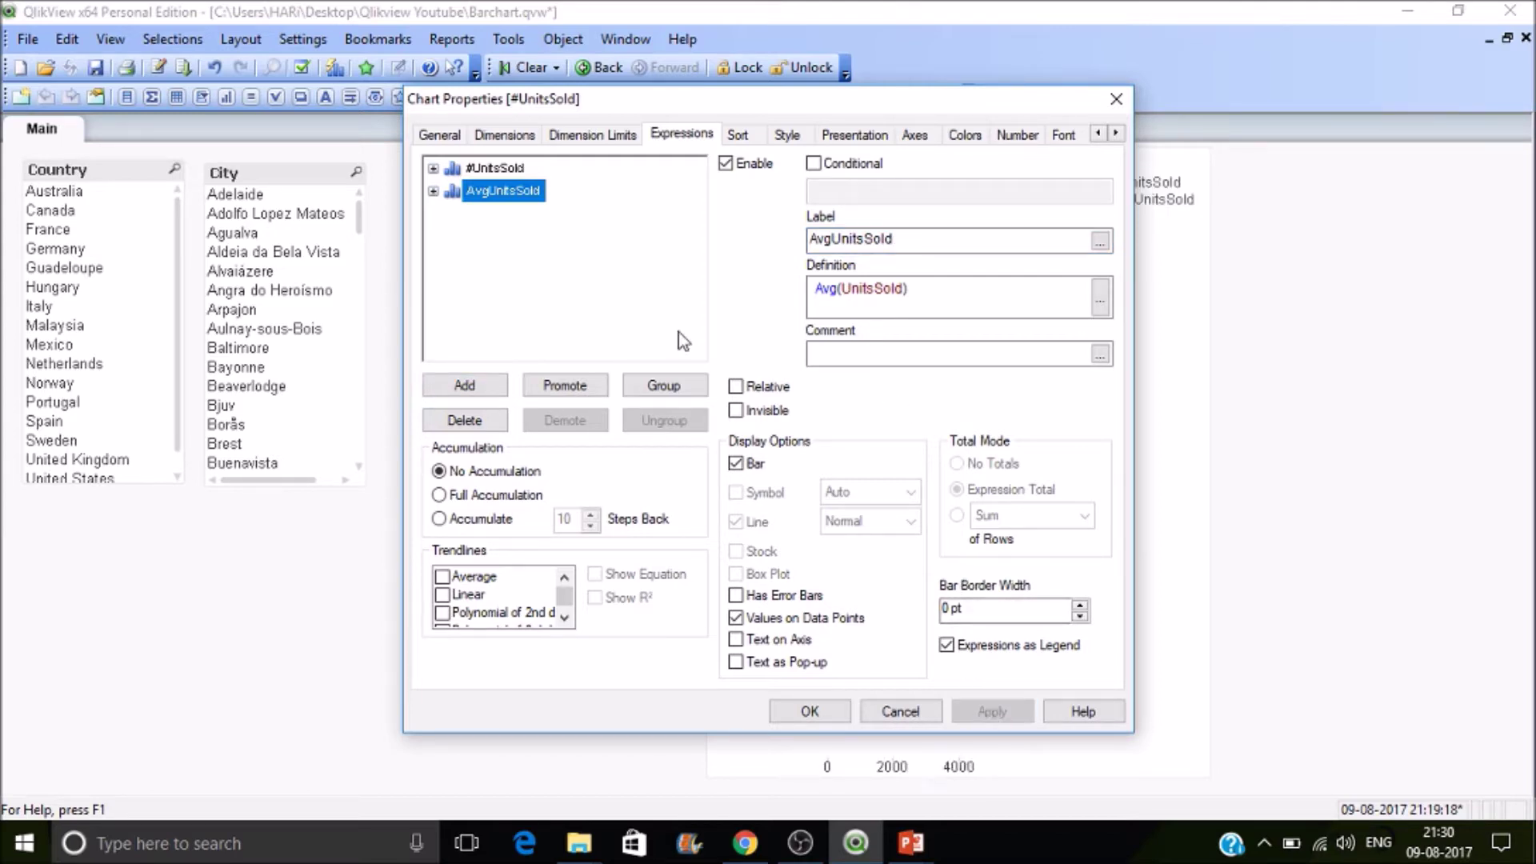
# - Combine AvgUnitsSold and #UnitsSold into one cyclic expression group, and ungroup them again
pyautogui.moveTo(516, 195); pyautogui.dragTo(497, 167)
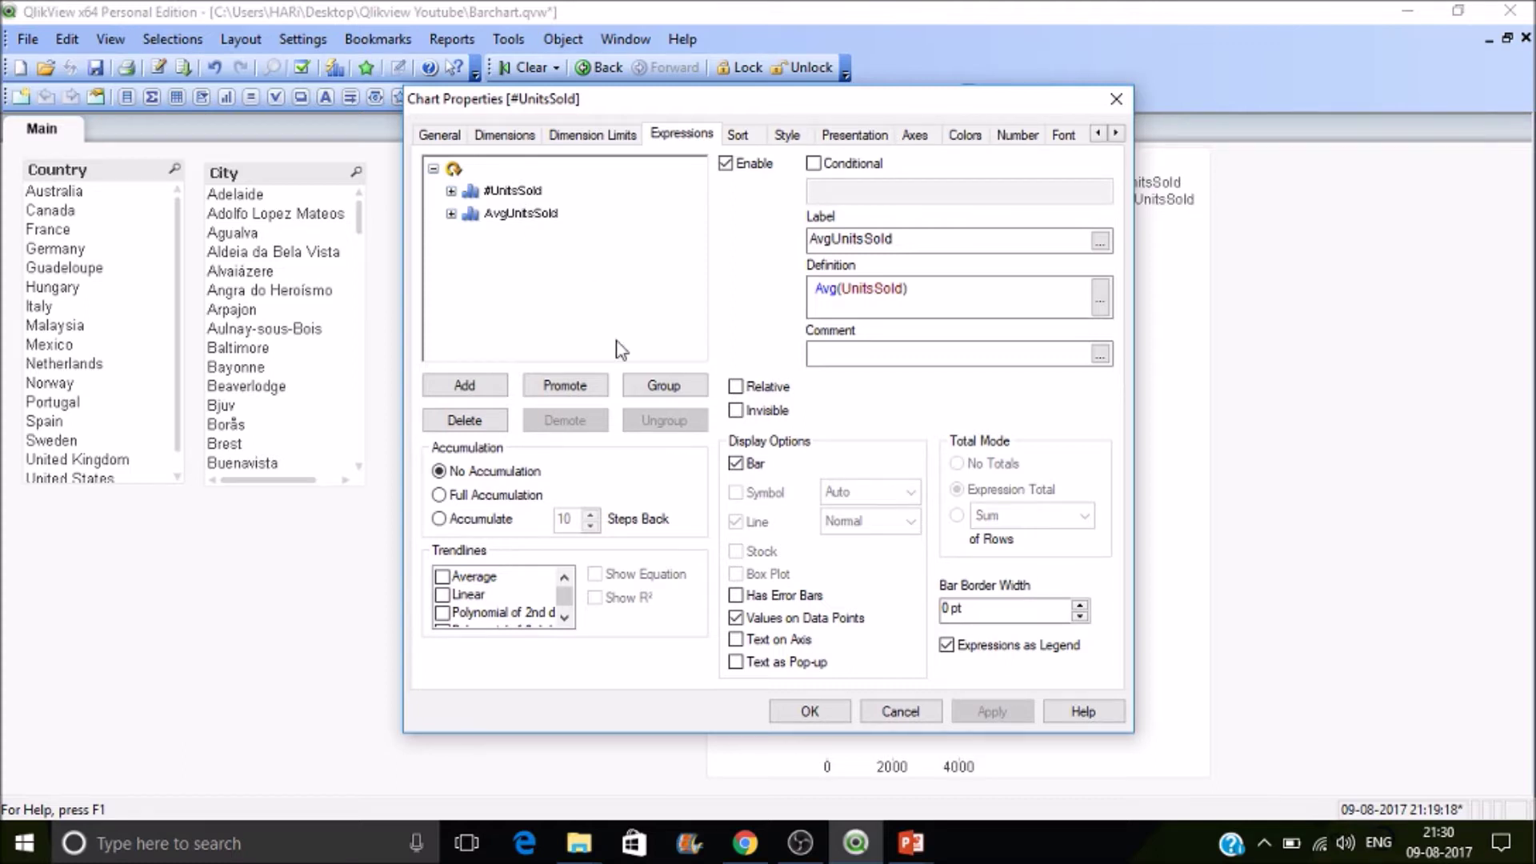
pyautogui.click(452, 171)
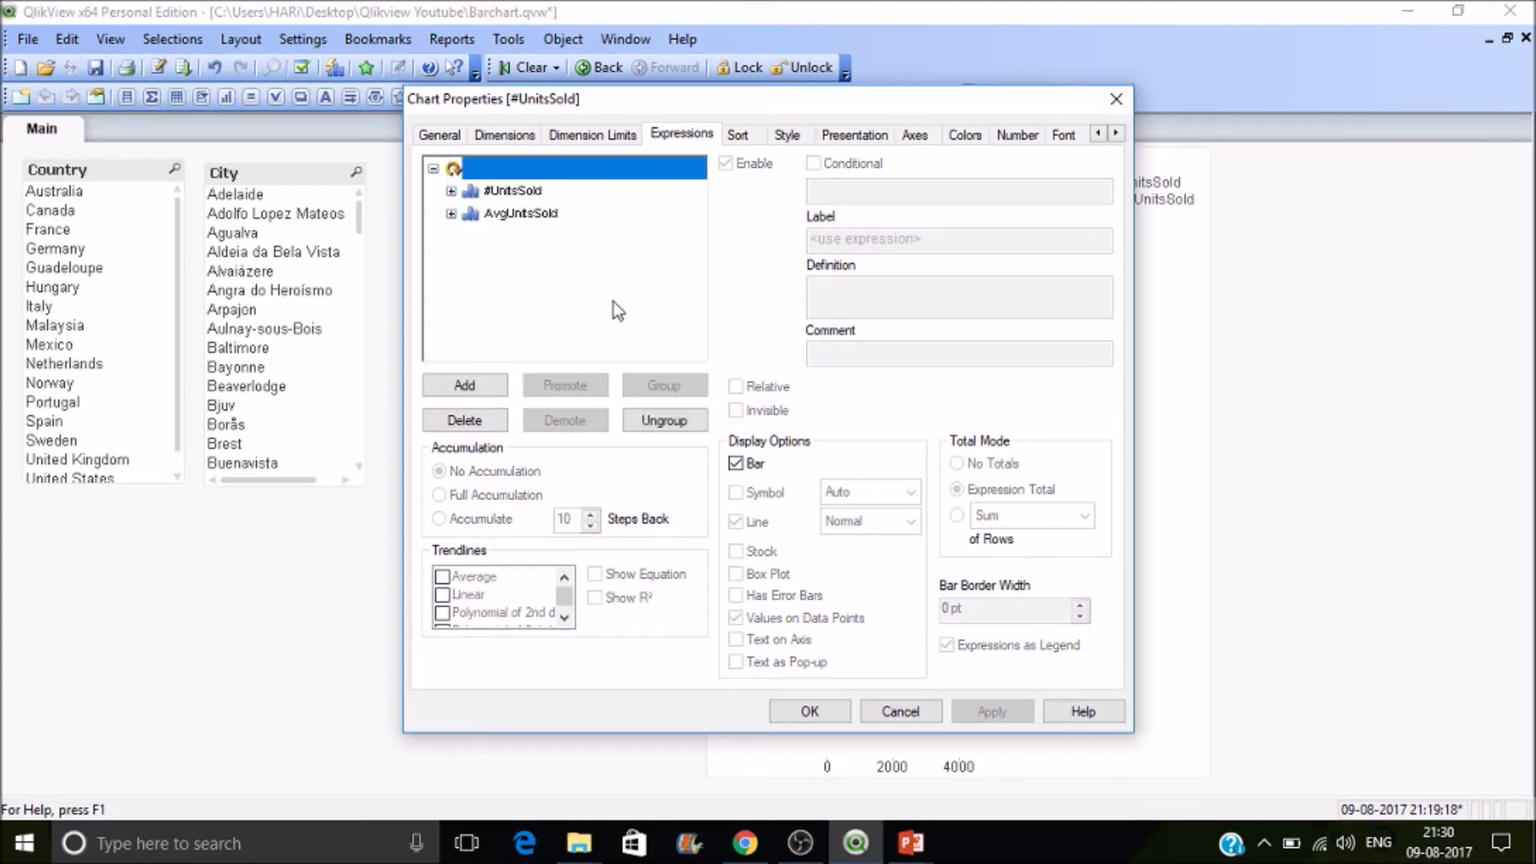
pyautogui.click(665, 430)
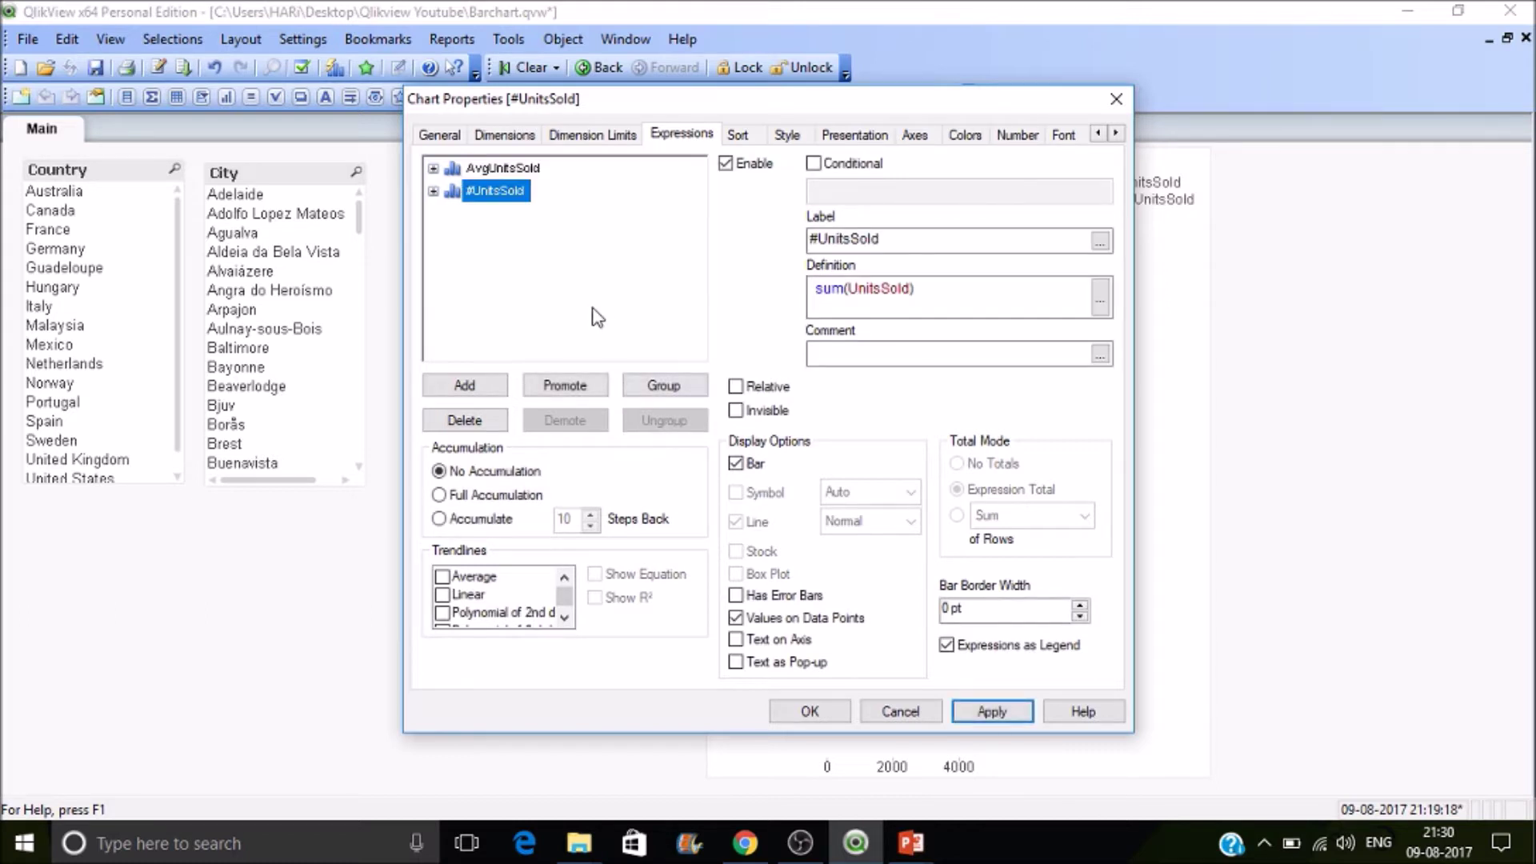
# - Group the AvgUnitsSold and #UnitsSold expressions, confirm the properties, and cycle the chart to #UnitsSold
pyautogui.click(652, 386)
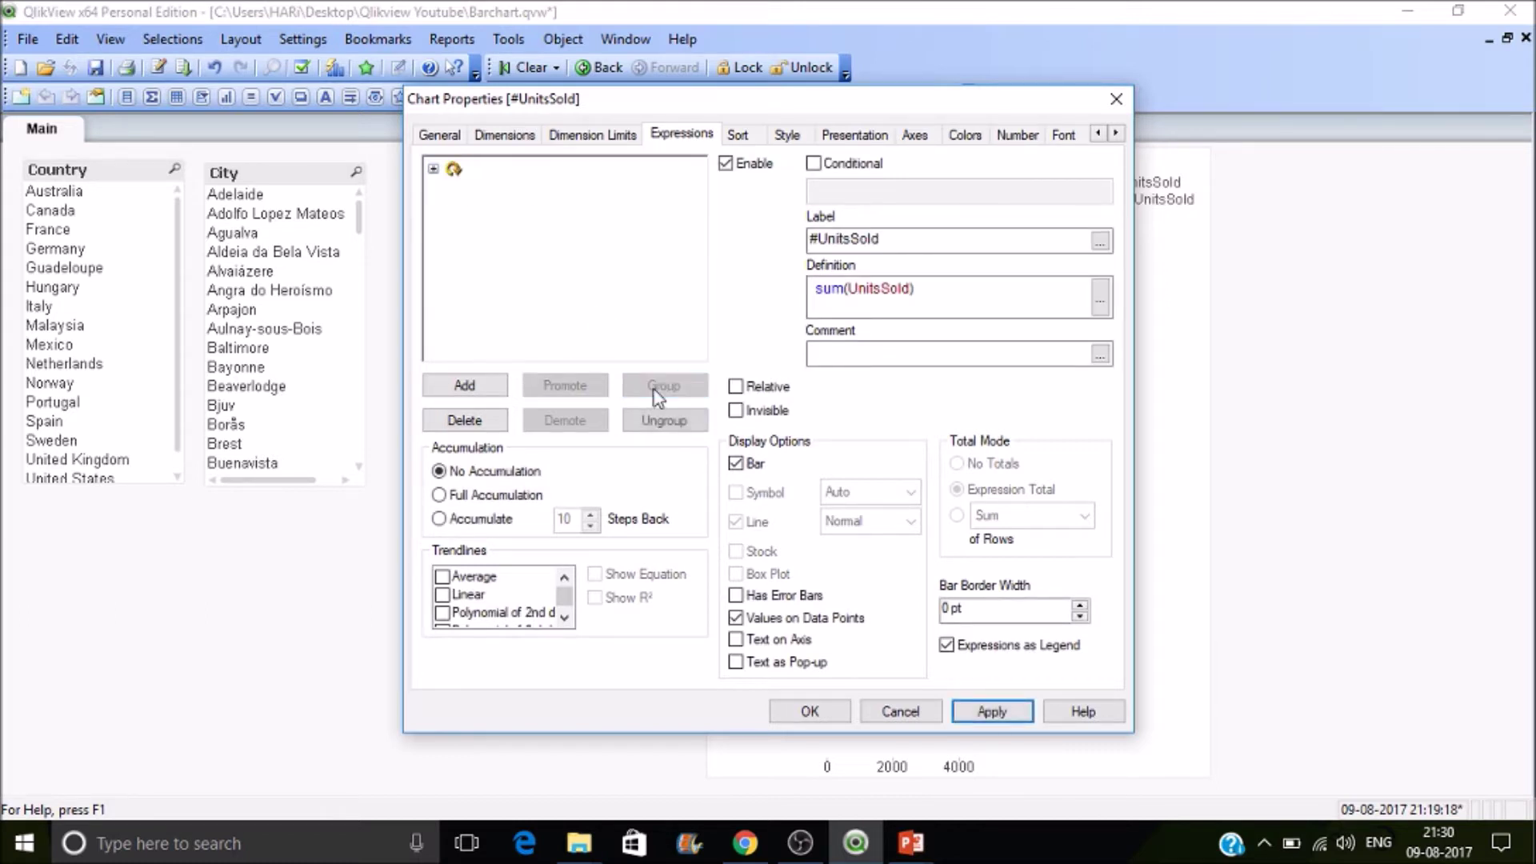
pyautogui.click(433, 169)
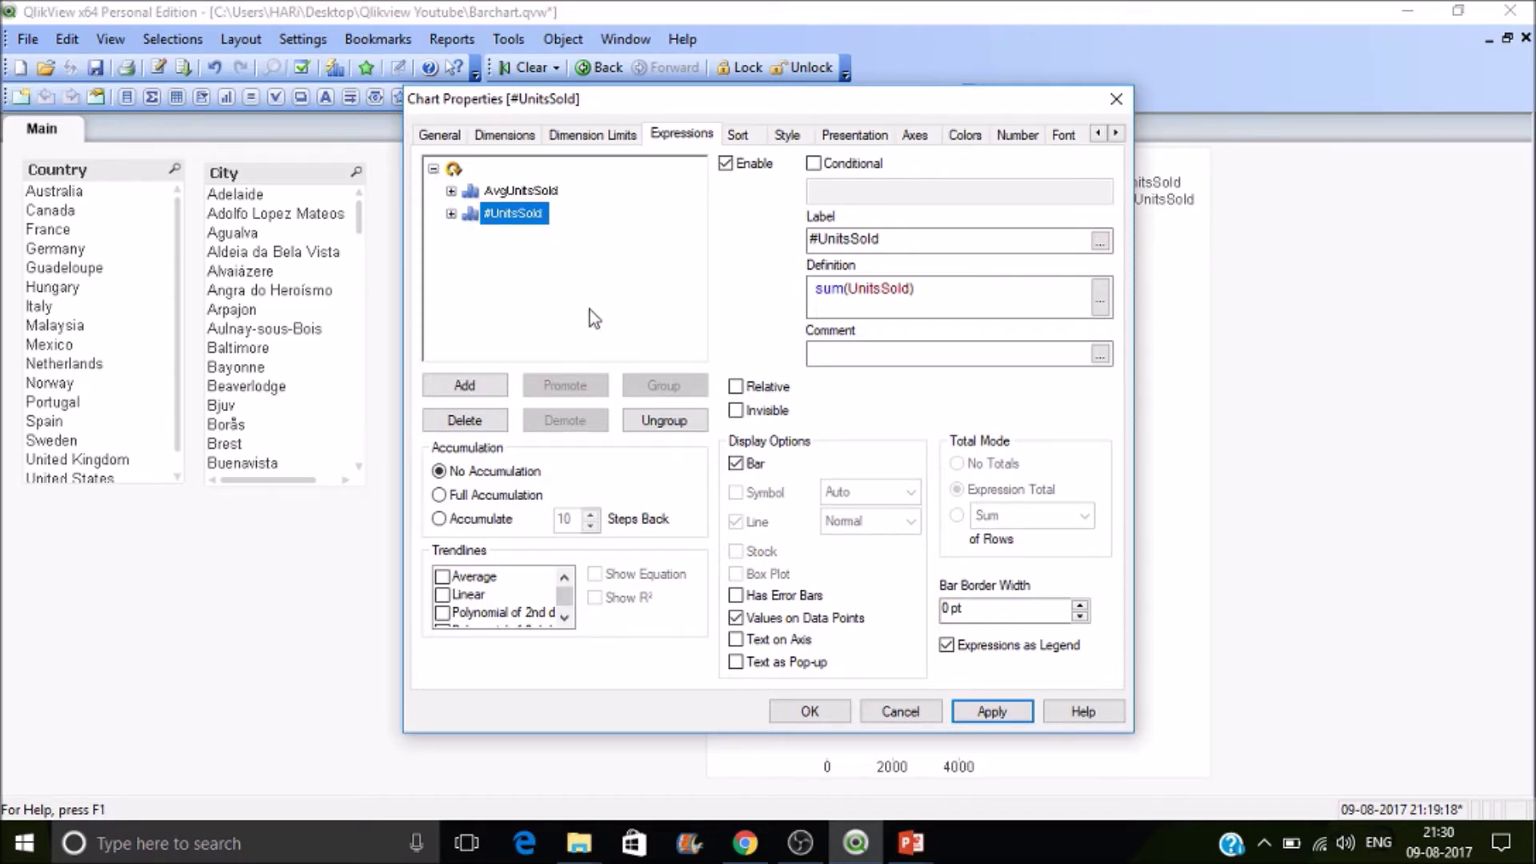
pyautogui.click(810, 711)
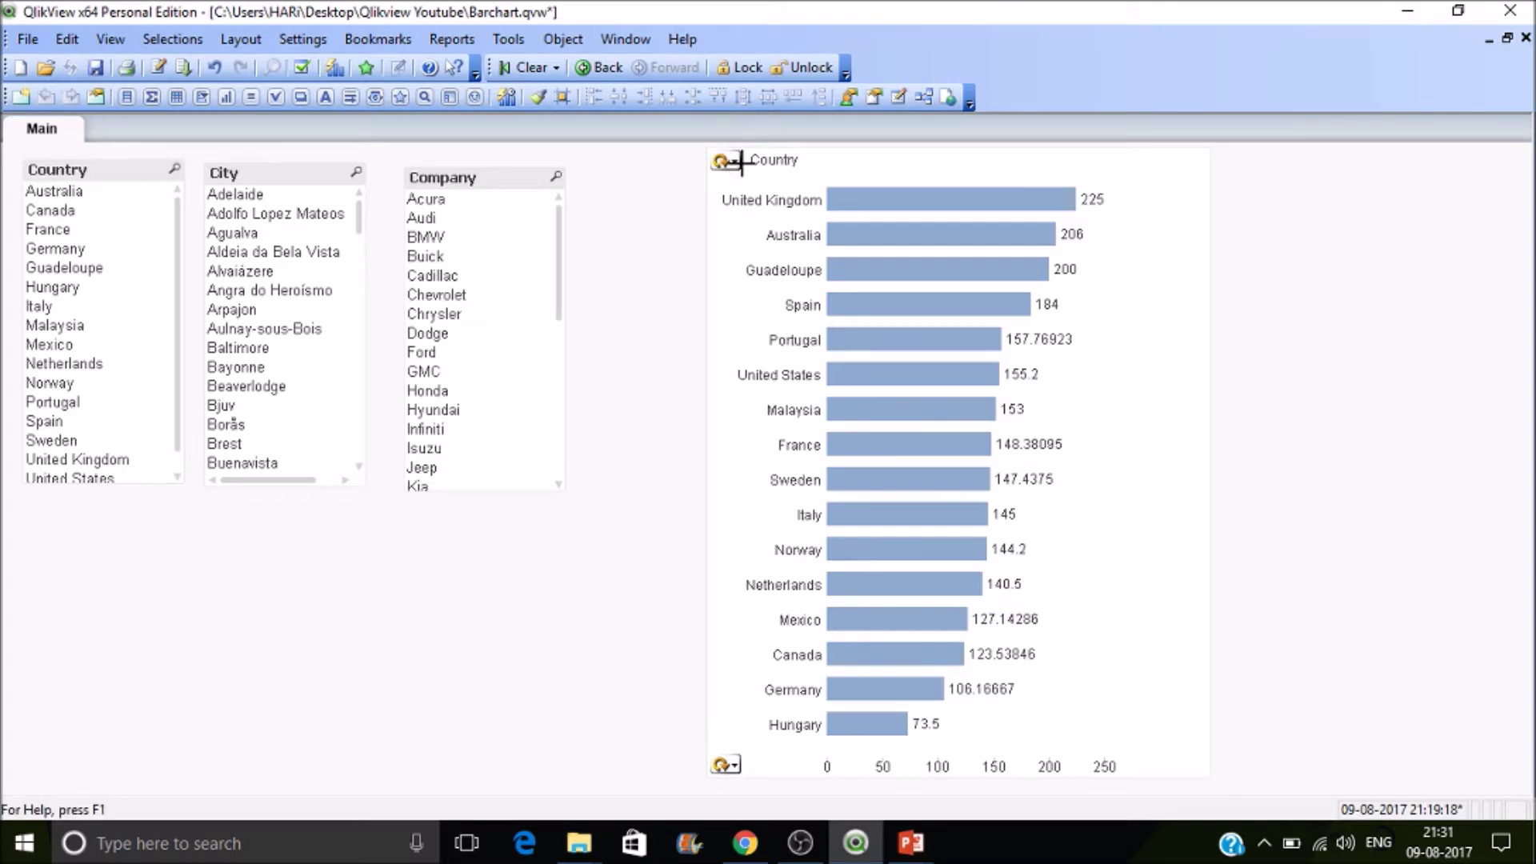
pyautogui.click(736, 771)
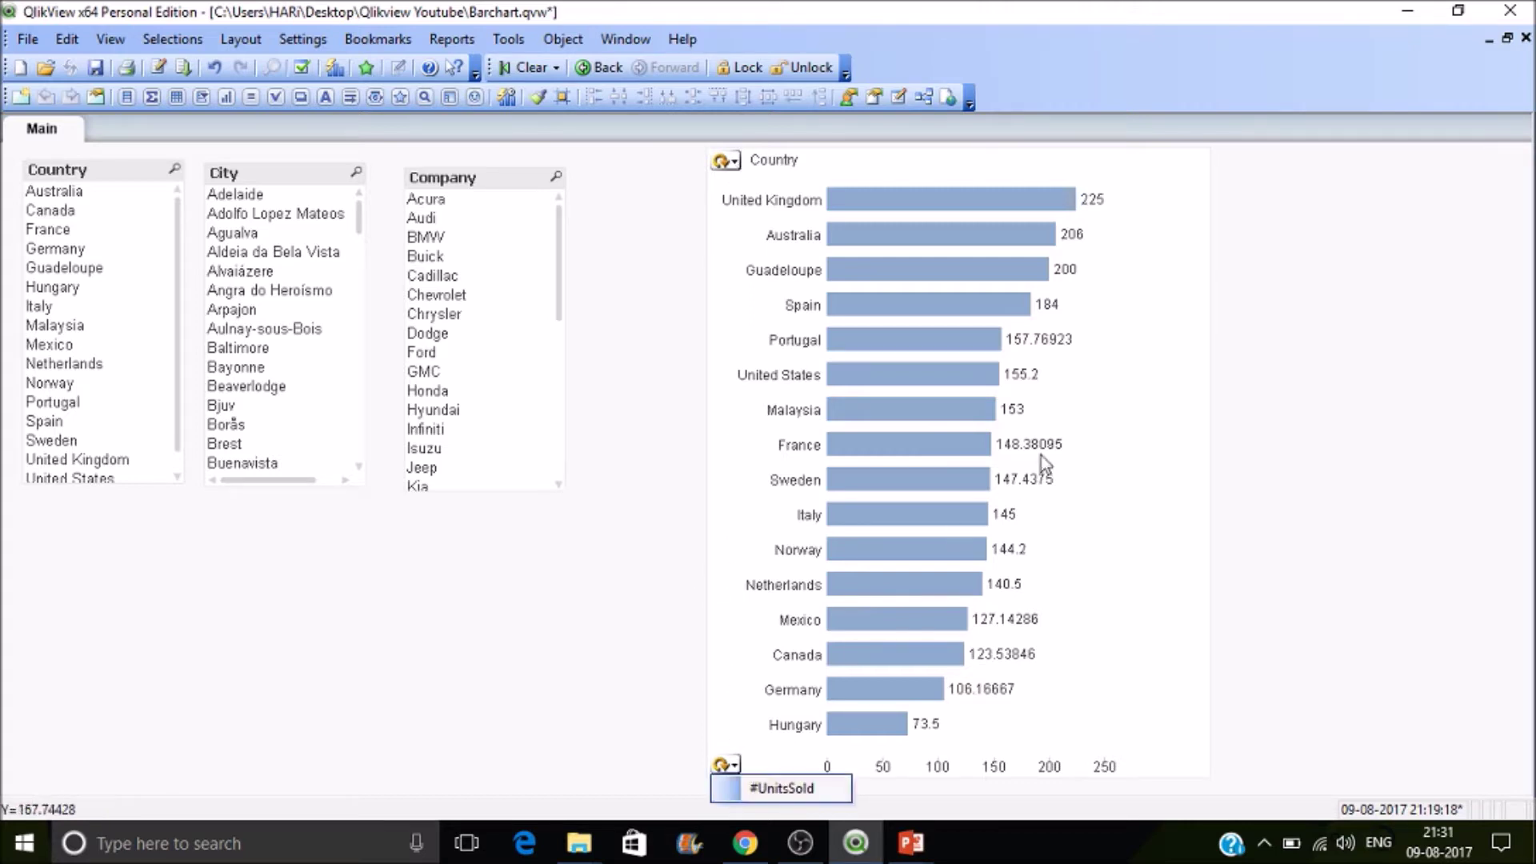
pyautogui.click(781, 790)
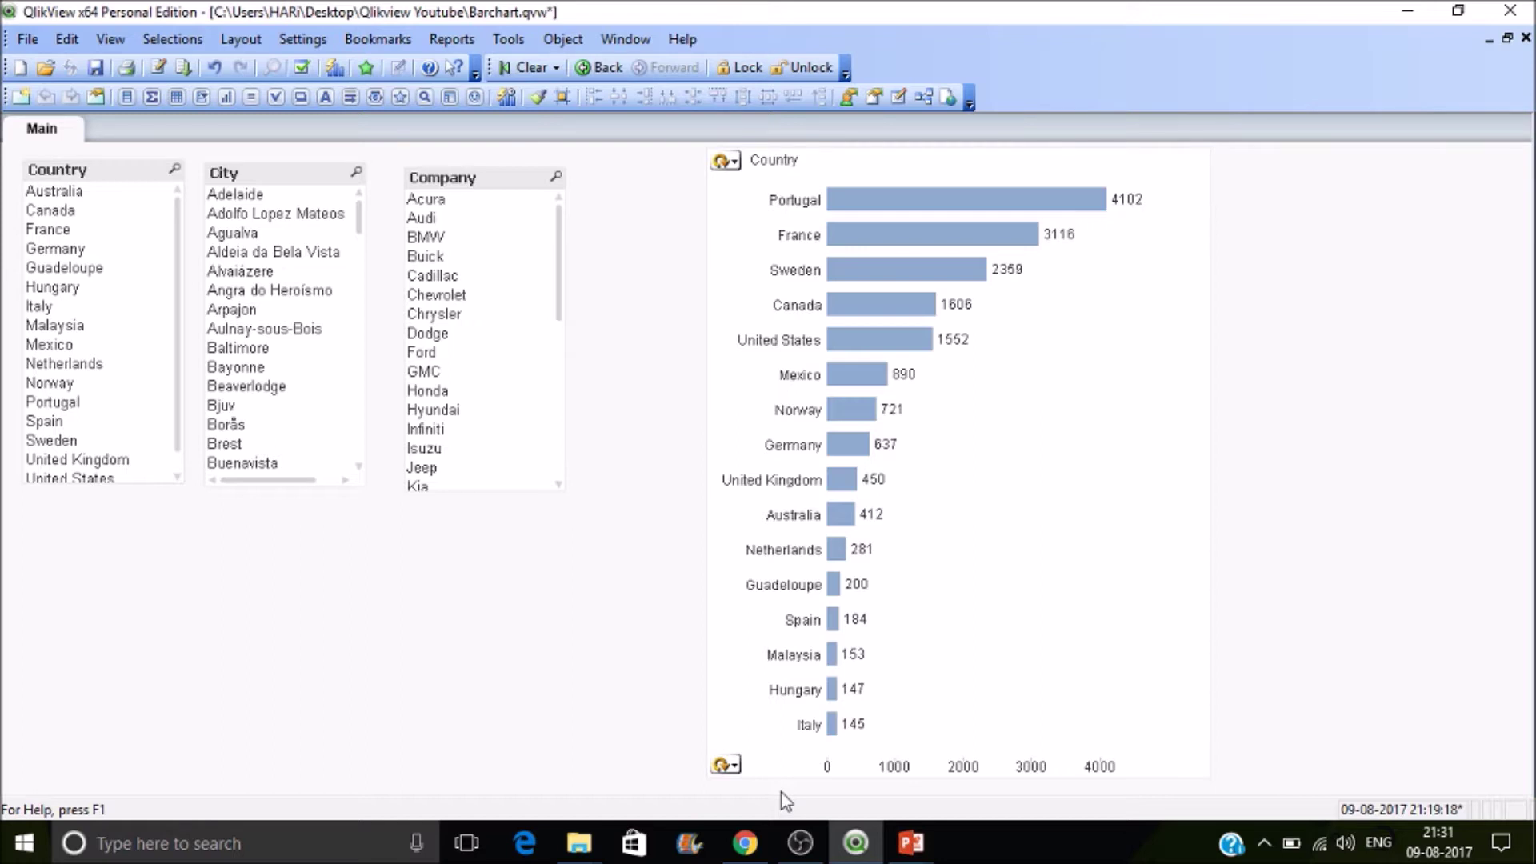
pyautogui.hotkey('alt', 'Tab')
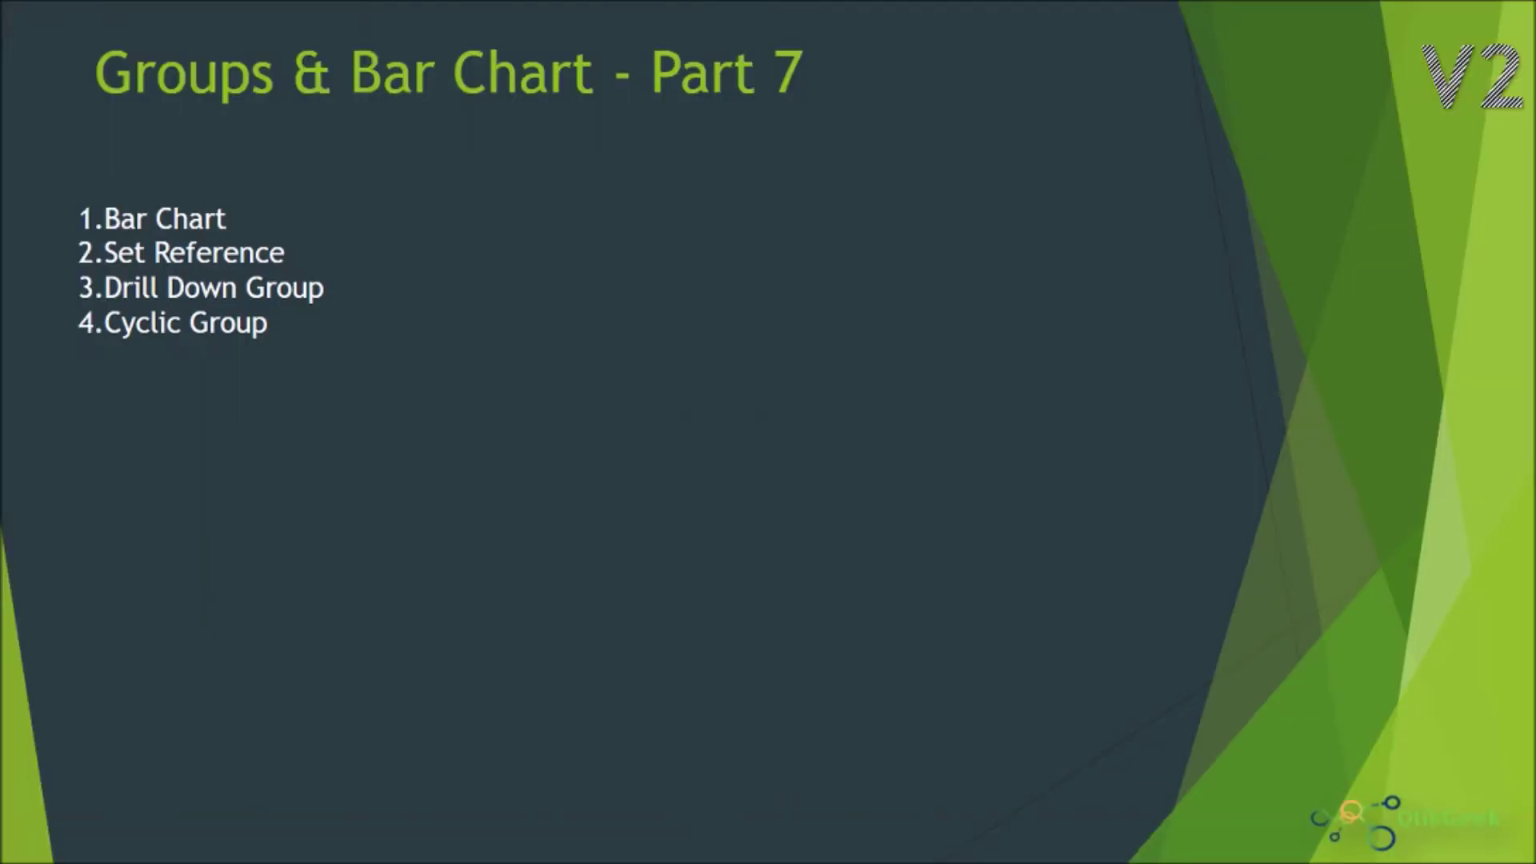
pyautogui.hotkey('alt', 'Tab')
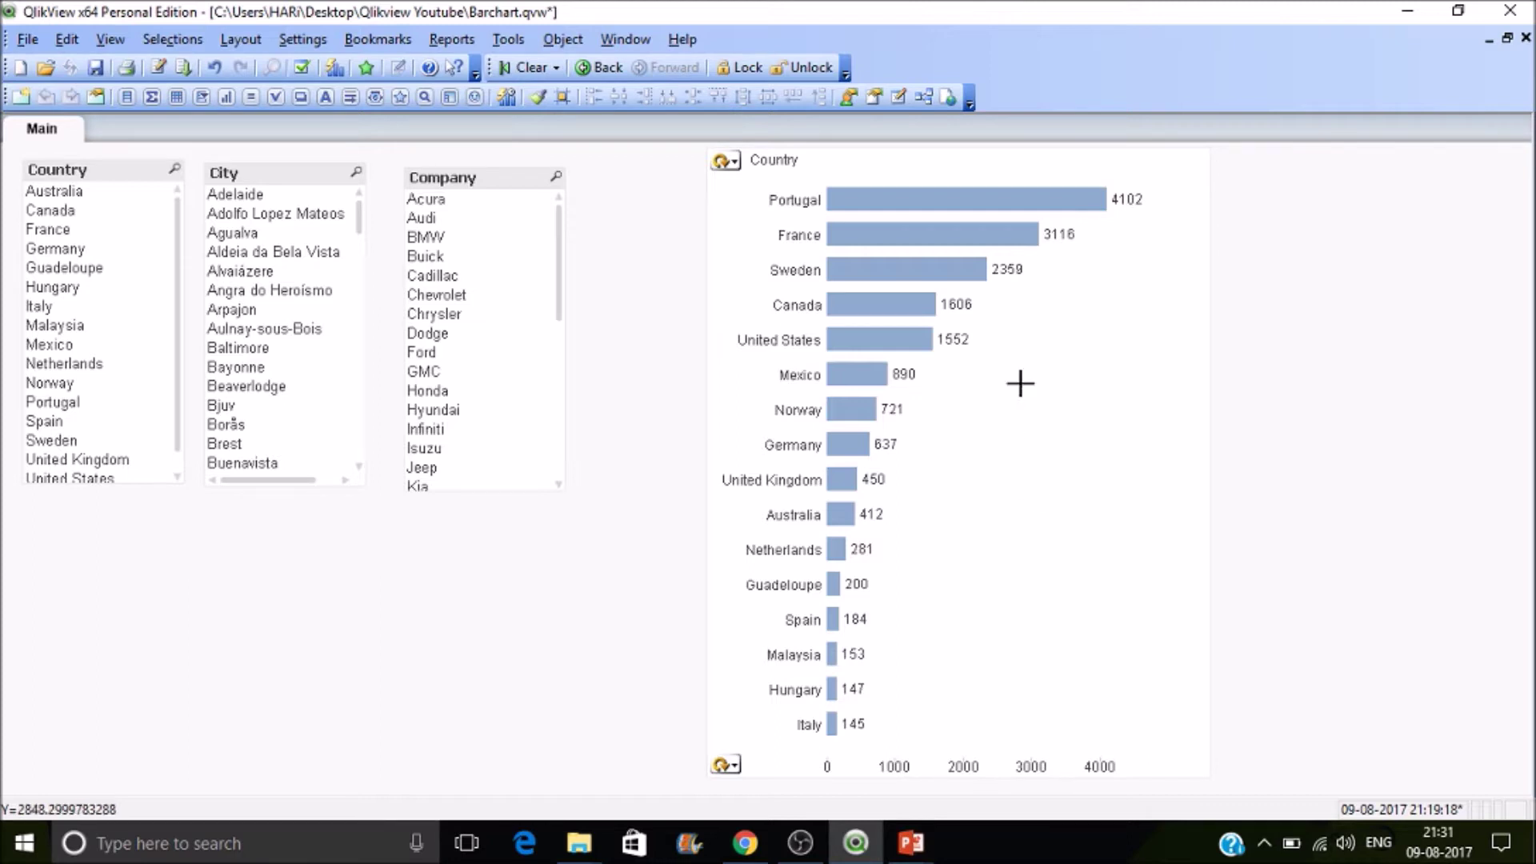
# - Remove the bar chart from the Main sheet and confirm the deletion
pyautogui.rightClick(1018, 352)
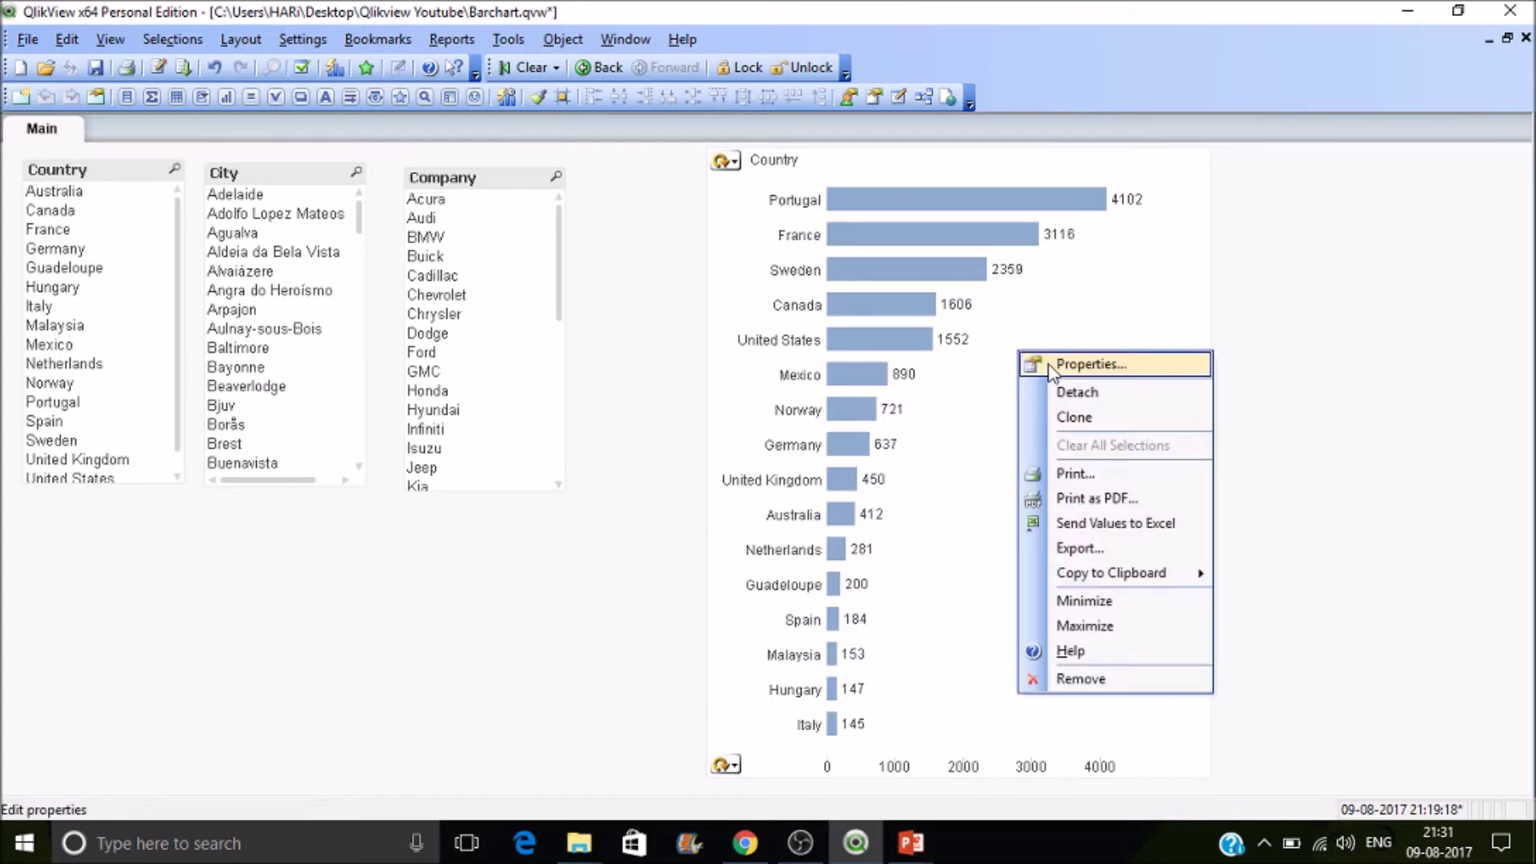
pyautogui.click(1112, 680)
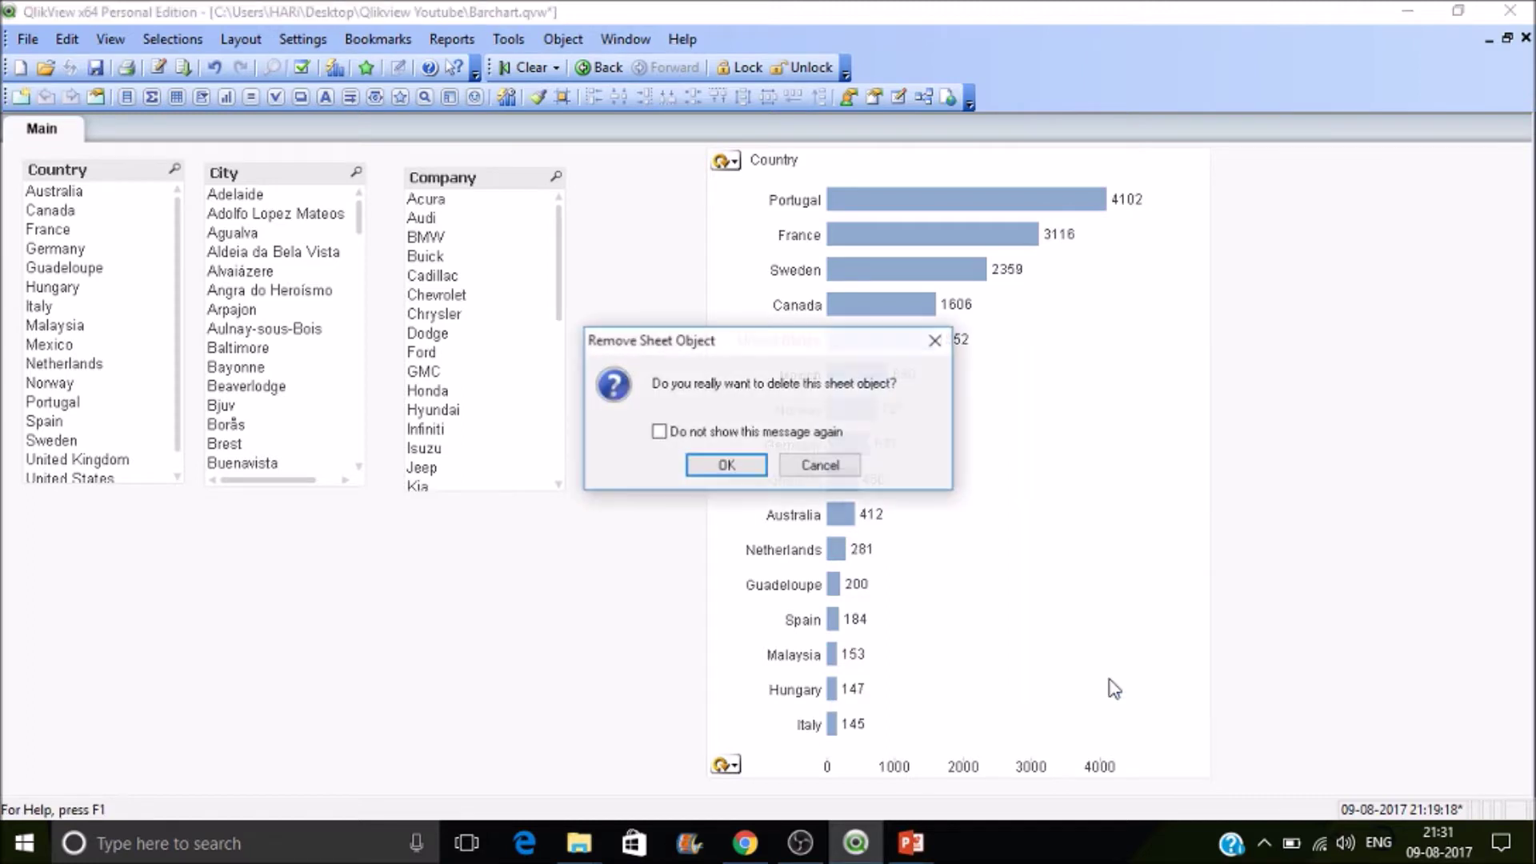
pyautogui.click(703, 473)
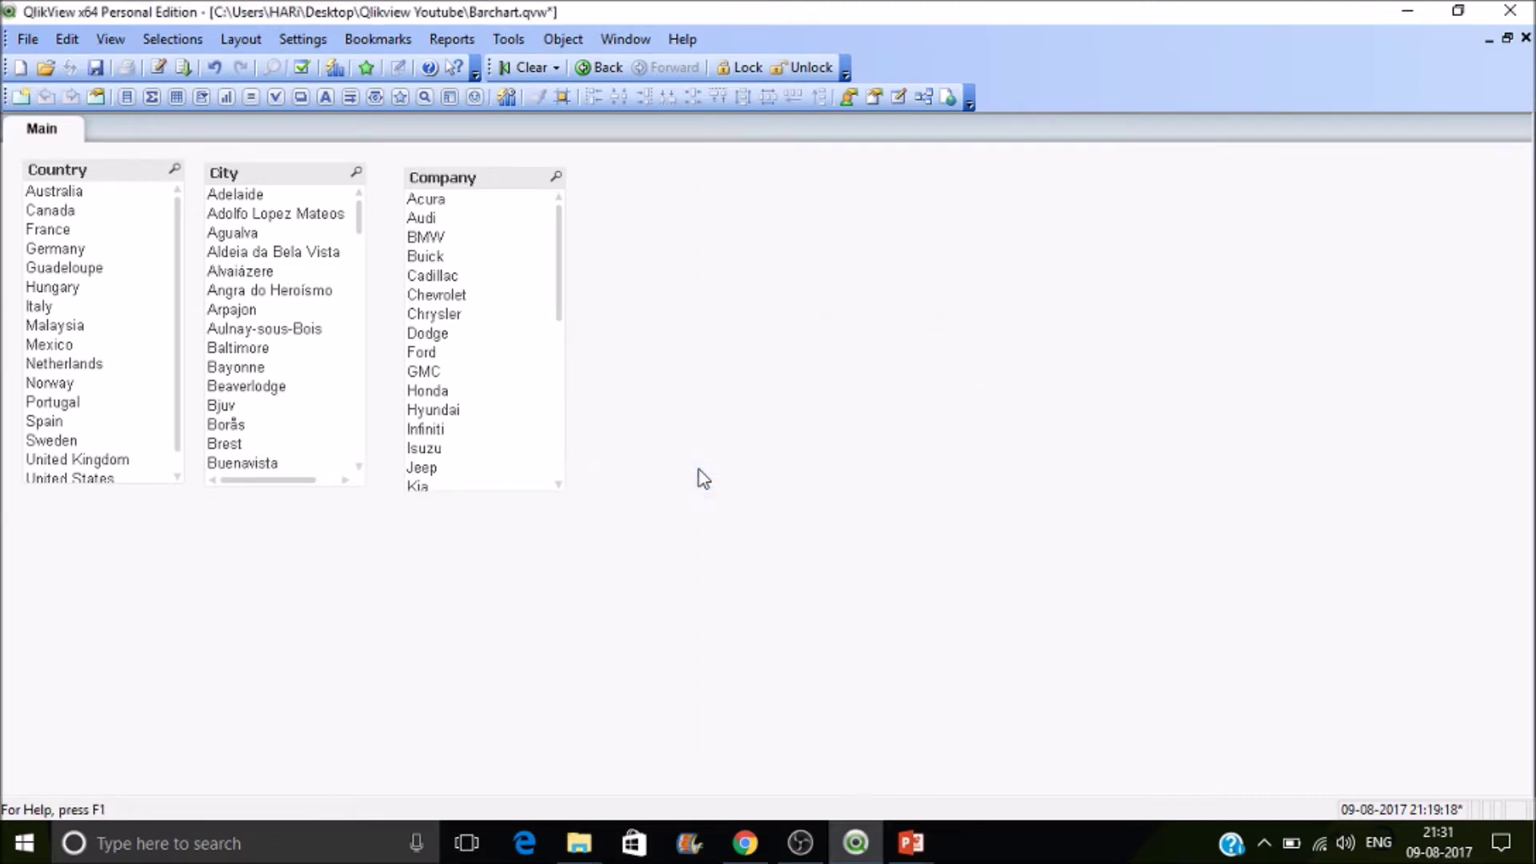
pyautogui.rightClick(859, 289)
pyautogui.click(867, 299)
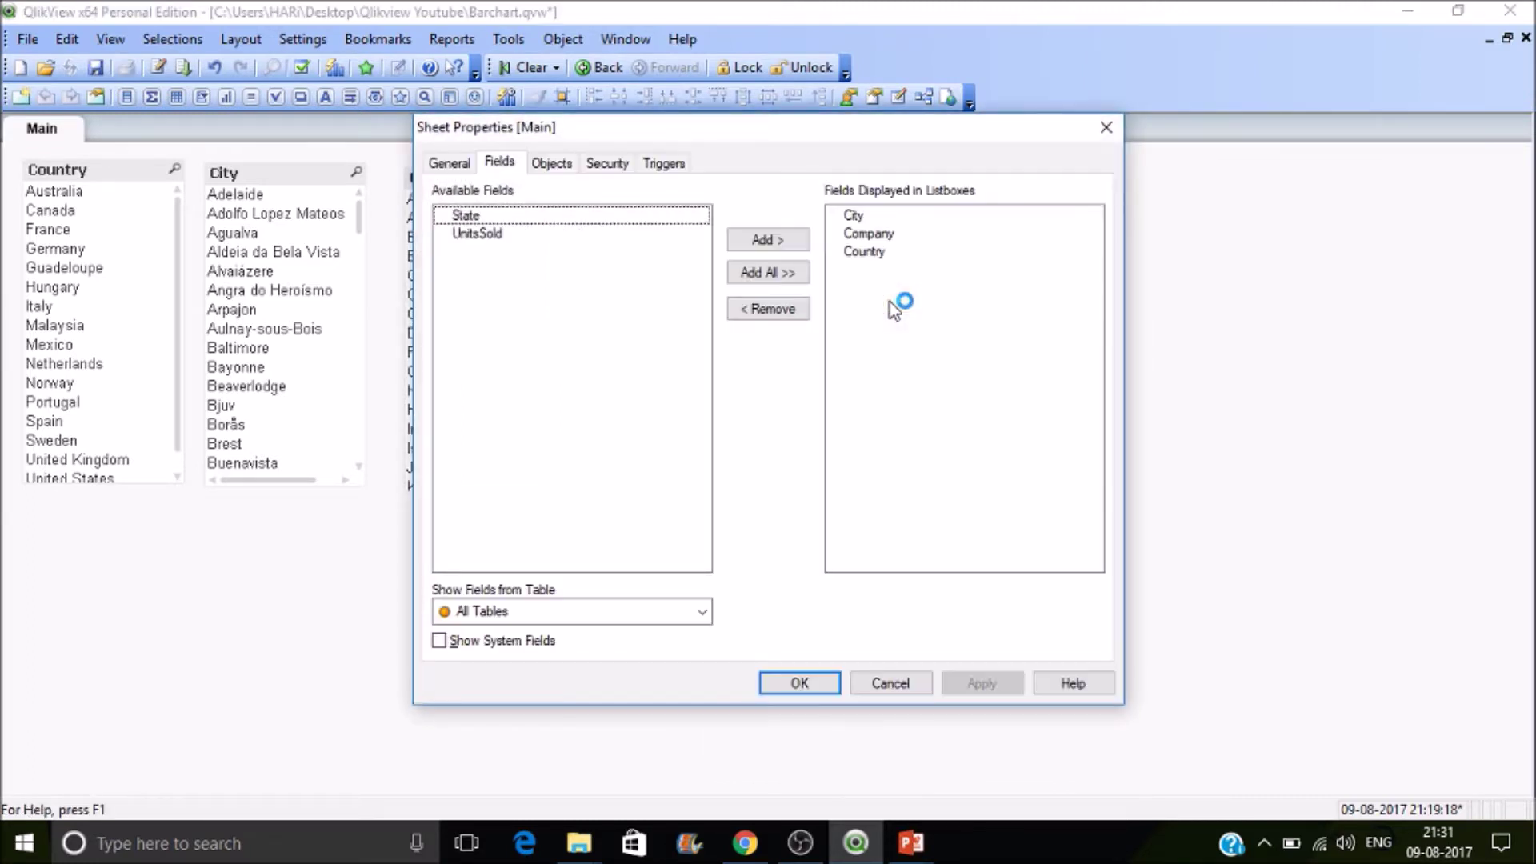
pyautogui.click(1107, 128)
# - Start a new bar chart on the Main sheet with the title in the chart turned off
pyautogui.rightClick(756, 237)
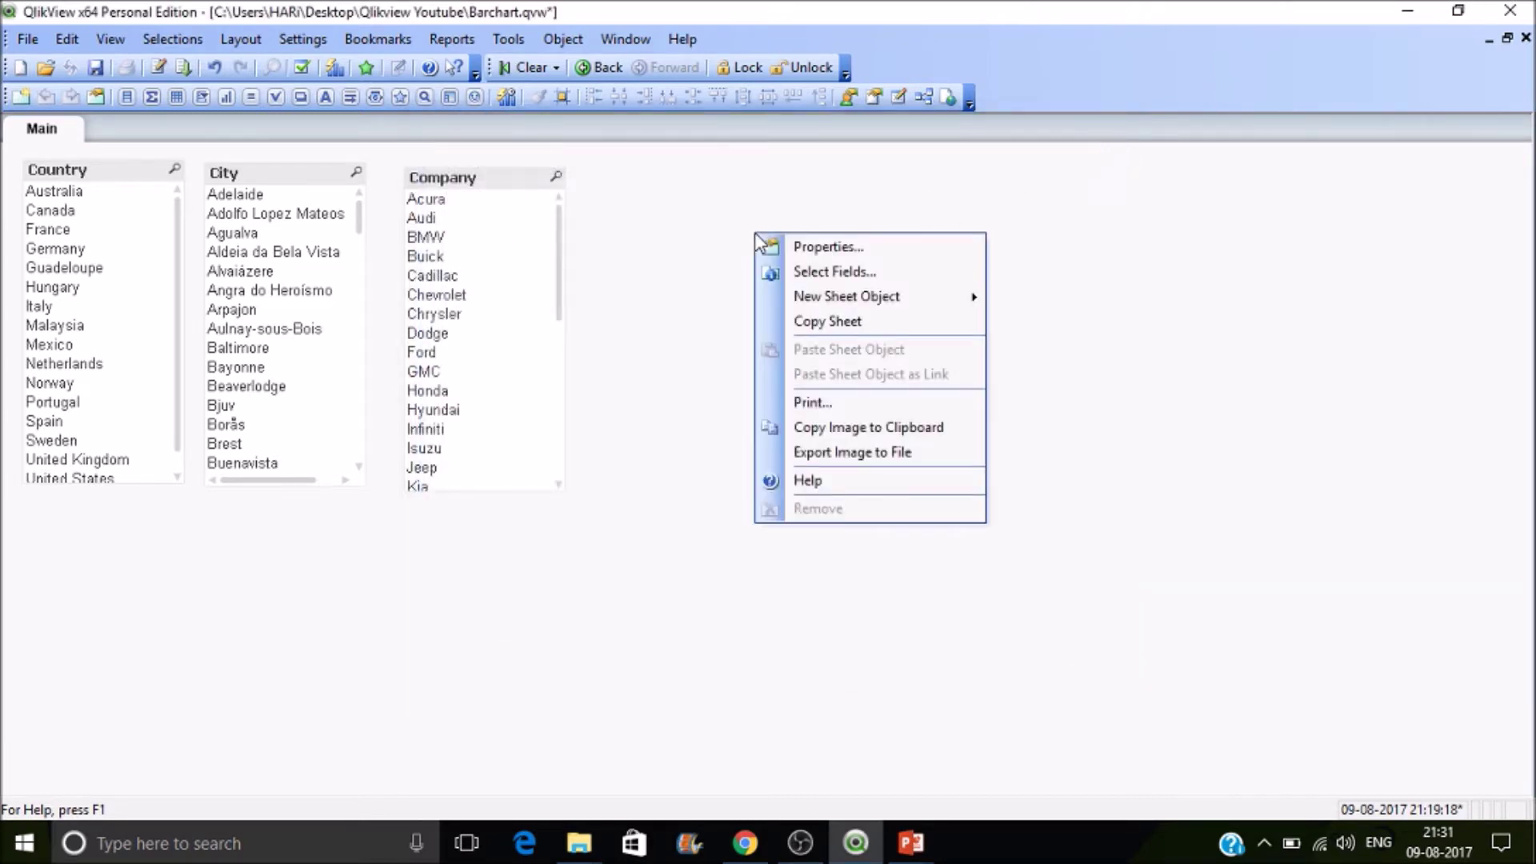
pyautogui.moveTo(816, 298)
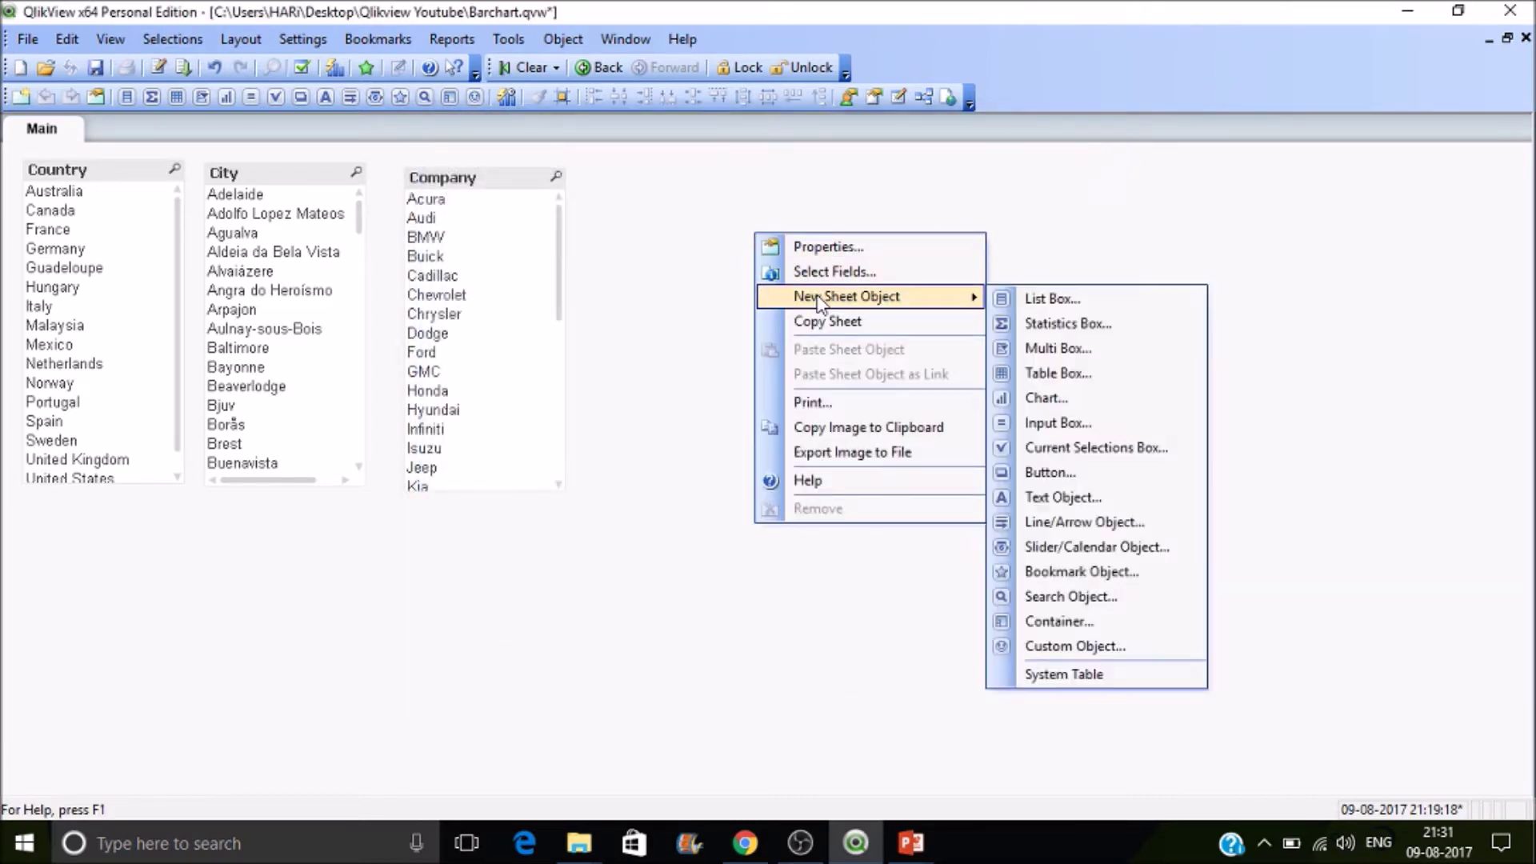
pyautogui.click(1052, 400)
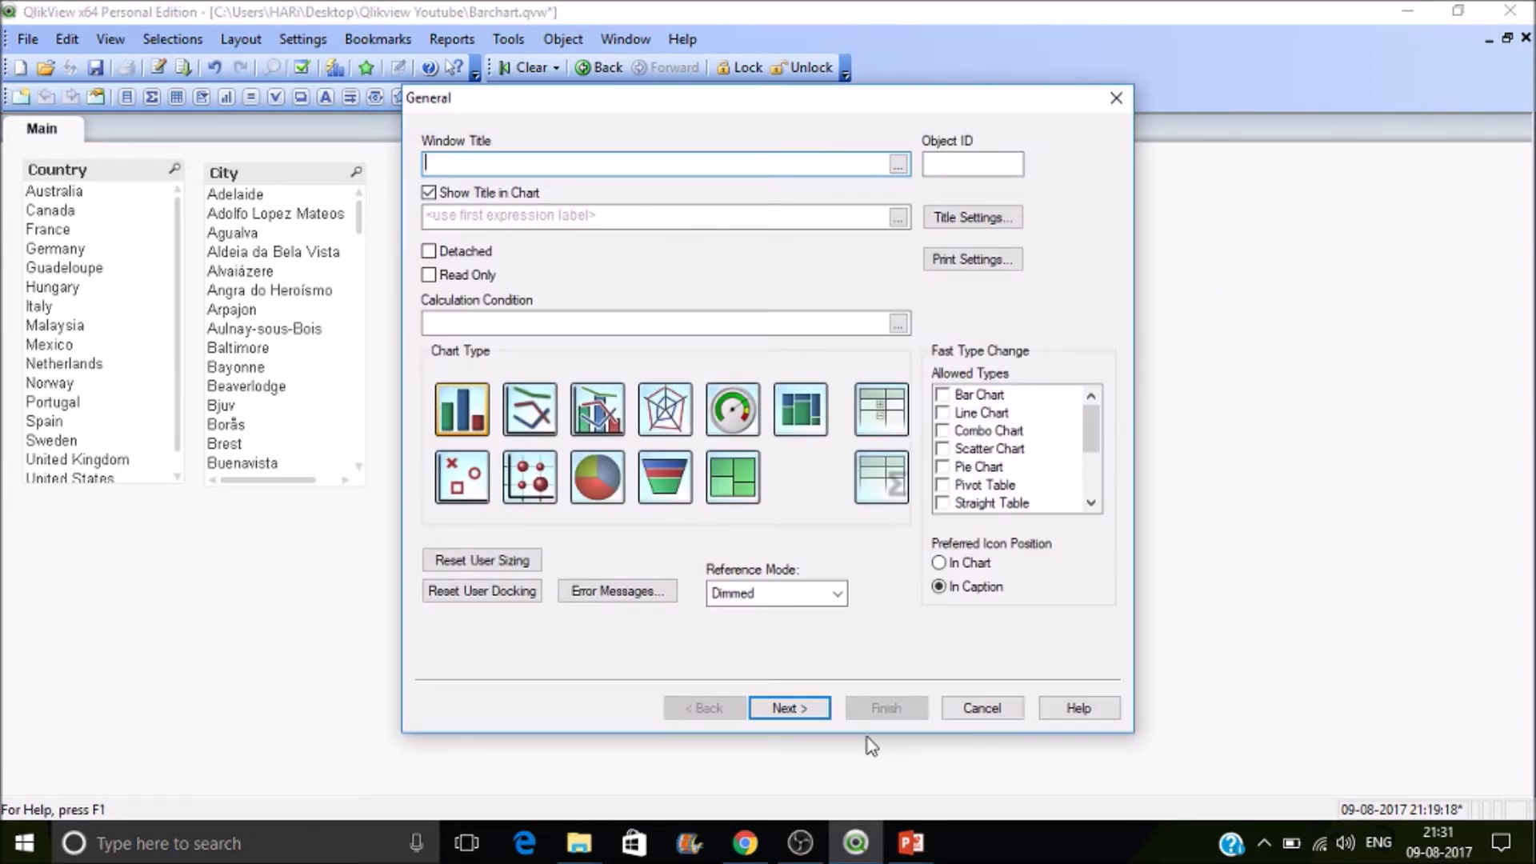
pyautogui.click(492, 198)
pyautogui.click(788, 705)
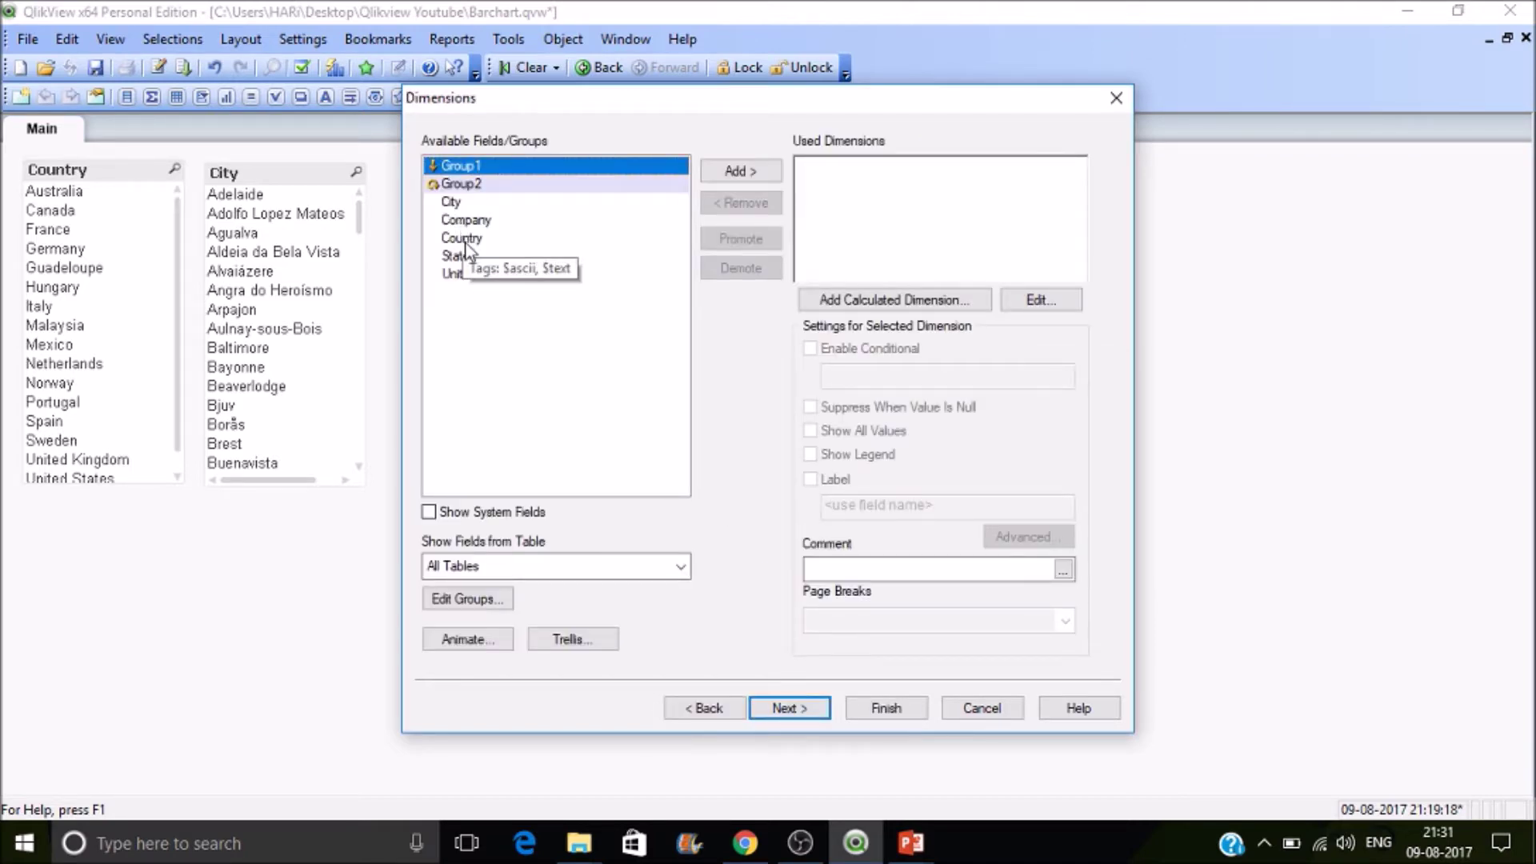
# - Use Country and State as the new chart's dimensions, in that order, and proceed to the expressions
pyautogui.click(465, 240)
pyautogui.doubleClick(465, 240)
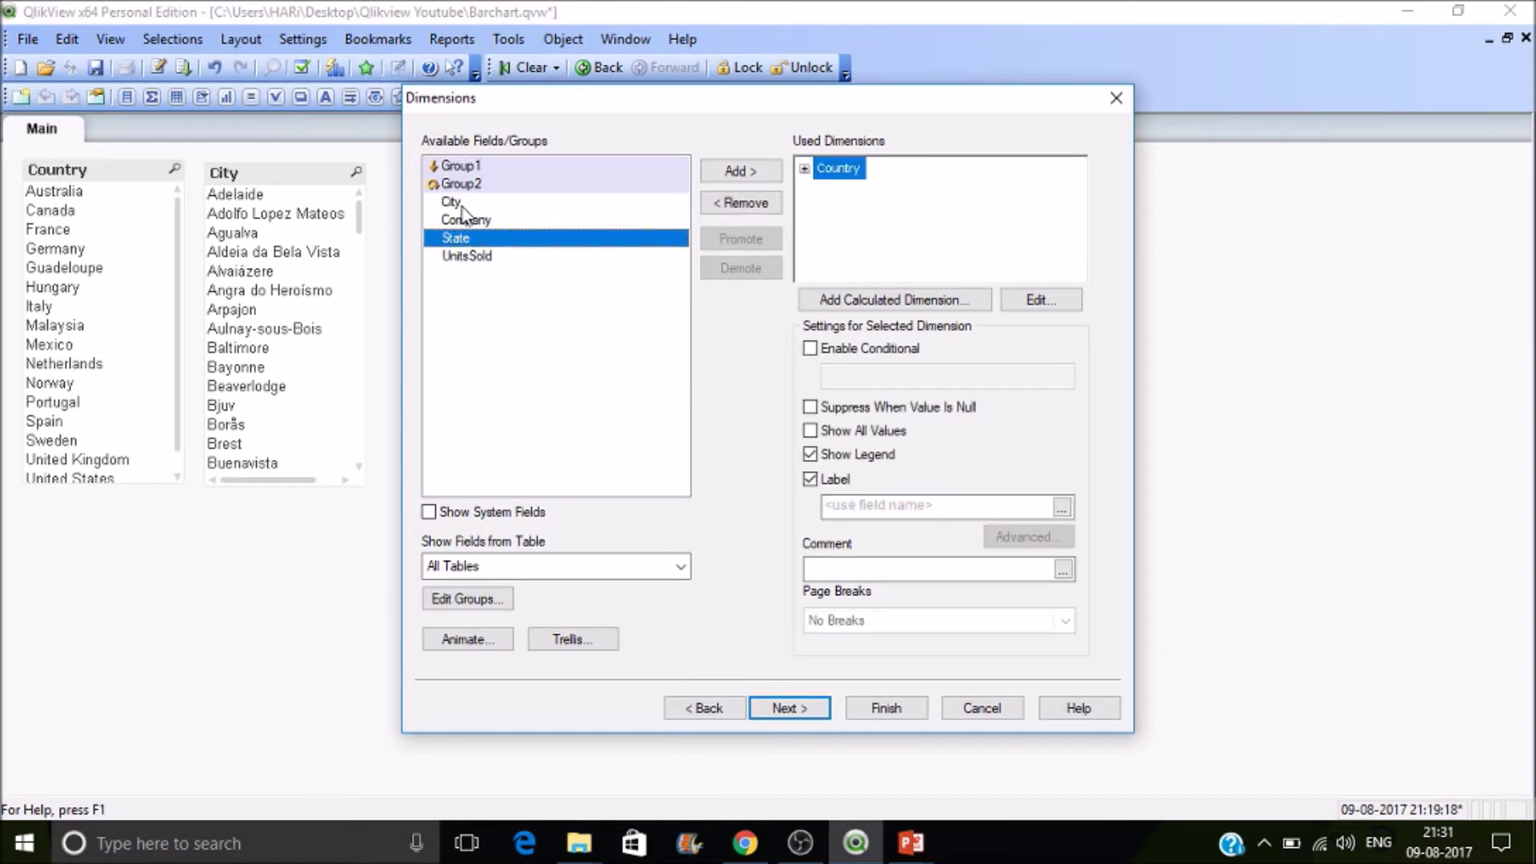
pyautogui.doubleClick(468, 239)
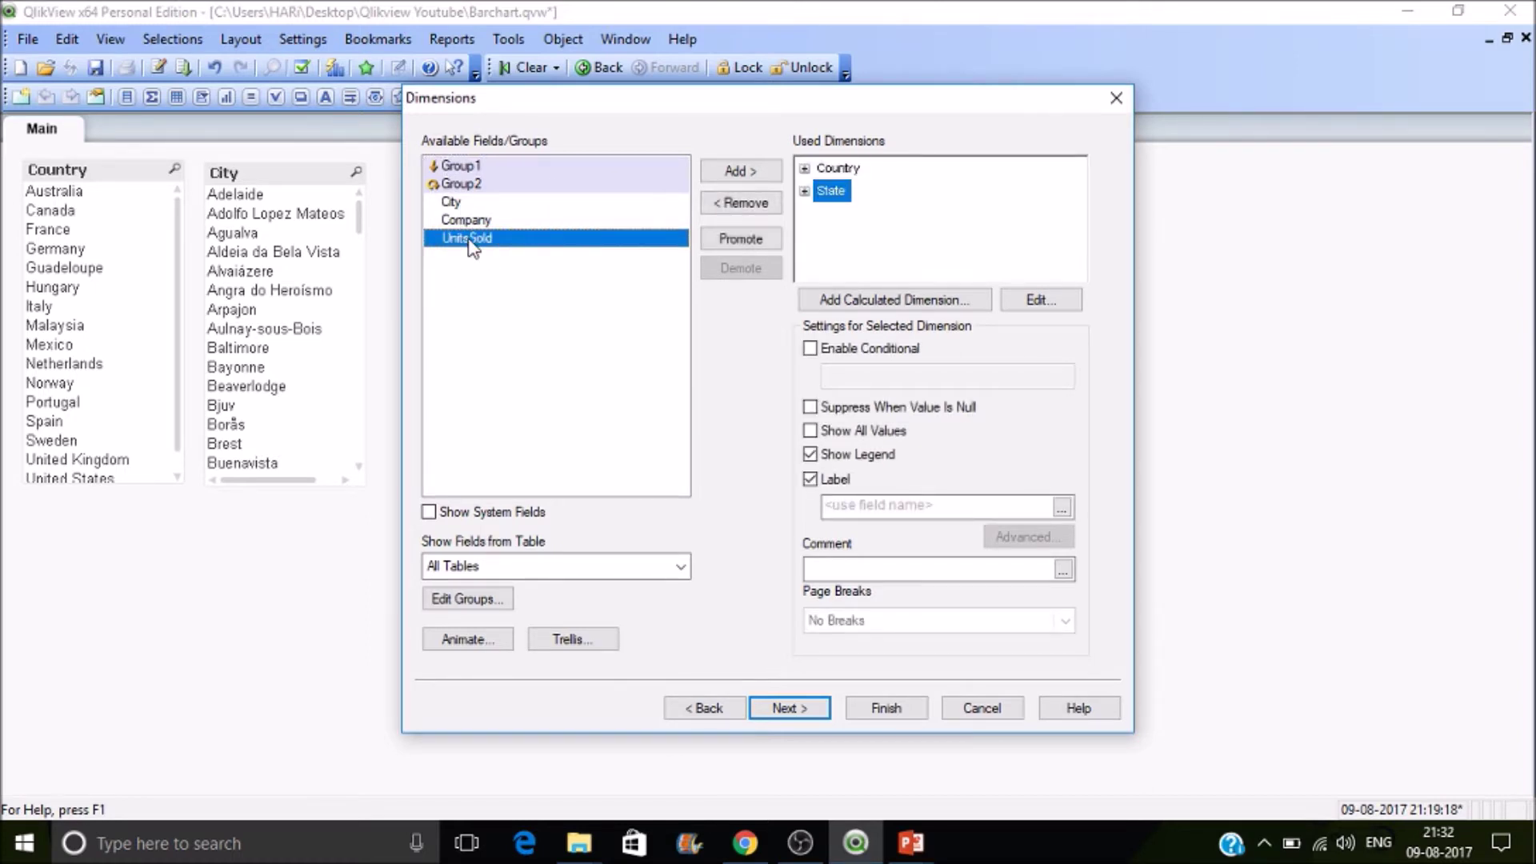
pyautogui.click(804, 711)
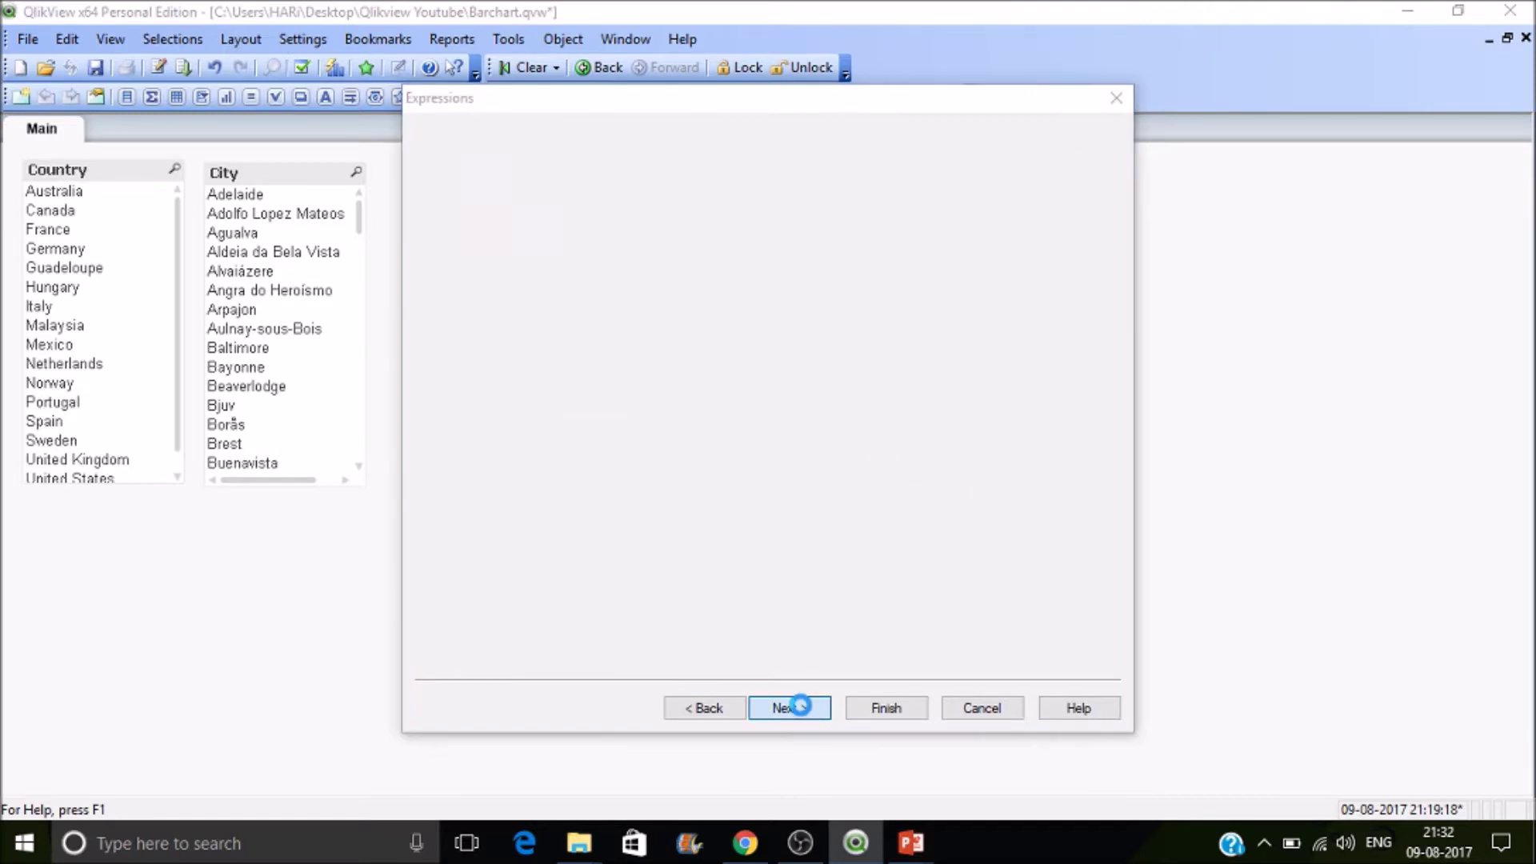
# - Define the chart's expression as Sum(UnitsSold), finish the chart, and stretch it downwards to make it taller
pyautogui.write('Sum')
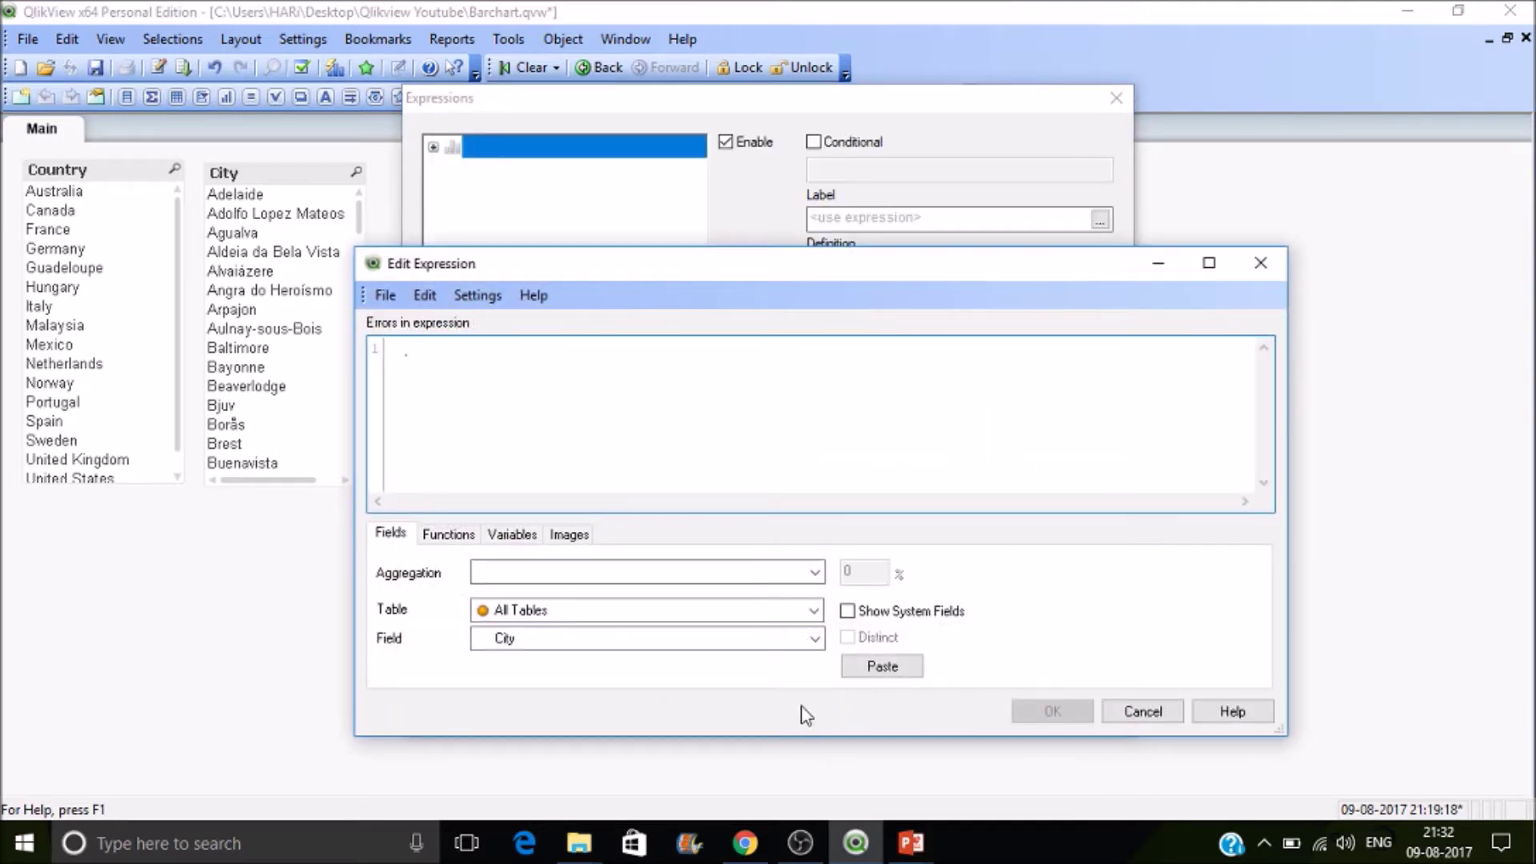
pyautogui.write('(UnitsSold')
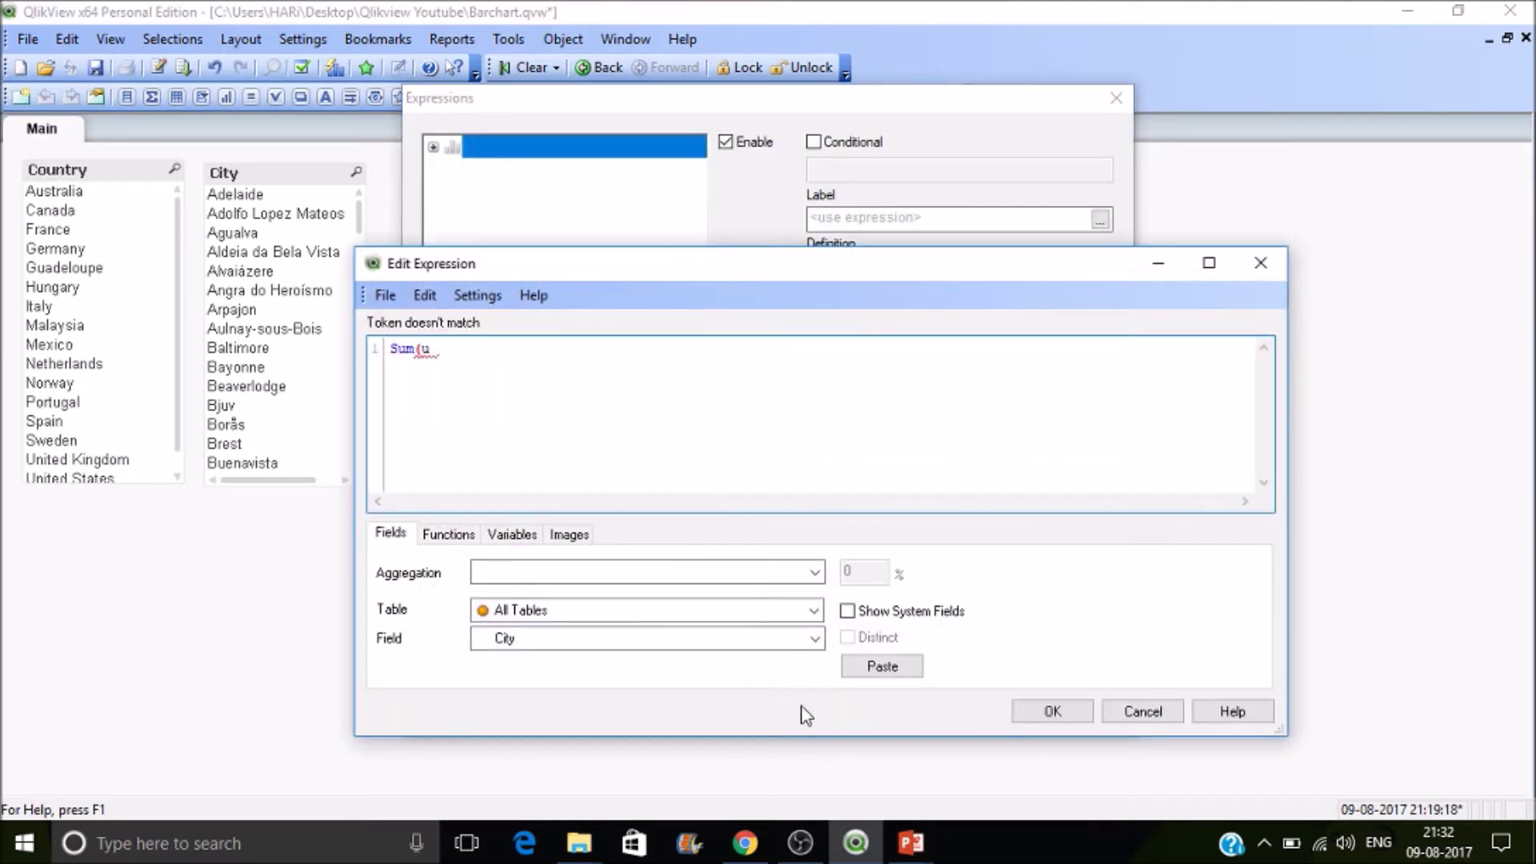
pyautogui.write(')')
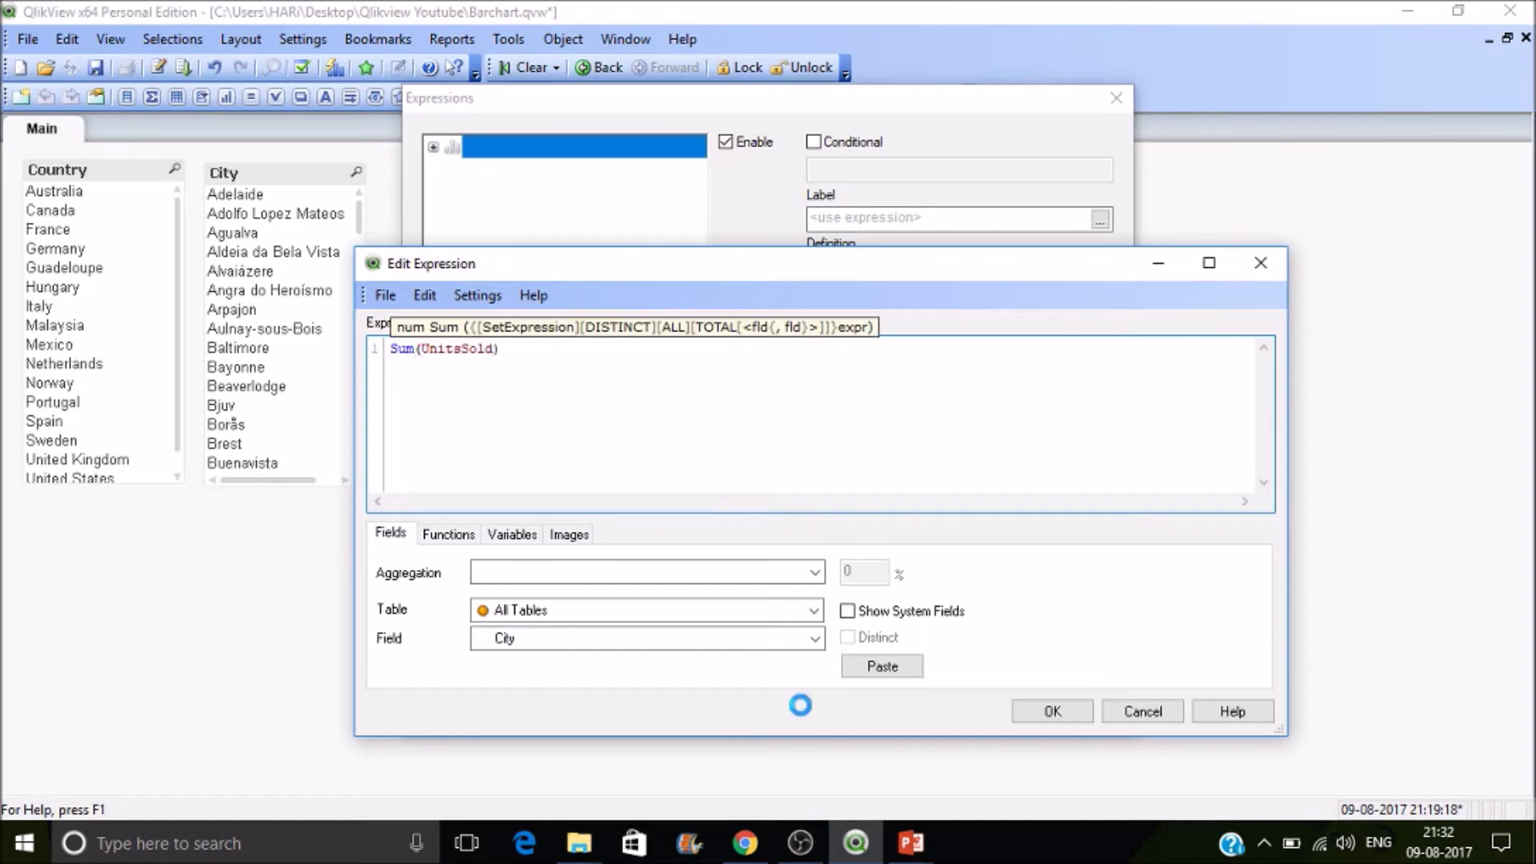
pyautogui.click(1051, 712)
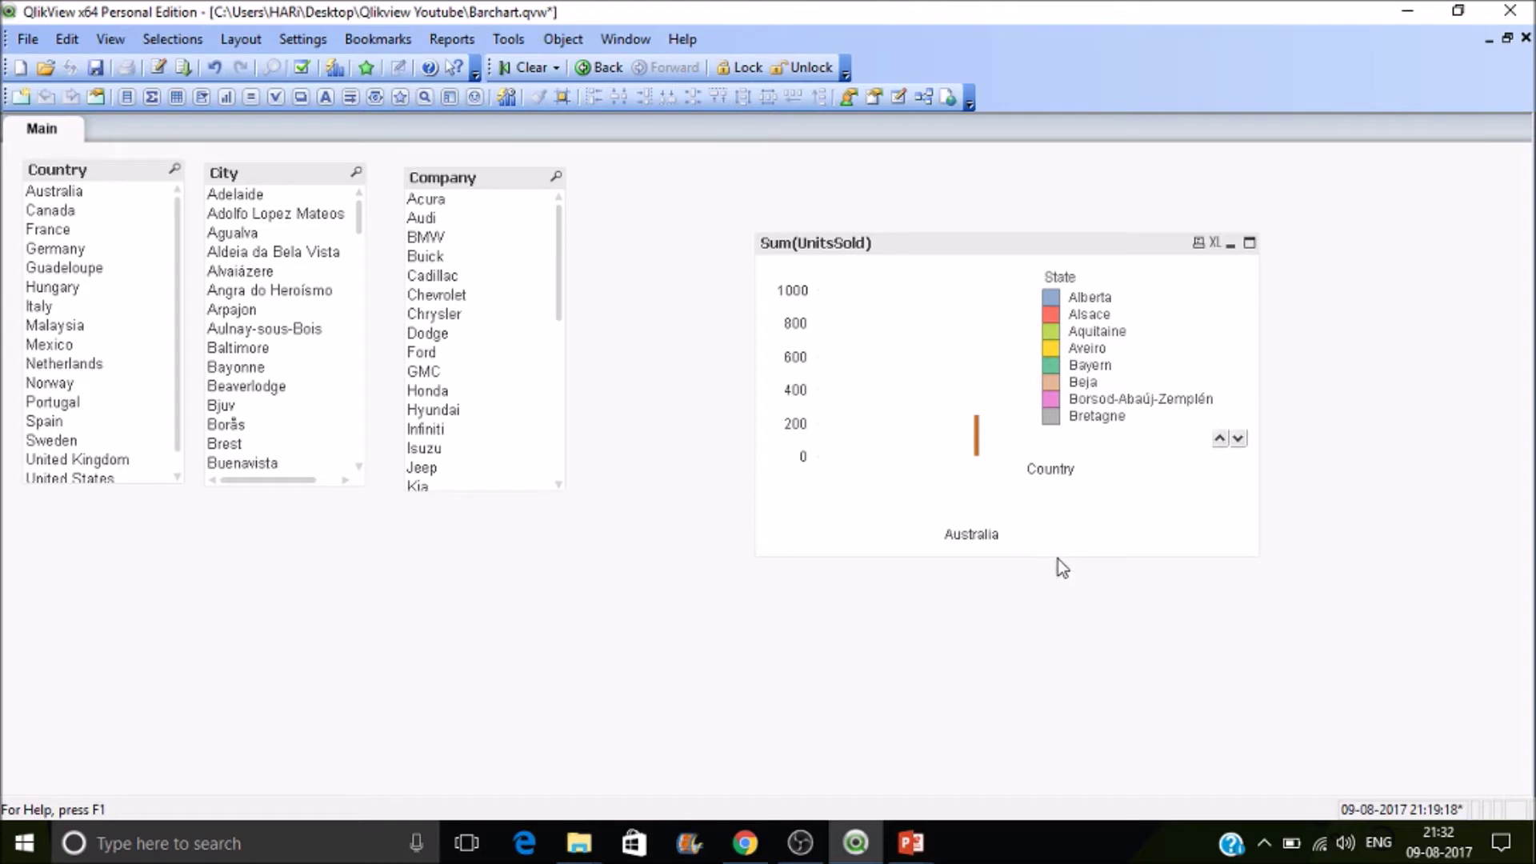
pyautogui.moveTo(1056, 555); pyautogui.dragTo(1091, 782)
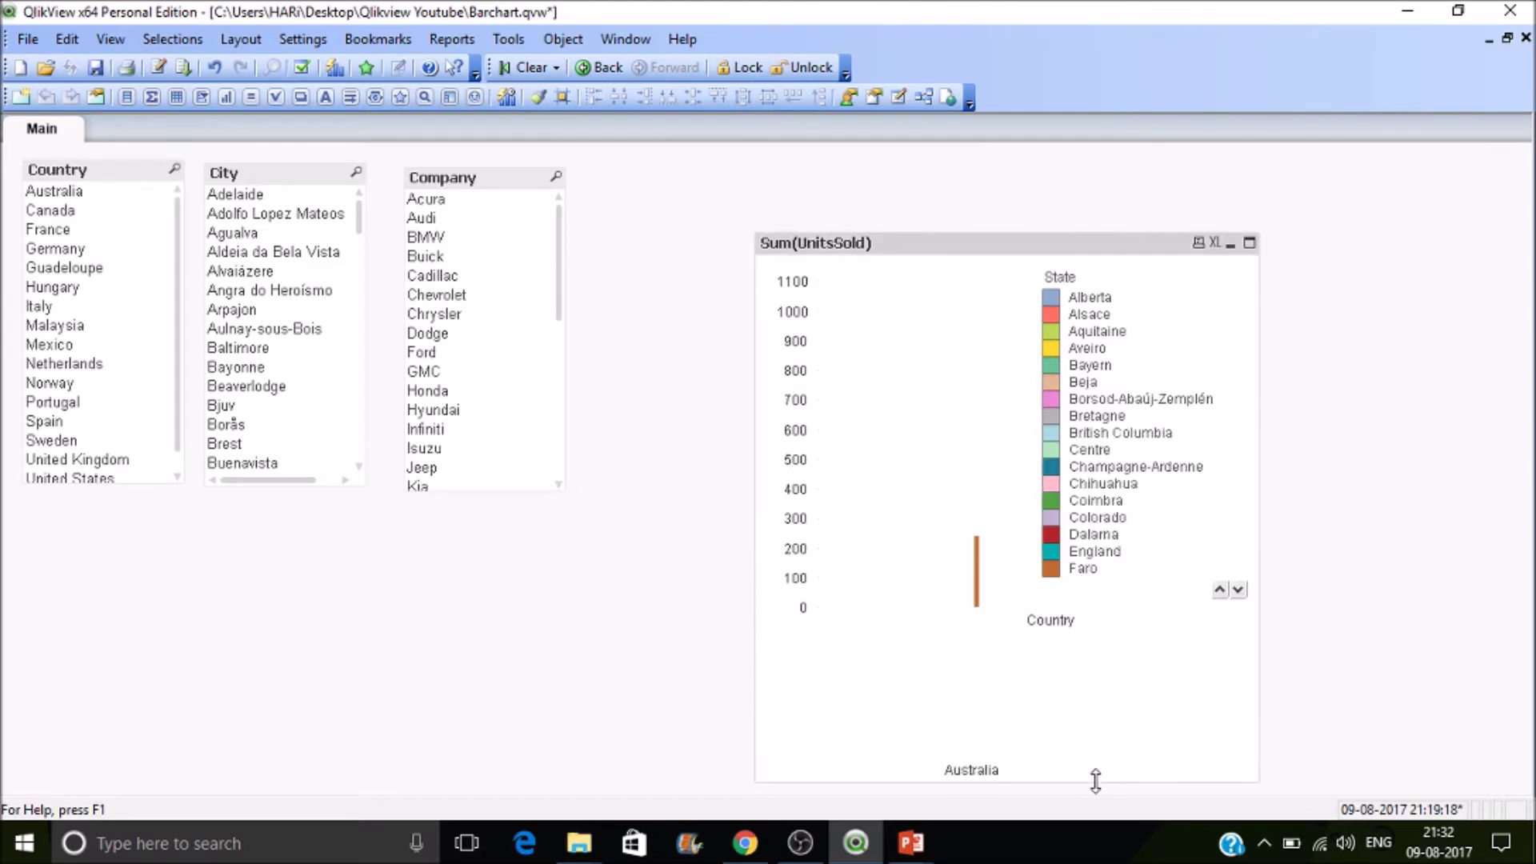
# - Style the Sum(UnitsSold) chart with vertical bar orientation and the Stacked subtype, and confirm the properties
pyautogui.rightClick(1007, 253)
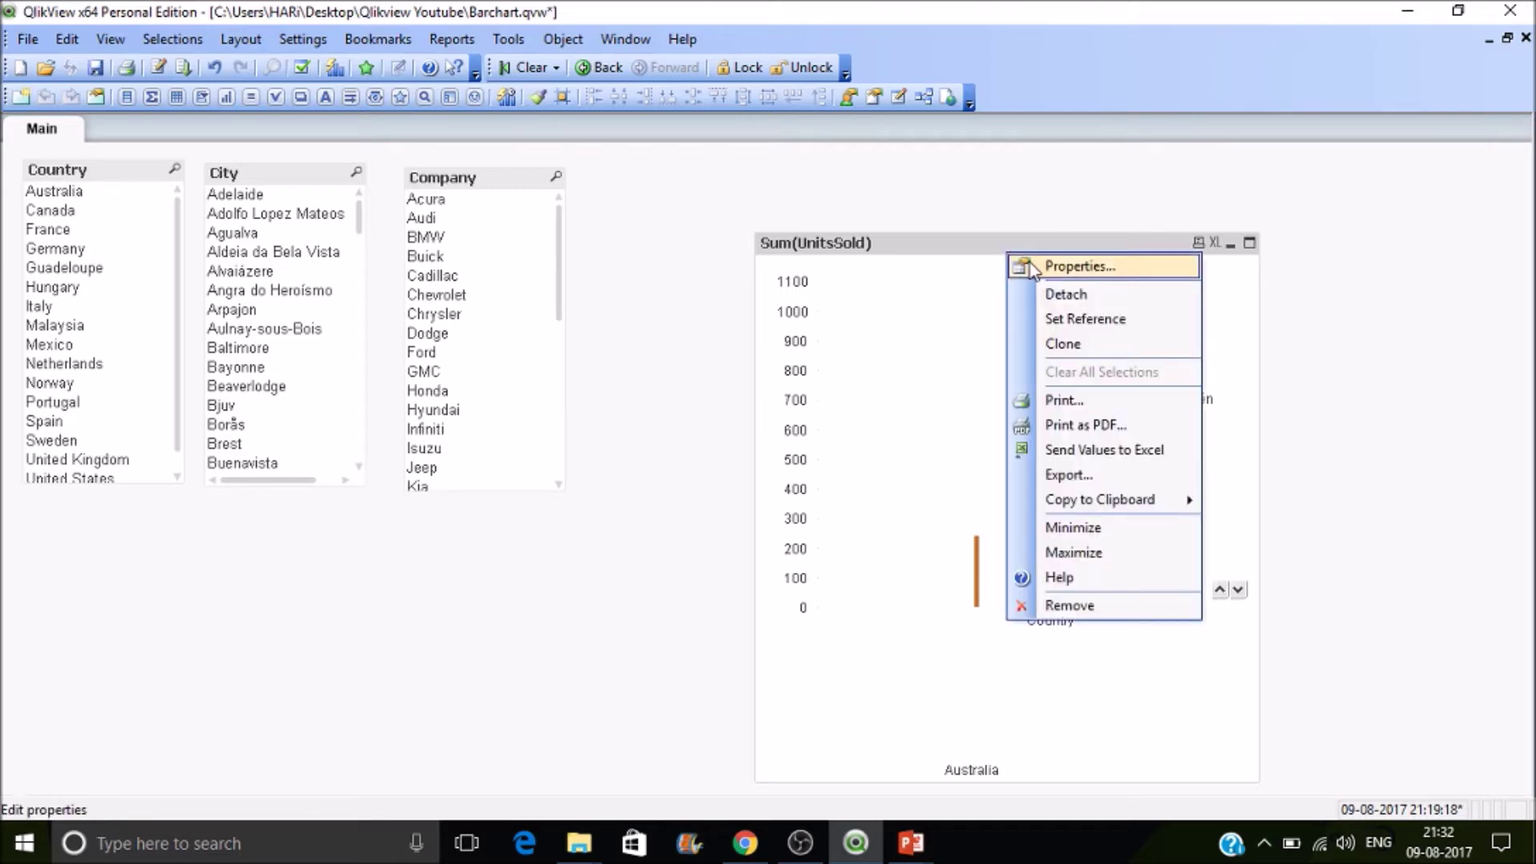
pyautogui.click(1029, 262)
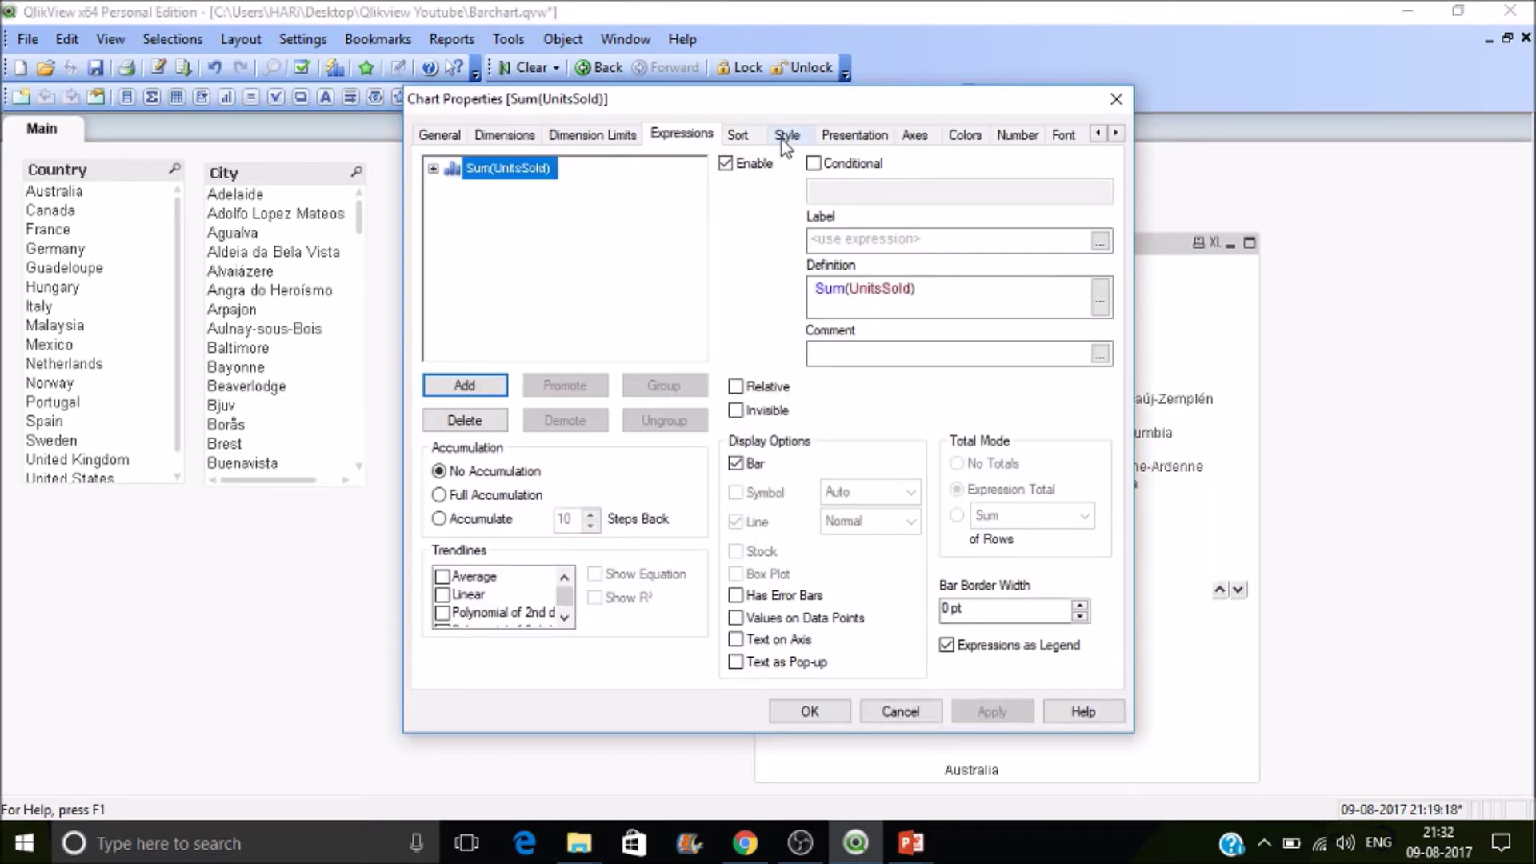
pyautogui.click(786, 136)
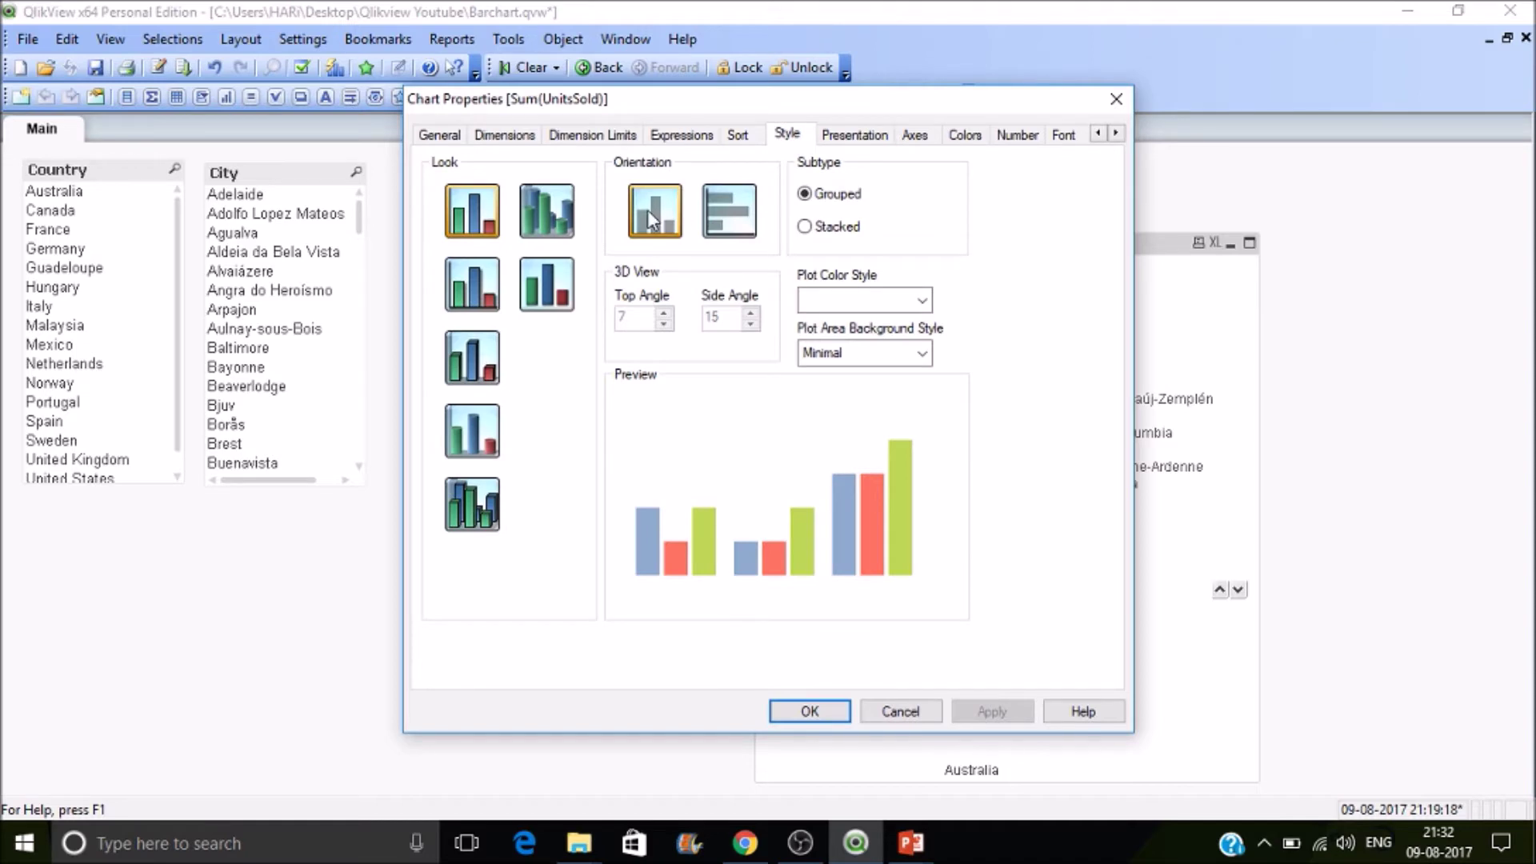
pyautogui.click(646, 209)
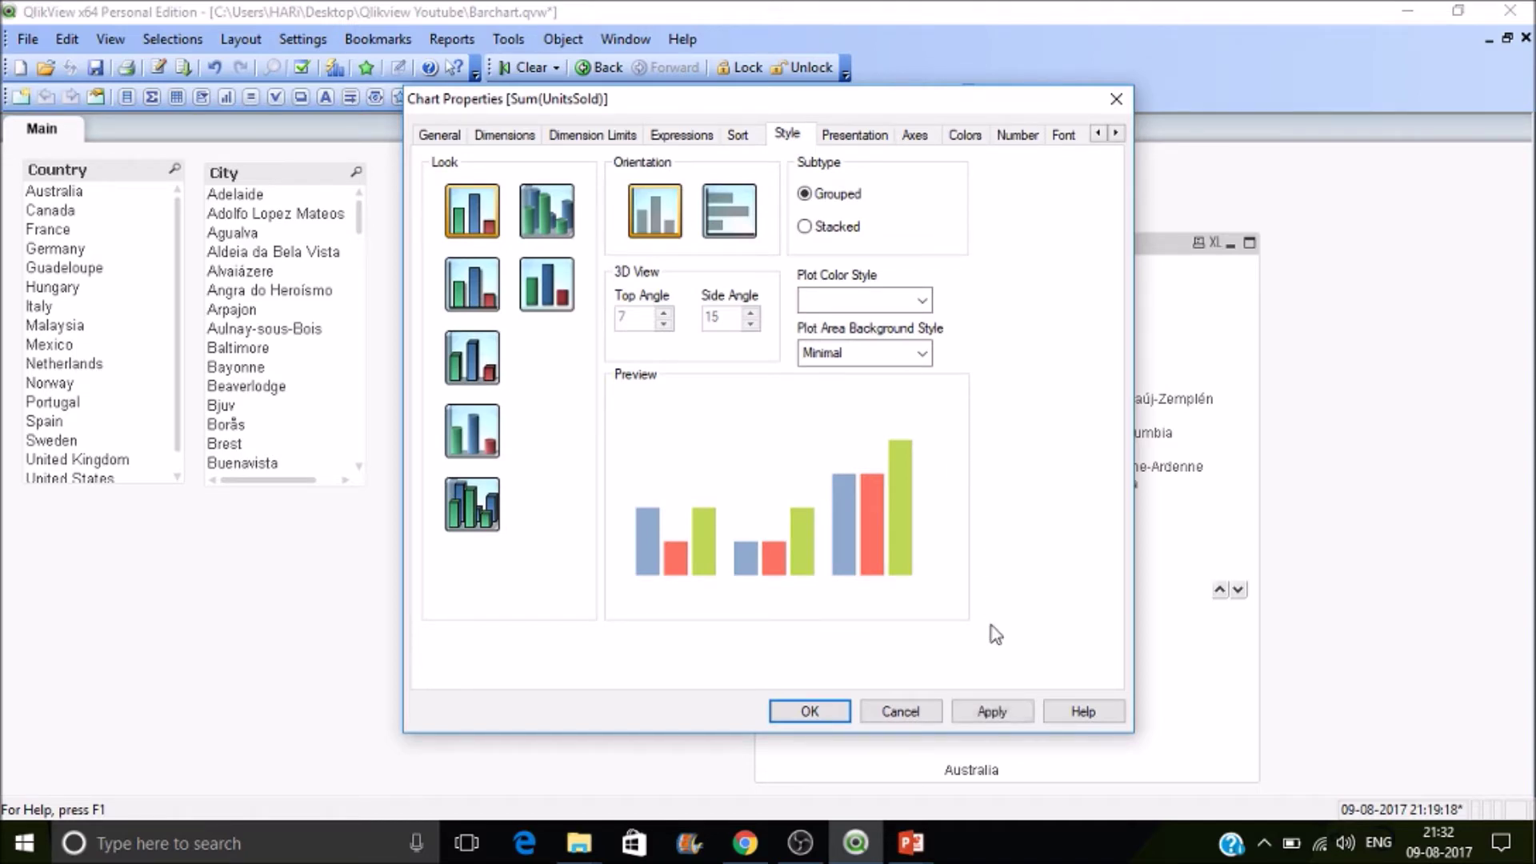
pyautogui.click(979, 708)
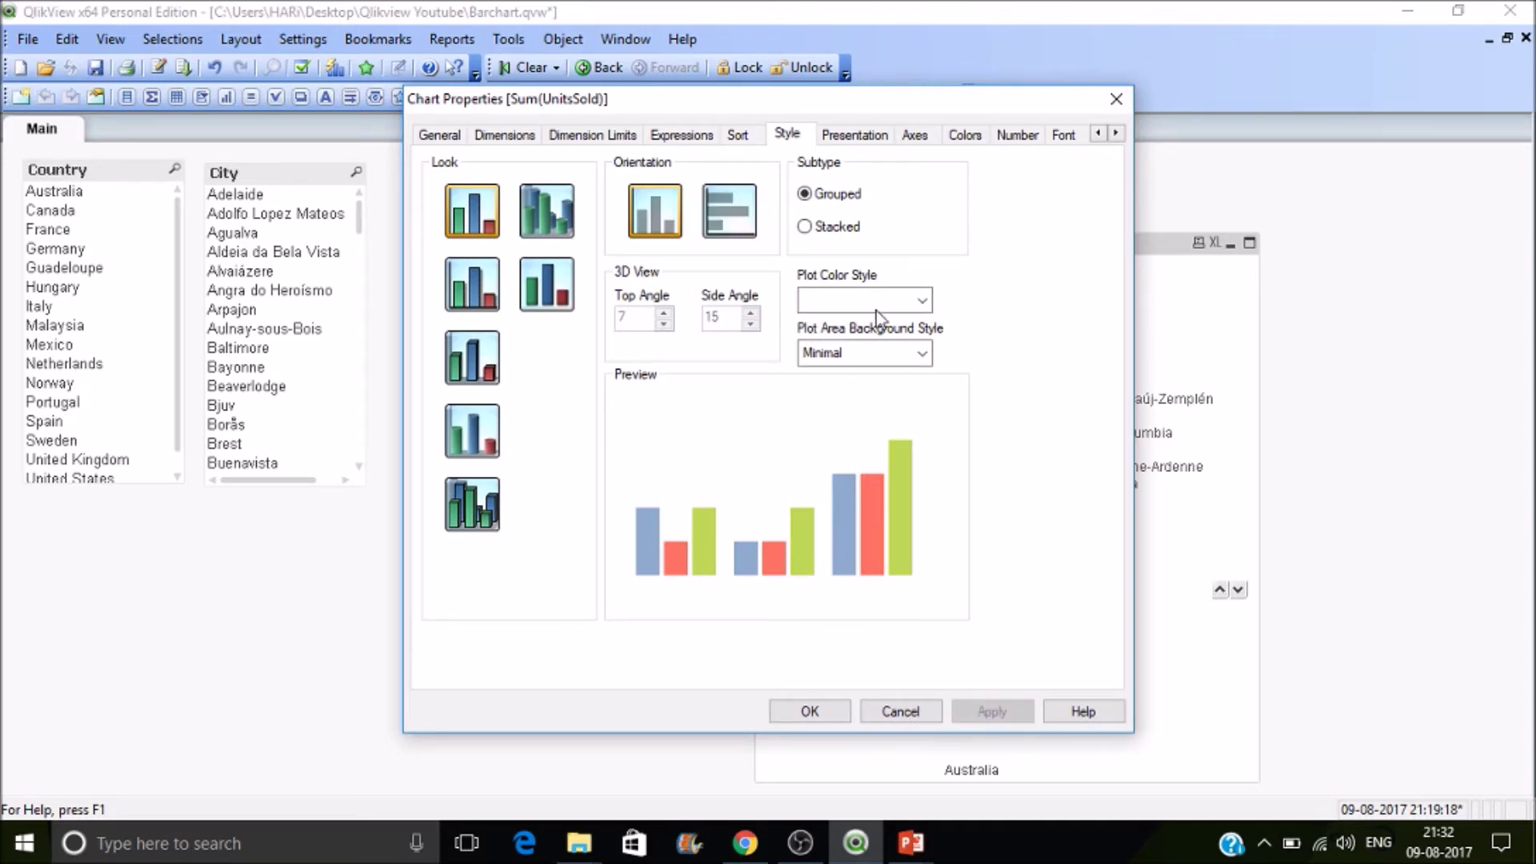
pyautogui.click(848, 229)
pyautogui.click(1001, 711)
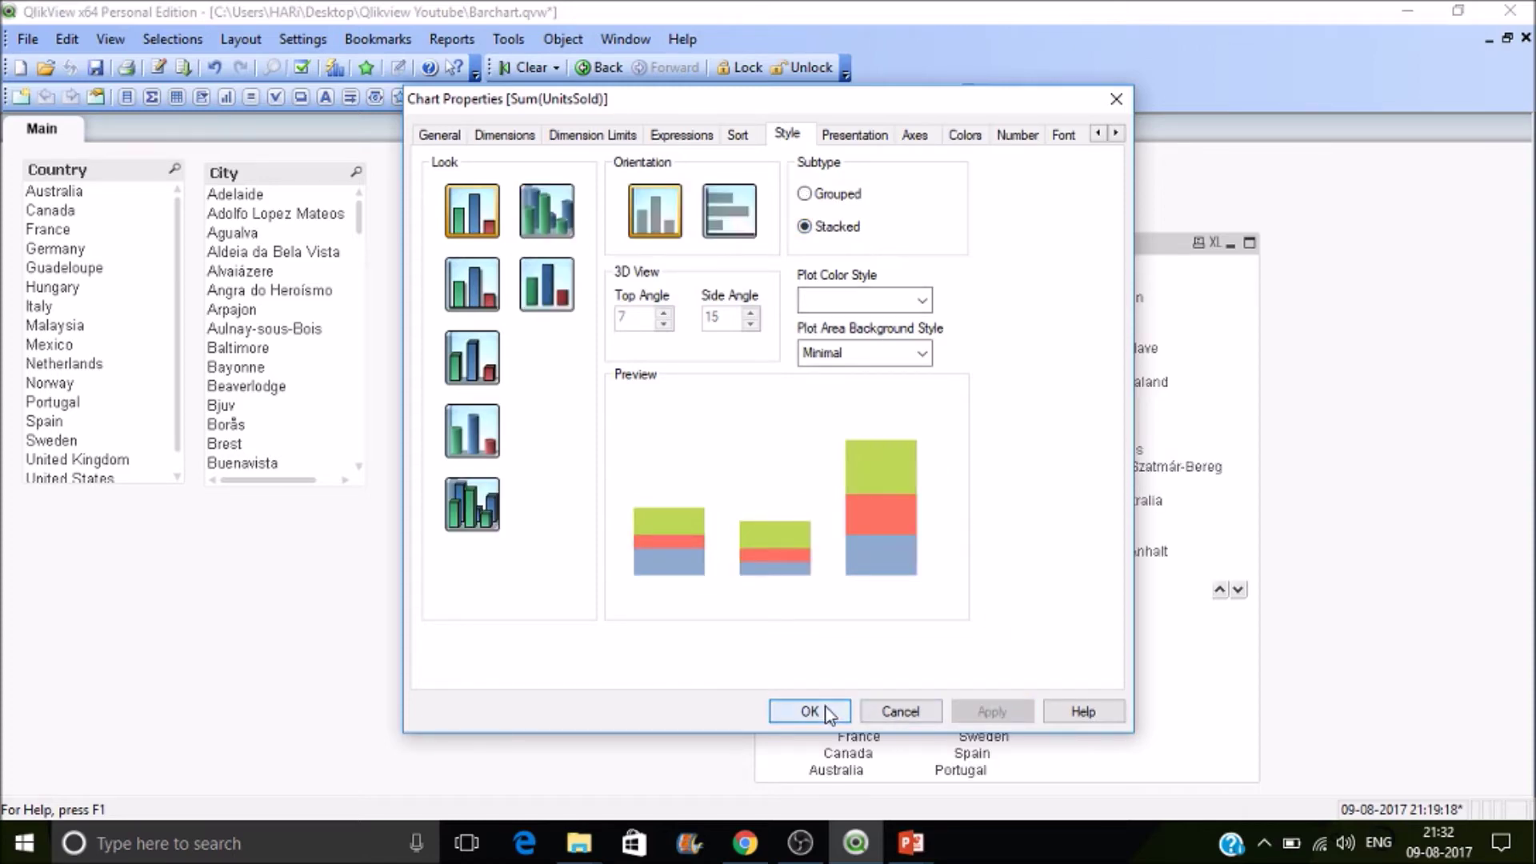
pyautogui.click(810, 711)
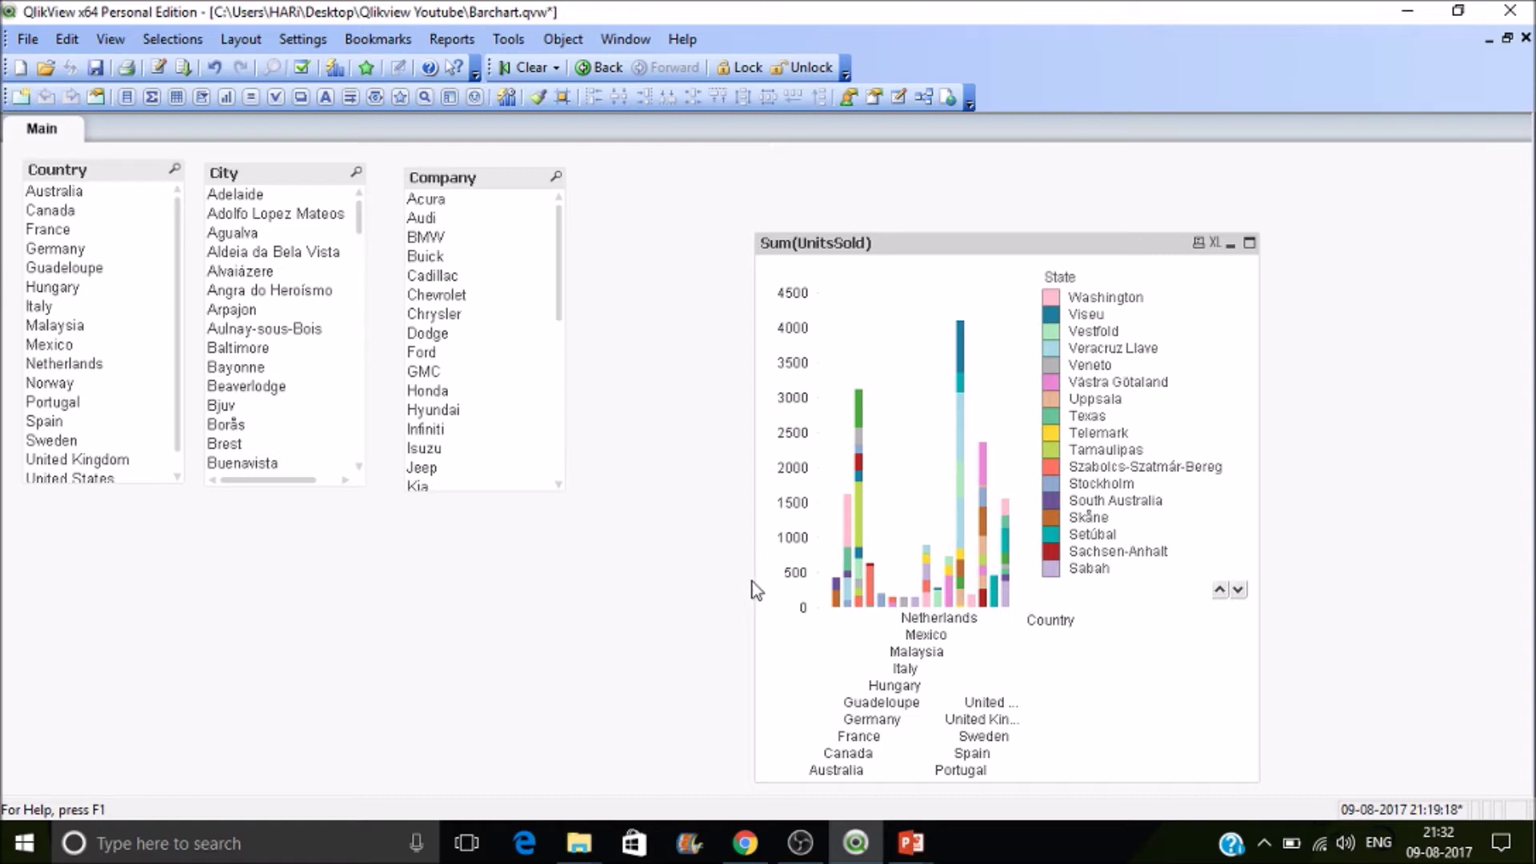
# - Widen the stacked bar chart on both sides and move it up beside the Company list box
pyautogui.moveTo(755, 581); pyautogui.dragTo(588, 523)
pyautogui.moveTo(1256, 480); pyautogui.dragTo(1416, 480)
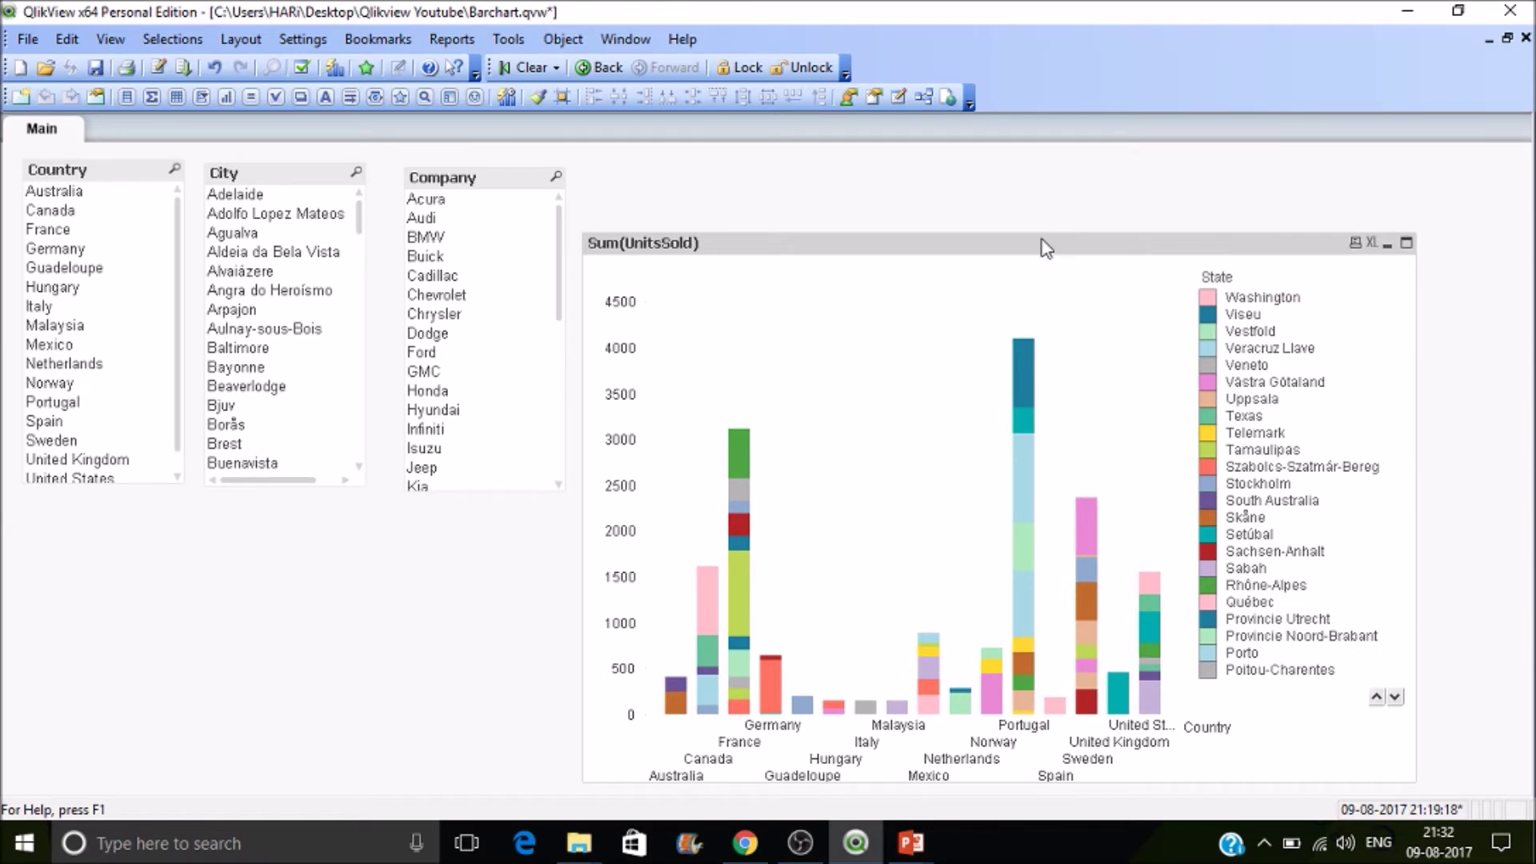
pyautogui.moveTo(1045, 237); pyautogui.dragTo(1051, 186)
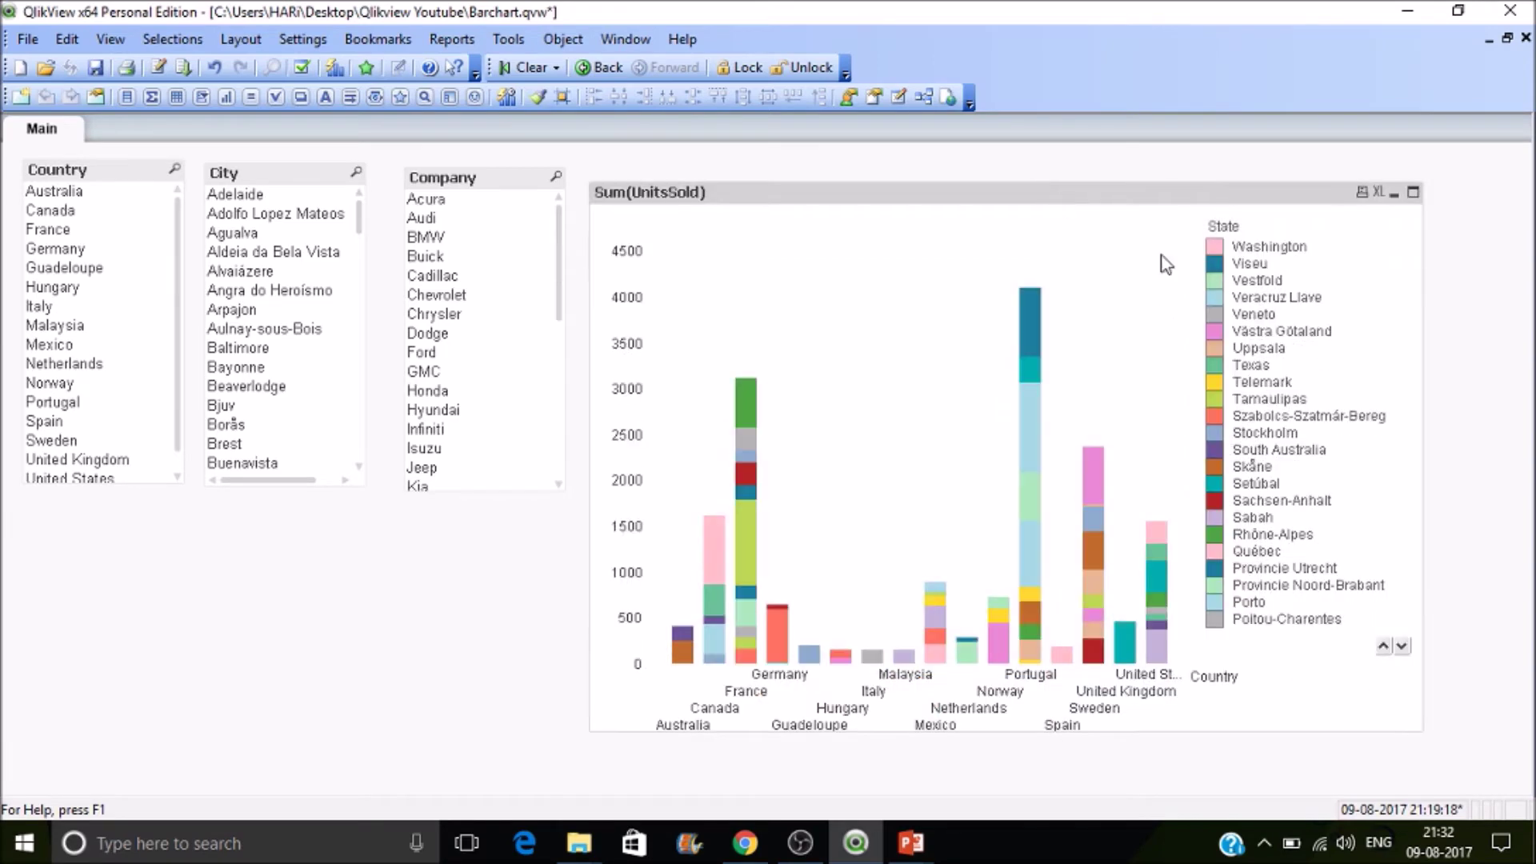
# - Add Company as the third dimension of the stacked chart and confirm the properties
pyautogui.rightClick(1260, 392)
pyautogui.click(1276, 409)
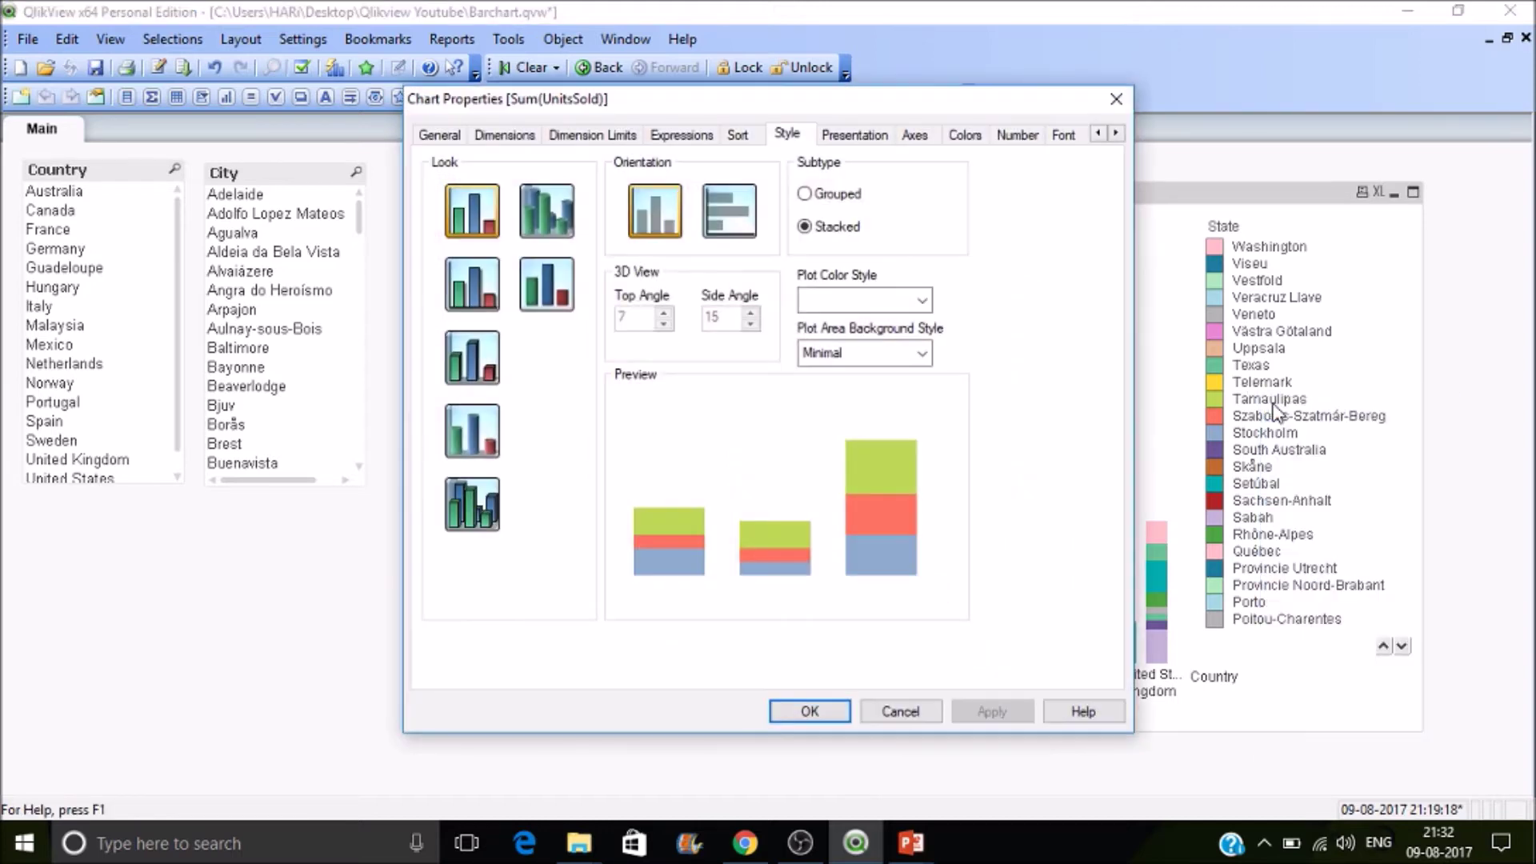
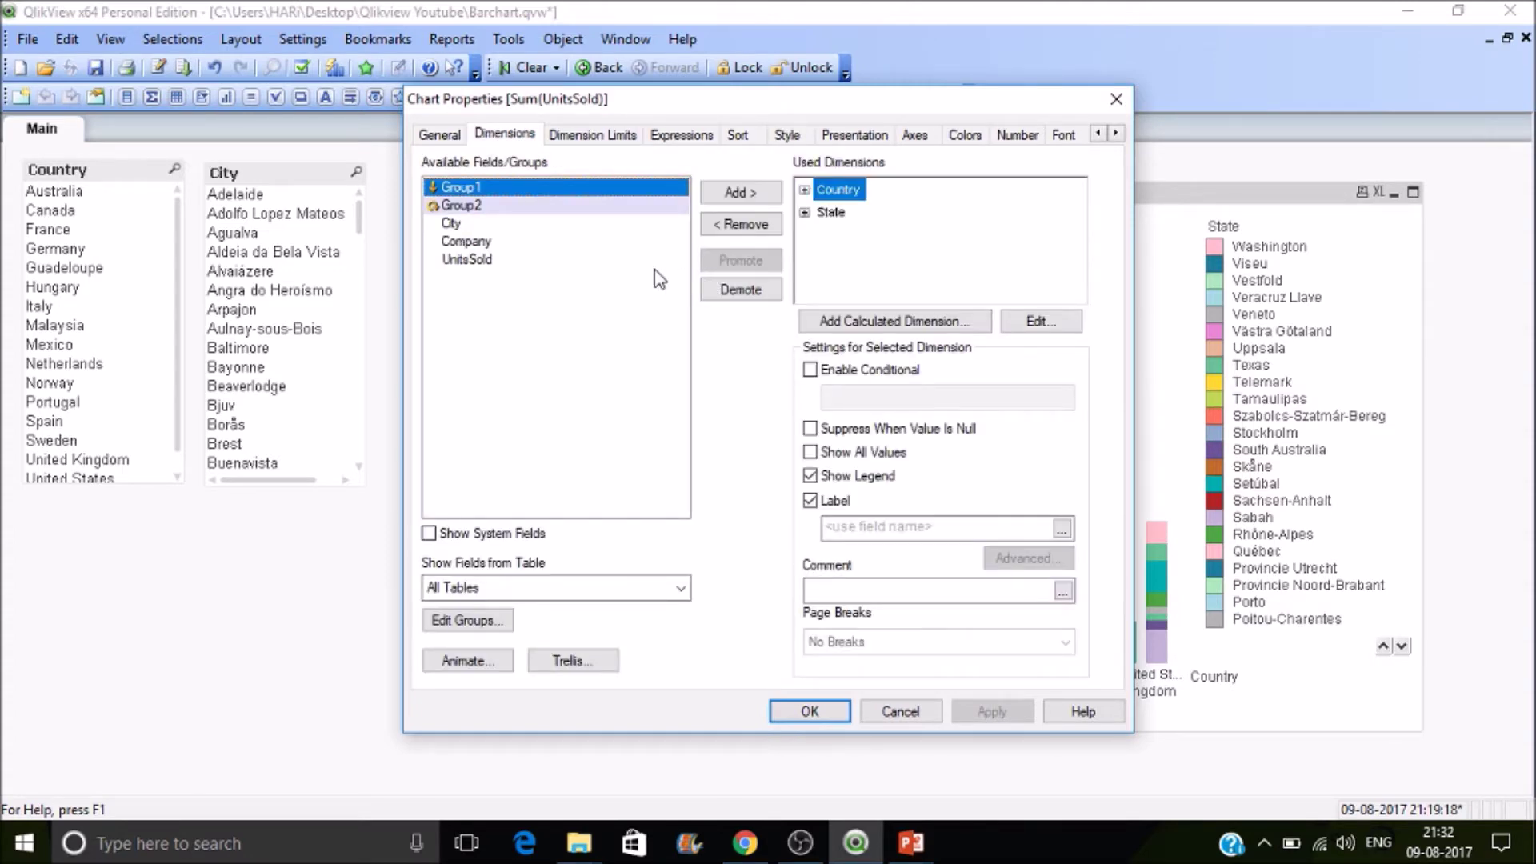
pyautogui.click(492, 245)
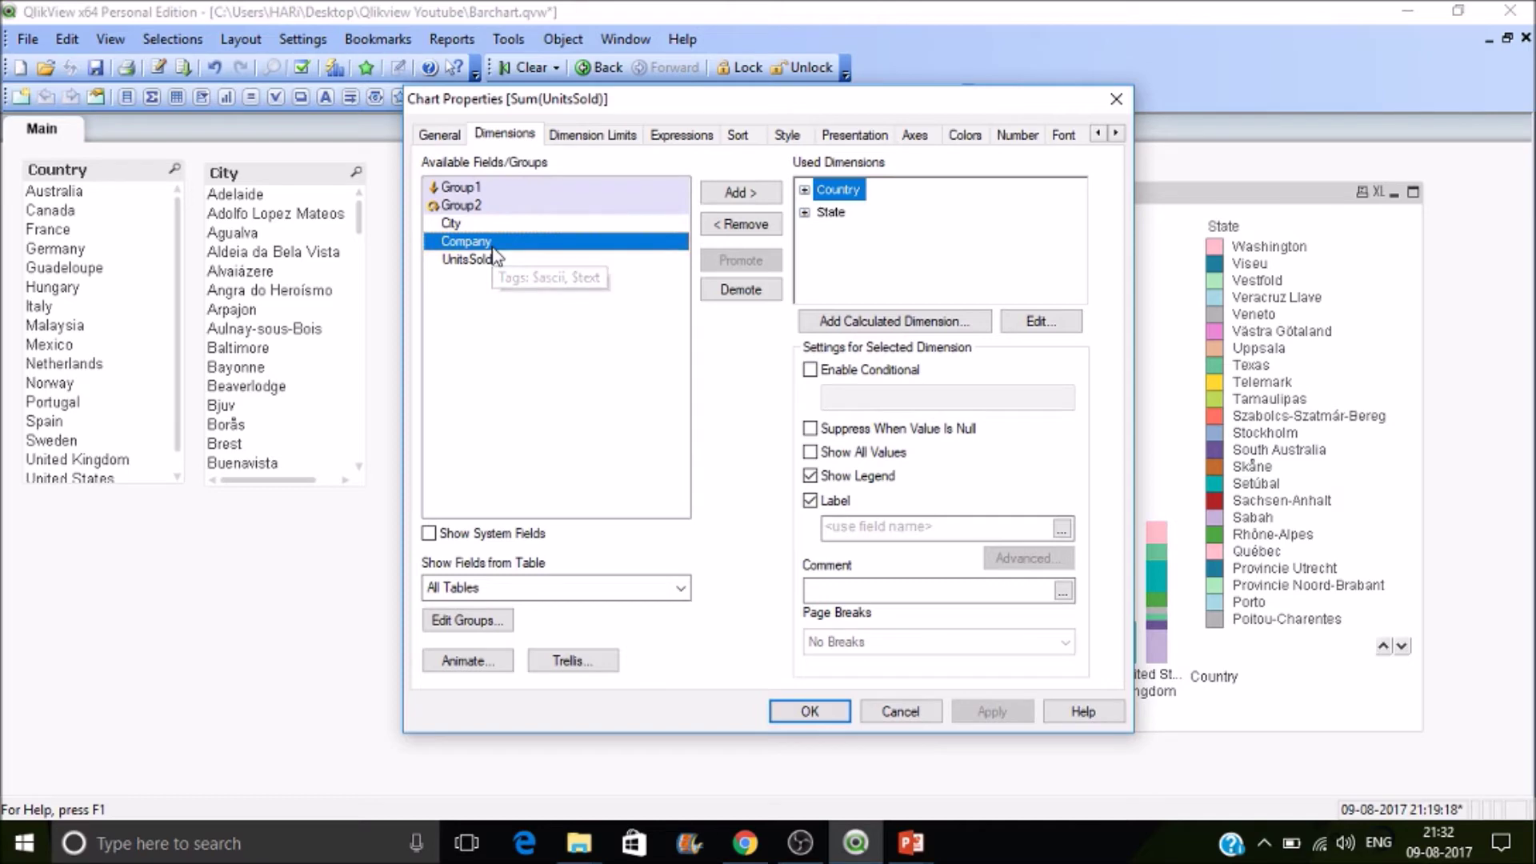
pyautogui.click(758, 200)
pyautogui.click(810, 711)
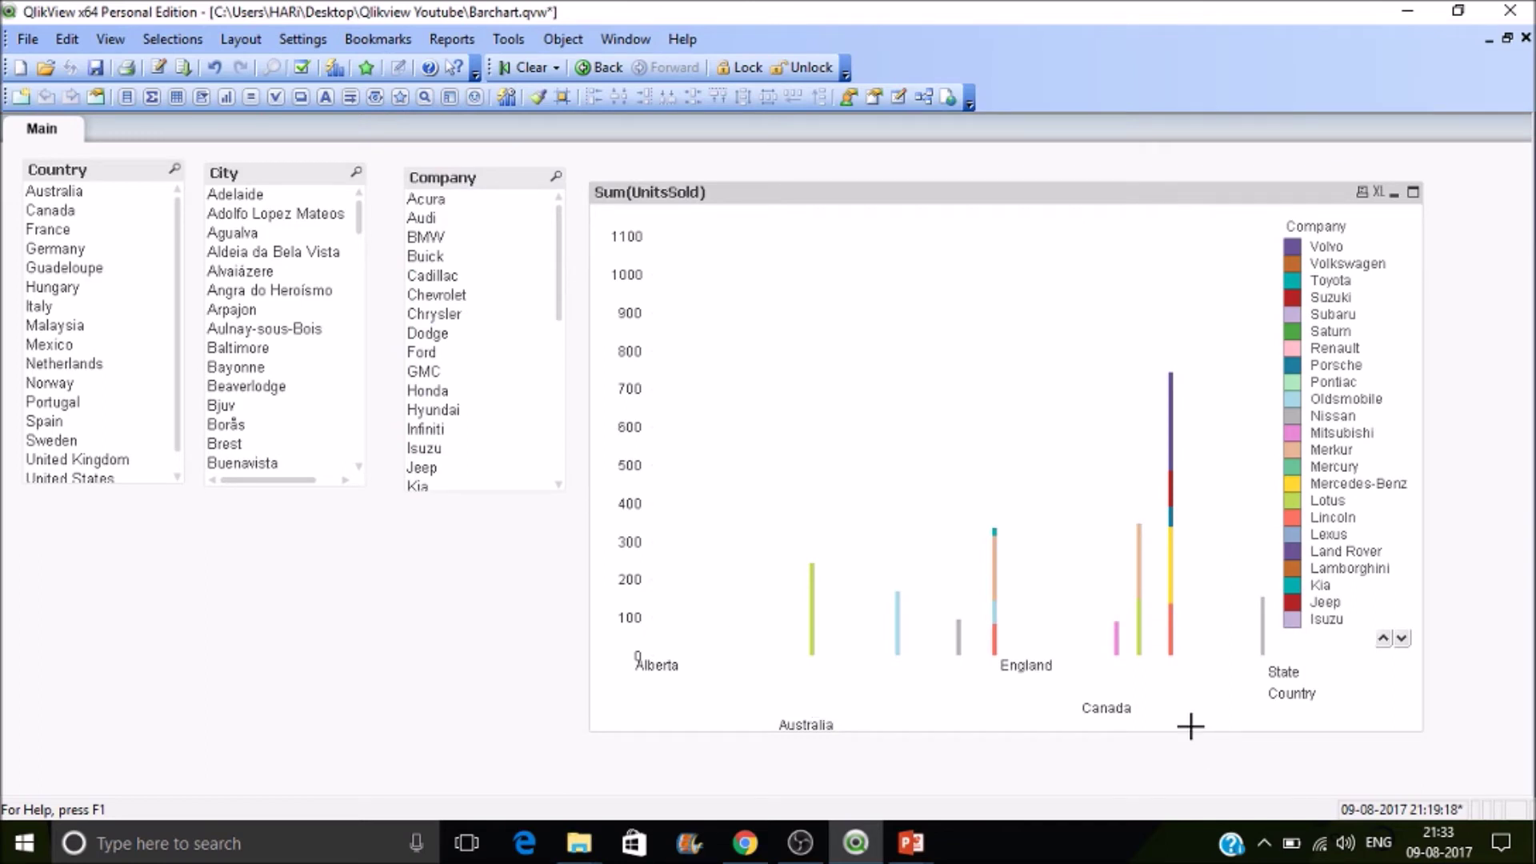
# - Try a taller chart, restore its height, and filter the sheet to Australia in the Country list box
pyautogui.moveTo(1192, 730); pyautogui.dragTo(1211, 795)
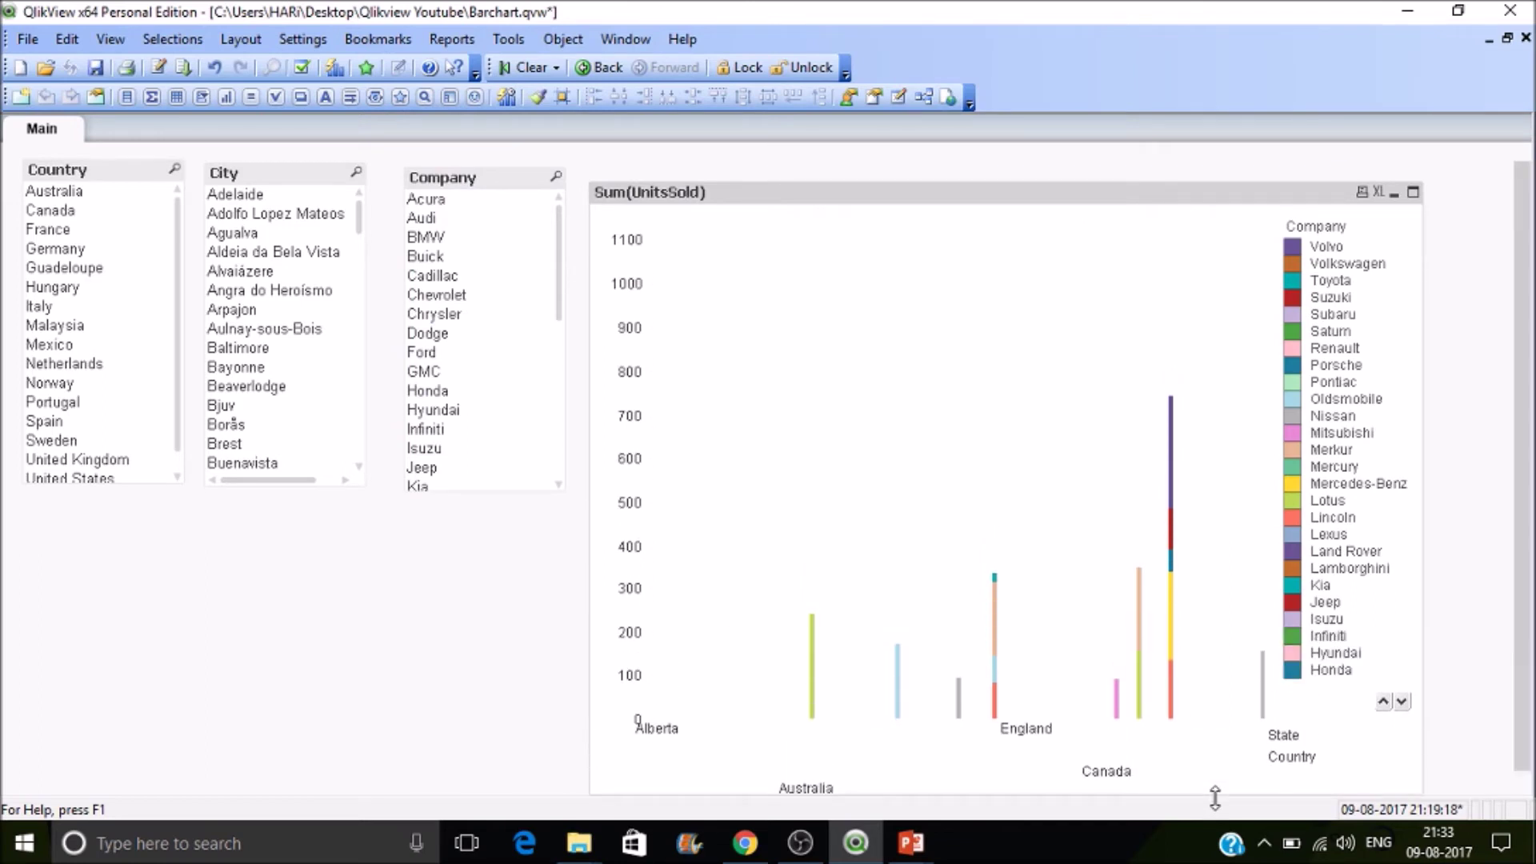
pyautogui.moveTo(1198, 736); pyautogui.dragTo(1192, 731)
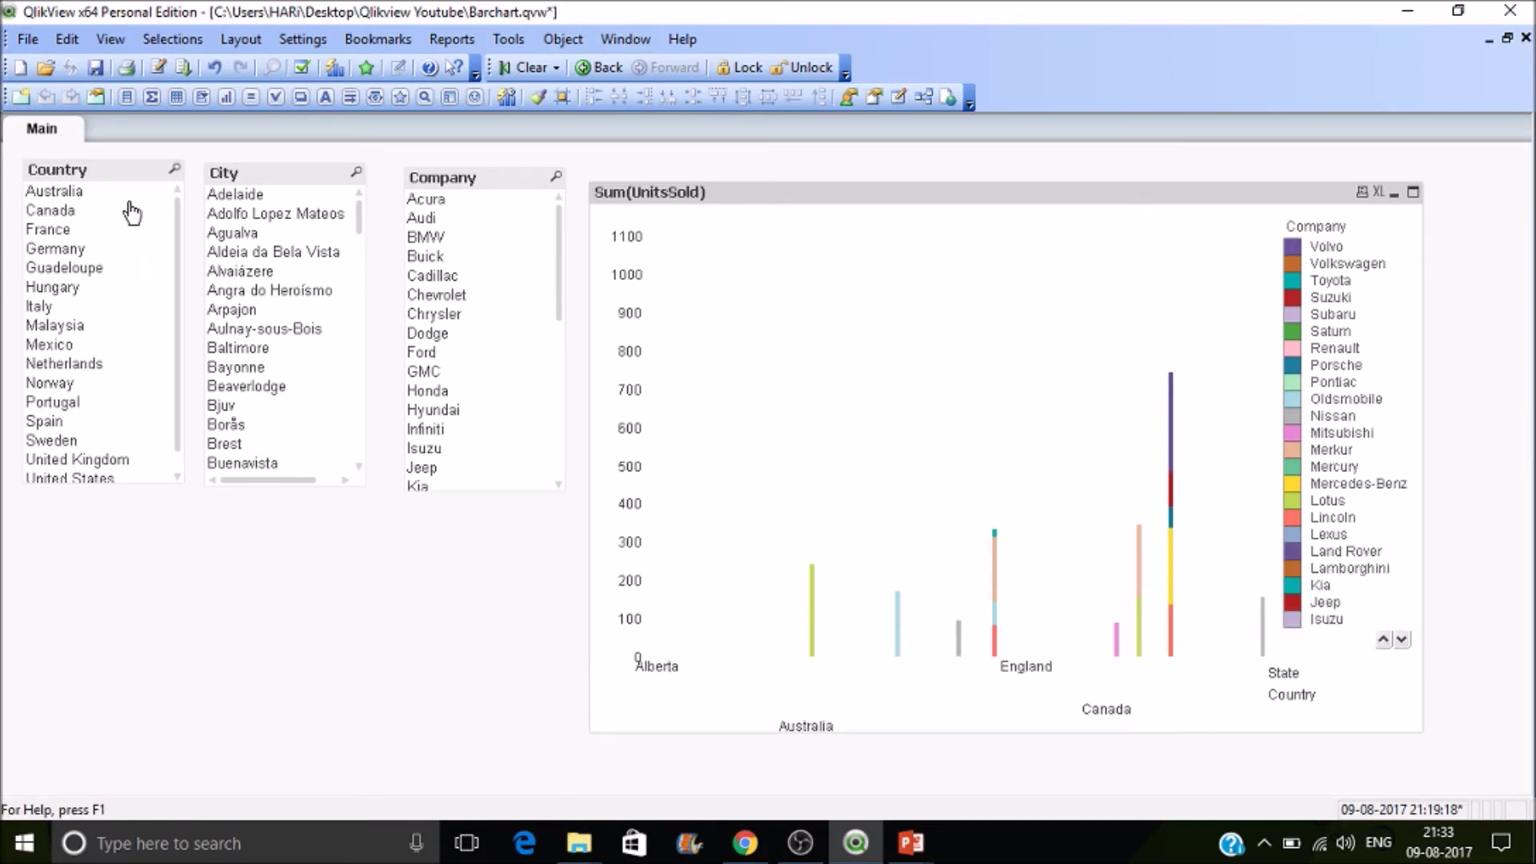
pyautogui.click(93, 192)
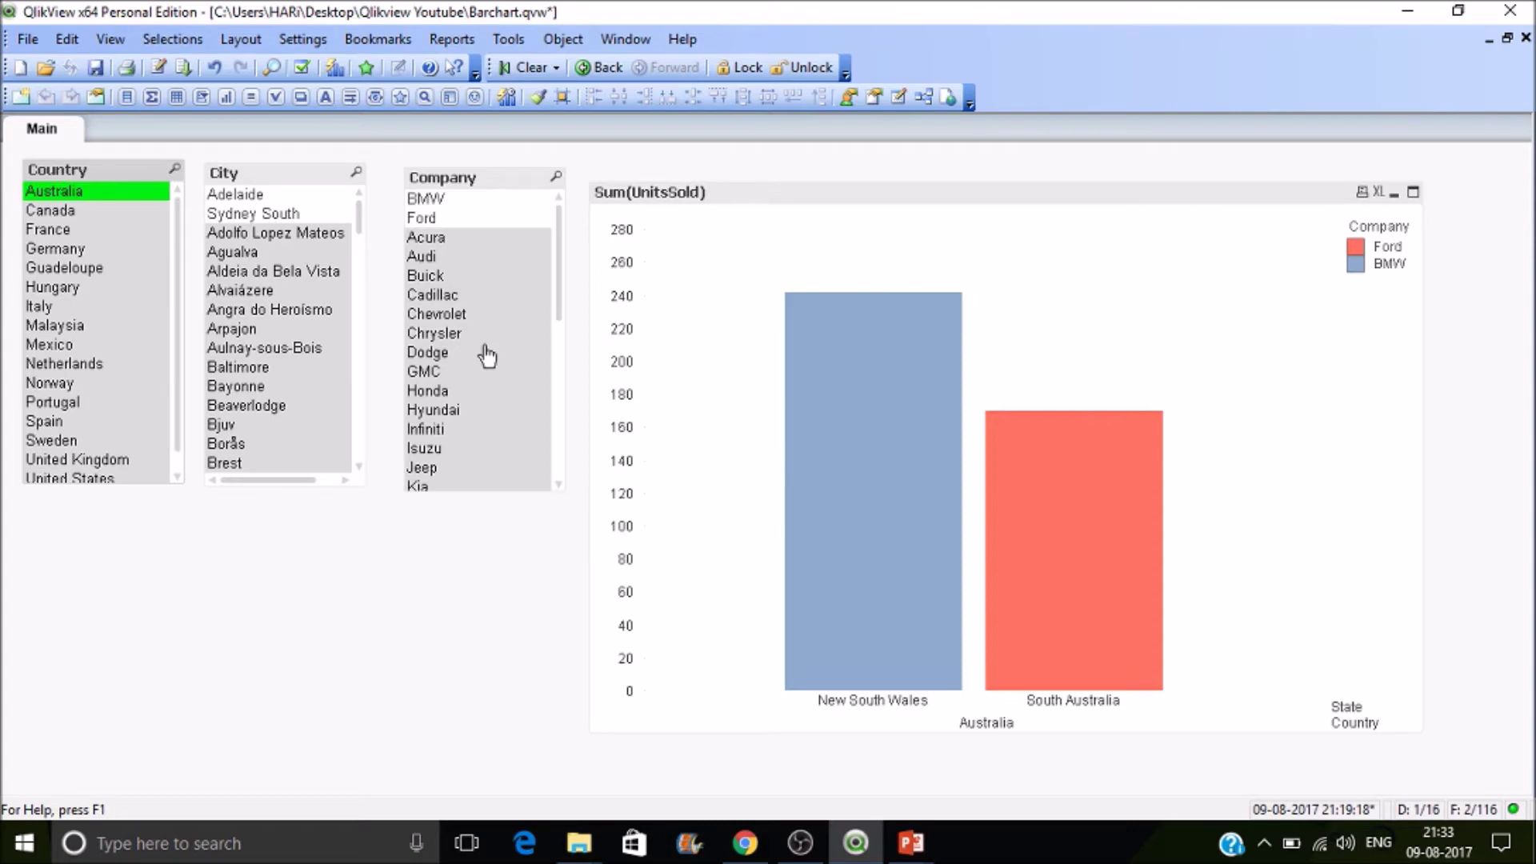
pyautogui.moveTo(923, 416)
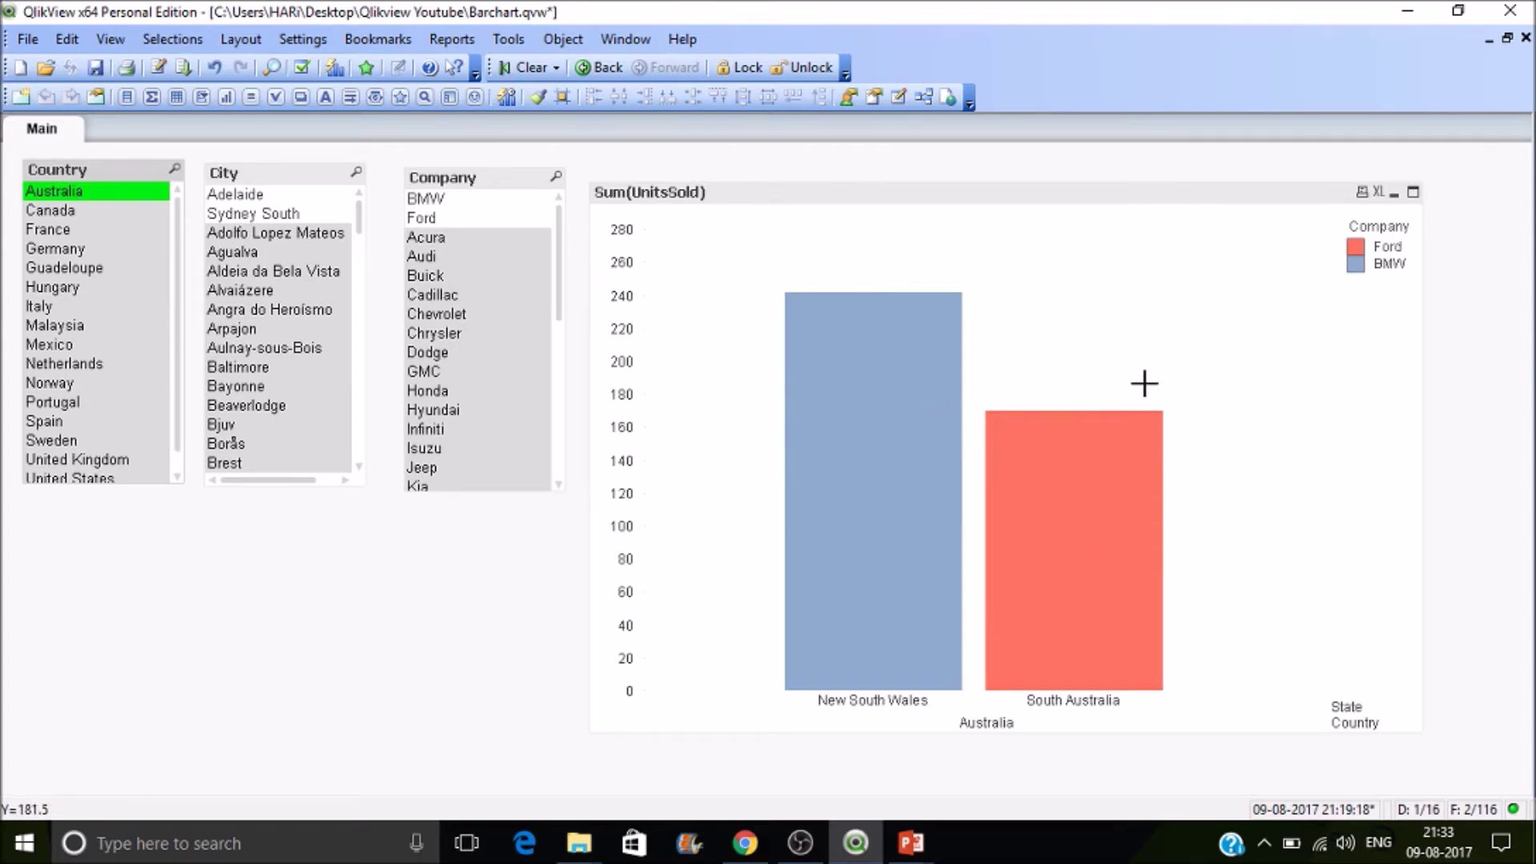
# - Change the stacked chart's look to the outlined 3D style that arranges bars in depth, and confirm
pyautogui.rightClick(1146, 357)
pyautogui.click(1158, 358)
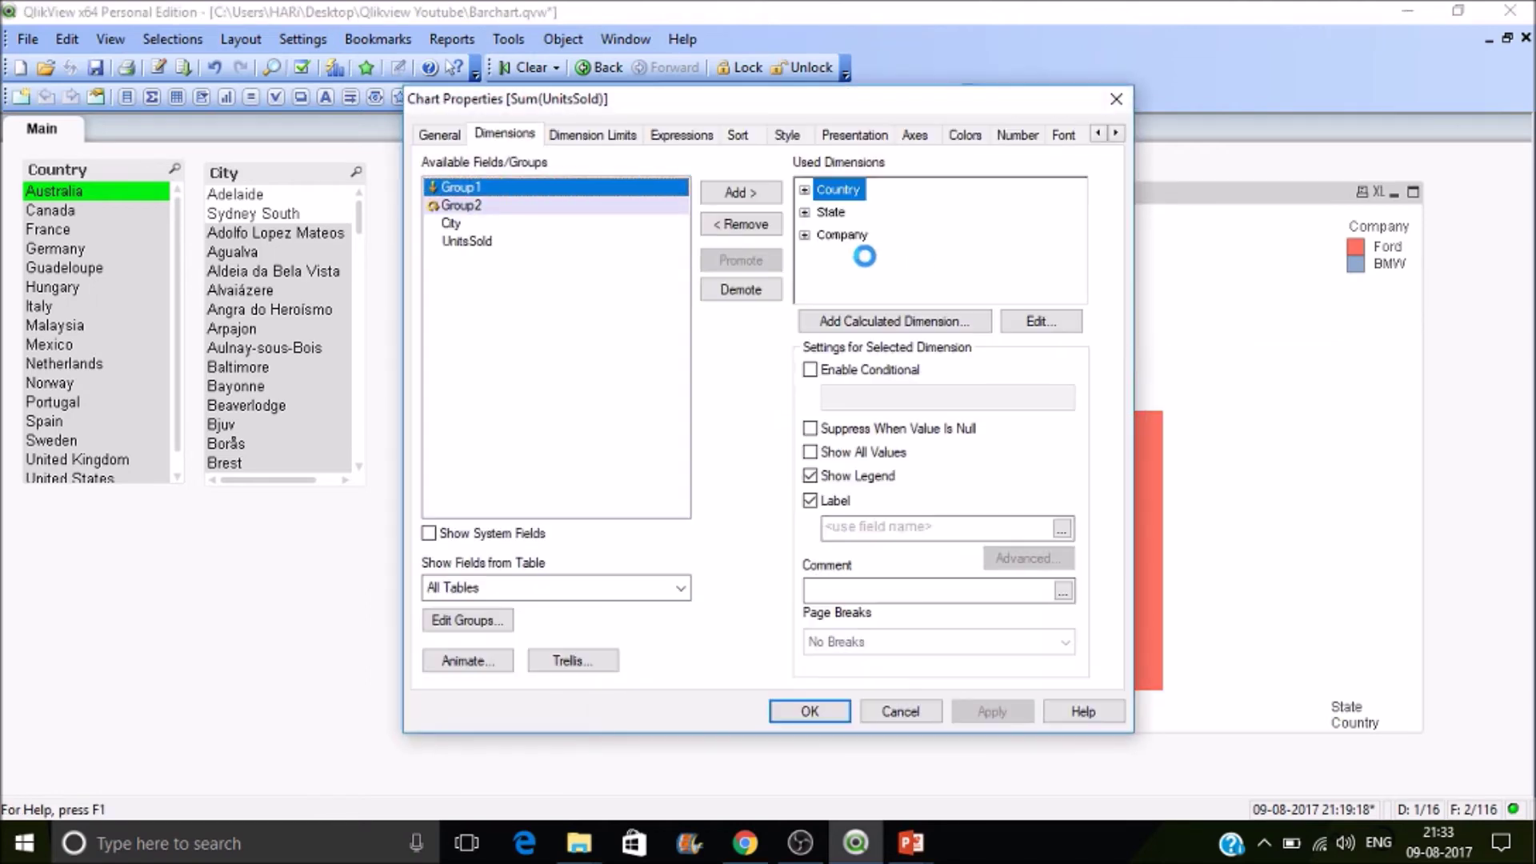
pyautogui.click(783, 136)
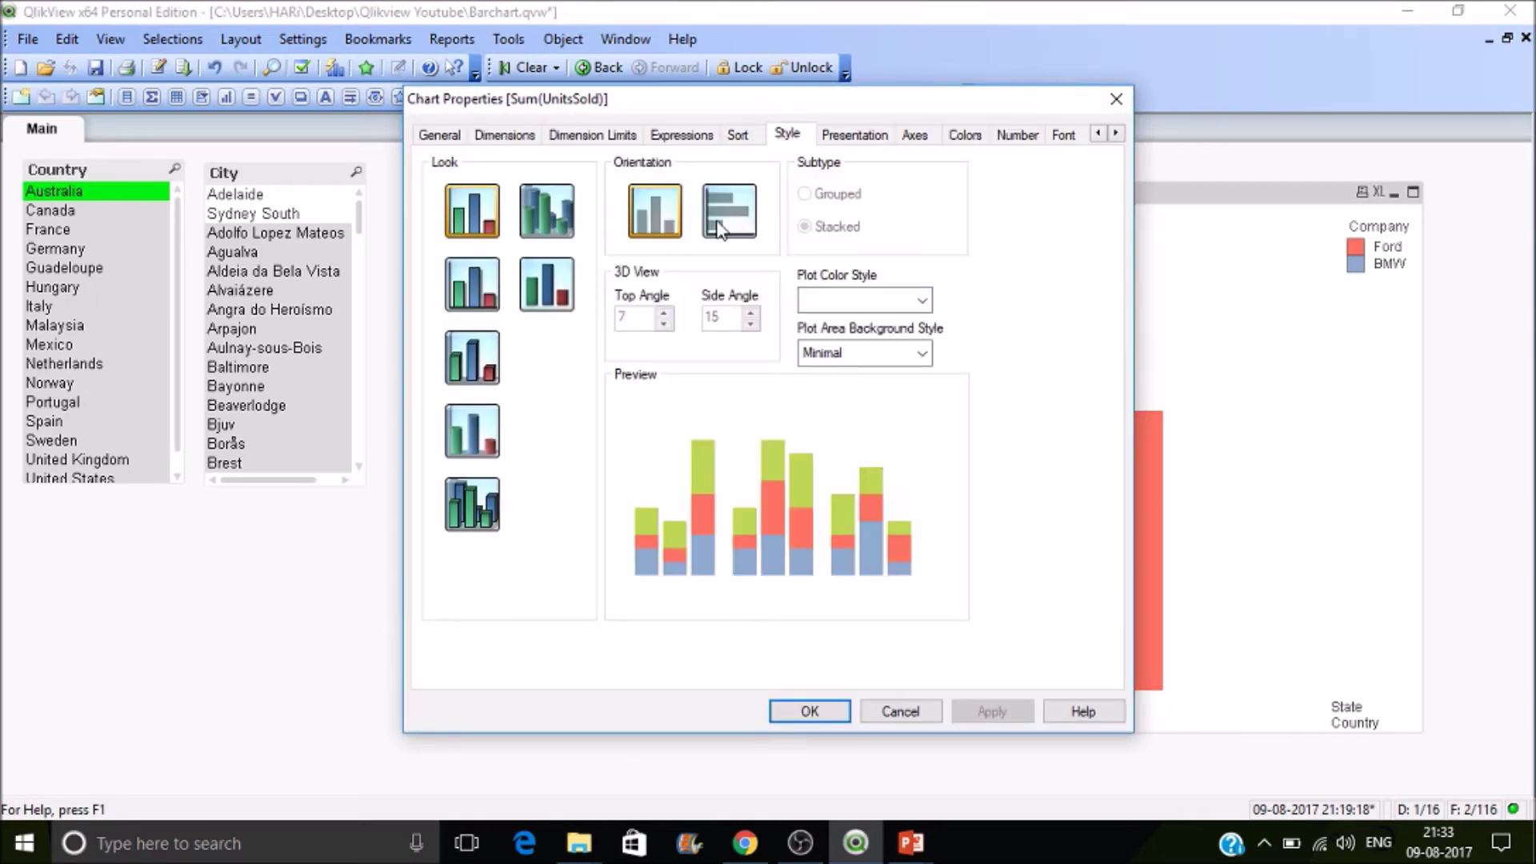
pyautogui.click(482, 516)
pyautogui.click(809, 712)
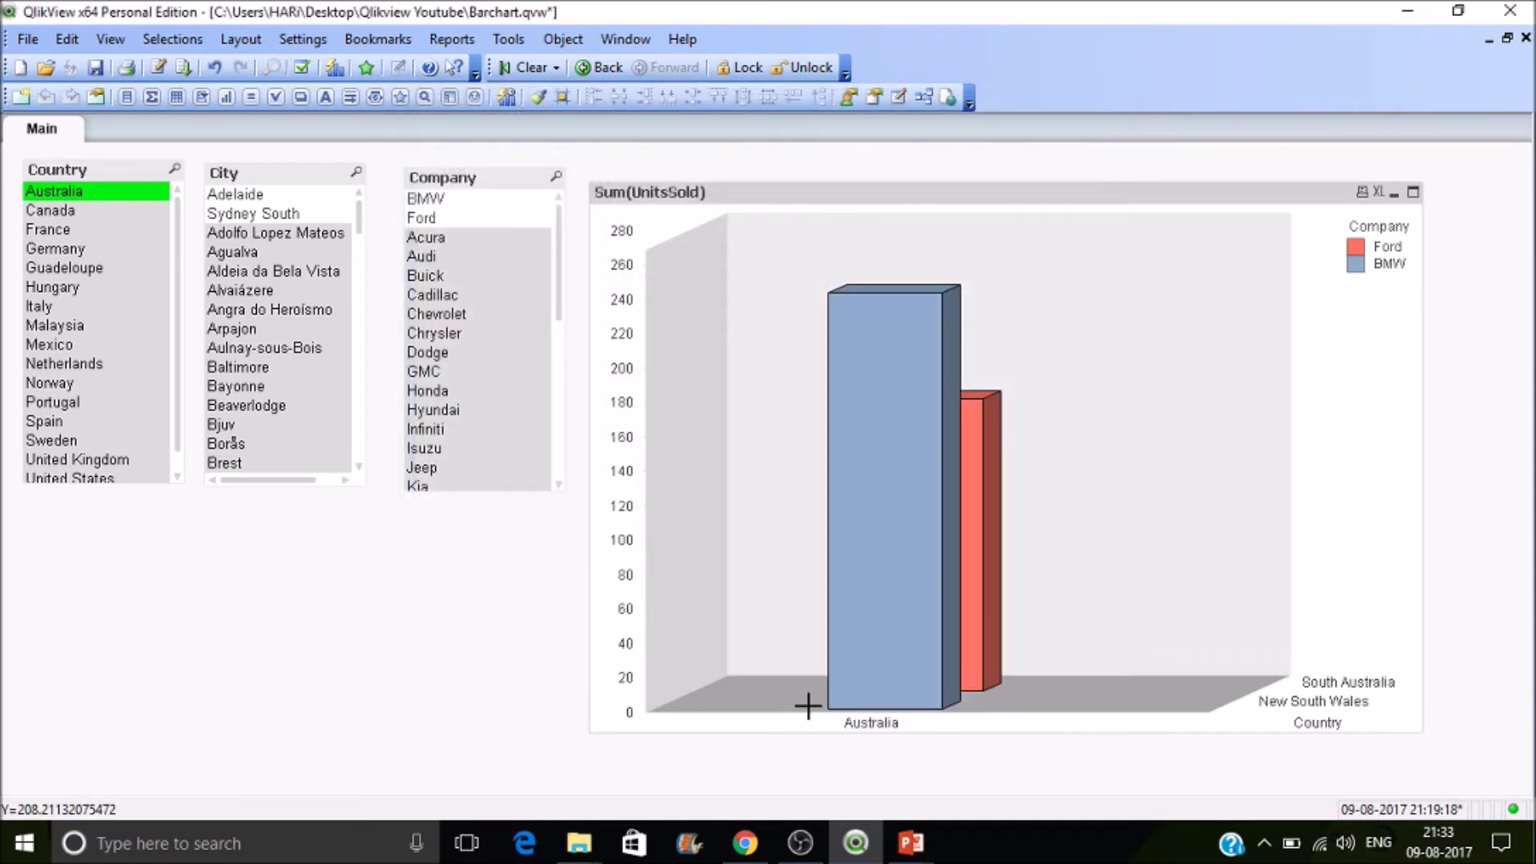
# - Review the dimensions used by the Sum(UnitsSold) chart in its properties and close the dialog unchanged
pyautogui.moveTo(863, 625)
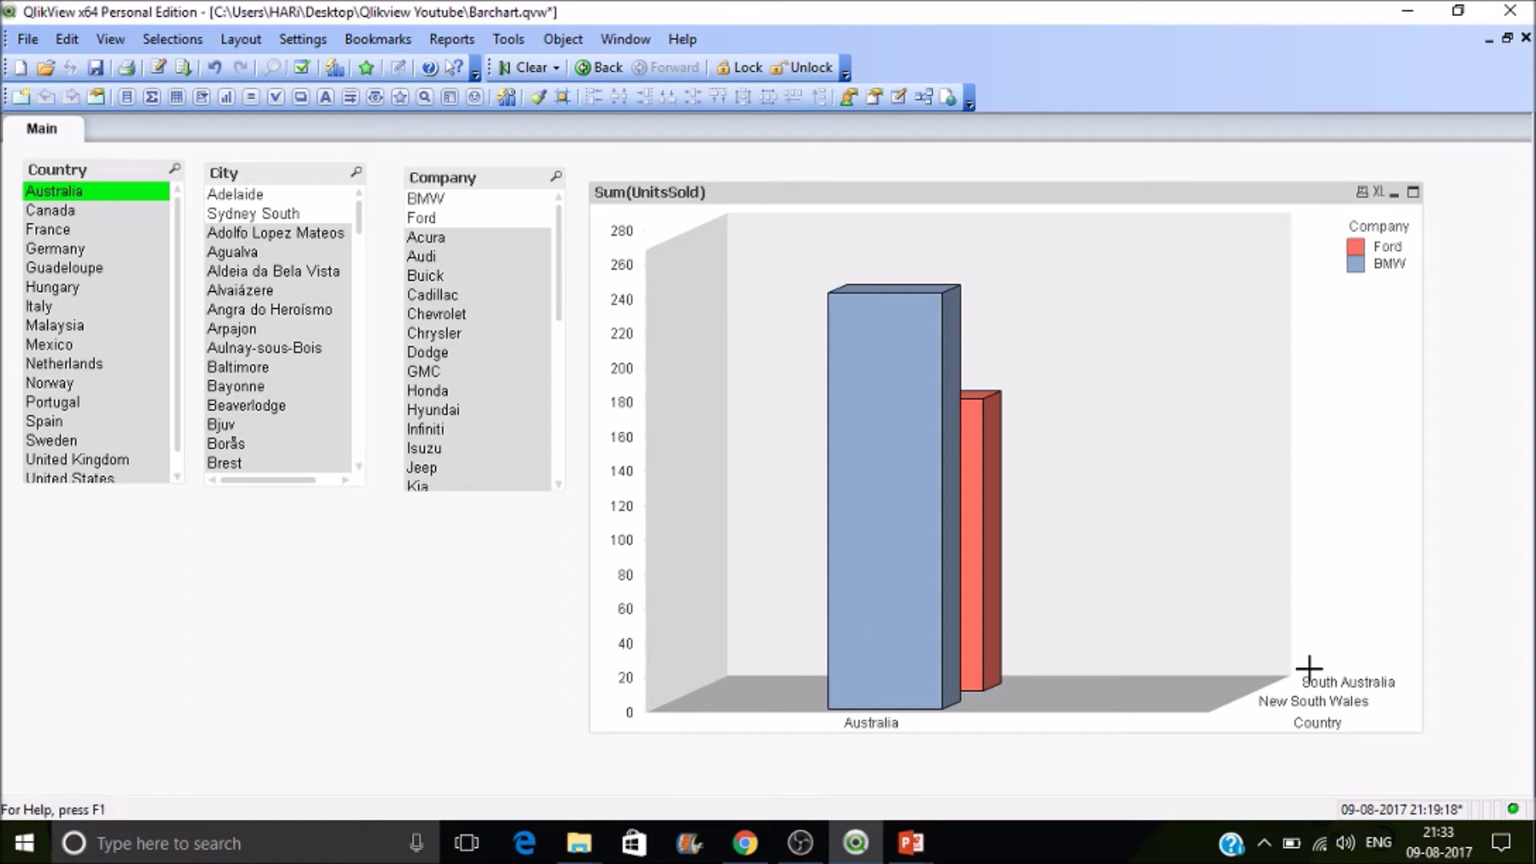
pyautogui.rightClick(1254, 507)
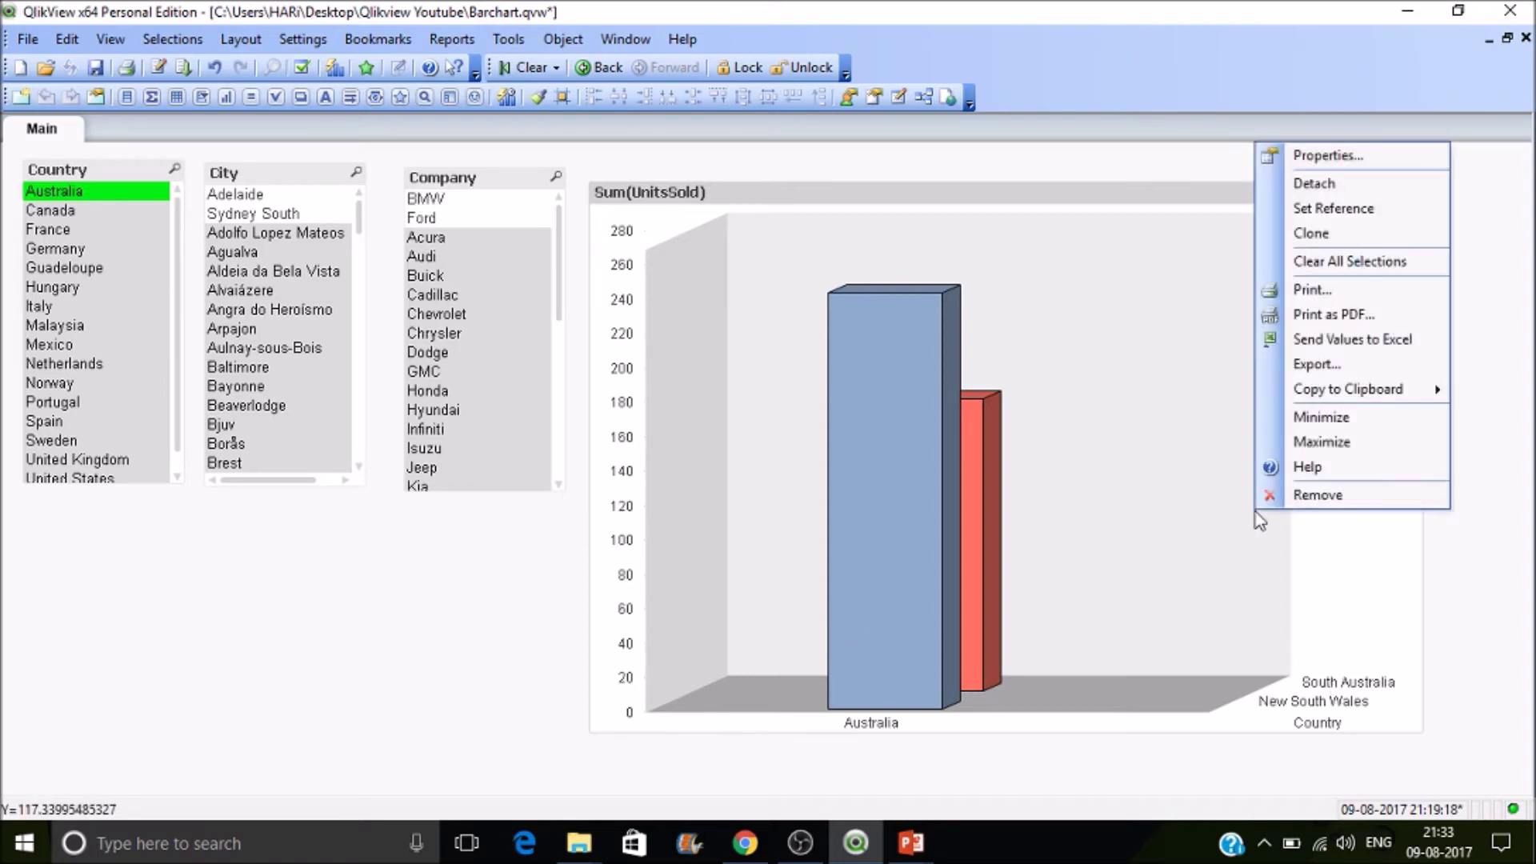
pyautogui.moveTo(1255, 508); pyautogui.dragTo(1308, 278)
pyautogui.rightClick(1308, 278)
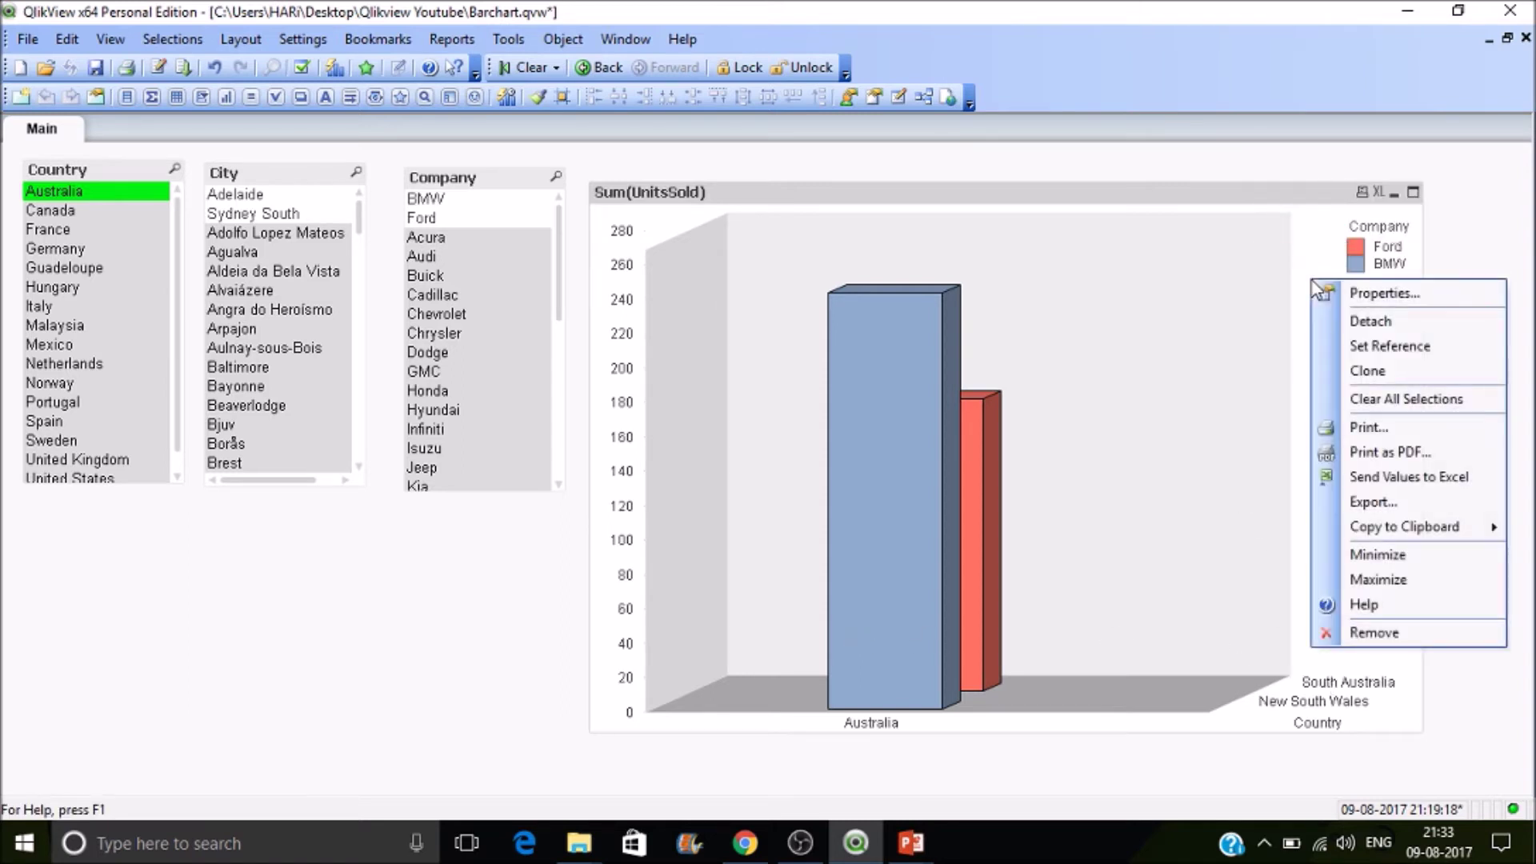
pyautogui.click(1341, 301)
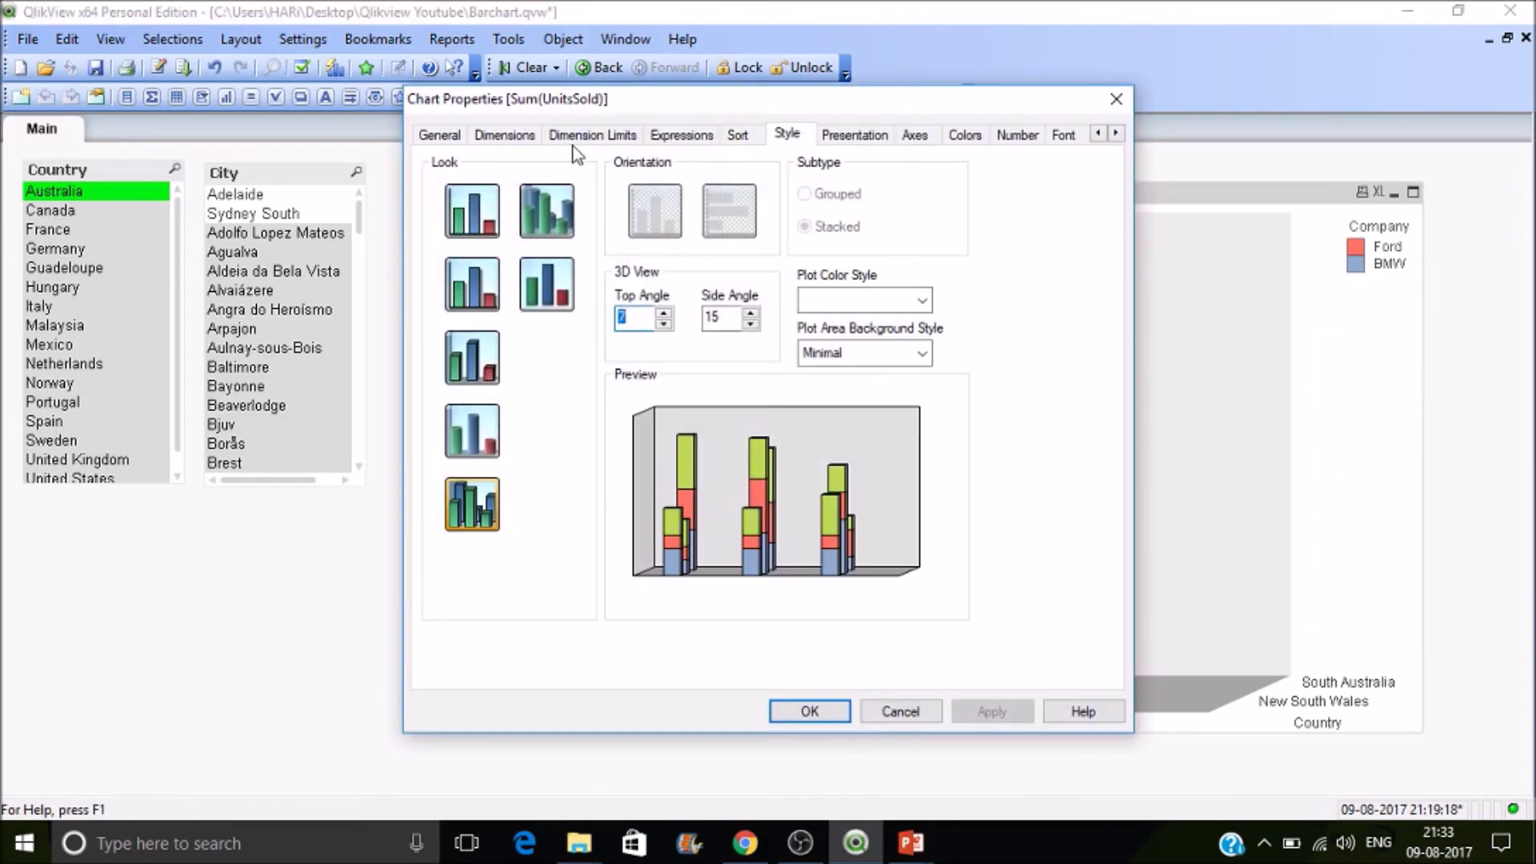
pyautogui.click(505, 136)
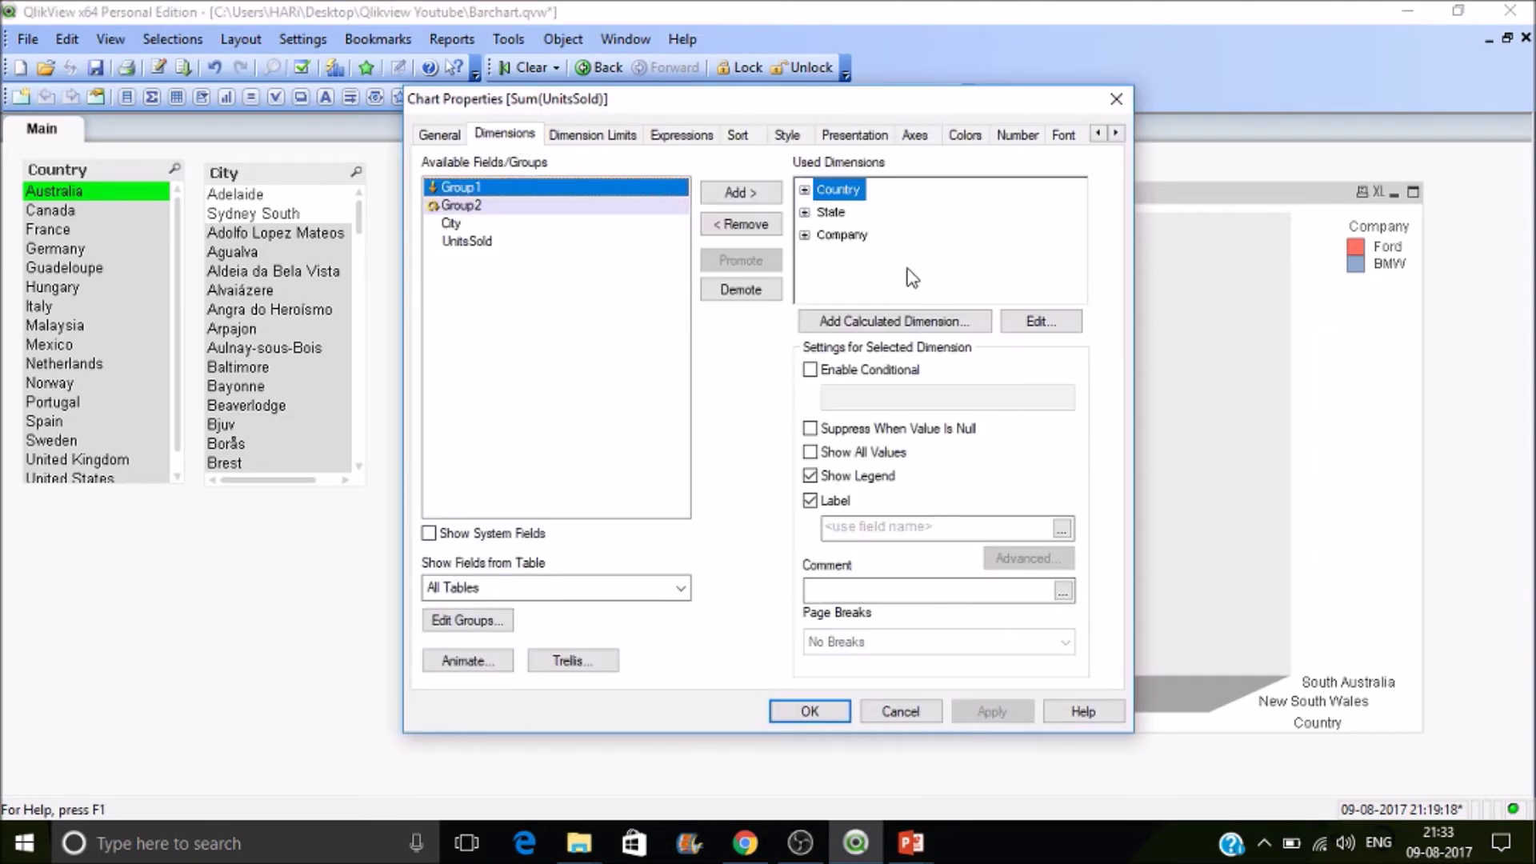
pyautogui.click(812, 712)
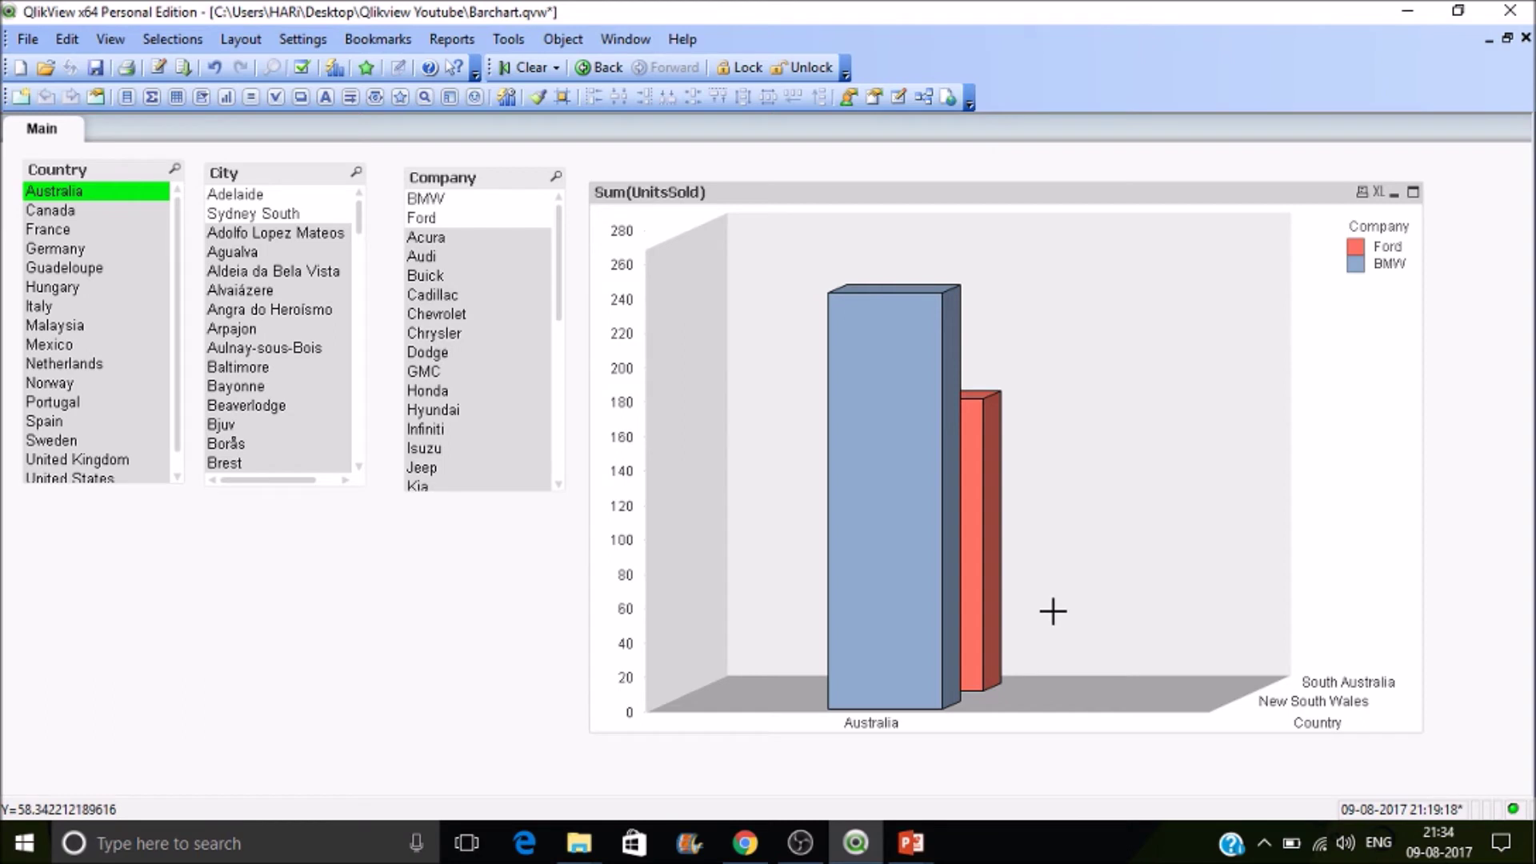
# - Switch the Country filter to France, try narrowing the chart to its Buick bar, and step back to the France selection
pyautogui.rightClick(1153, 437)
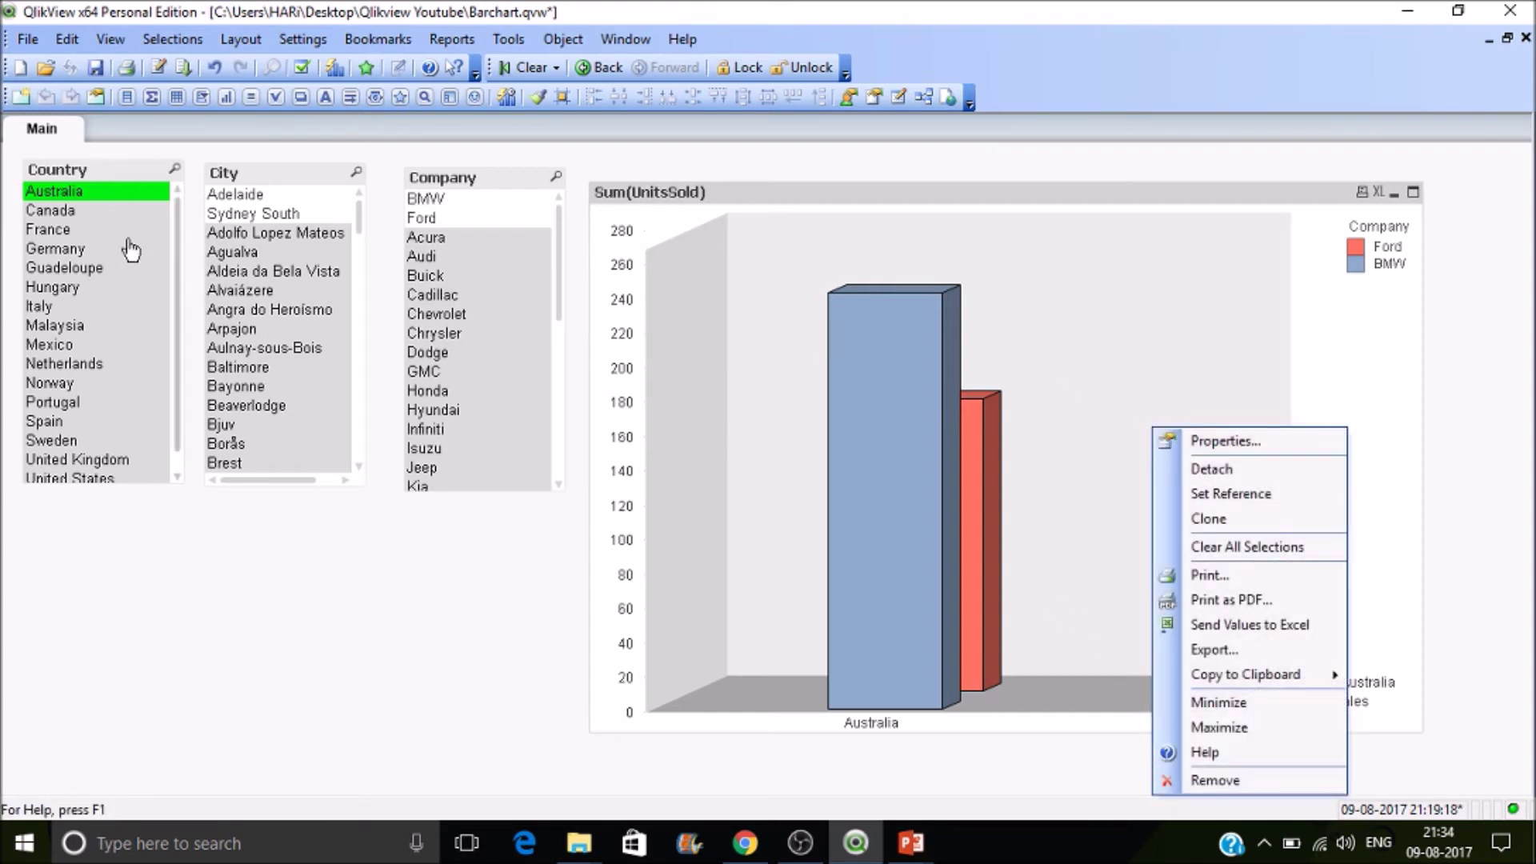
pyautogui.click(69, 232)
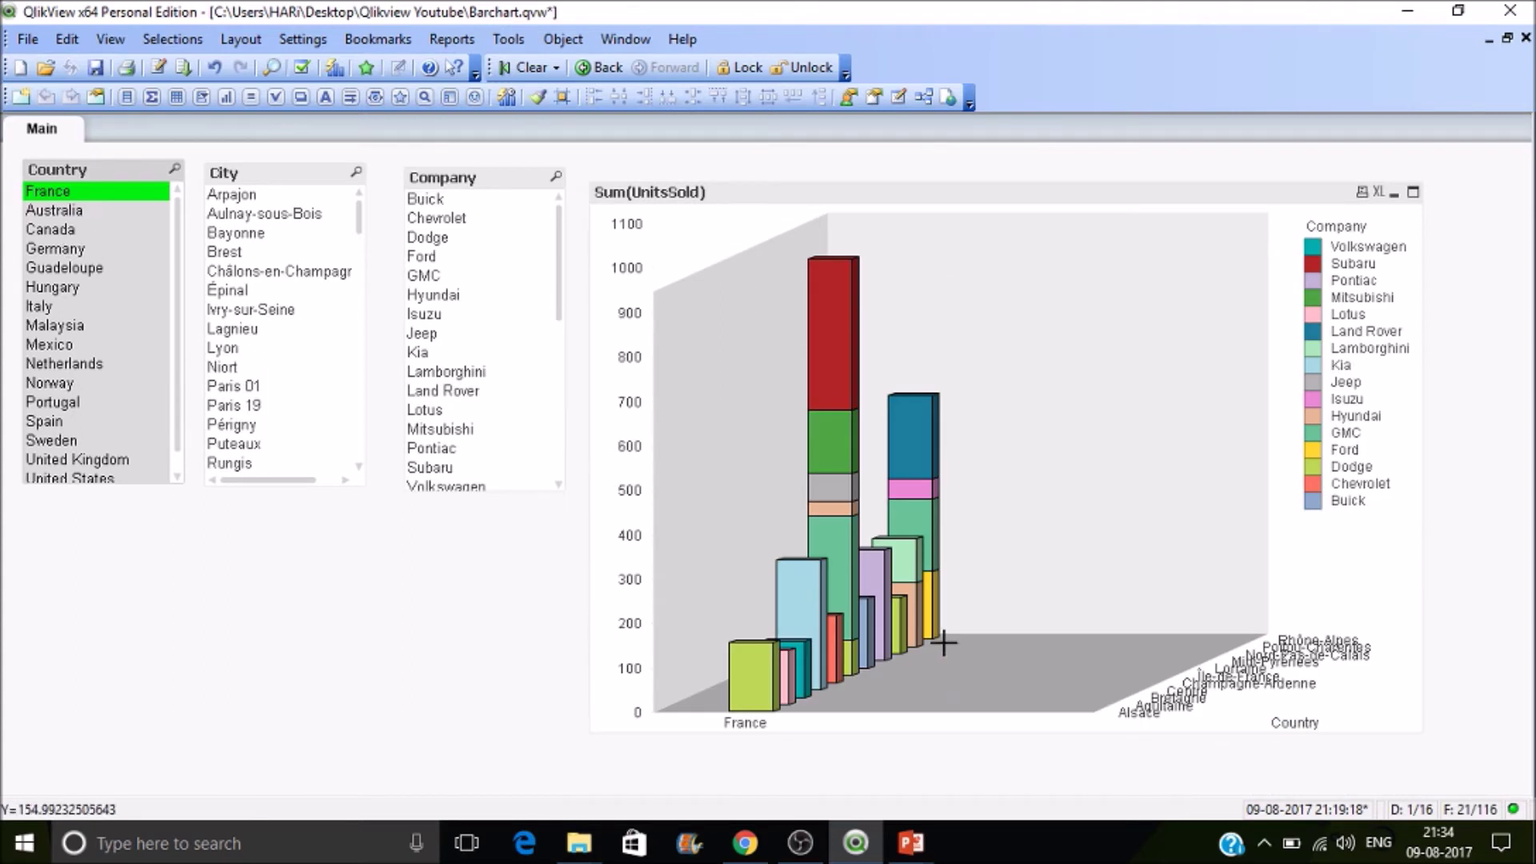
pyautogui.click(852, 660)
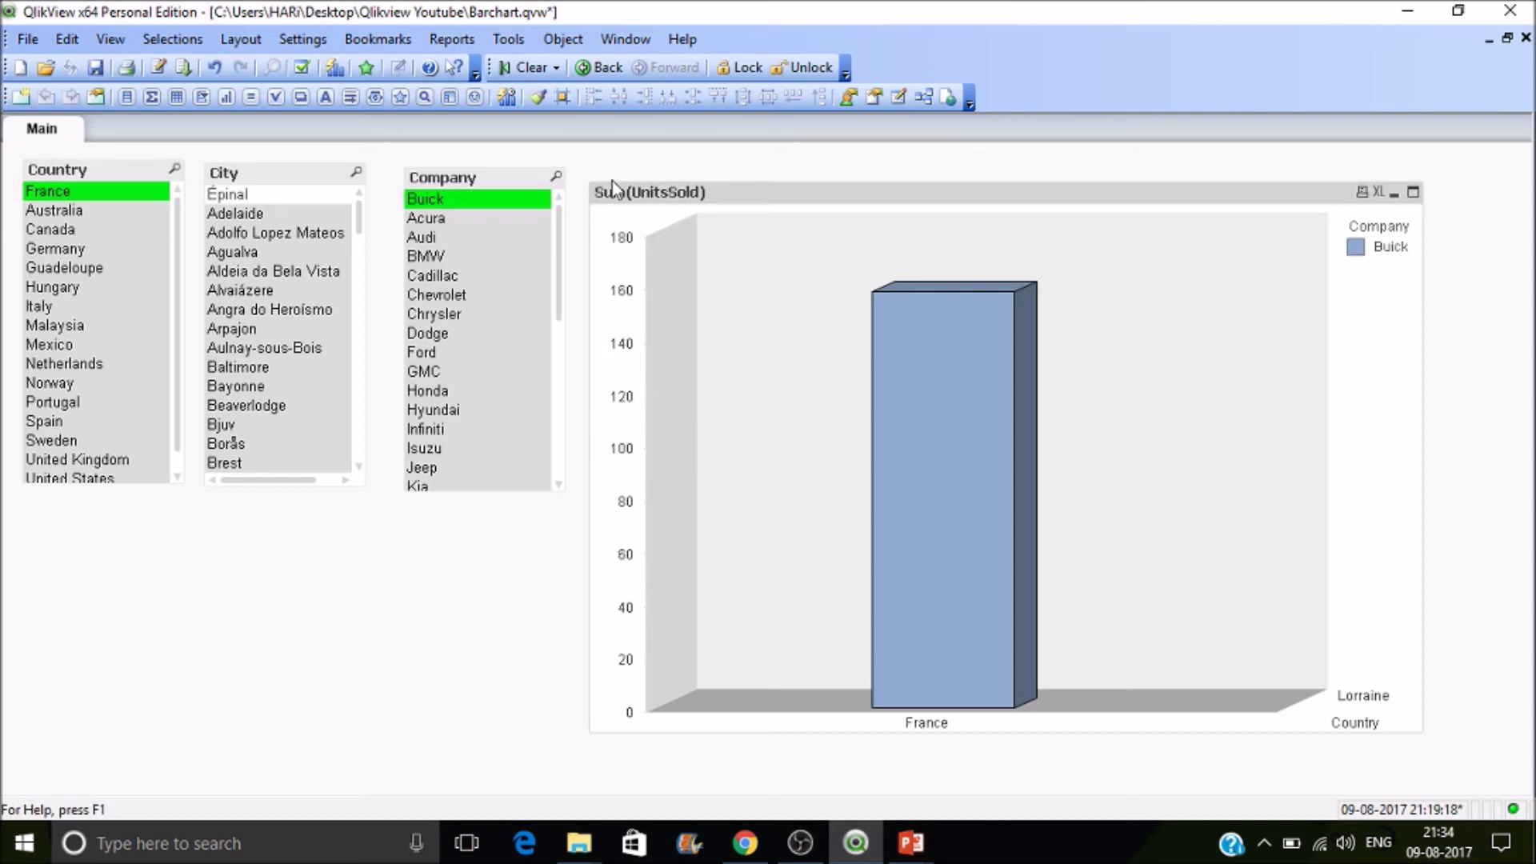
pyautogui.click(605, 69)
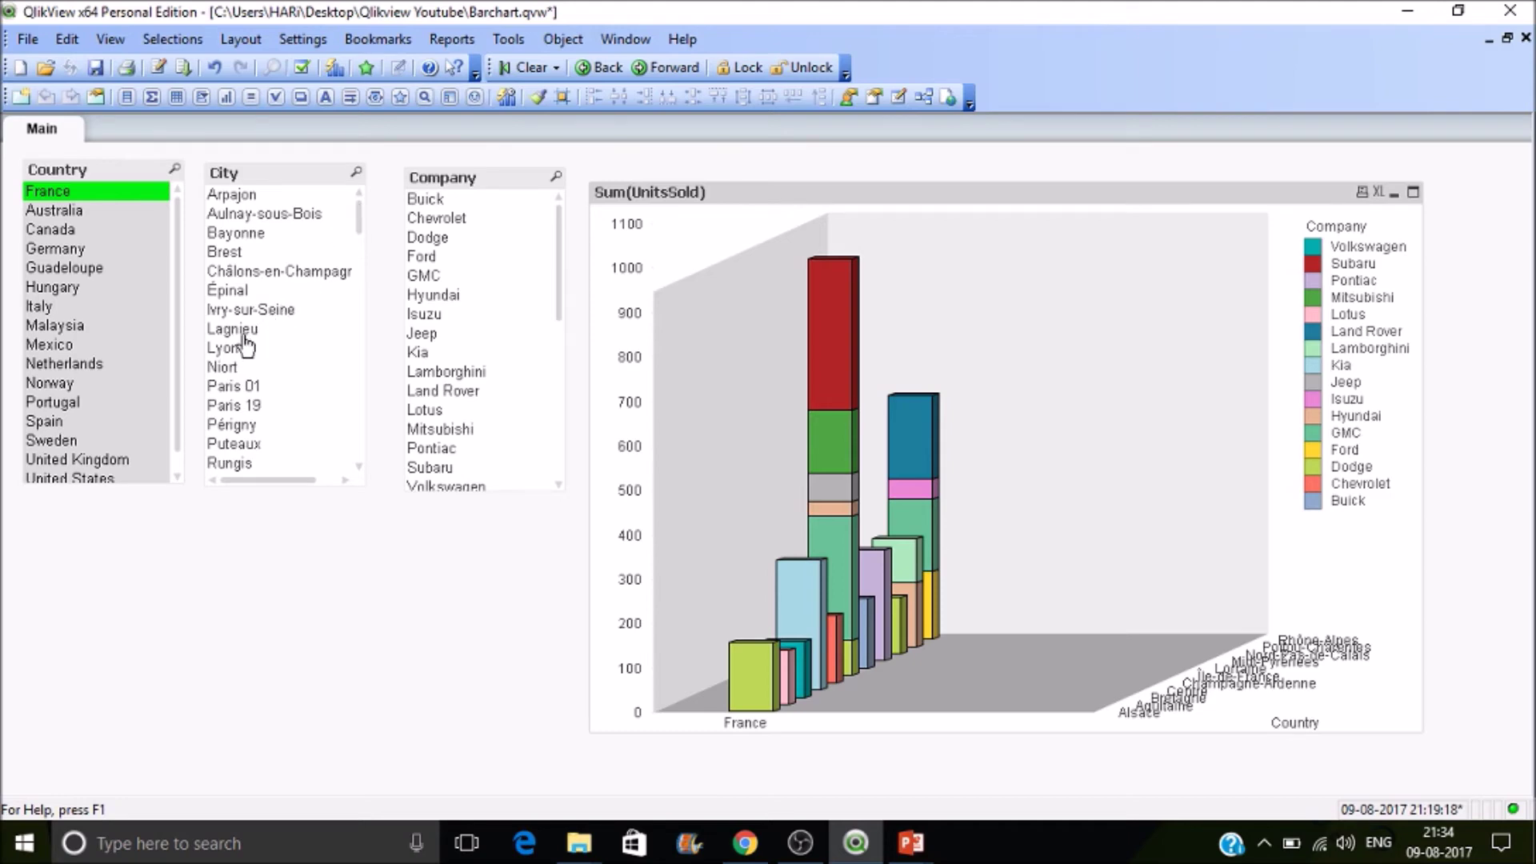
# - Search the City list box for "lo" and clear the search text
pyautogui.click(363, 215)
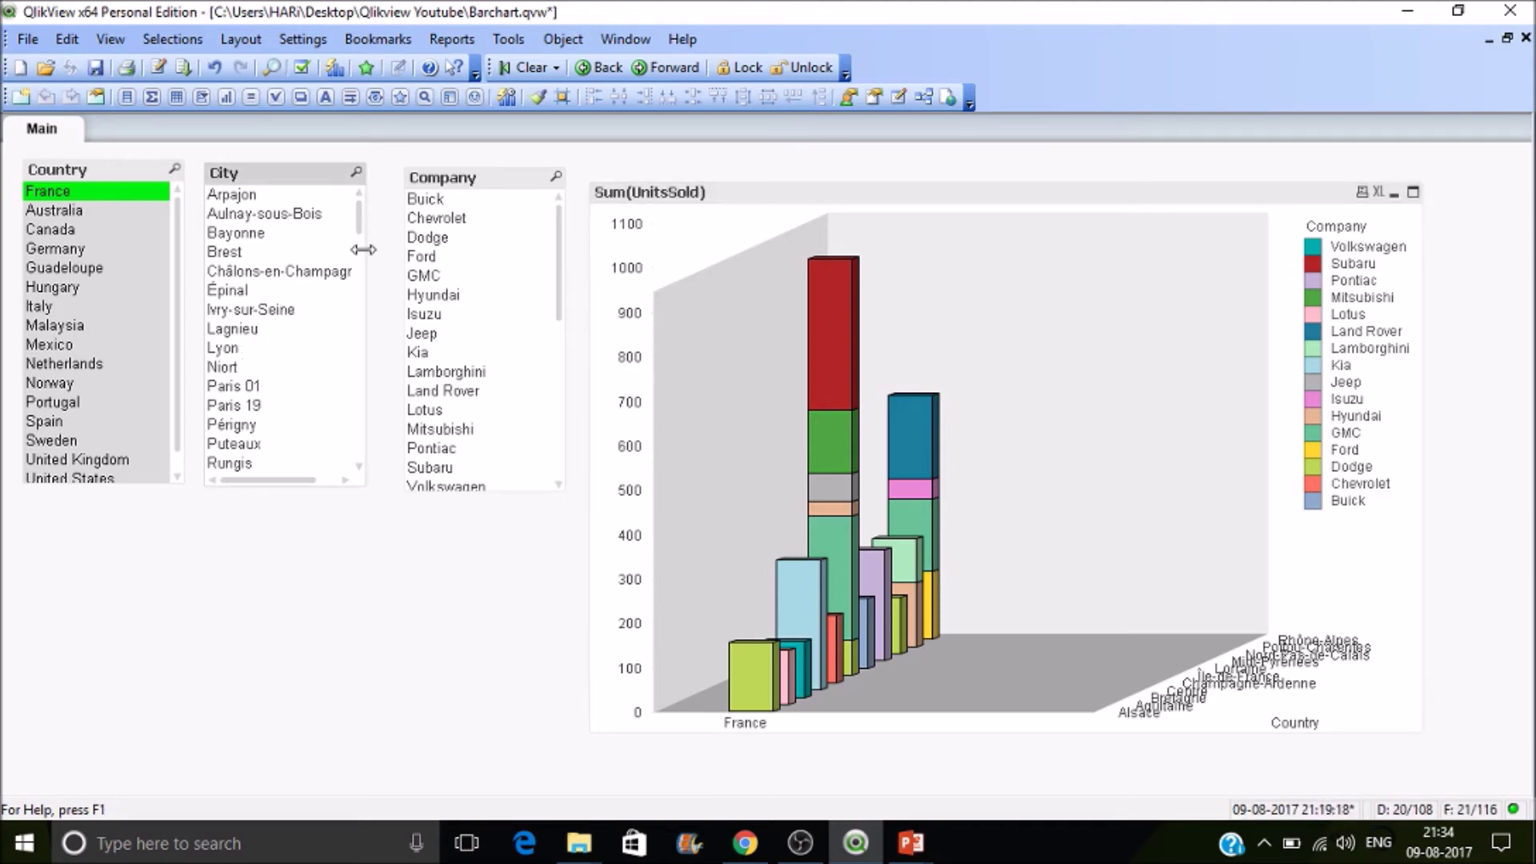
pyautogui.click(357, 174)
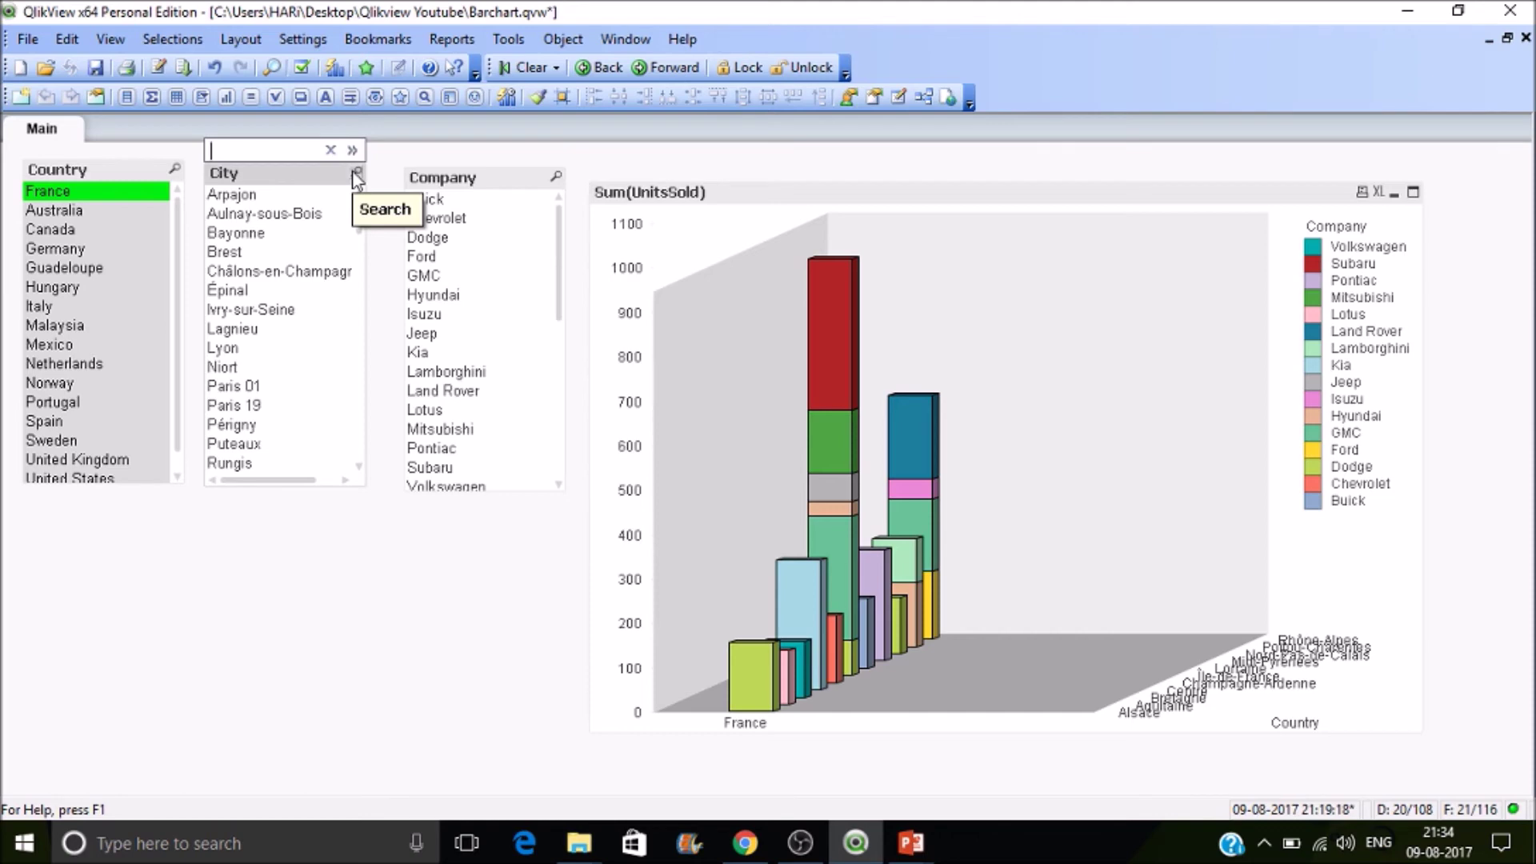
pyautogui.write('lo')
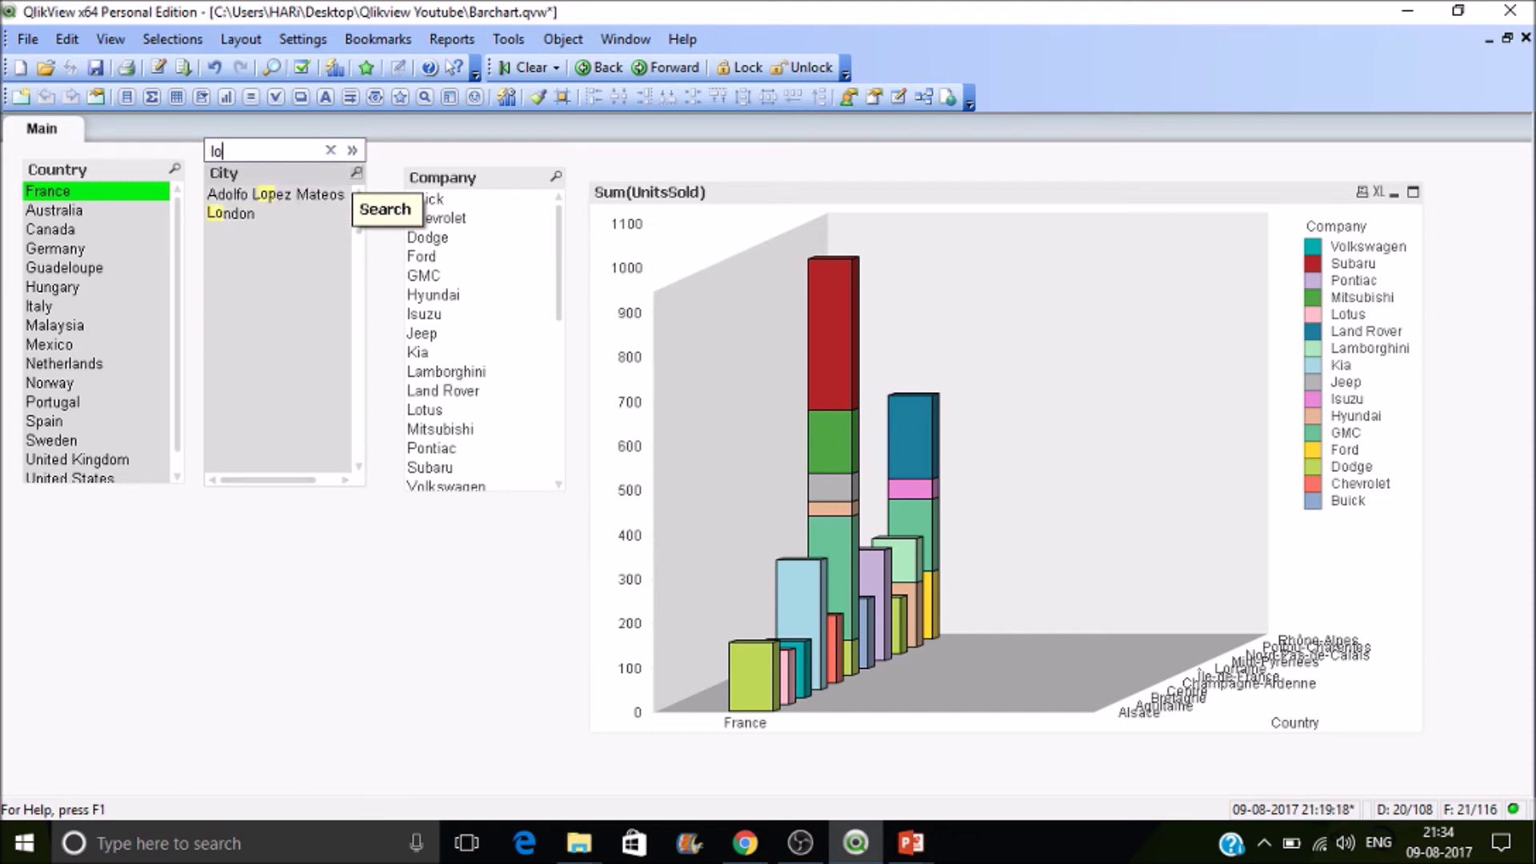
pyautogui.press('BackSpace')
pyautogui.press('BackSpace')
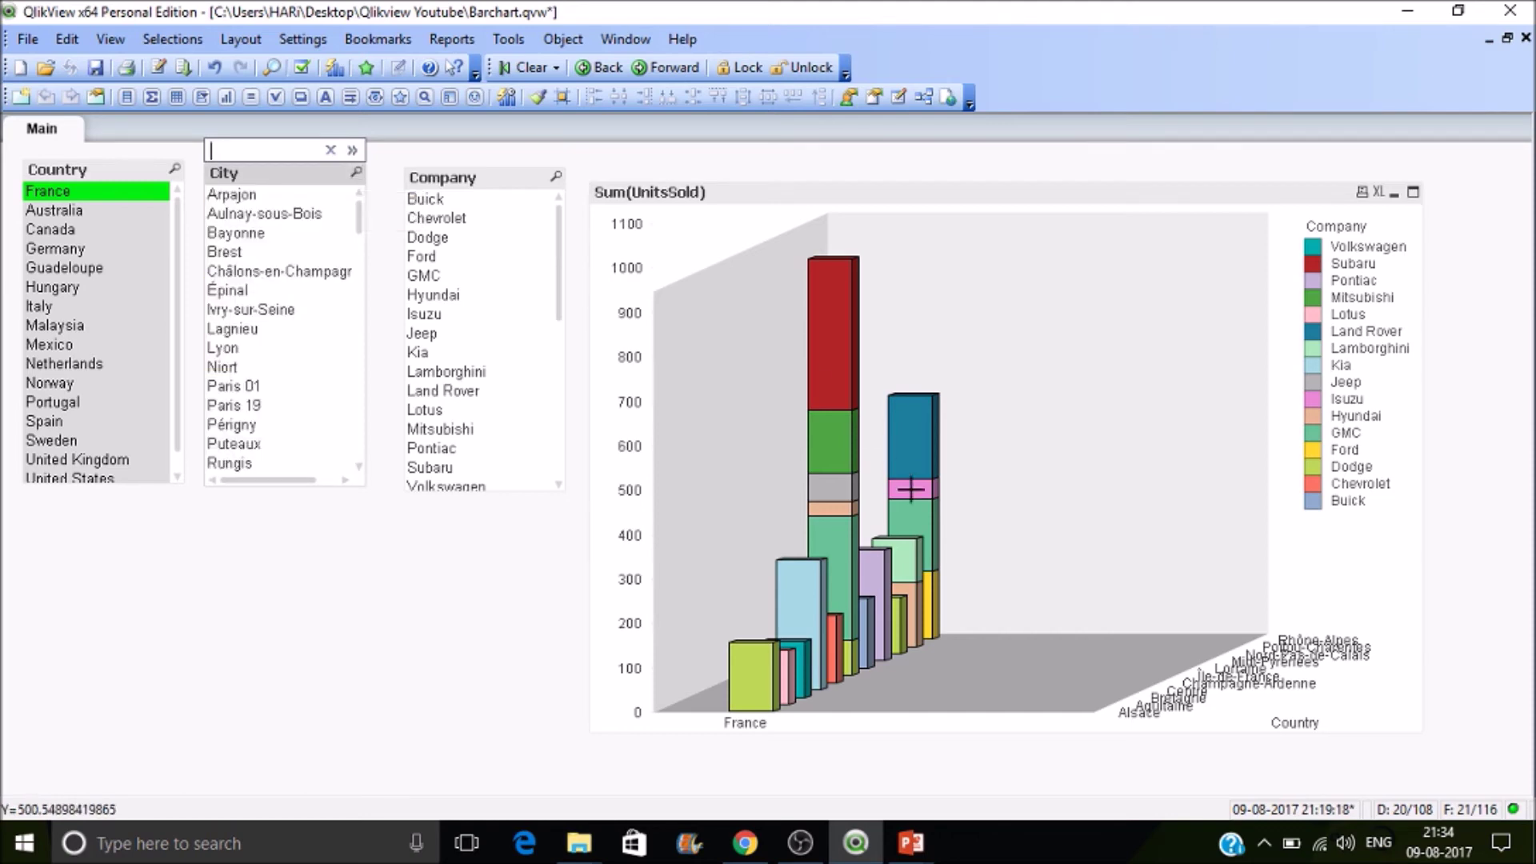
# - Try selecting the tallest stacked bar in the France chart and step back to the previous selection
pyautogui.moveTo(793, 253); pyautogui.dragTo(862, 543)
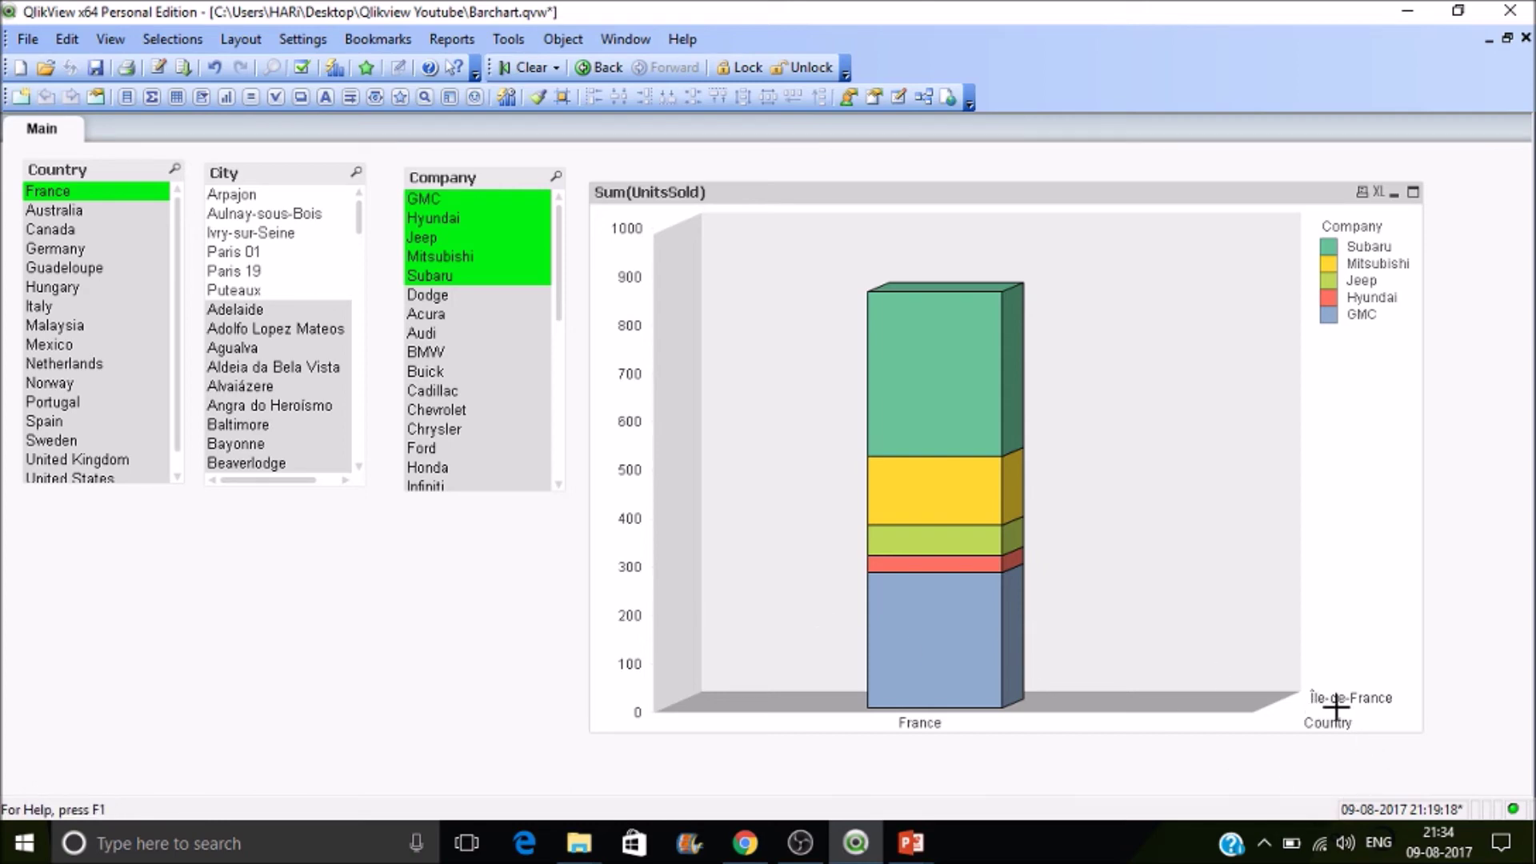
pyautogui.click(602, 69)
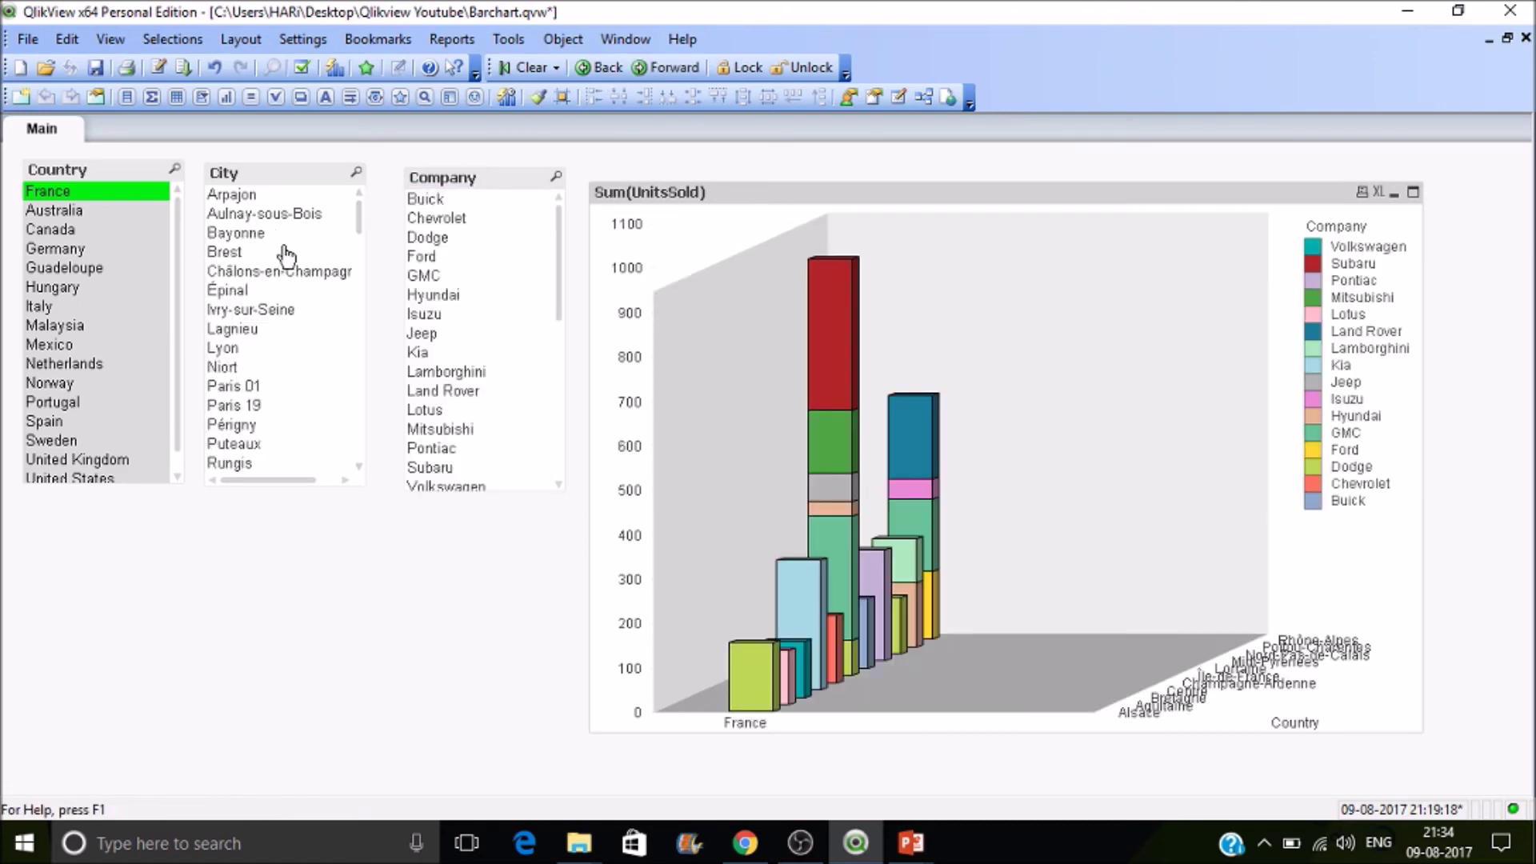
# - Search the City list box for "fr", clear the search text and close the search
pyautogui.click(359, 176)
pyautogui.write('fr')
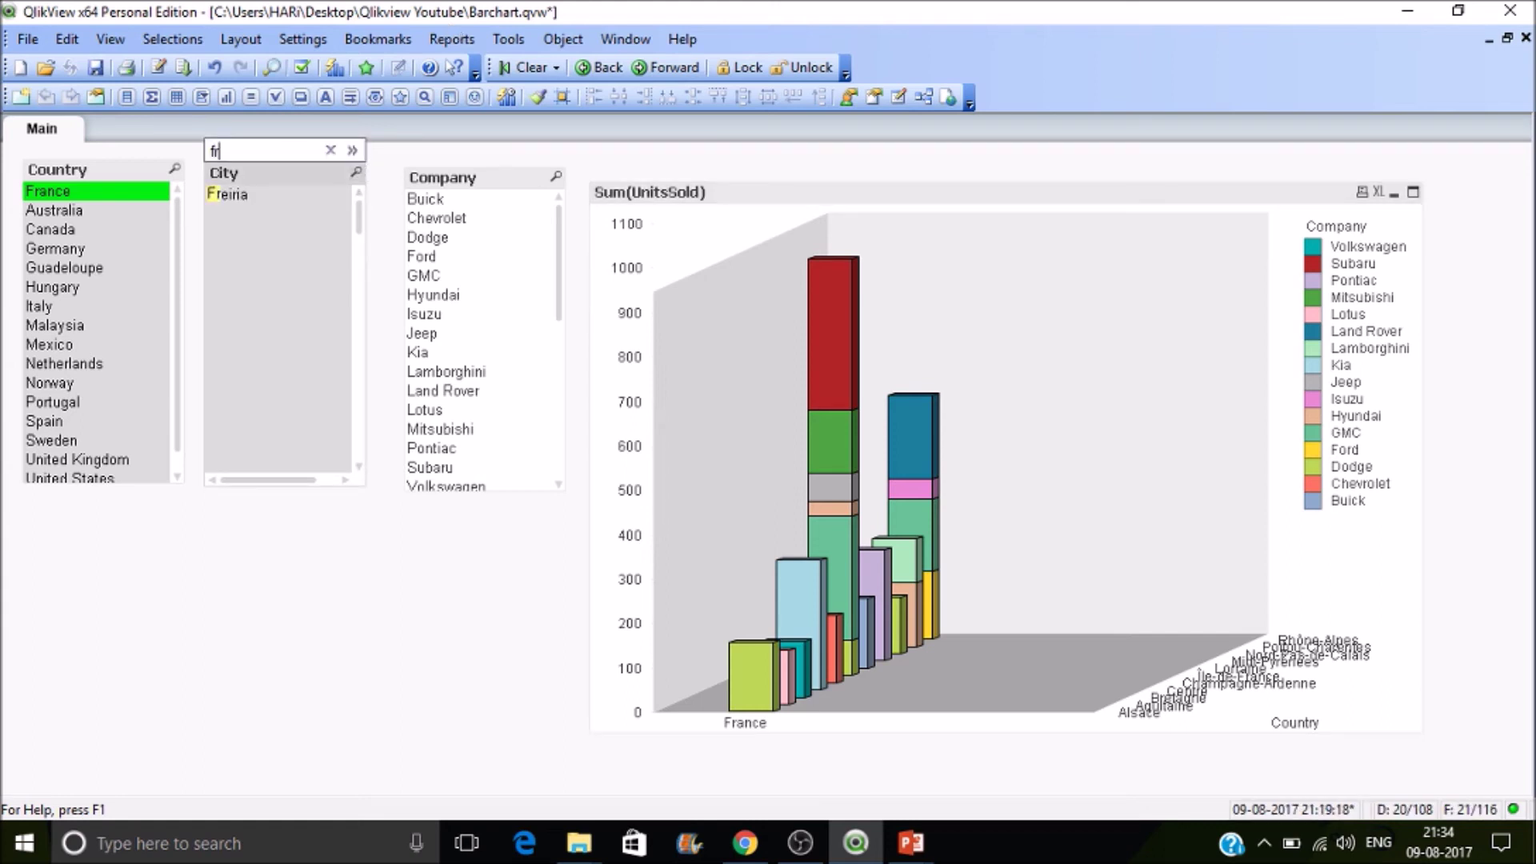
pyautogui.press('BackSpace')
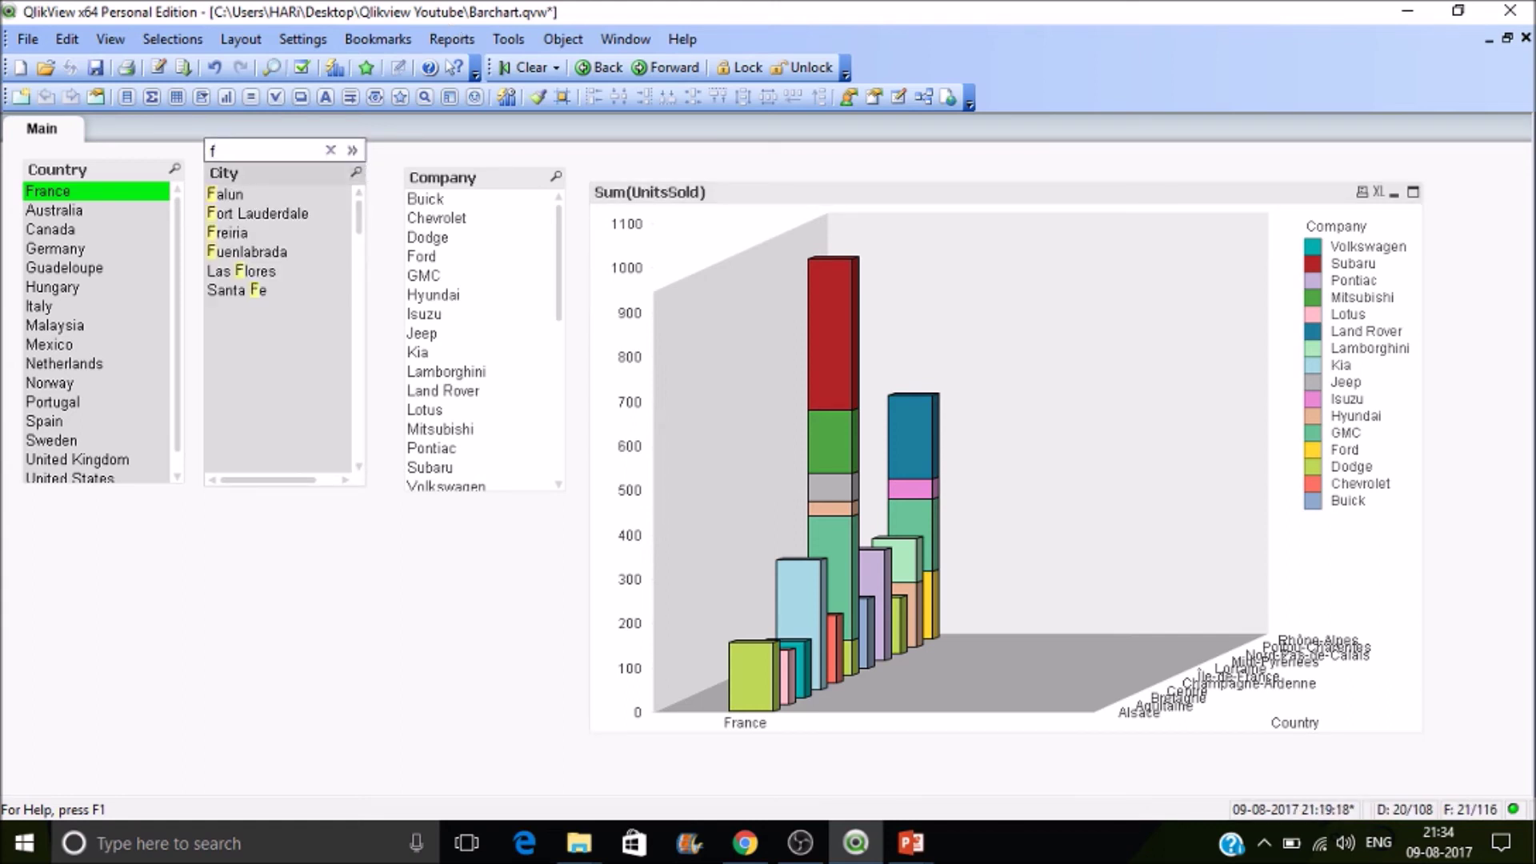
pyautogui.press('BackSpace')
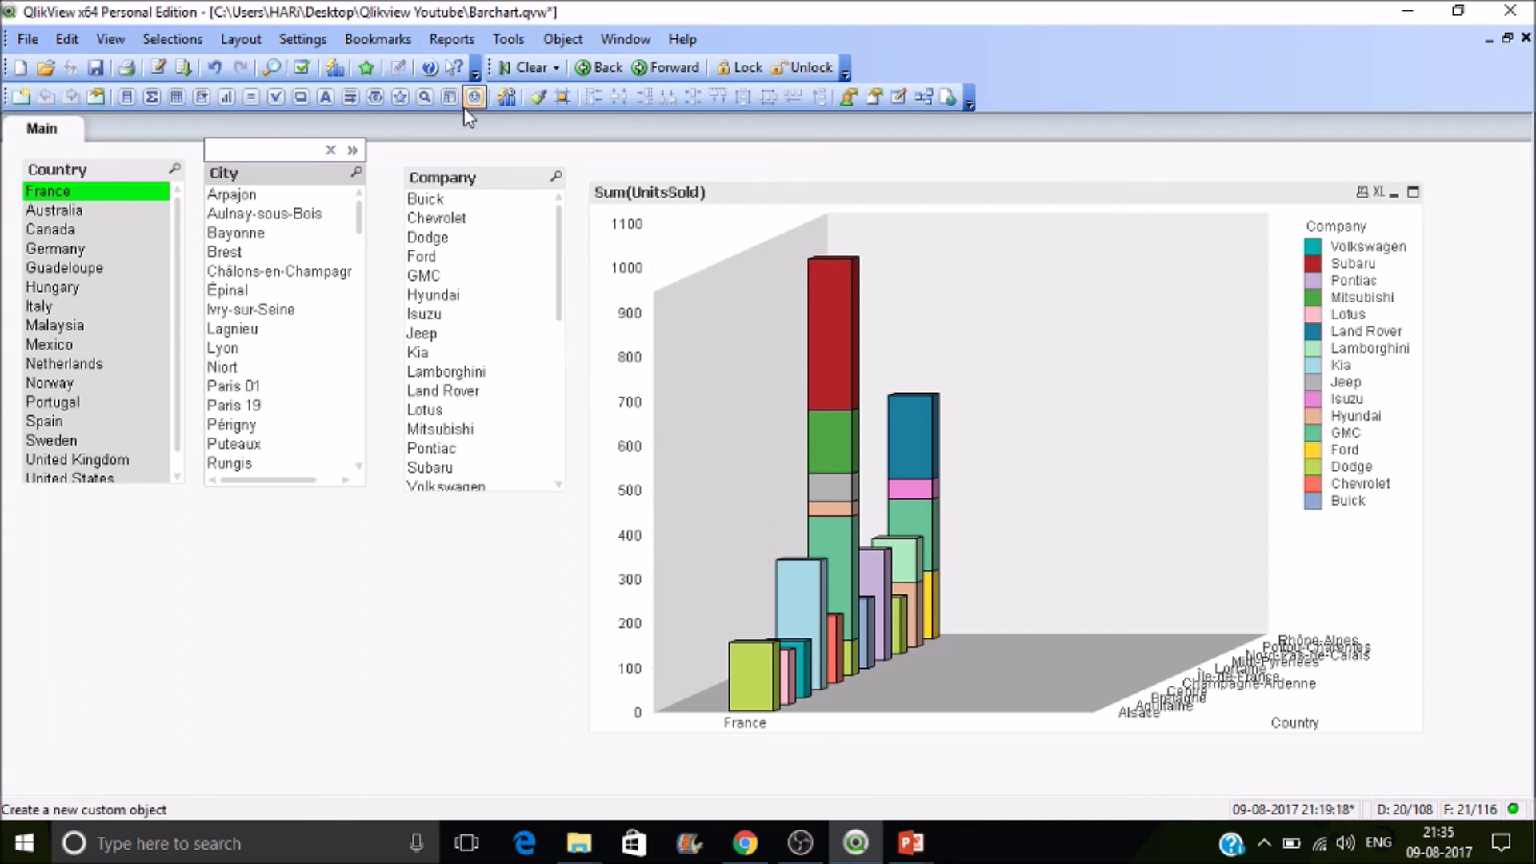
pyautogui.click(300, 671)
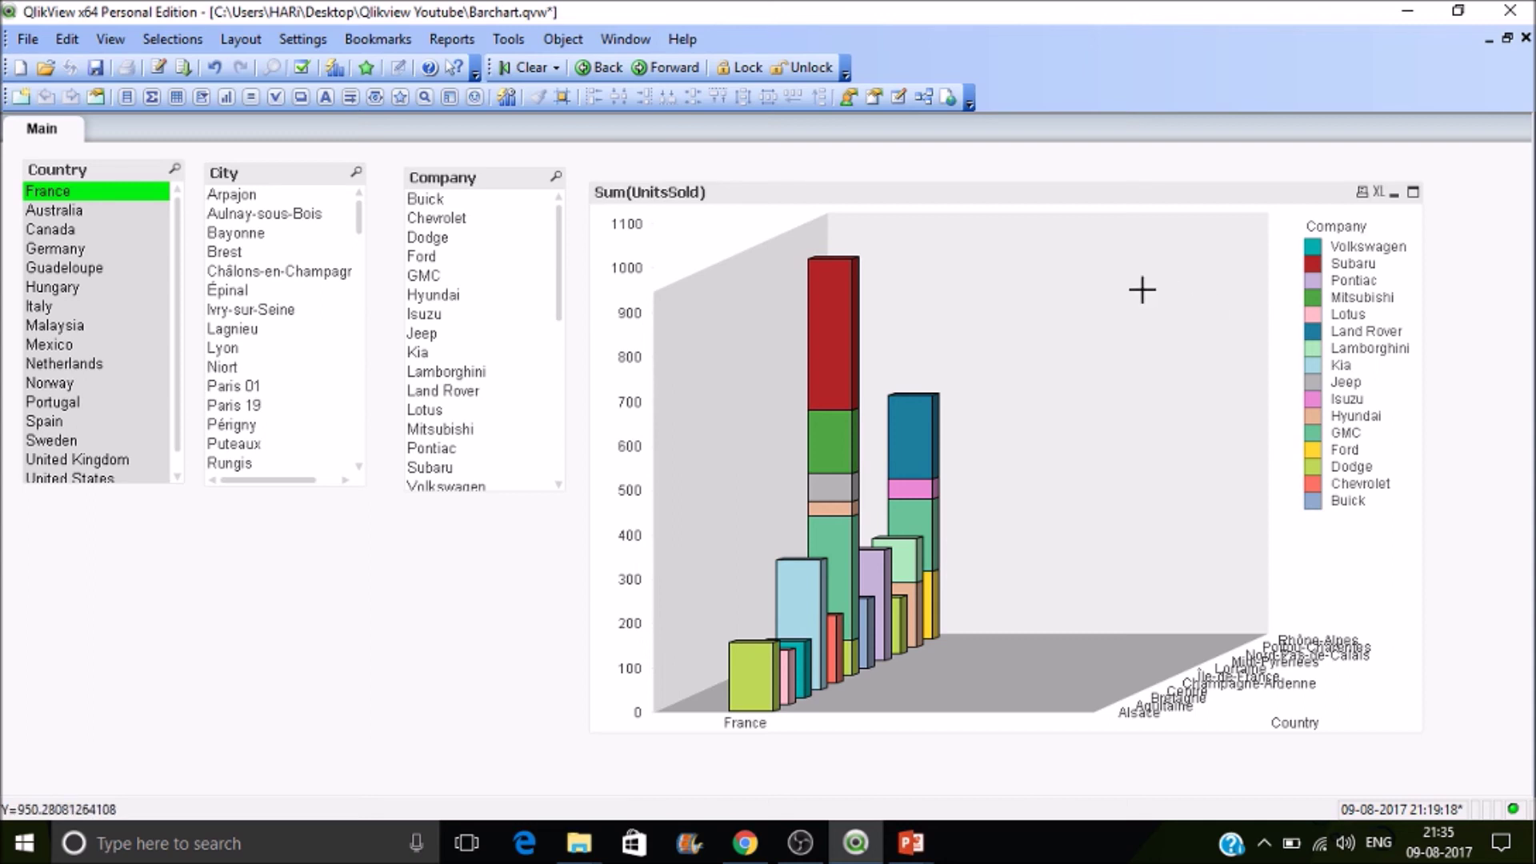
pyautogui.rightClick(1142, 290)
pyautogui.click(1157, 301)
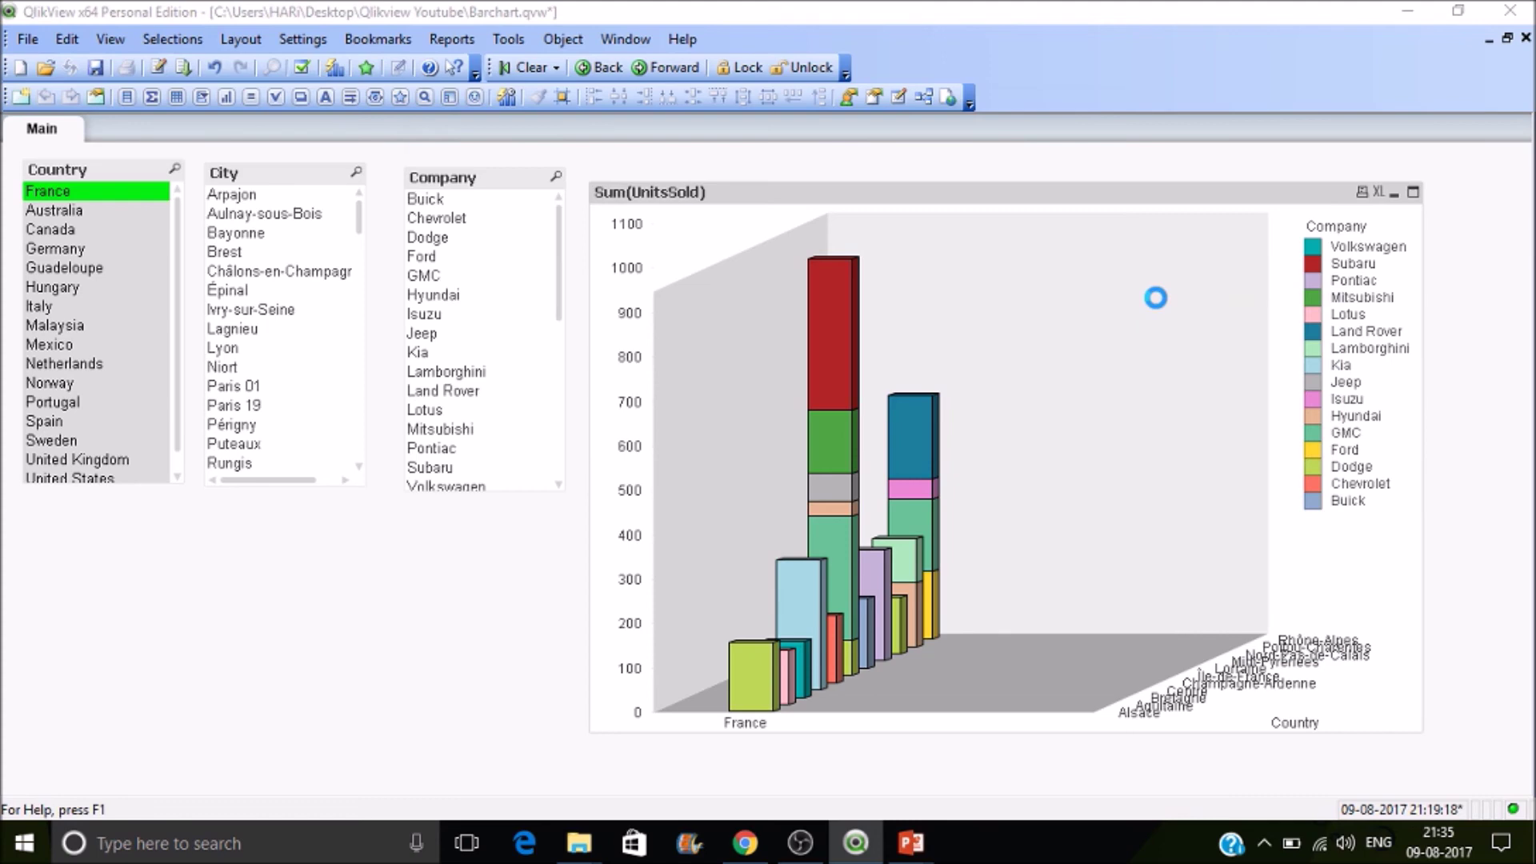
pyautogui.click(1116, 99)
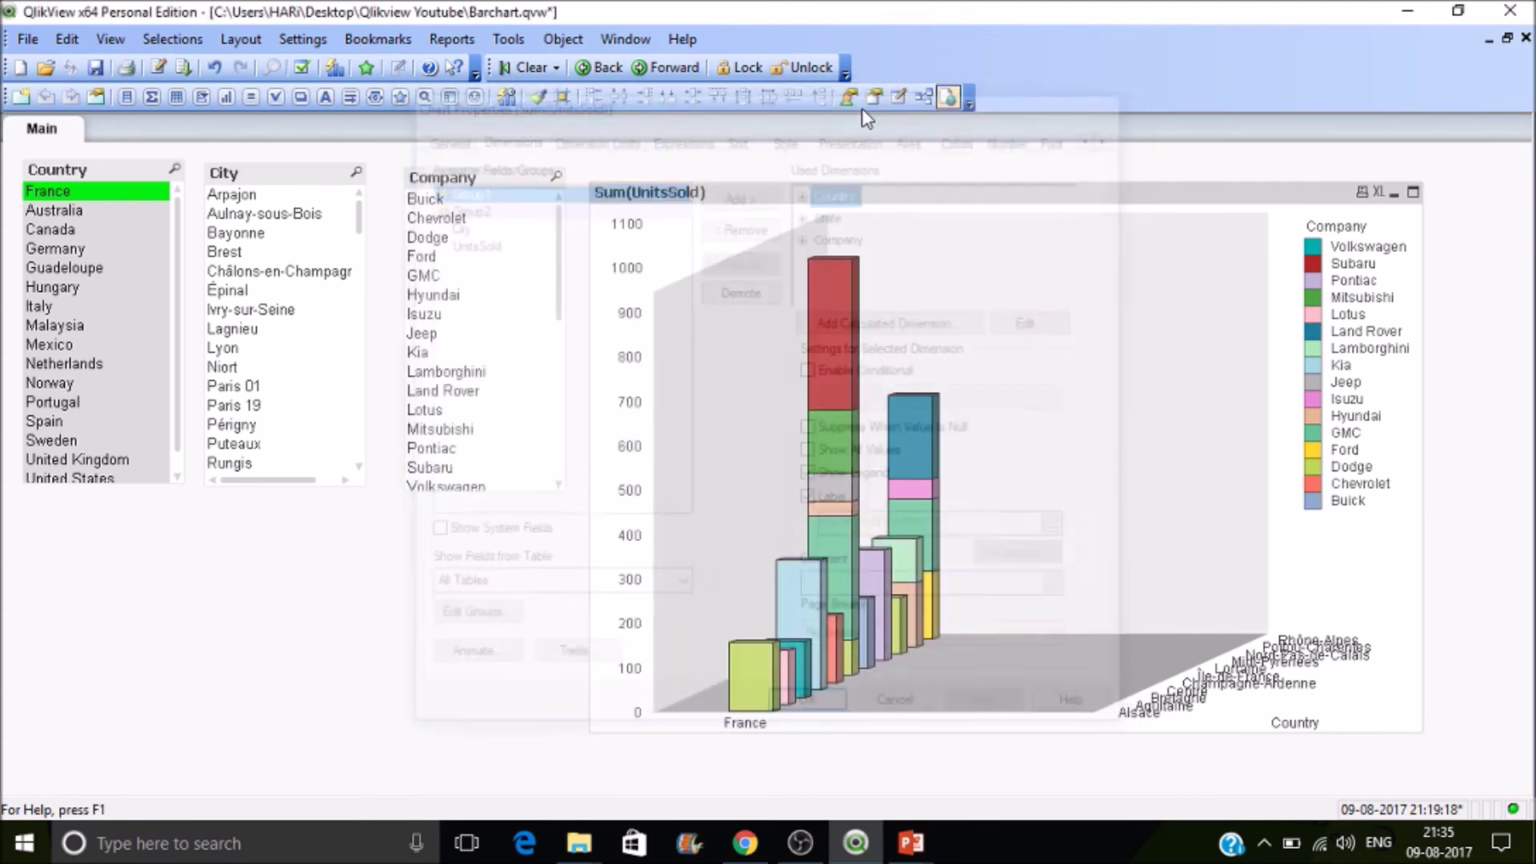
# - Try Hungary and Italy in the Country list box and settle on filtering the sheet to Mexico
pyautogui.click(71, 291)
pyautogui.click(70, 306)
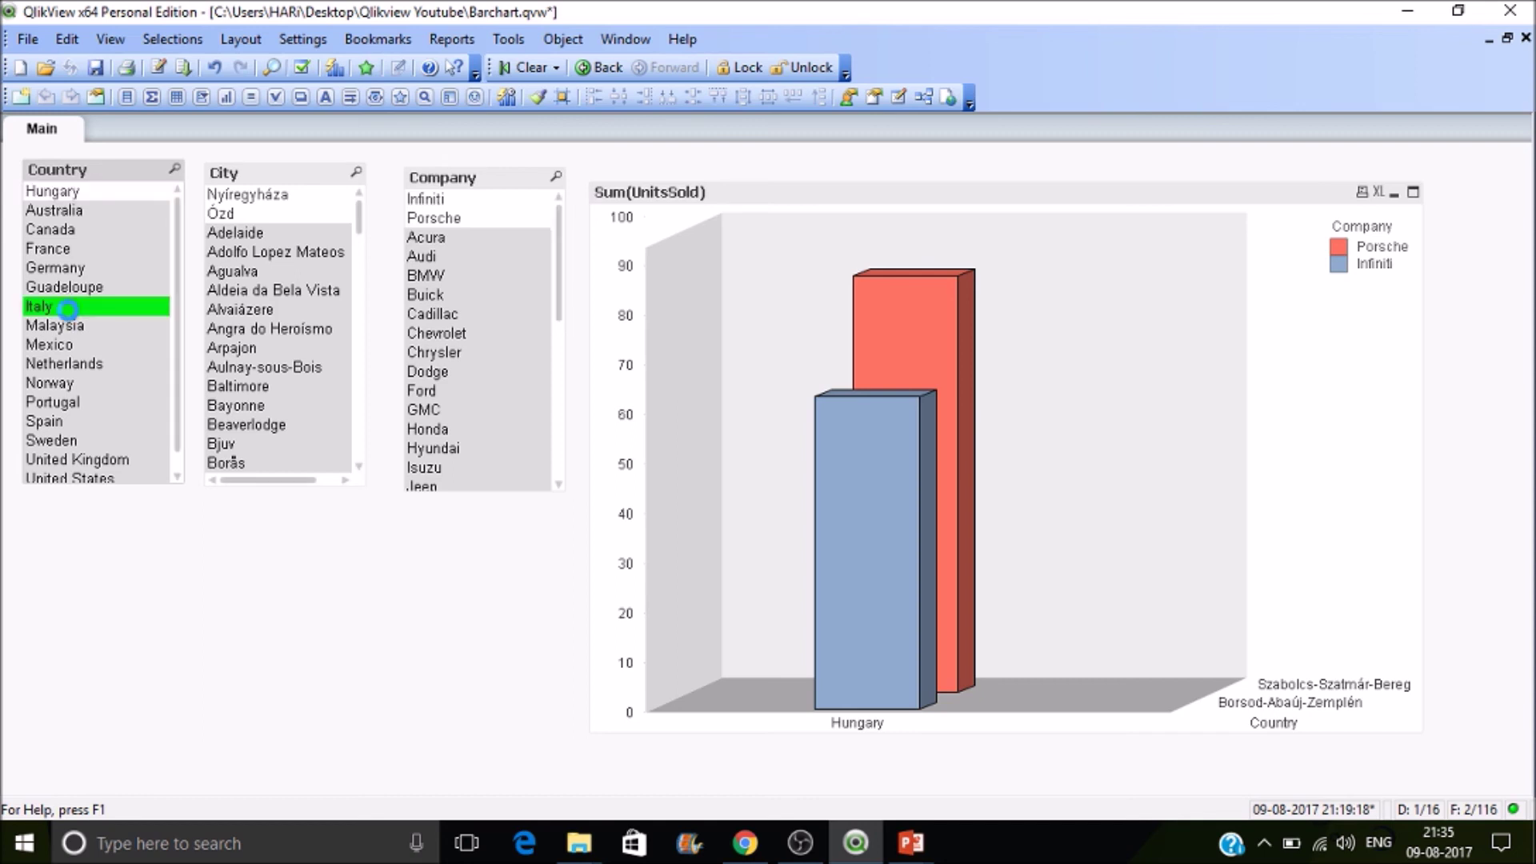
pyautogui.click(90, 348)
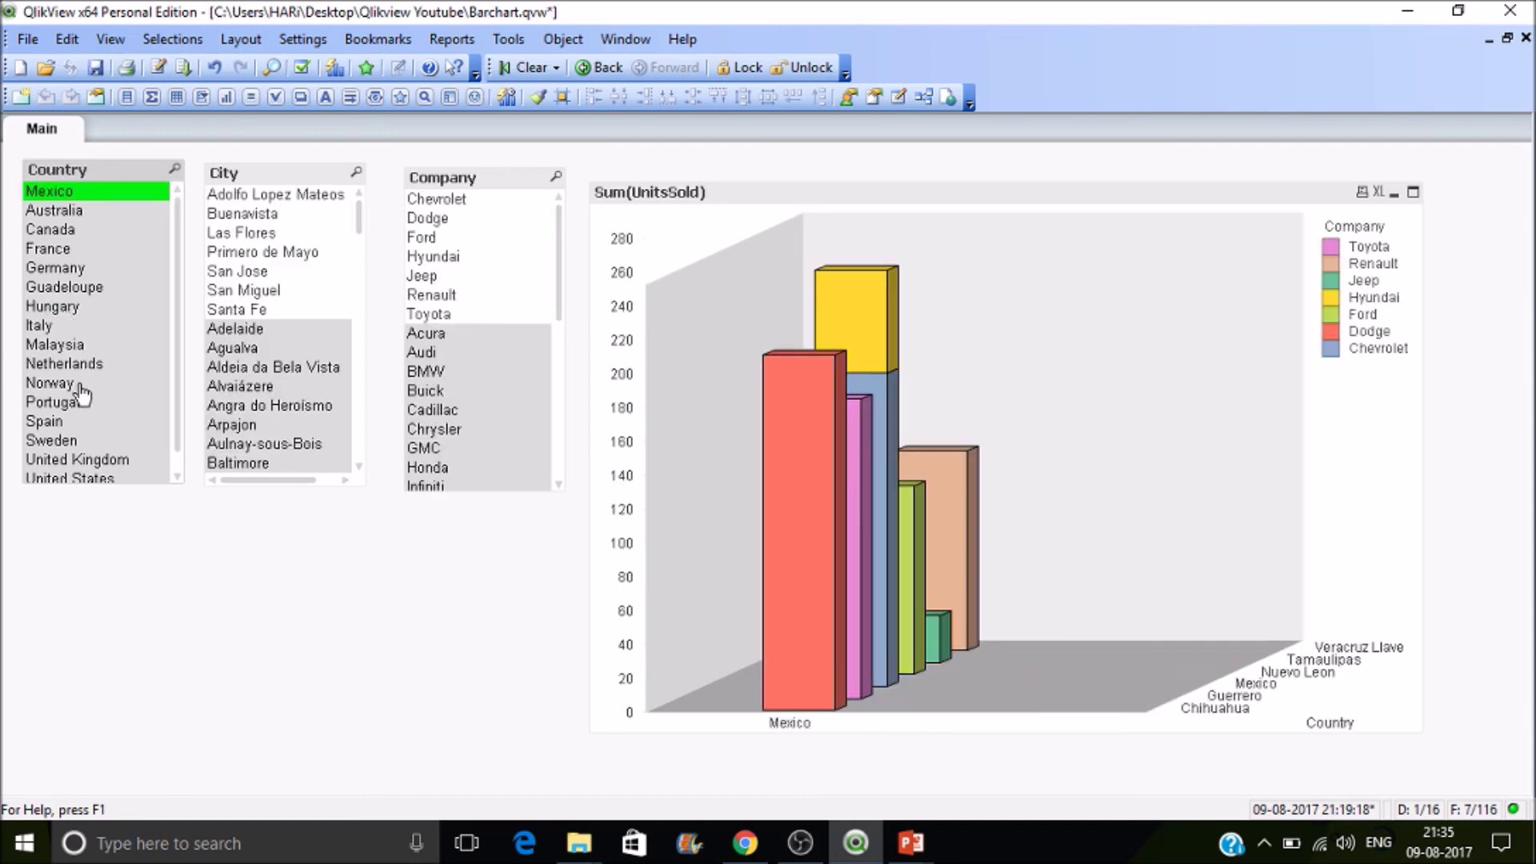
# - Add City to the chart's dimensions, promote it above Company as the third dimension, and confirm
pyautogui.rightClick(1026, 411)
pyautogui.click(1054, 425)
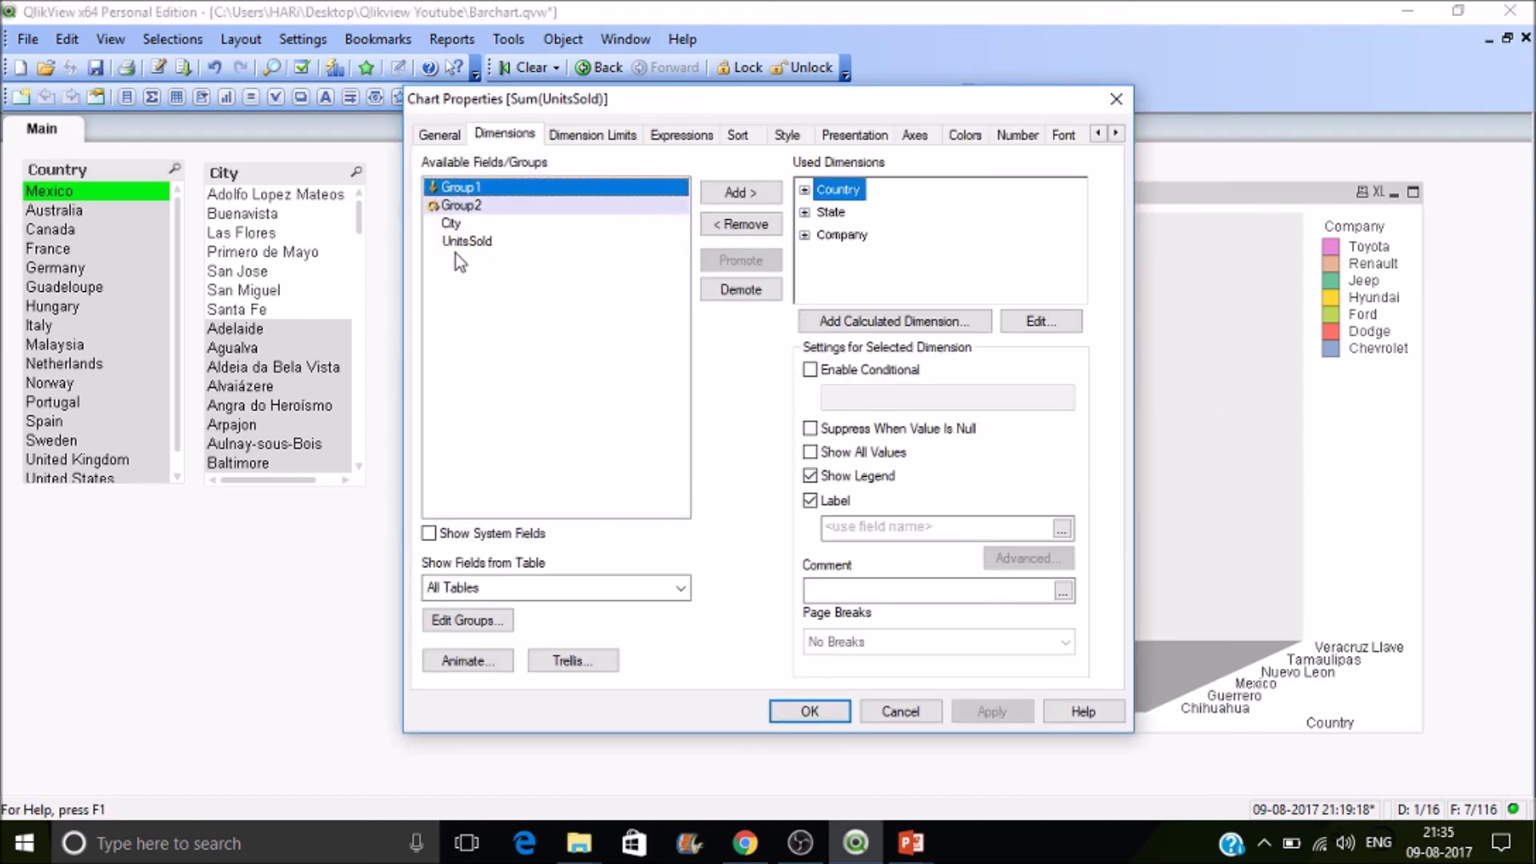
pyautogui.click(455, 223)
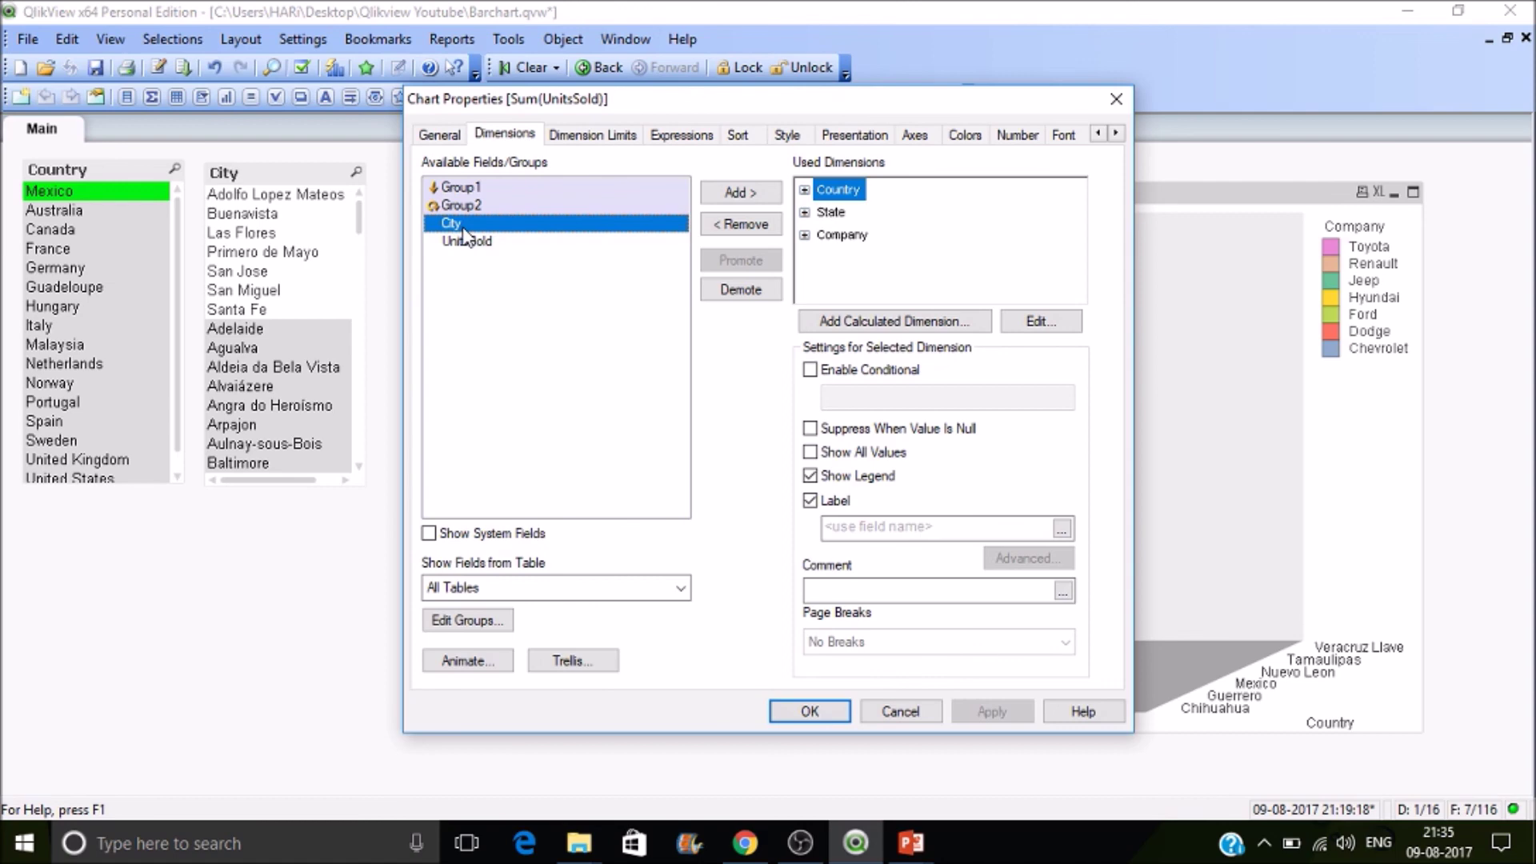
pyautogui.click(739, 196)
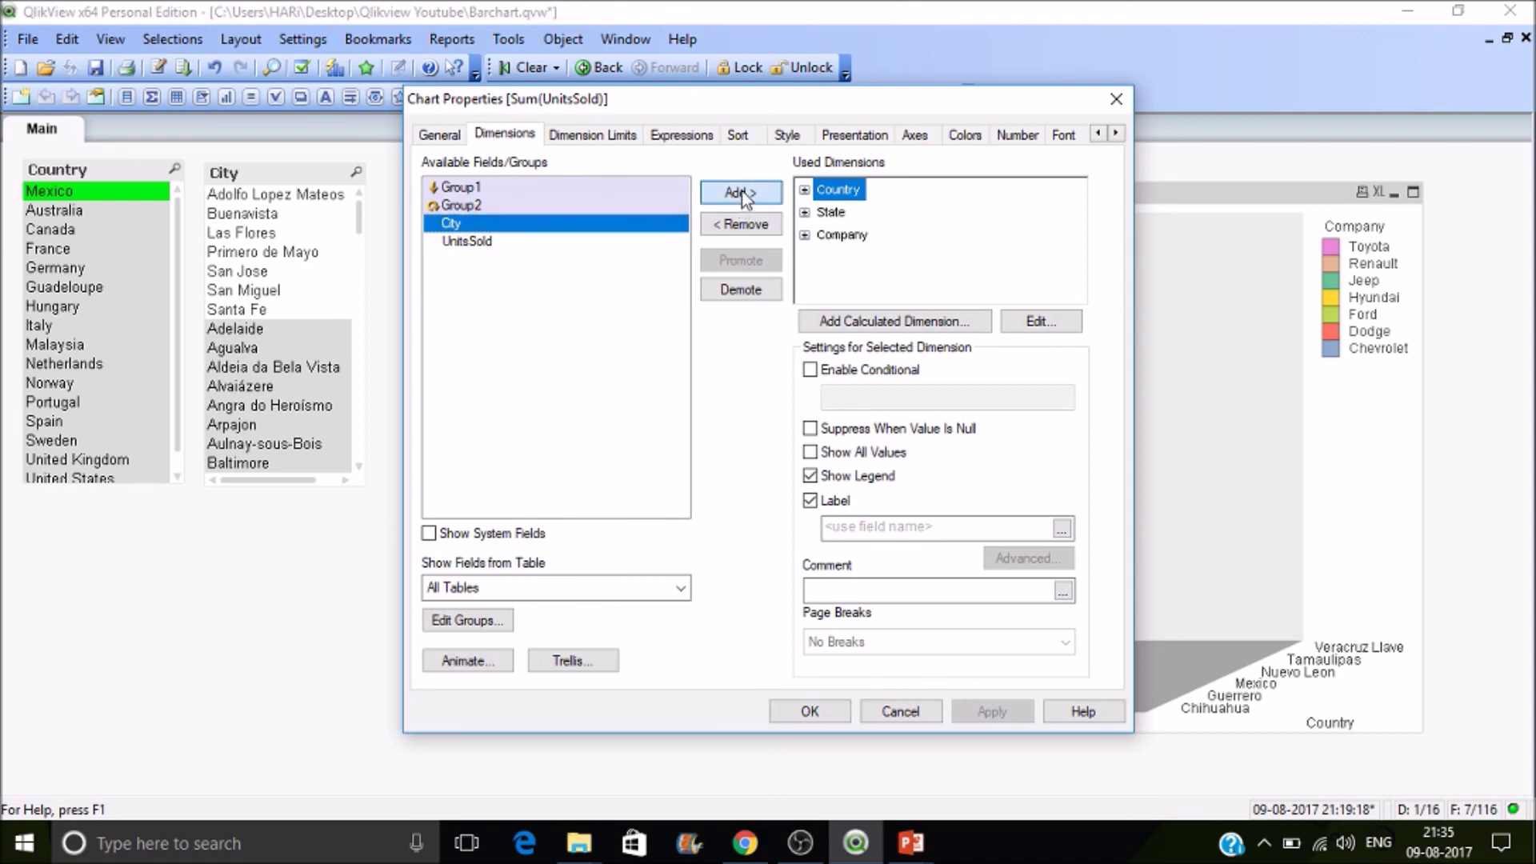
pyautogui.click(756, 262)
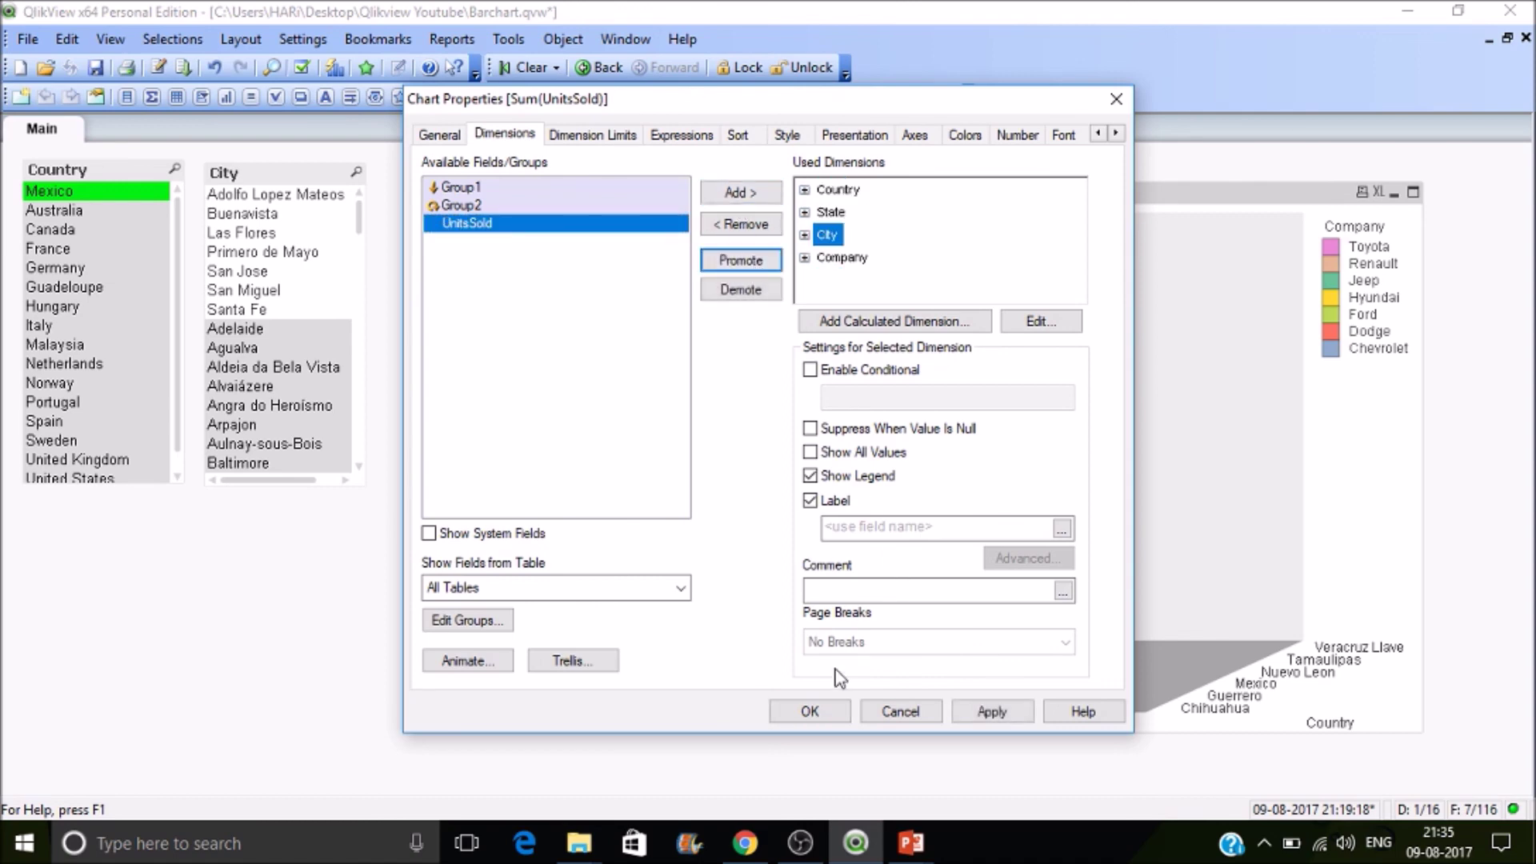
pyautogui.click(802, 719)
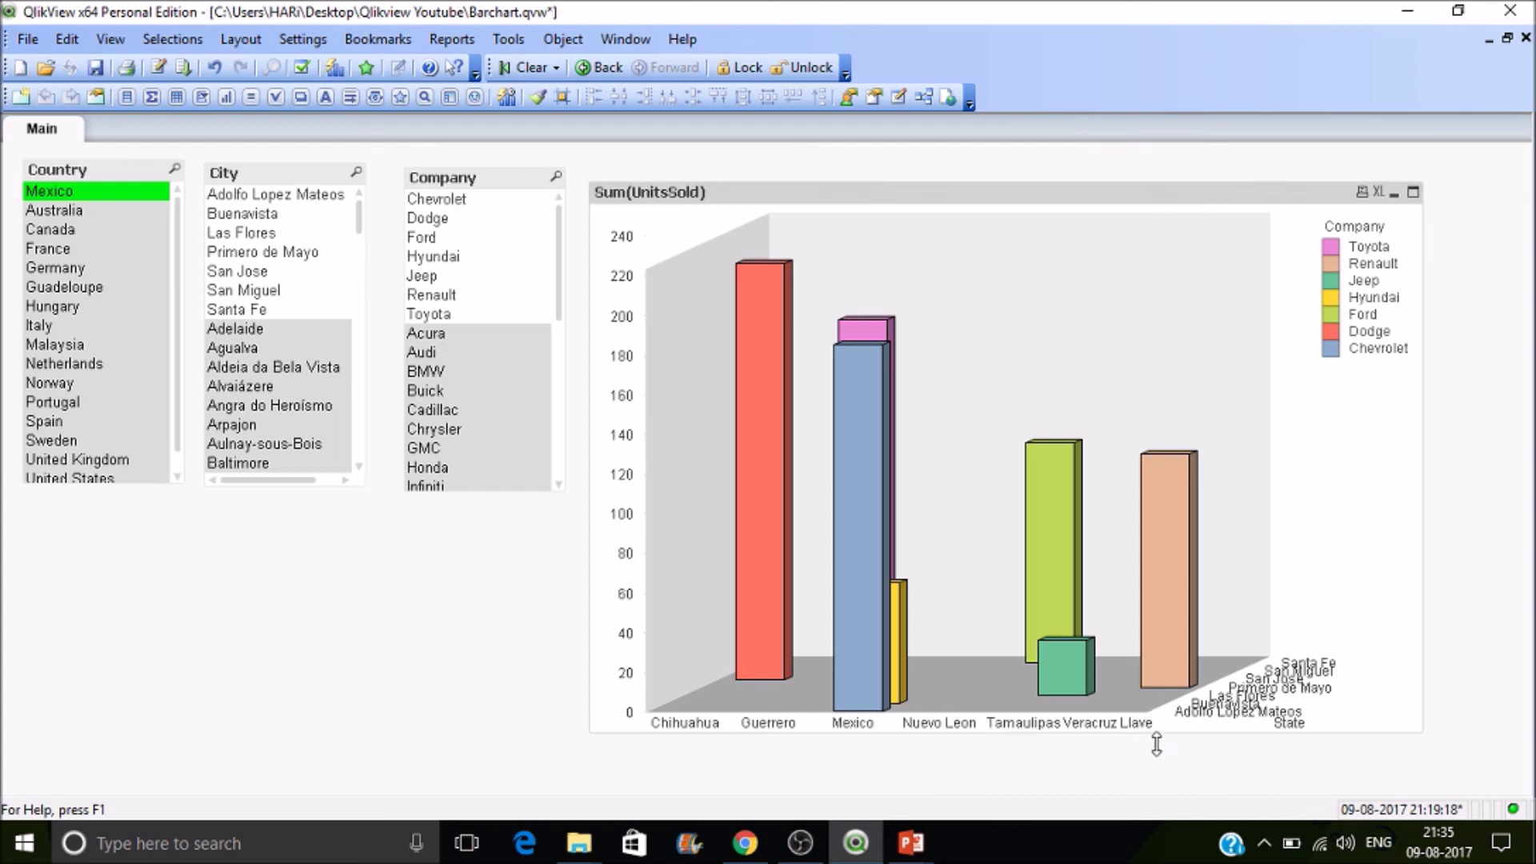
# - Make the 3D chart taller and wider and move it slightly up, next to the Company list box
pyautogui.moveTo(1160, 740); pyautogui.dragTo(1129, 804)
pyautogui.moveTo(1035, 194); pyautogui.dragTo(1018, 176)
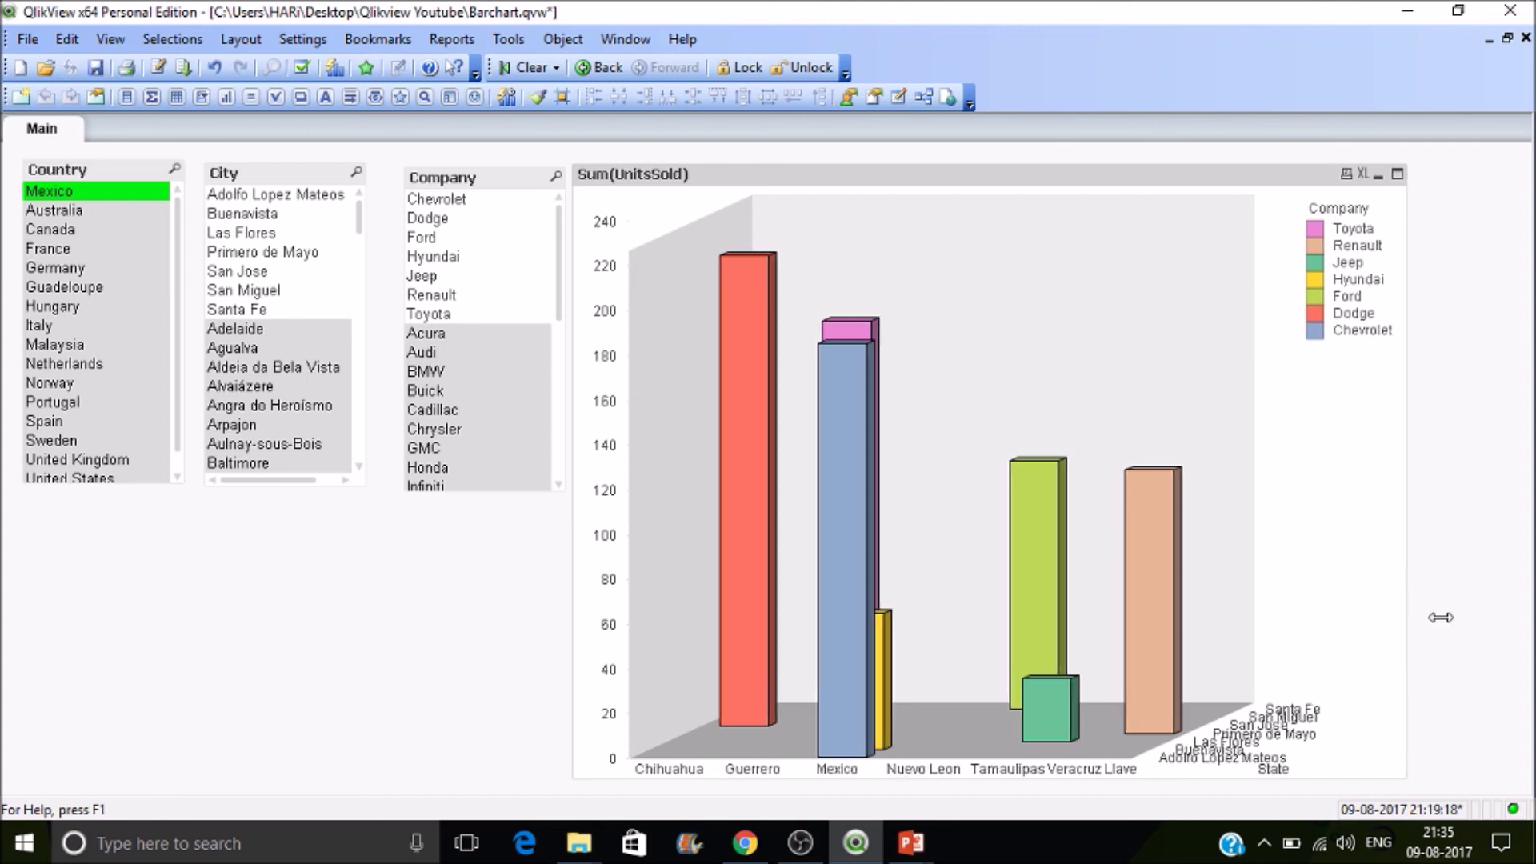
pyautogui.moveTo(1403, 600); pyautogui.dragTo(1447, 620)
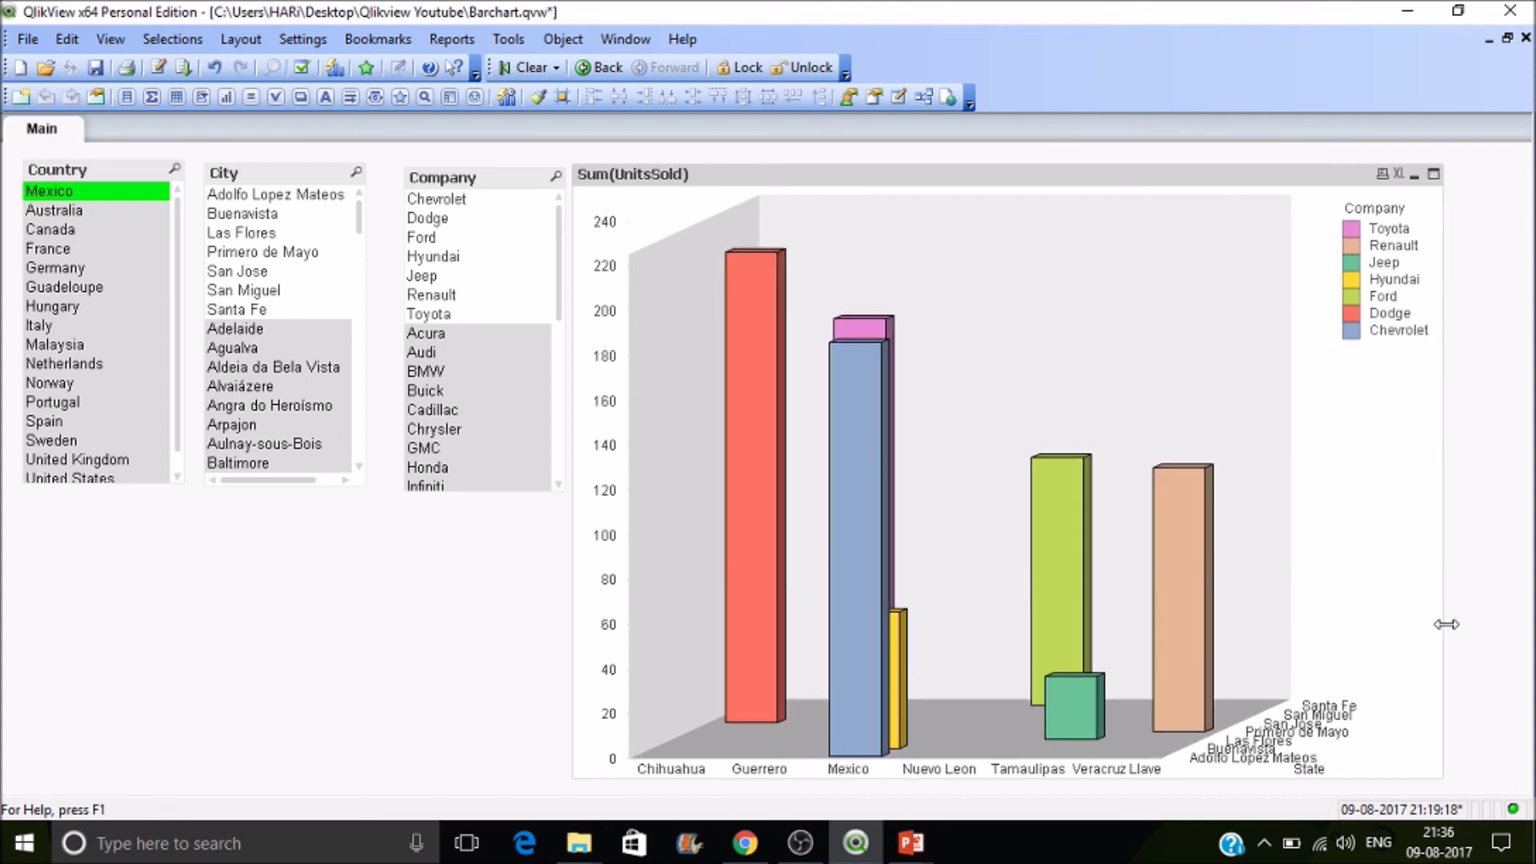
pyautogui.moveTo(1447, 621); pyautogui.dragTo(1444, 677)
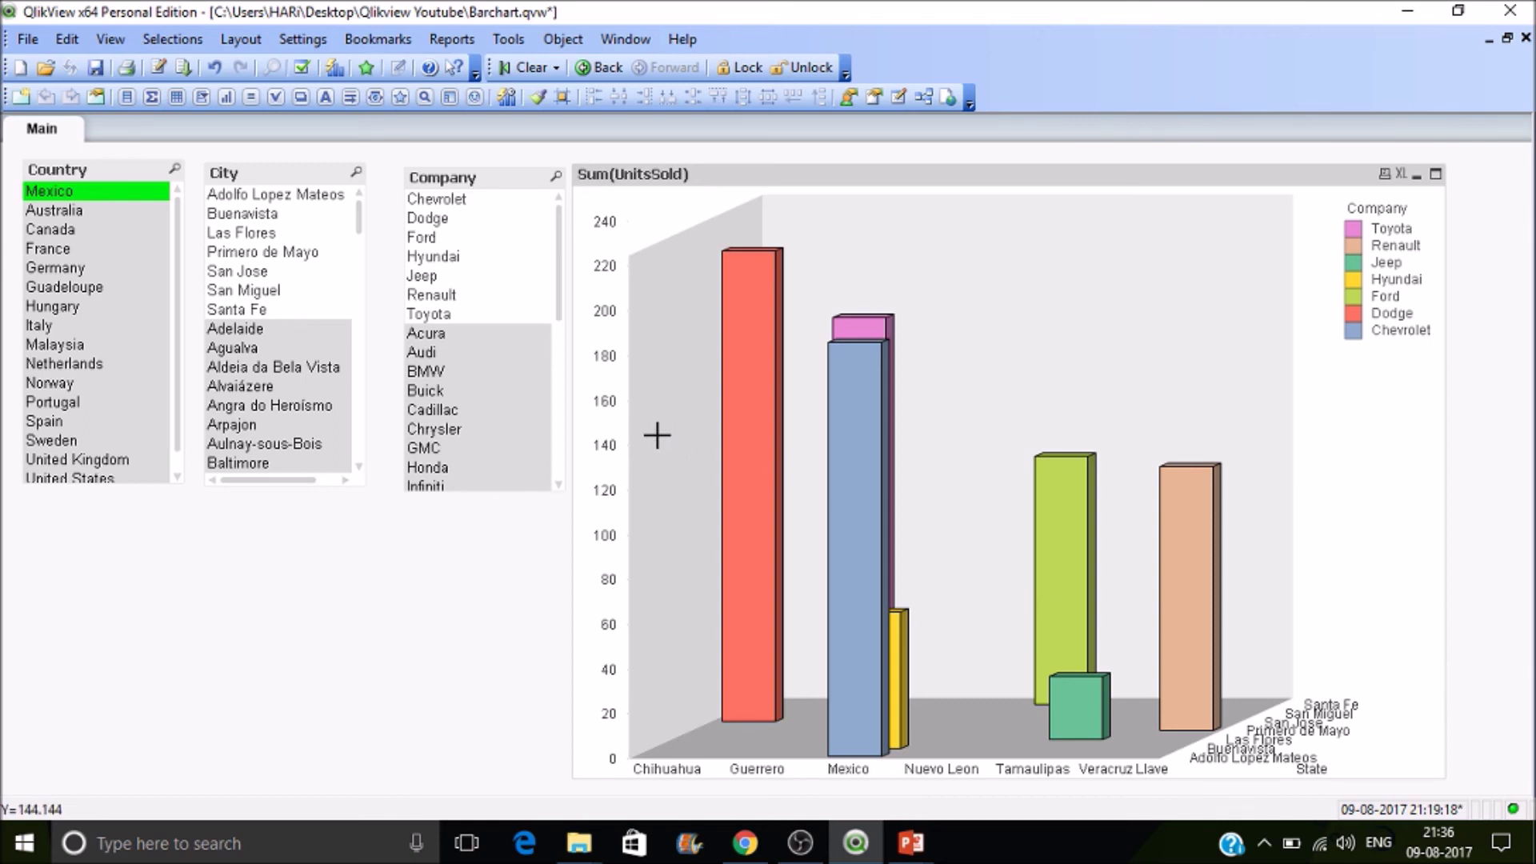
# - Switch to the running PowerPoint slide show
pyautogui.click(913, 846)
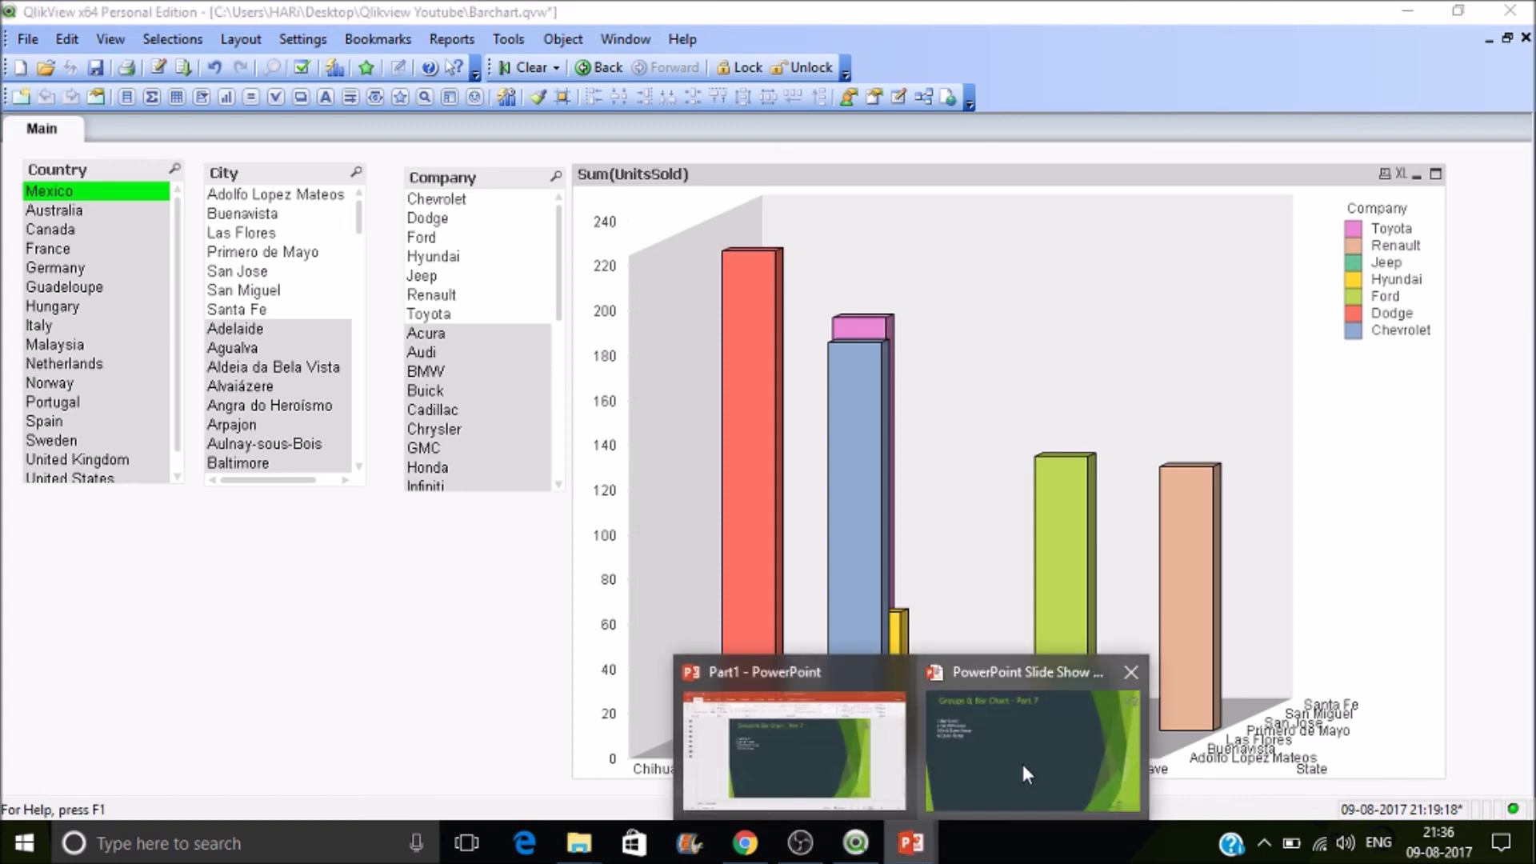